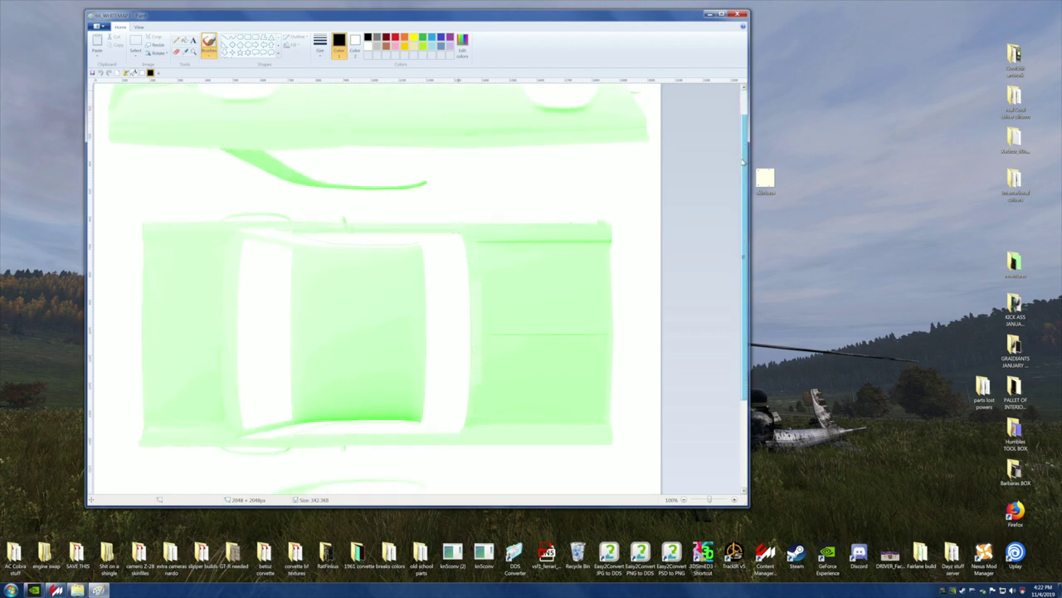
Step: Examine the whole green and white body map image at 50% zoom, and close it
{"action": "left_click_drag", "start_coordinate": [743, 162], "coordinate": [744, 253]}
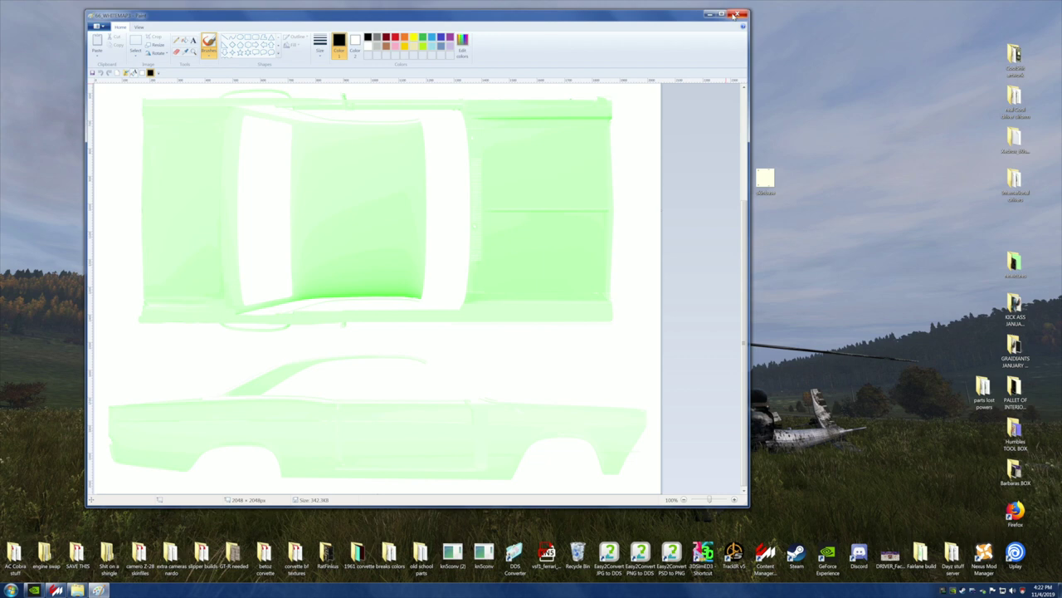
{"action": "left_click", "coordinate": [683, 499]}
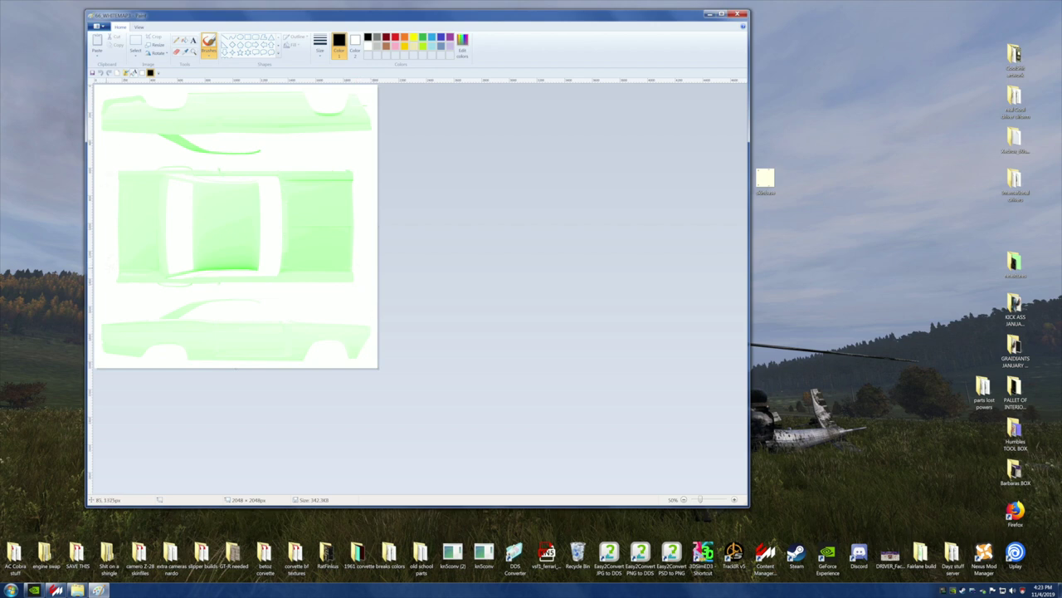
{"action": "left_click", "coordinate": [734, 15]}
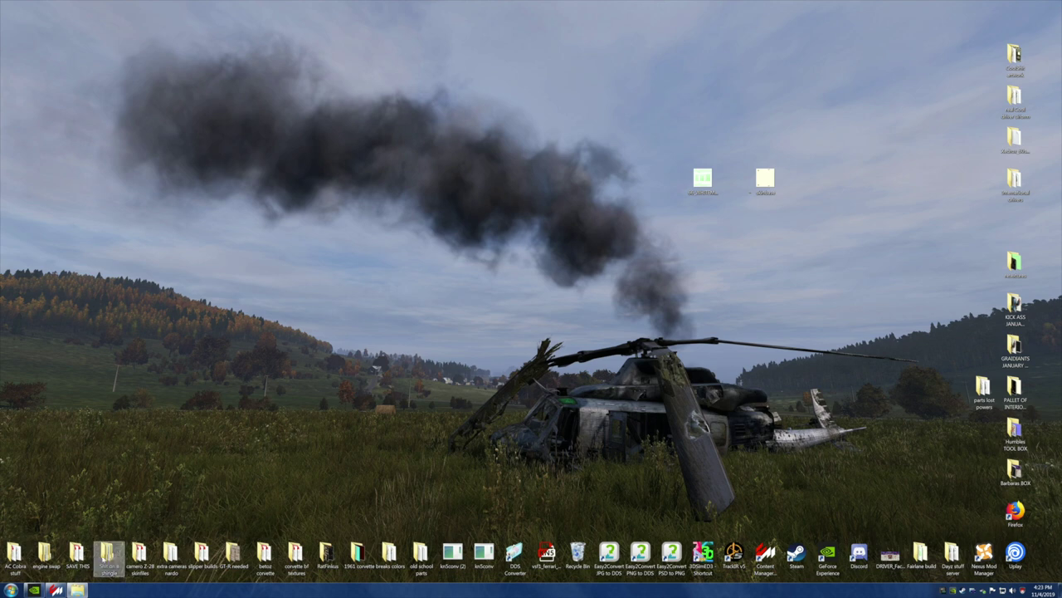
Step: Look through the Fairlane's 13_HURST skin folder in Windows Explorer, and minimize the window
{"action": "left_click", "coordinate": [79, 590]}
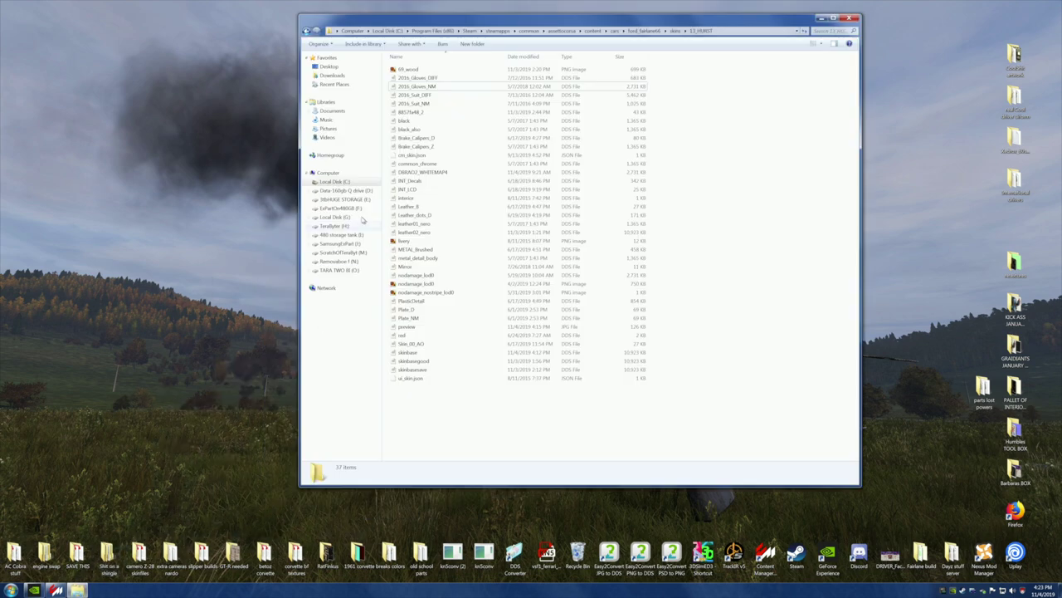
{"action": "left_click", "coordinate": [306, 31]}
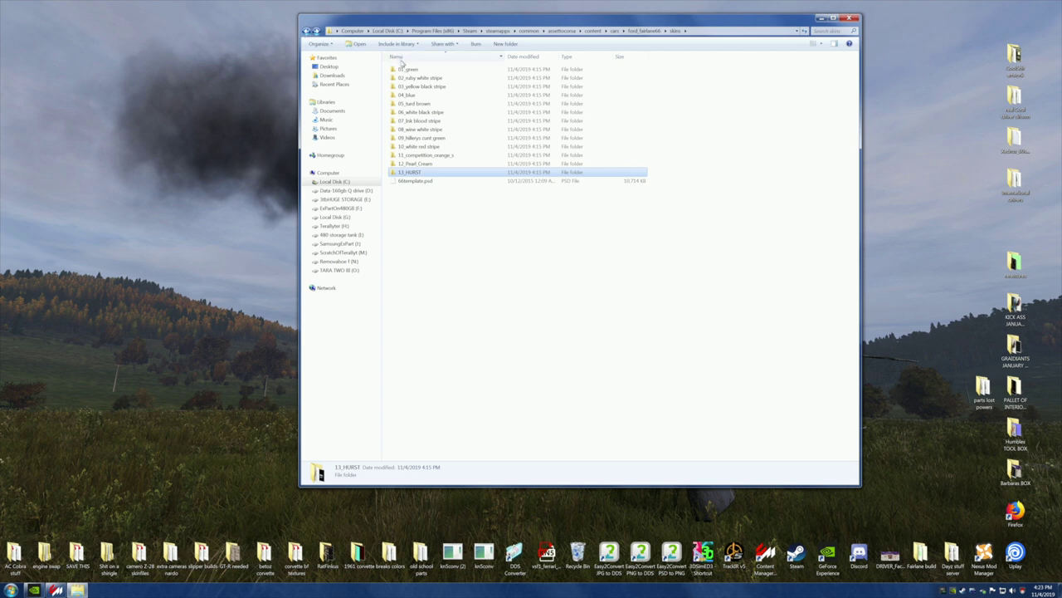
{"action": "double_click", "coordinate": [422, 173]}
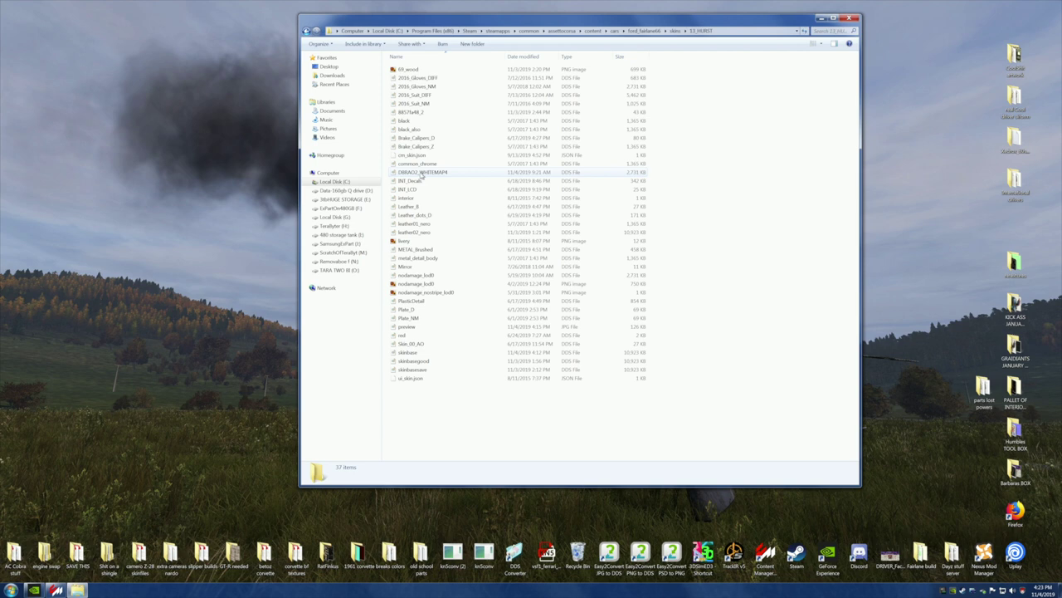
{"action": "left_click", "coordinate": [822, 18]}
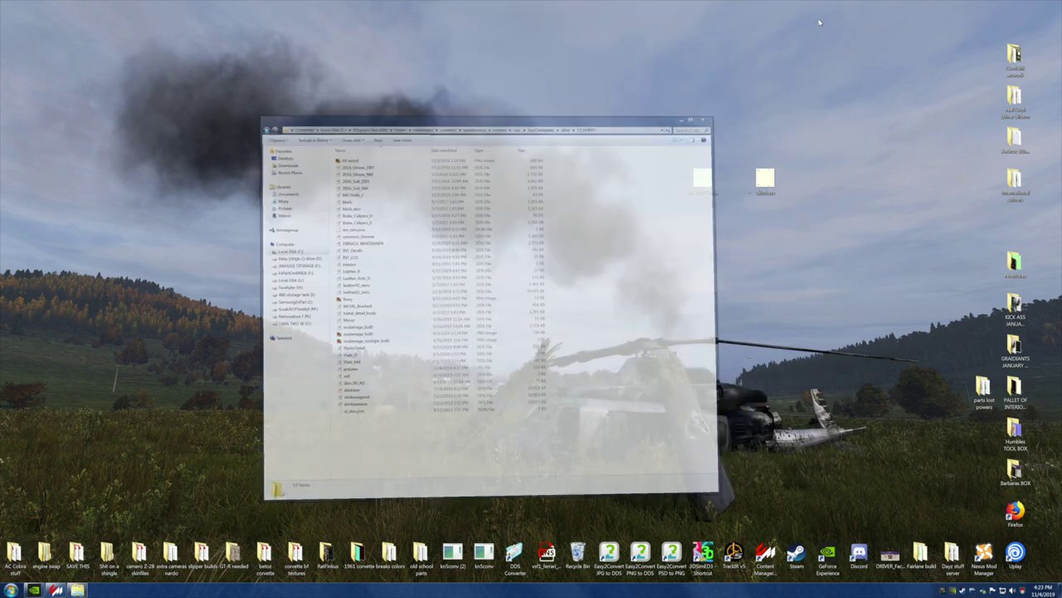
Step: In Content Manager, load the AMC Javelin 1971 with the yellow 68 skin into CM Showroom and move the tool window clear of the car
{"action": "left_click", "coordinate": [56, 589]}
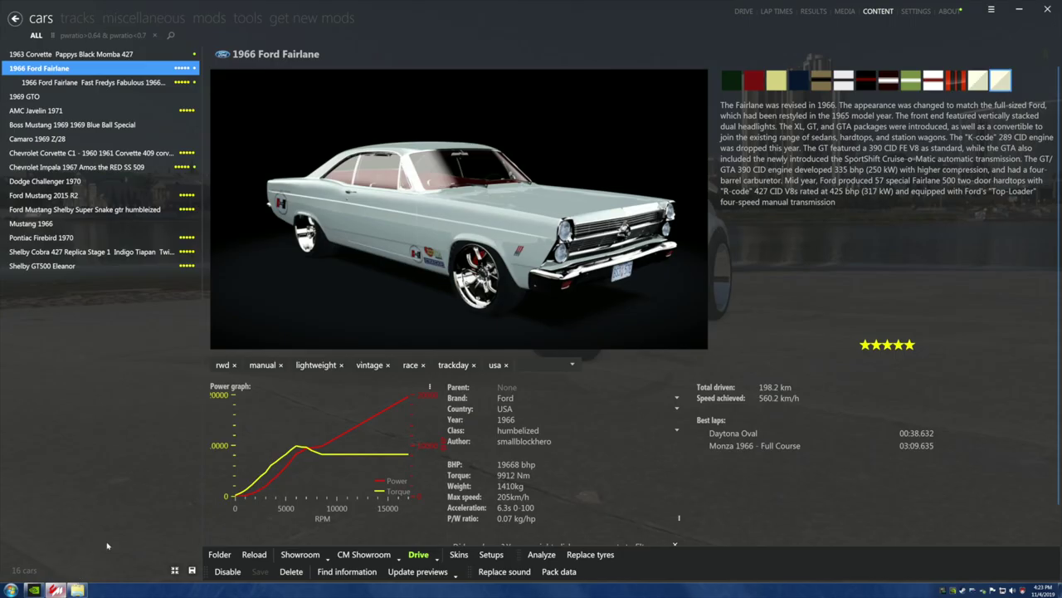
{"action": "left_click", "coordinate": [41, 112]}
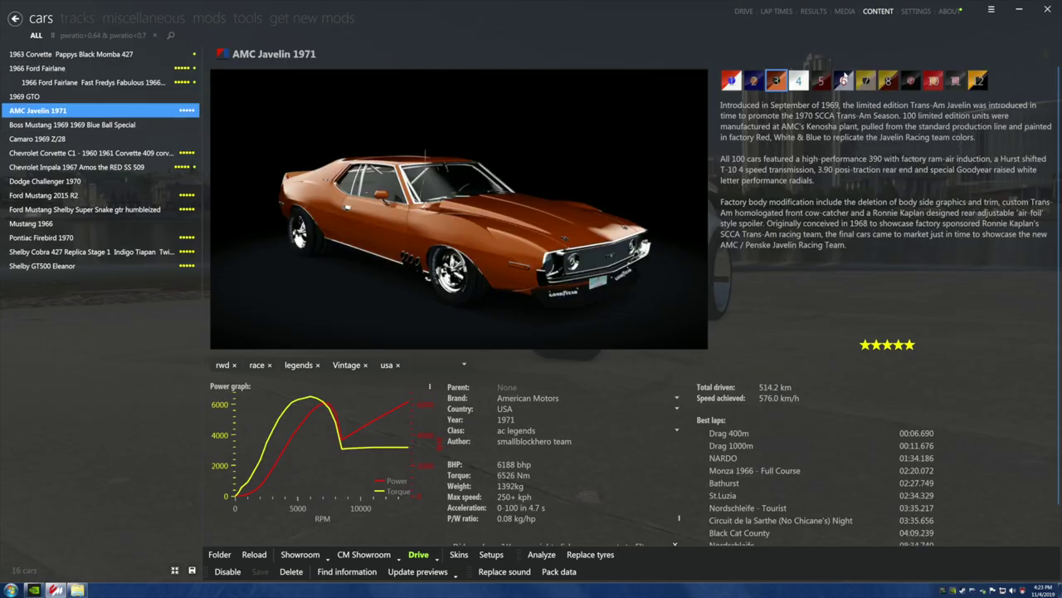
{"action": "scroll", "coordinate": [425, 154], "scroll_direction": "down", "scroll_amount": 4}
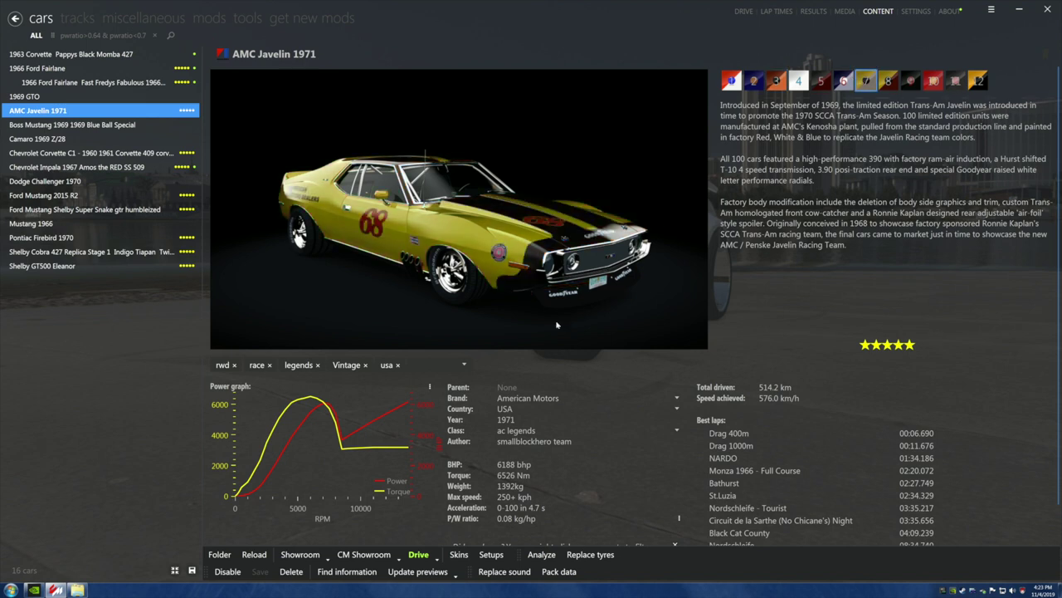
{"action": "left_click", "coordinate": [386, 557]}
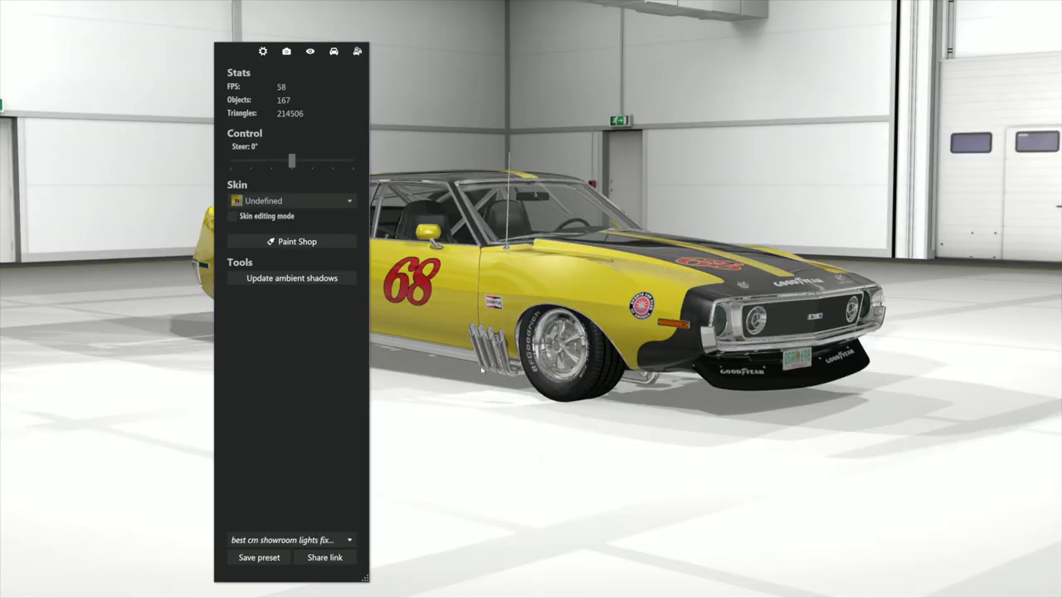
{"action": "left_click_drag", "start_coordinate": [229, 53], "coordinate": [881, 93]}
Step: Examine the yellow Javelin's side, roof and hood from several angles and distances in the showroom
{"action": "left_click_drag", "start_coordinate": [352, 307], "coordinate": [510, 345]}
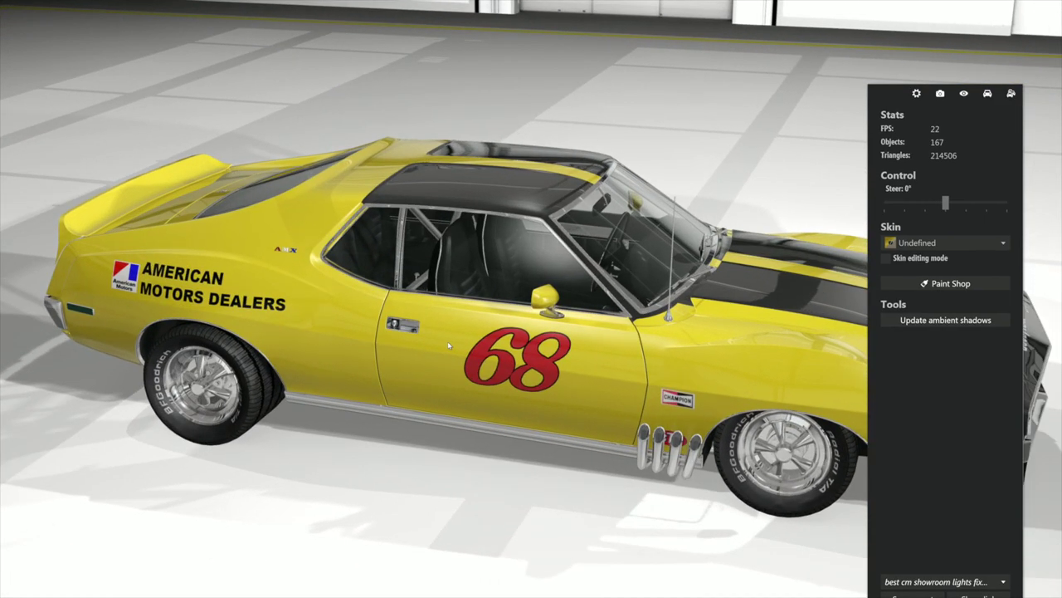
{"action": "scroll", "coordinate": [448, 342], "scroll_direction": "up", "scroll_amount": 3}
{"action": "left_click_drag", "start_coordinate": [408, 347], "coordinate": [315, 369]}
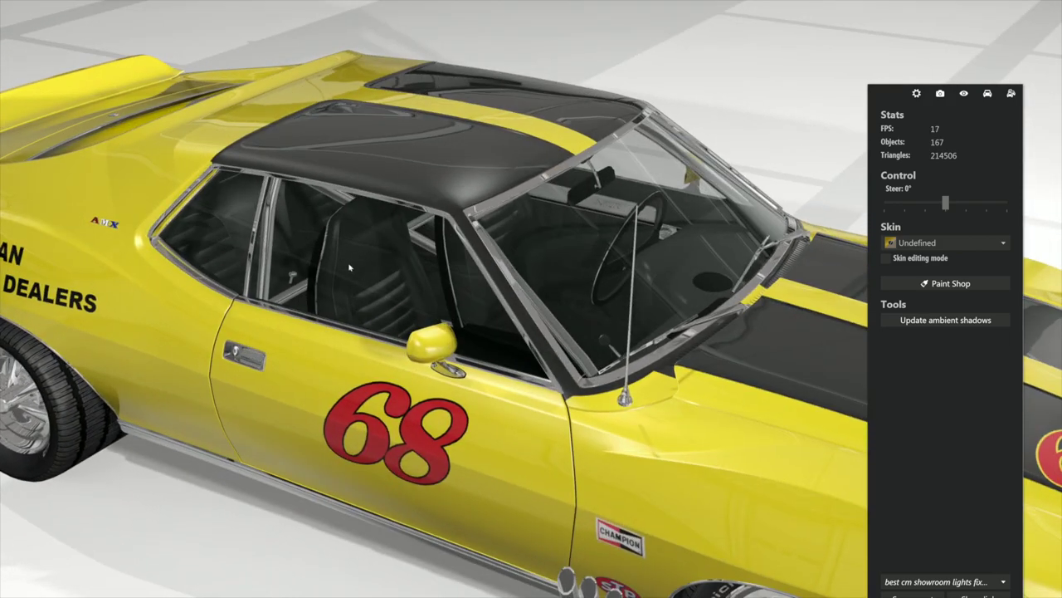
{"action": "mouse_move", "coordinate": [311, 411]}
{"action": "left_mouse_down"}
{"action": "mouse_move", "coordinate": [379, 358]}
{"action": "mouse_move", "coordinate": [363, 359]}
{"action": "mouse_move", "coordinate": [418, 355]}
{"action": "mouse_move", "coordinate": [446, 397]}
{"action": "mouse_move", "coordinate": [531, 432]}
{"action": "mouse_move", "coordinate": [639, 378]}
{"action": "mouse_move", "coordinate": [708, 376]}
{"action": "mouse_move", "coordinate": [562, 398]}
{"action": "mouse_move", "coordinate": [327, 400]}
{"action": "left_mouse_up"}
{"action": "scroll", "coordinate": [418, 355], "scroll_direction": "down", "scroll_amount": 2}
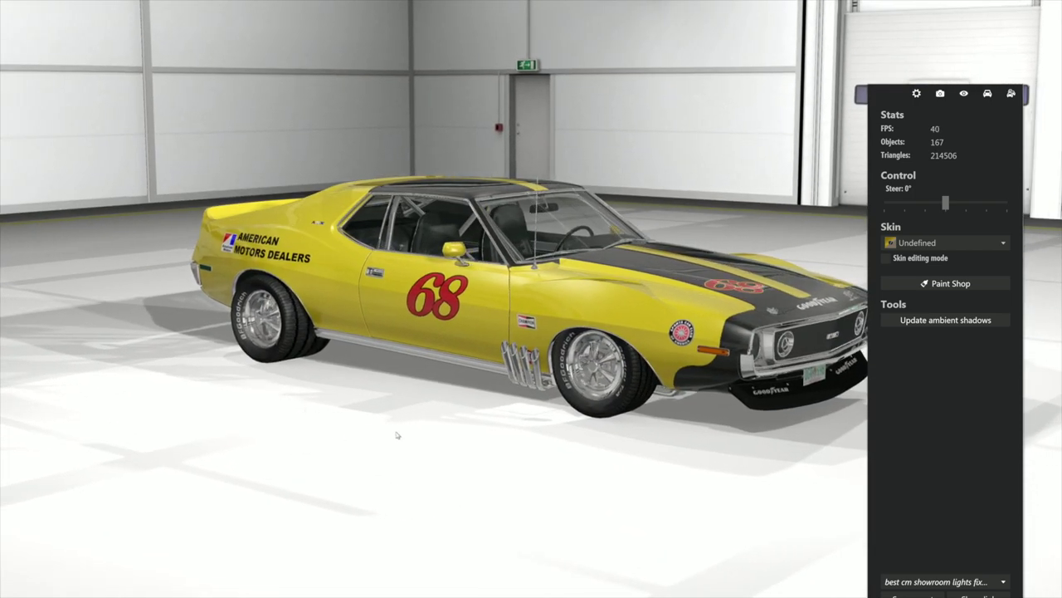
{"action": "scroll", "coordinate": [461, 441], "scroll_direction": "up", "scroll_amount": 2}
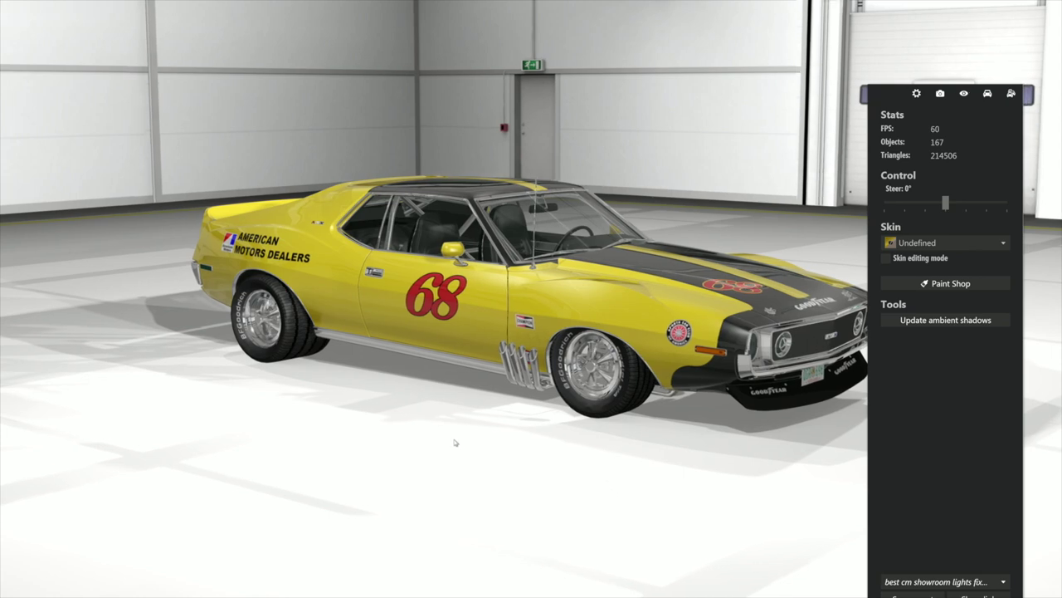
{"action": "scroll", "coordinate": [449, 436], "scroll_direction": "up", "scroll_amount": 2}
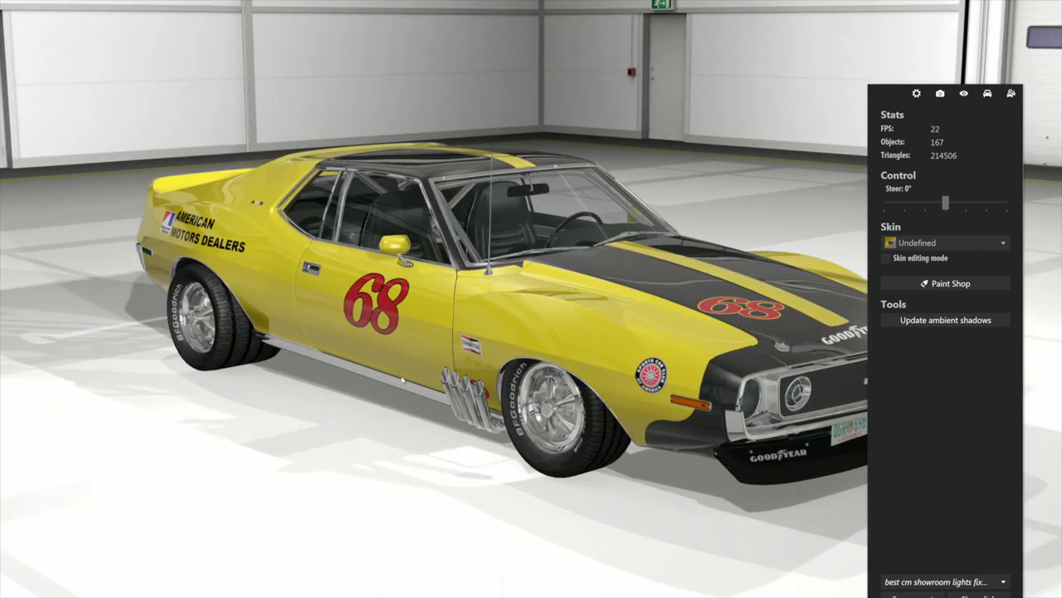
Step: Select the Javelin's body and inspect its diffuse texture SkinBase.dds and normal texture common_paint_bump.dds
{"action": "left_click", "coordinate": [415, 312]}
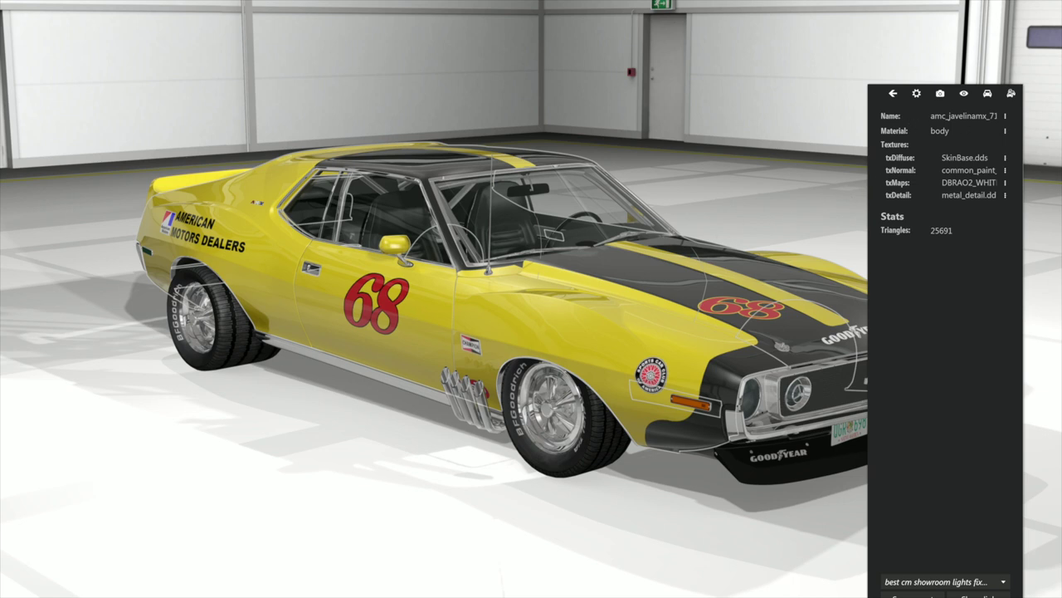
{"action": "left_click", "coordinate": [1005, 158]}
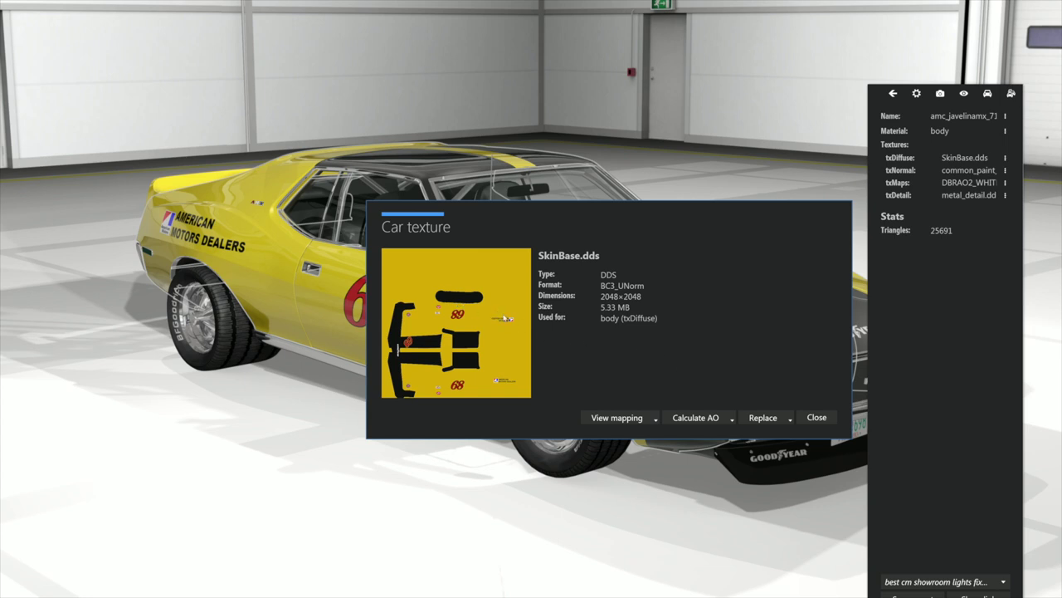
{"action": "left_click", "coordinate": [813, 417]}
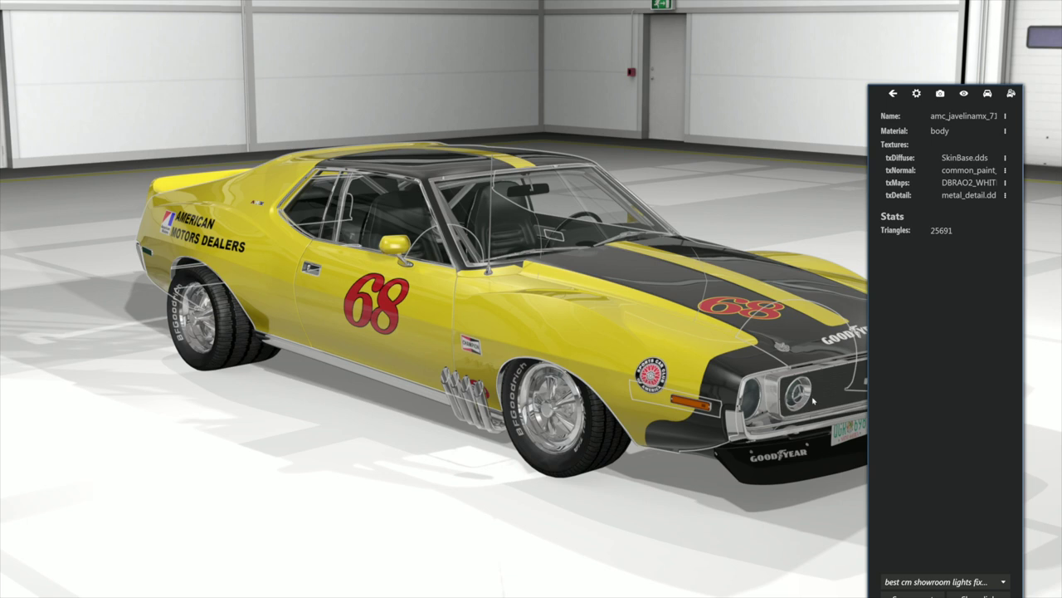
{"action": "left_click", "coordinate": [1006, 171]}
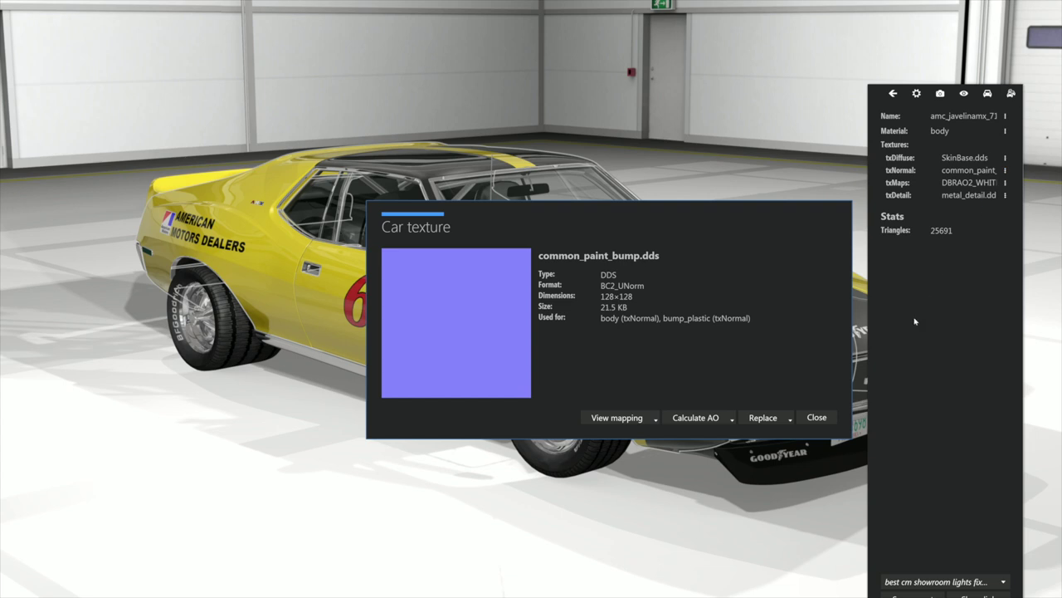
{"action": "left_click", "coordinate": [817, 419]}
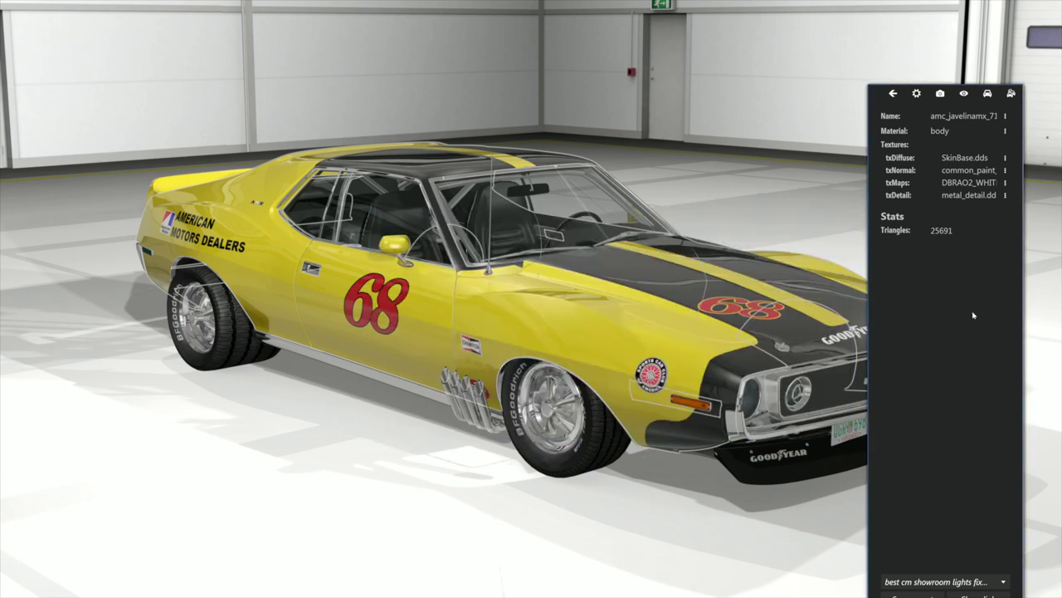
Step: Inspect the body's maps texture DBRAO2_WHITEMAP4.dds and detail texture metal_detail.dds, and deselect the body
{"action": "left_click", "coordinate": [1005, 183]}
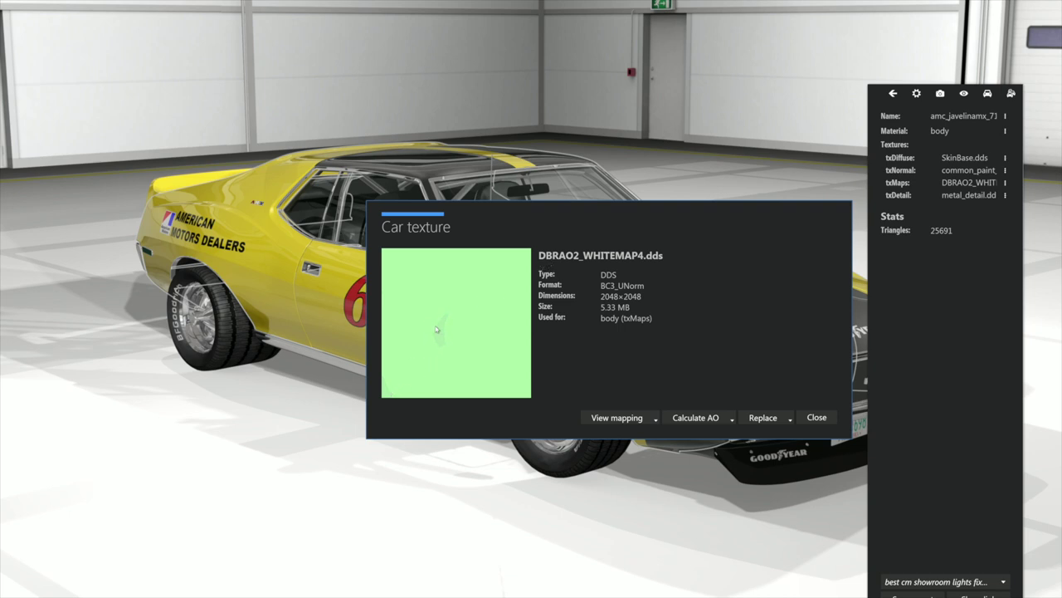
{"action": "left_click", "coordinate": [816, 417]}
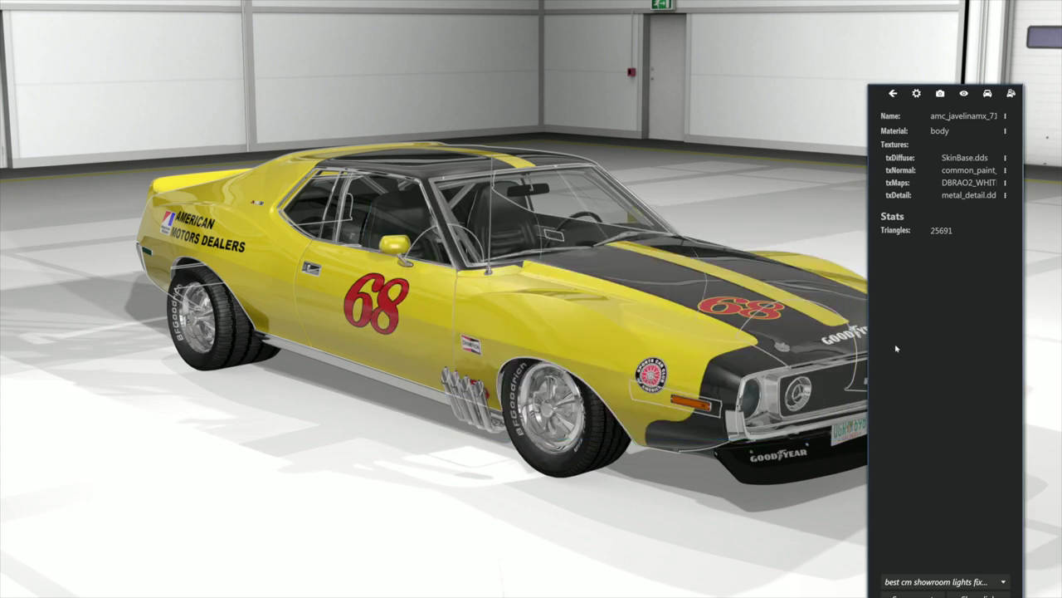
{"action": "left_click", "coordinate": [1005, 197]}
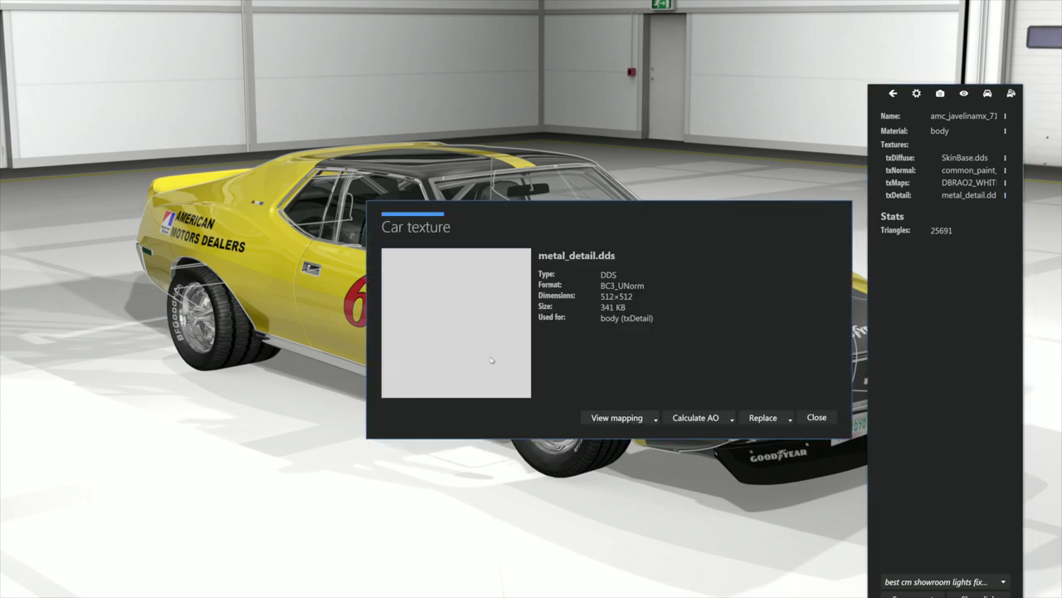
{"action": "left_click", "coordinate": [812, 418]}
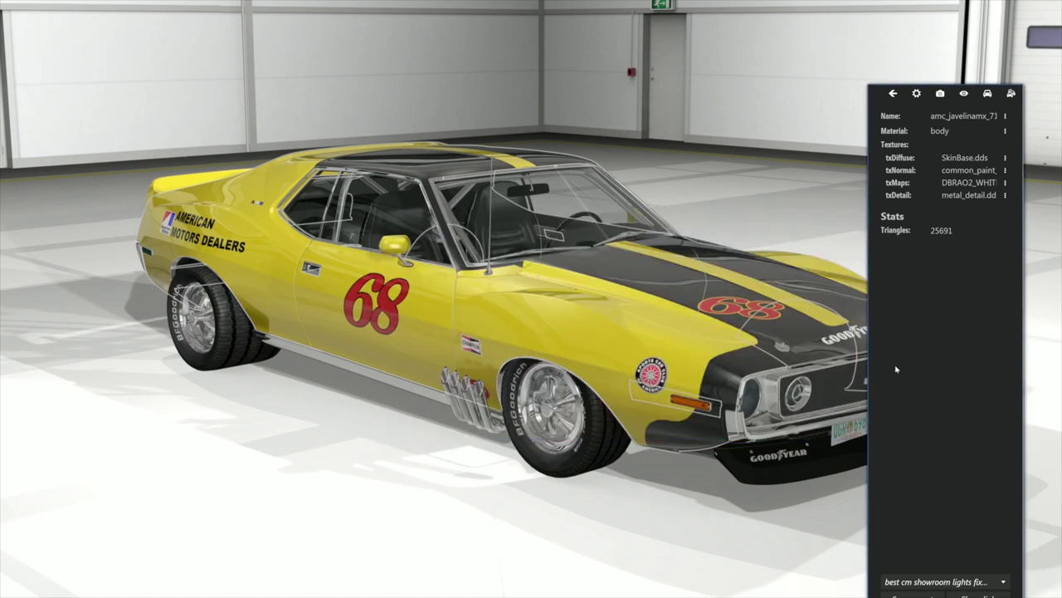
{"action": "key", "text": "Escape"}
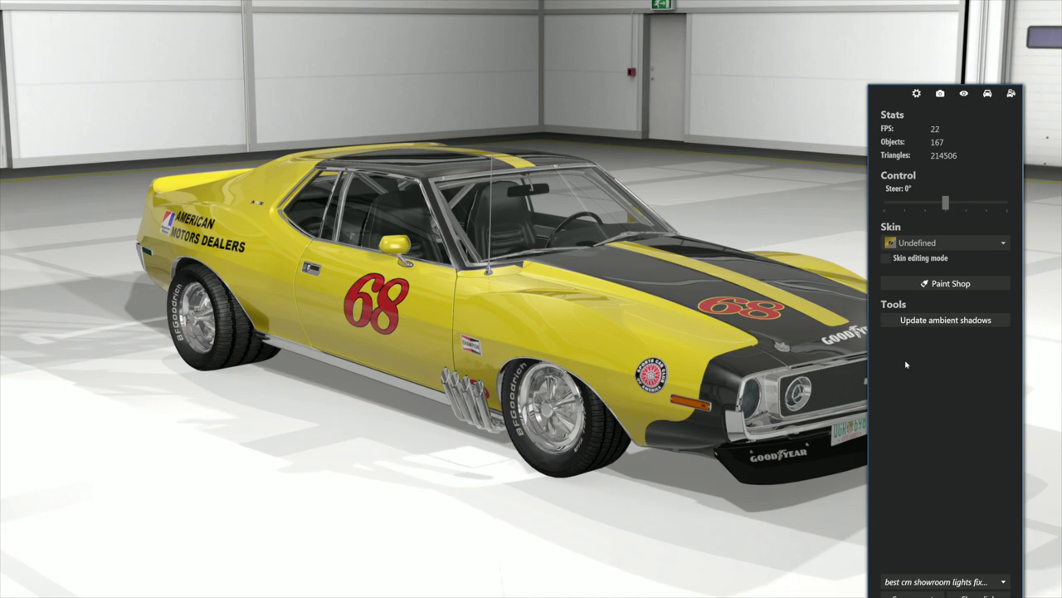
Step: View the yellow Javelin from the front, the opposite side and above, and close the showroom
{"action": "left_click_drag", "start_coordinate": [714, 402], "coordinate": [502, 348]}
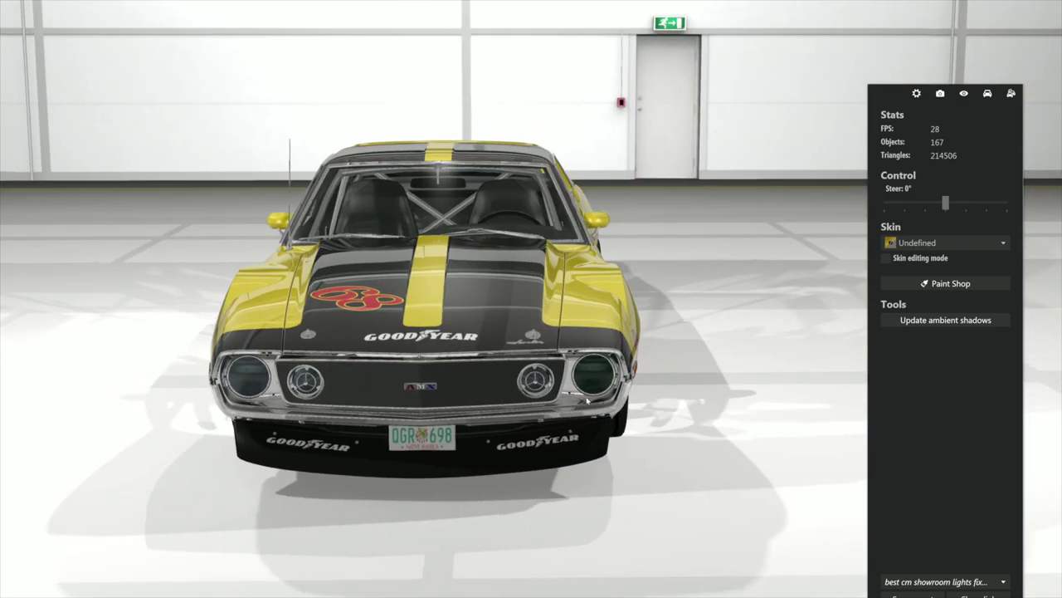
{"action": "left_click_drag", "start_coordinate": [382, 323], "coordinate": [322, 337]}
{"action": "left_click_drag", "start_coordinate": [579, 304], "coordinate": [323, 290]}
{"action": "left_click_drag", "start_coordinate": [288, 283], "coordinate": [564, 349]}
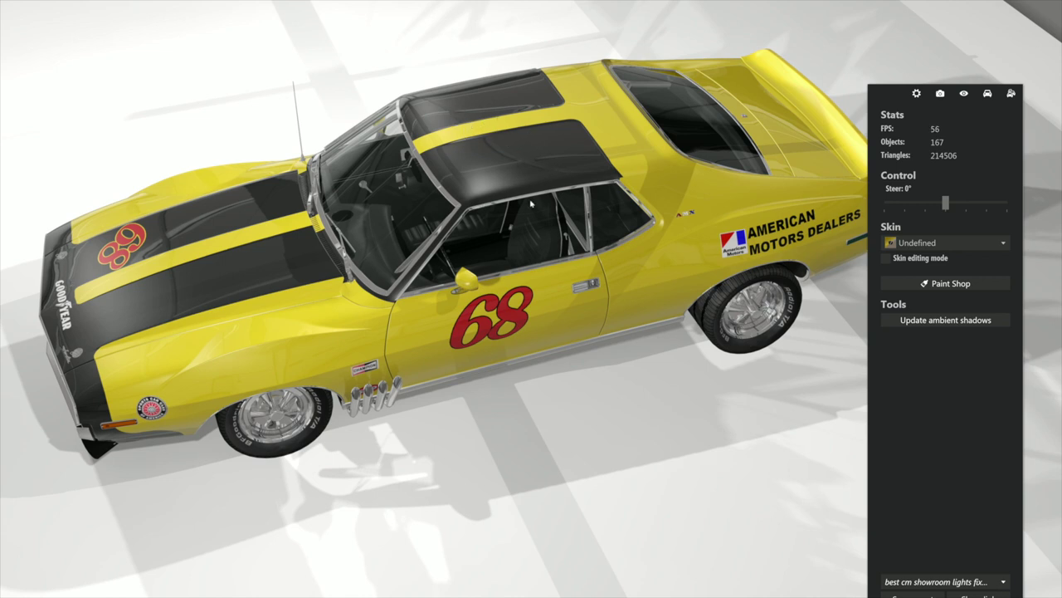
{"action": "key", "text": "Escape"}
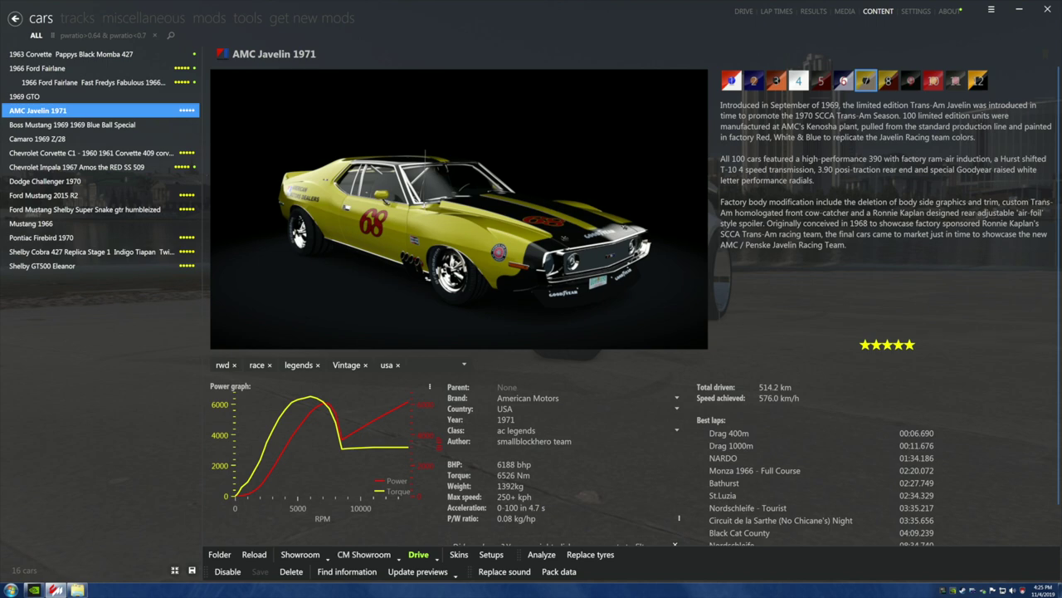
Step: In Windows Explorer, go to the ac_legends_javelin car's skins folder and open its 68 skin folder
{"action": "left_click", "coordinate": [1019, 9]}
{"action": "double_click", "coordinate": [108, 552]}
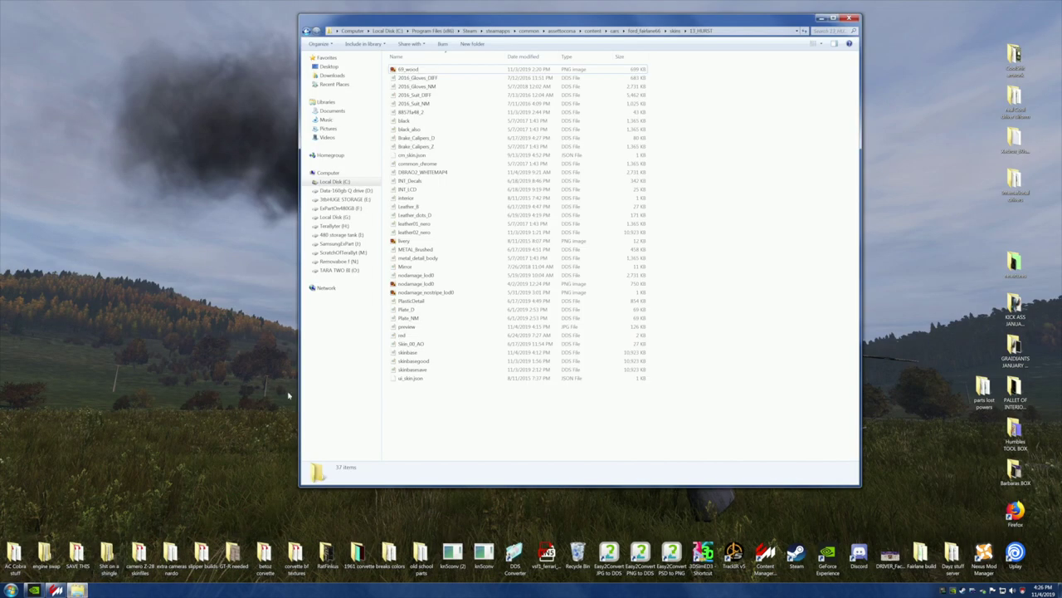
{"action": "left_click", "coordinate": [306, 30]}
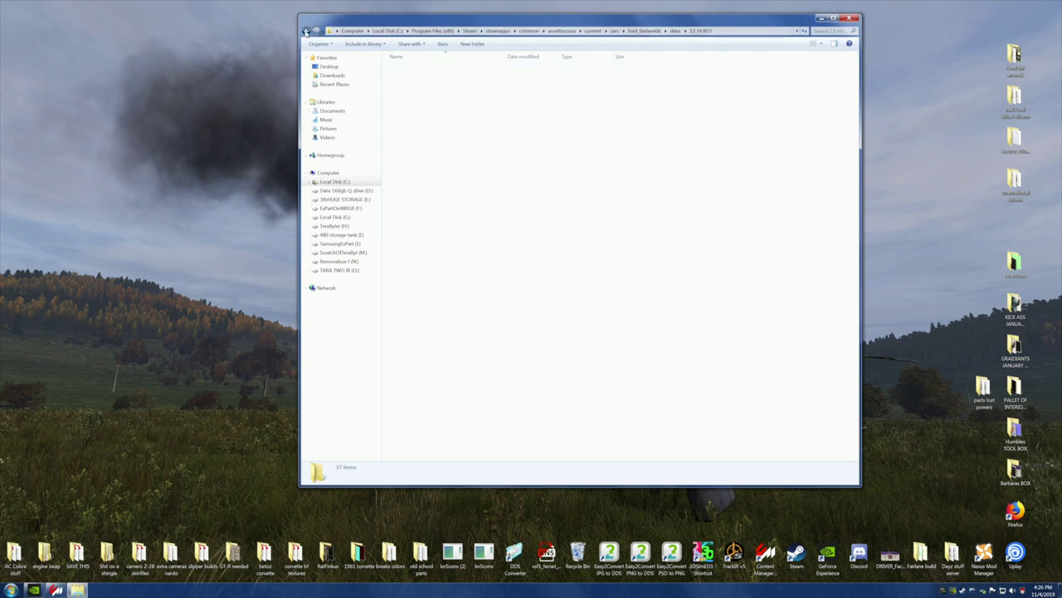
{"action": "left_click", "coordinate": [306, 31]}
{"action": "left_click", "coordinate": [307, 30]}
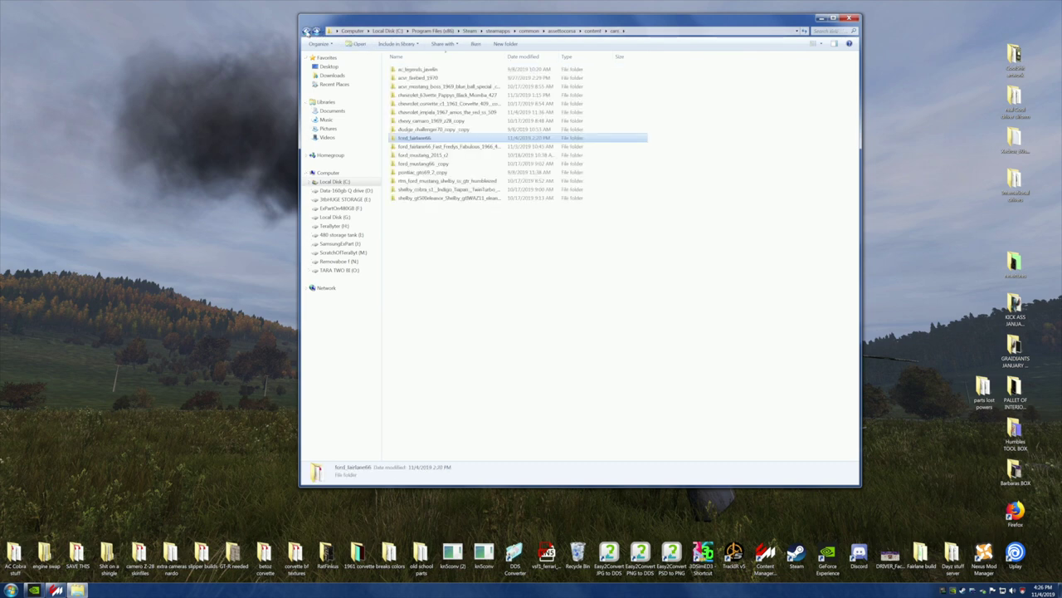
{"action": "double_click", "coordinate": [423, 71]}
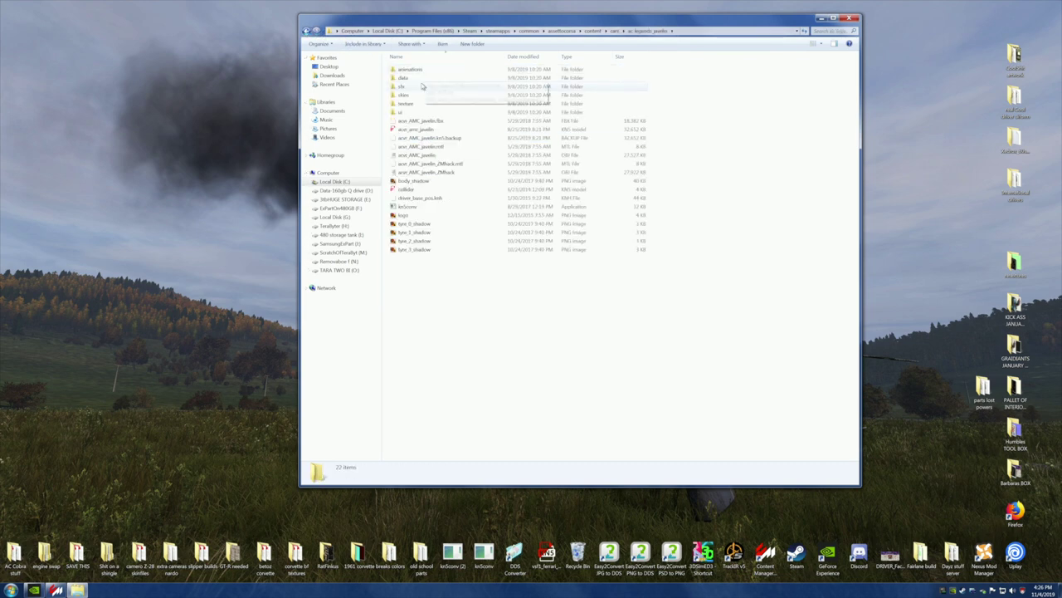
{"action": "double_click", "coordinate": [404, 94]}
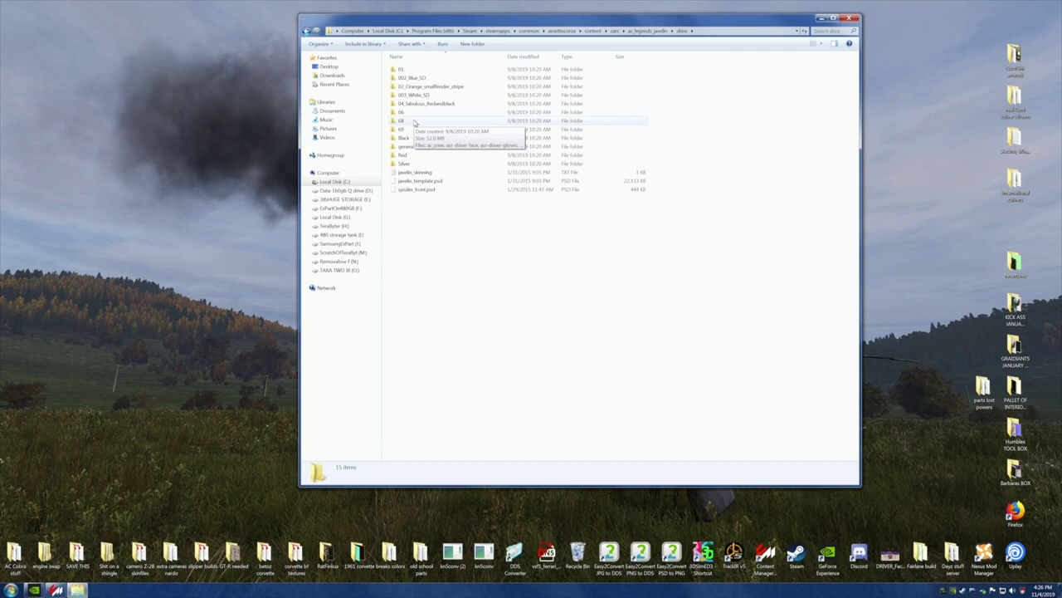
{"action": "double_click", "coordinate": [414, 122]}
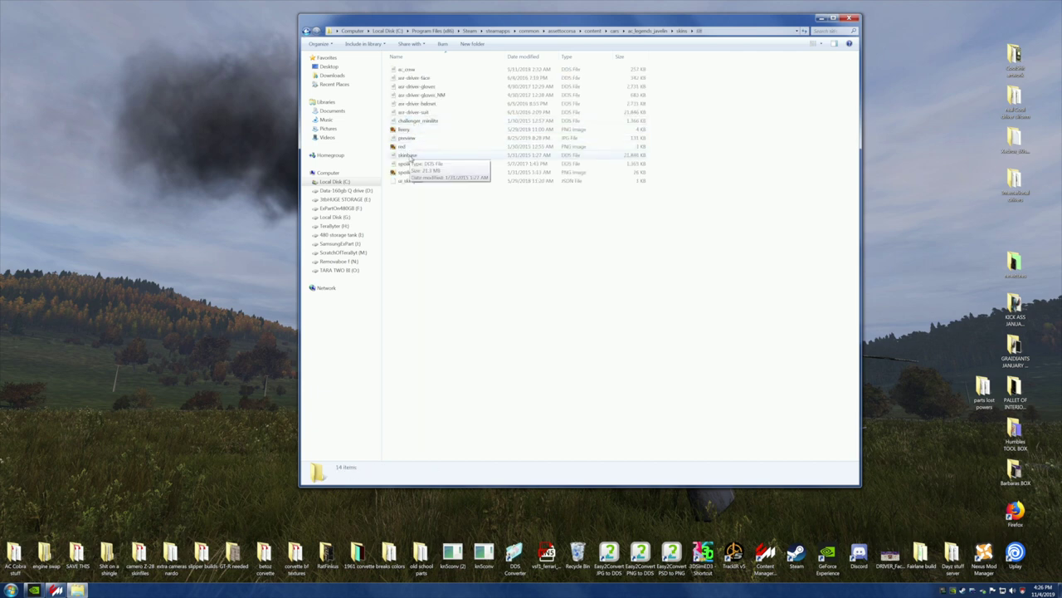
Step: Copy the skinbase DDS file from the Javelin's 68 skin folder and minimize the folder window
{"action": "left_click", "coordinate": [410, 157]}
{"action": "right_click", "coordinate": [410, 157]}
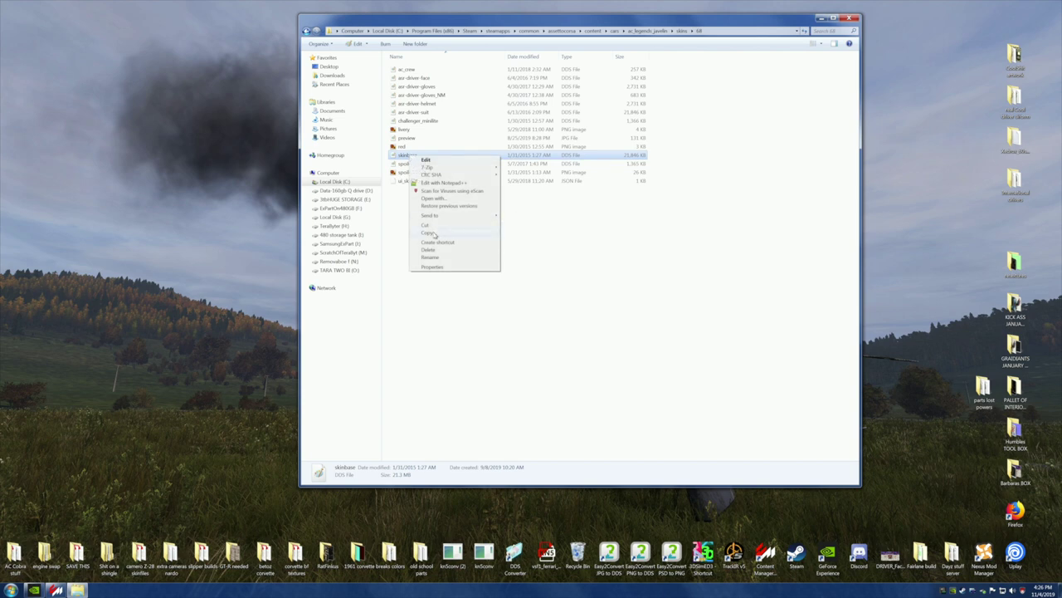
{"action": "left_click", "coordinate": [433, 233]}
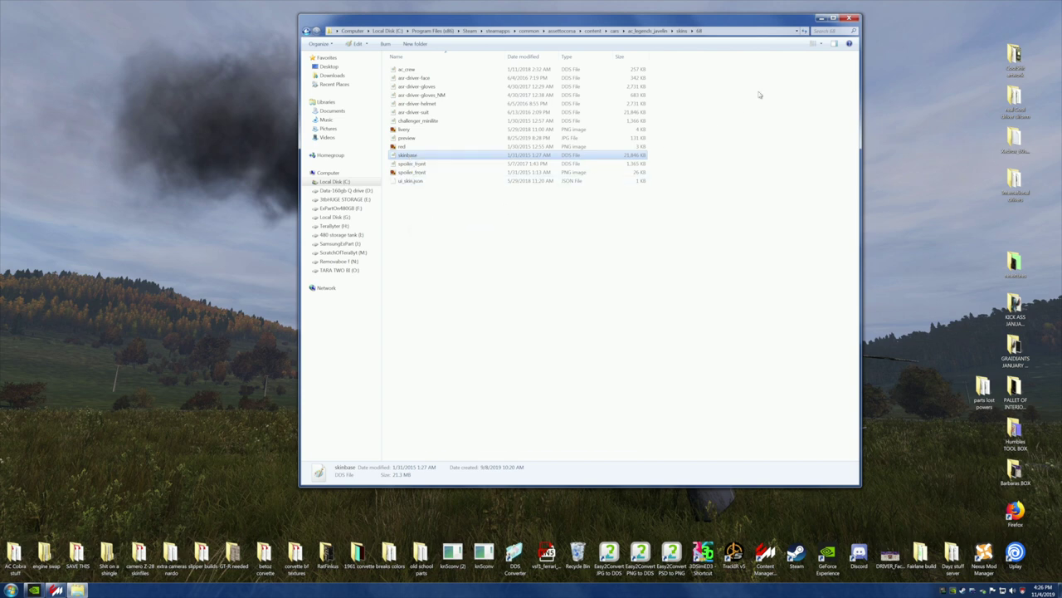
{"action": "left_click", "coordinate": [820, 18]}
Step: Rename the existing pale skinbase image on the desktop
{"action": "right_click", "coordinate": [765, 184]}
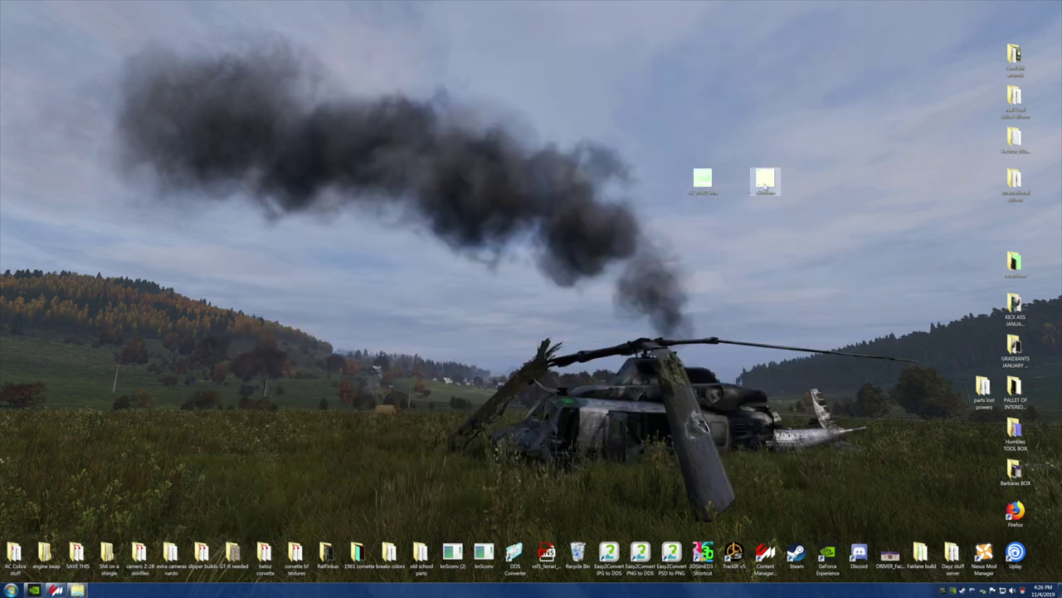
{"action": "left_click", "coordinate": [783, 338]}
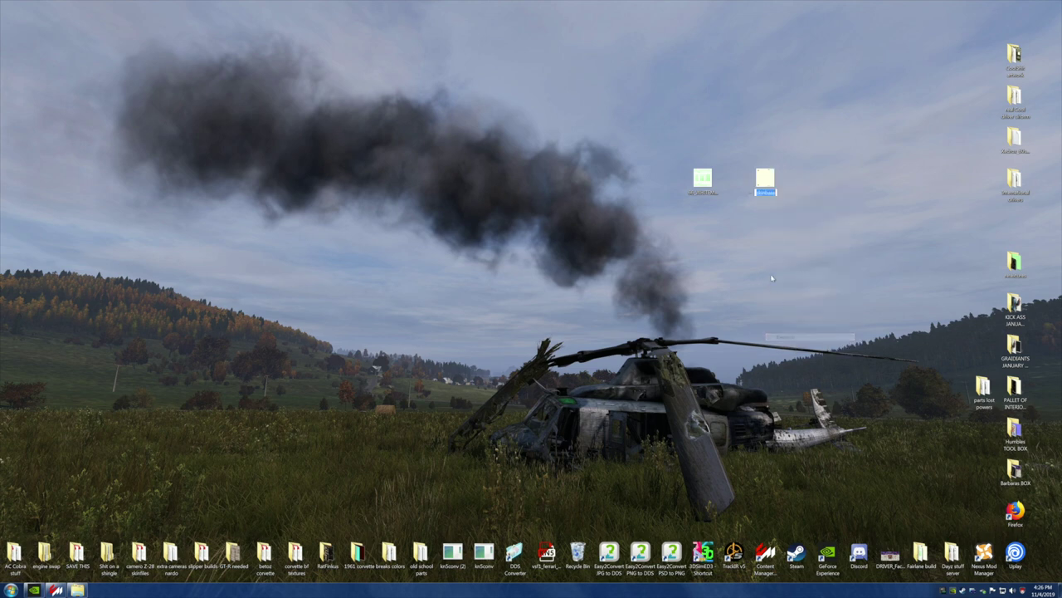
{"action": "key", "text": "End"}
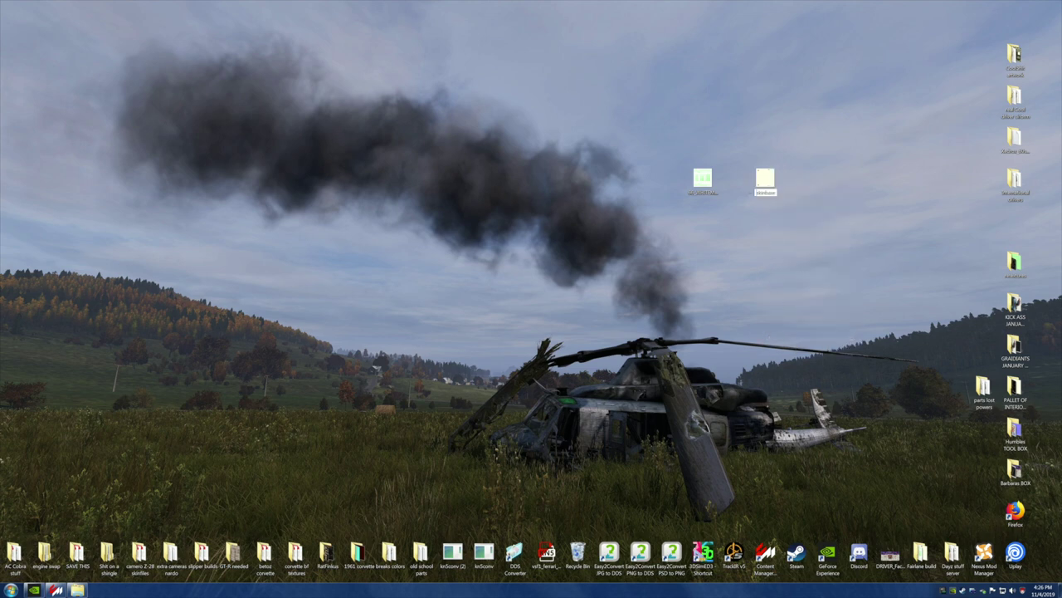
{"action": "key", "text": "Return"}
Step: Paste the copied skinbase DDS file onto the desktop and move it near the middle of the free area
{"action": "right_click", "coordinate": [453, 217]}
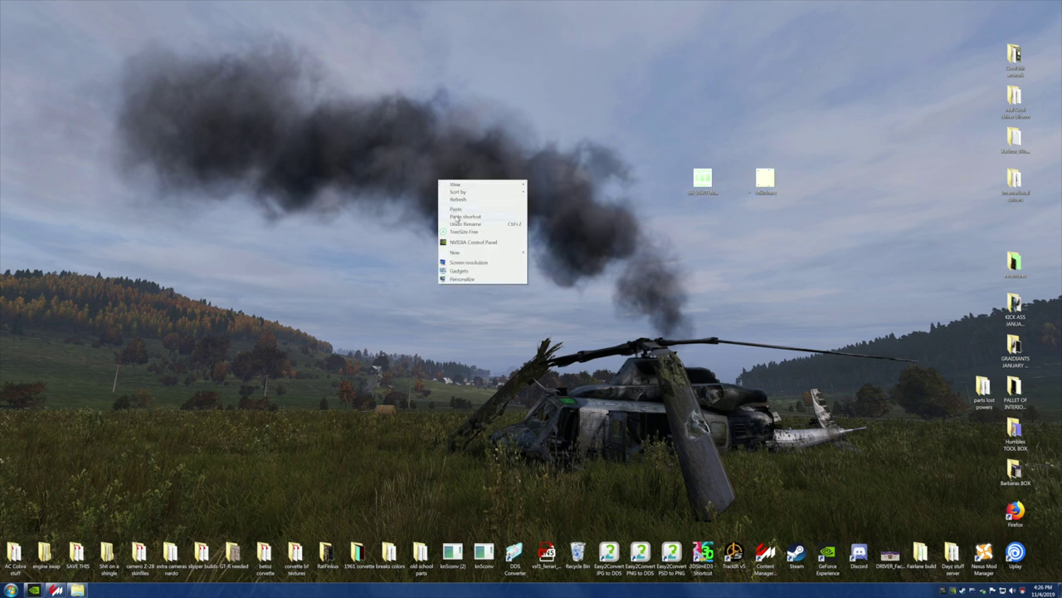
{"action": "left_click", "coordinate": [455, 210]}
{"action": "left_click", "coordinate": [472, 224]}
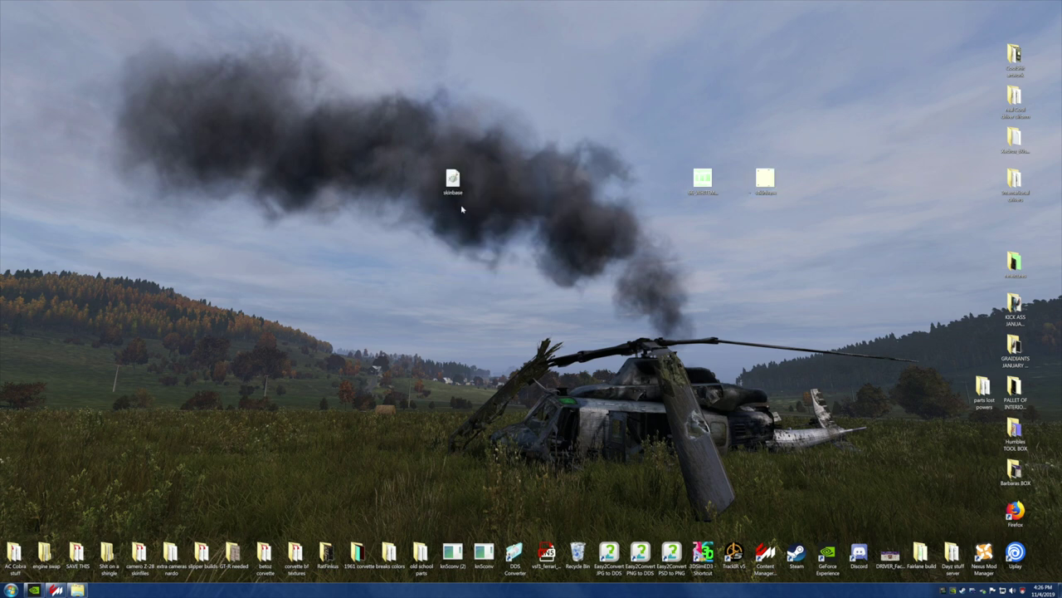
{"action": "left_click_drag", "start_coordinate": [453, 188], "coordinate": [547, 312]}
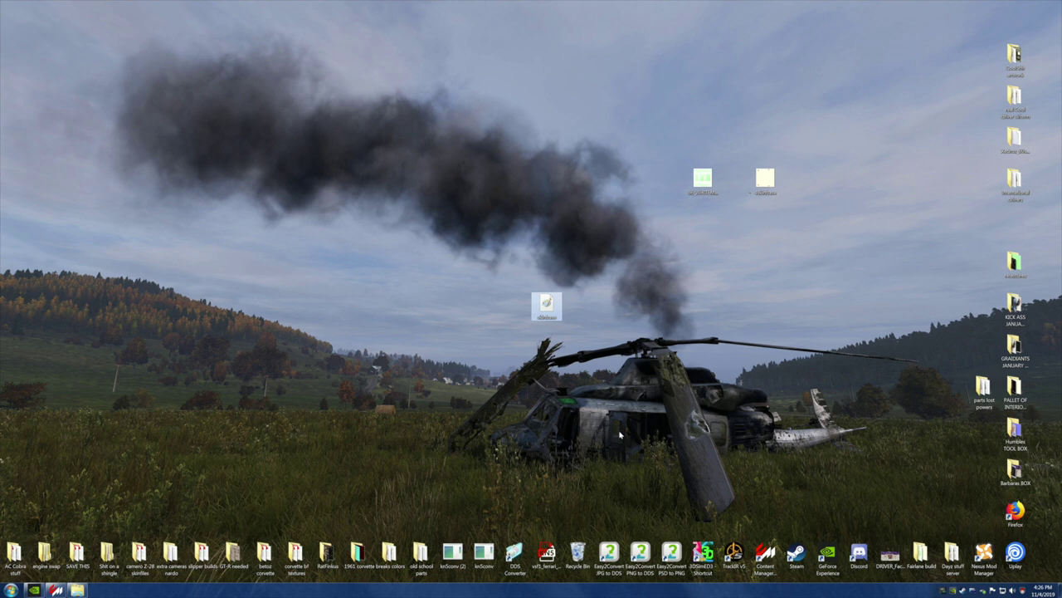
{"action": "left_click", "coordinate": [600, 395]}
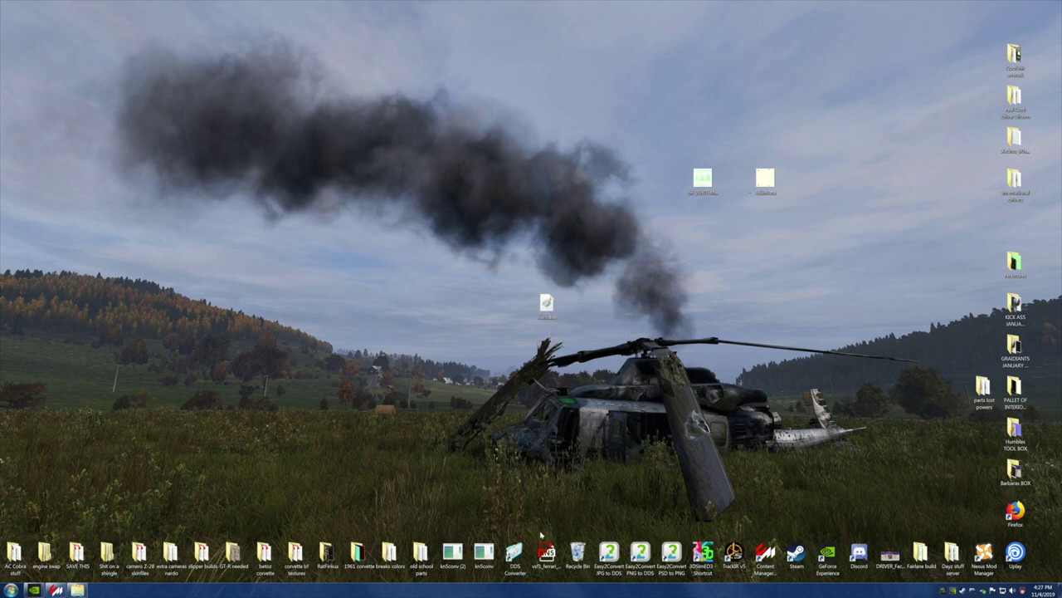
Step: Switch to DDS Converter and add skinbase.dds from the Desktop to its image list
{"action": "double_click", "coordinate": [515, 555]}
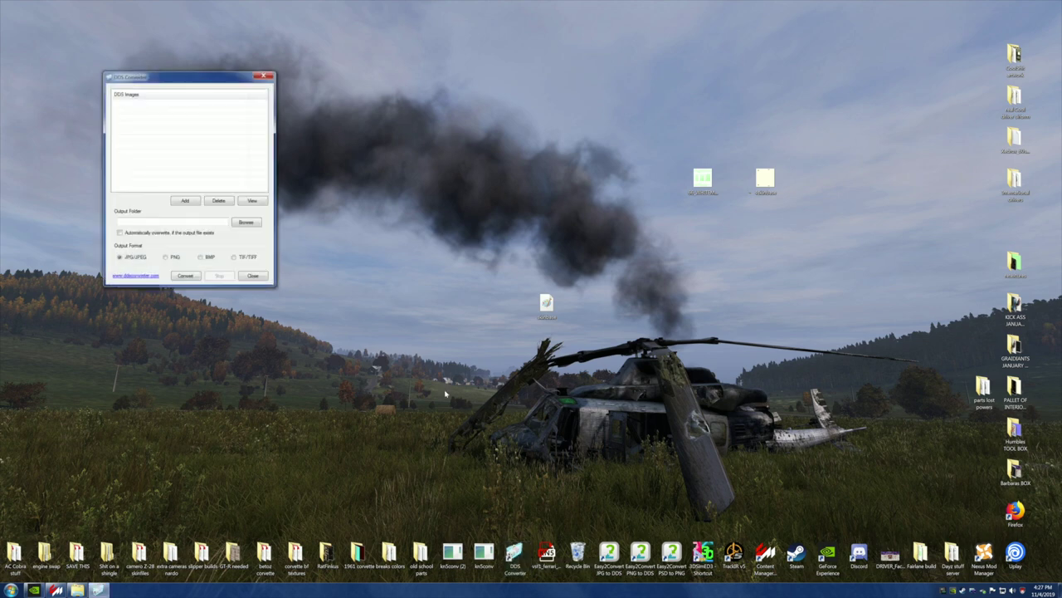
{"action": "left_click", "coordinate": [185, 201]}
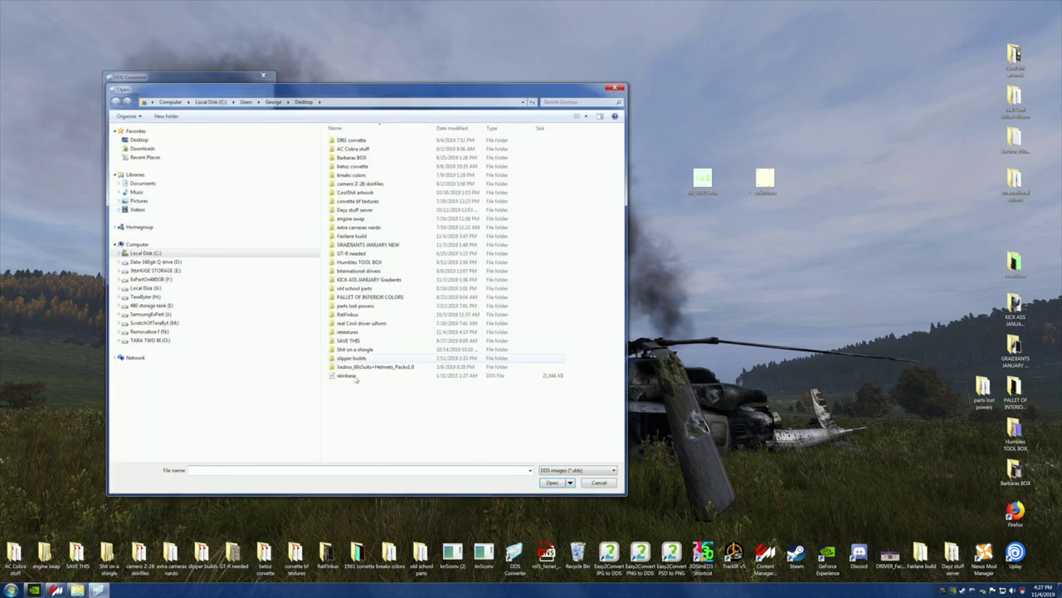
{"action": "left_click", "coordinate": [357, 377]}
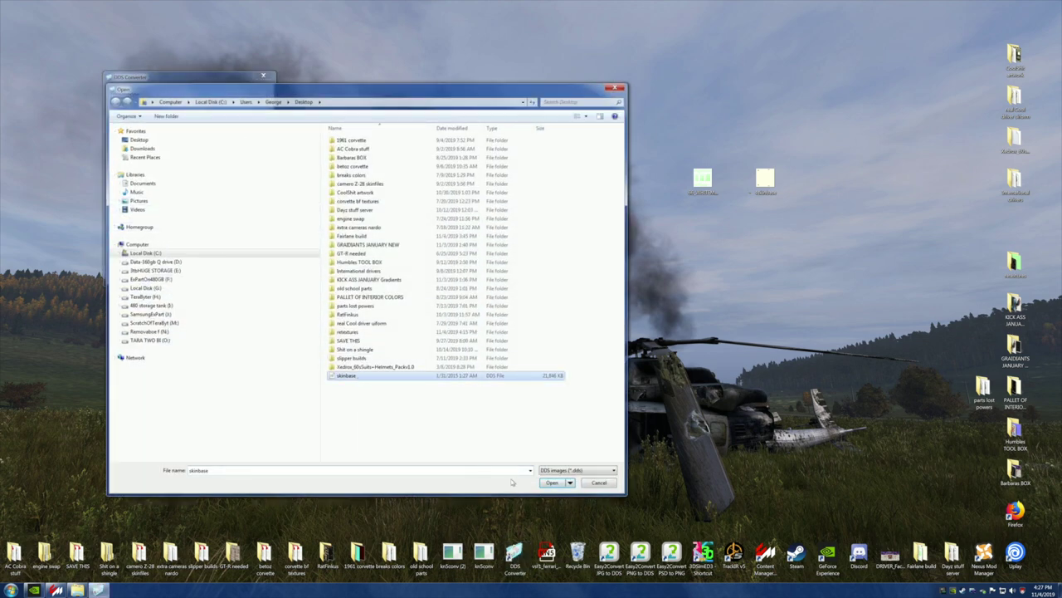
{"action": "left_click", "coordinate": [552, 483]}
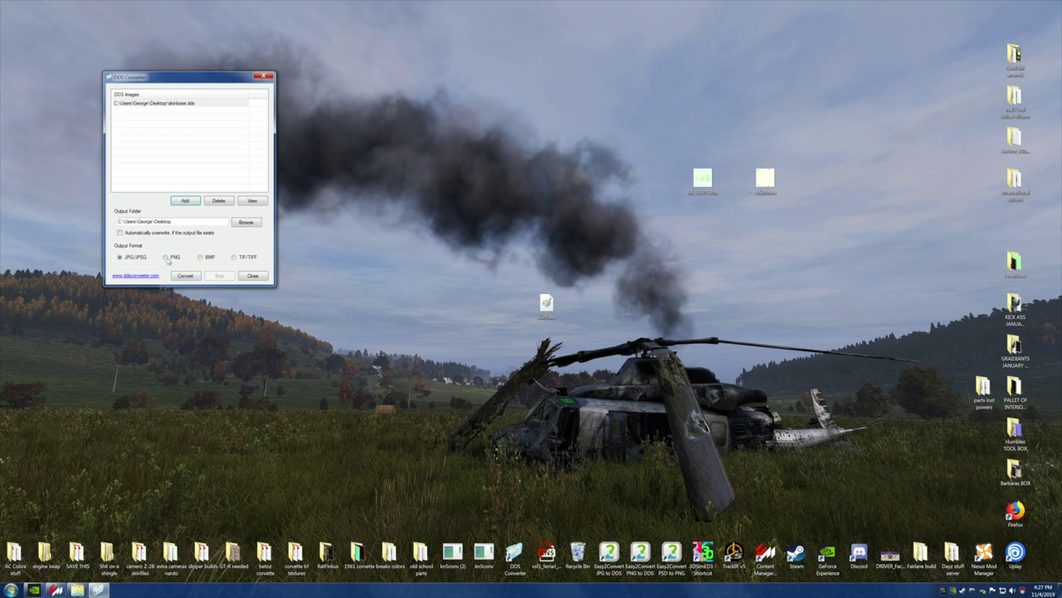
Step: Convert skinbase.dds to JPG/JPEG with the Desktop as output folder, and close DDS Converter
{"action": "left_click", "coordinate": [184, 276]}
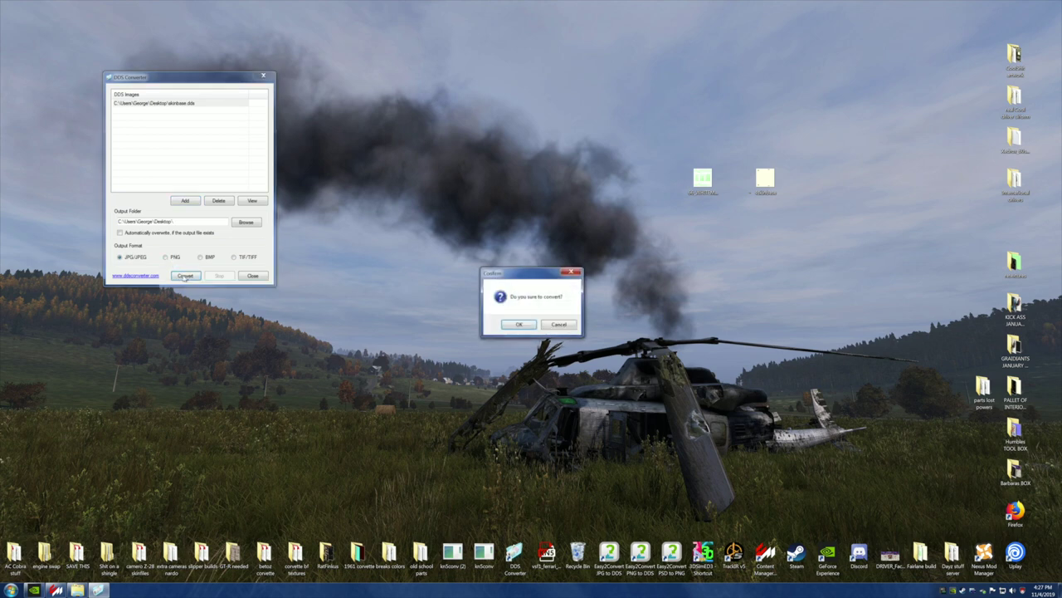
{"action": "left_click", "coordinate": [516, 324]}
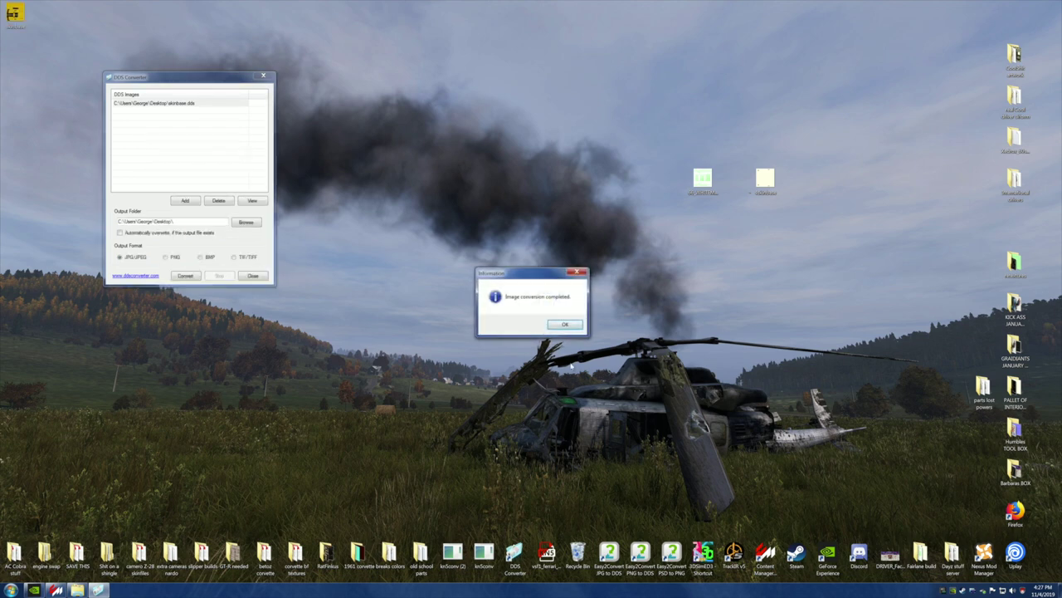
{"action": "left_click", "coordinate": [566, 325]}
{"action": "left_click", "coordinate": [264, 79]}
Step: Move the converted yellow skinbase image to the middle of the desktop and send the skinbase DDS copy to the Recycle Bin
{"action": "left_click_drag", "start_coordinate": [14, 14], "coordinate": [523, 274]}
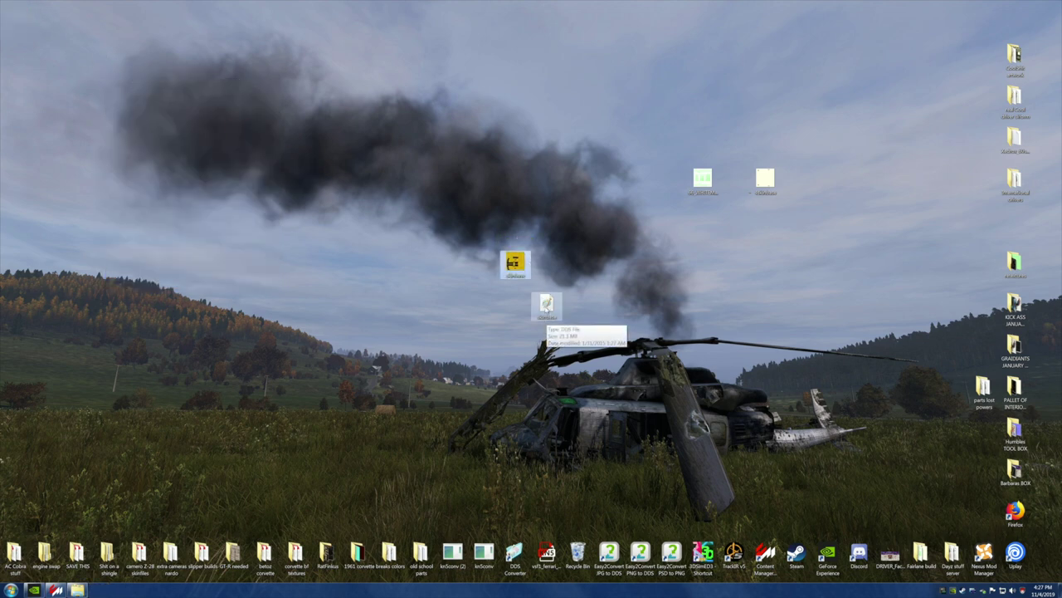
{"action": "left_click_drag", "start_coordinate": [546, 308], "coordinate": [578, 554]}
Step: Open the converted skinbase image in Paint and examine its body stripes, numbers and sponsor decals at 50% zoom
{"action": "right_click", "coordinate": [516, 264]}
{"action": "left_click", "coordinate": [531, 272]}
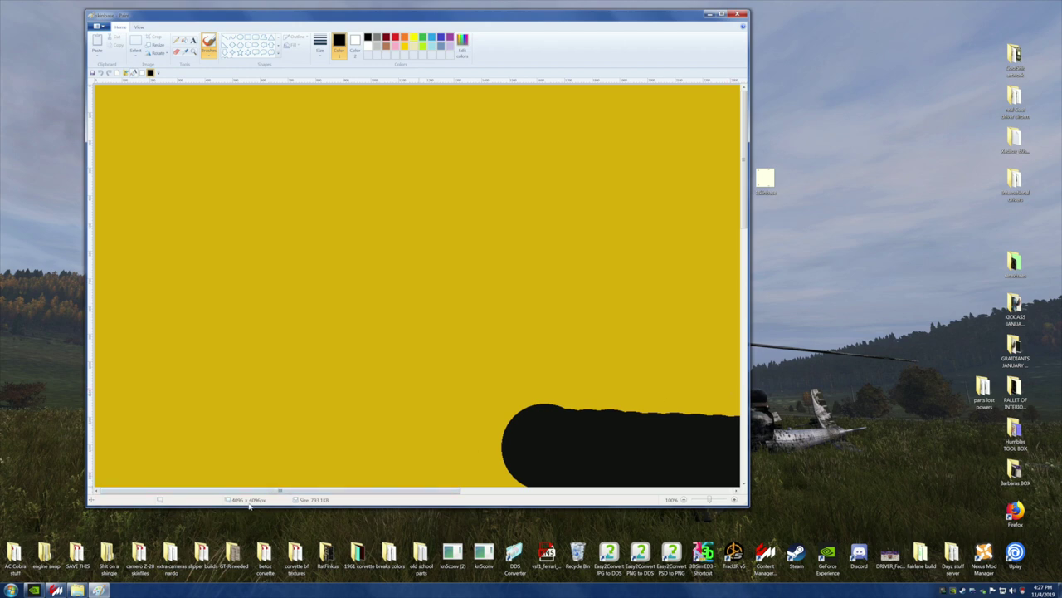
{"action": "scroll", "coordinate": [416, 284], "scroll_direction": "down", "scroll_amount": 3}
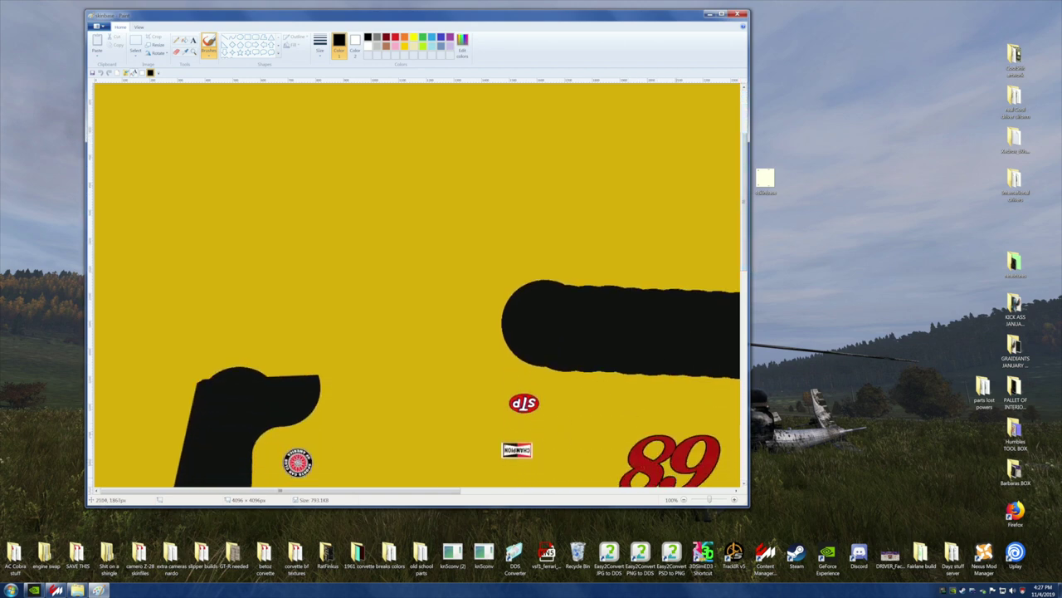
{"action": "left_click", "coordinate": [684, 500]}
{"action": "left_click", "coordinate": [684, 500]}
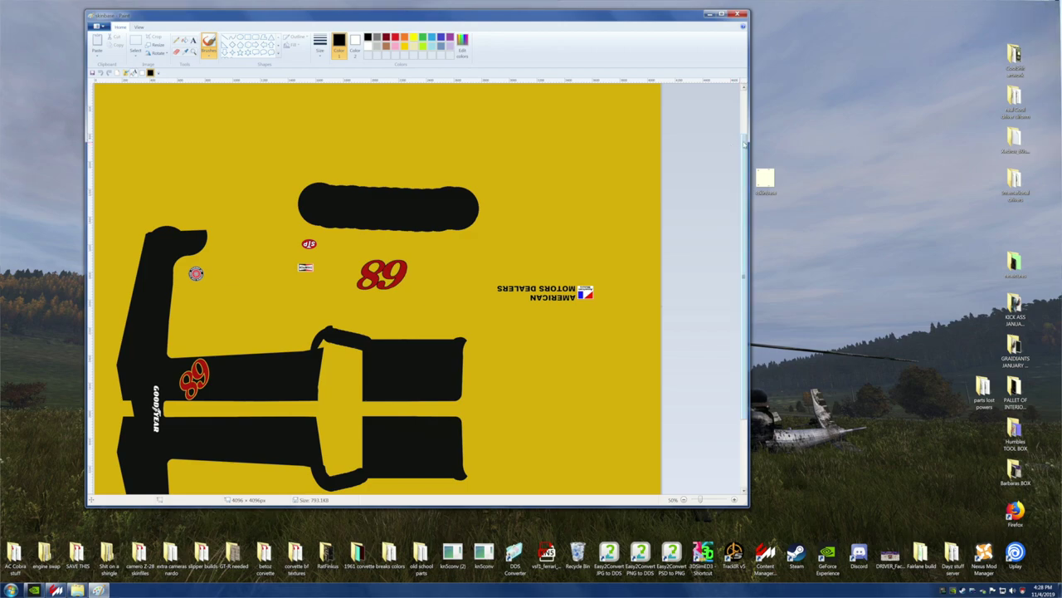
{"action": "left_click_drag", "start_coordinate": [744, 146], "coordinate": [744, 176]}
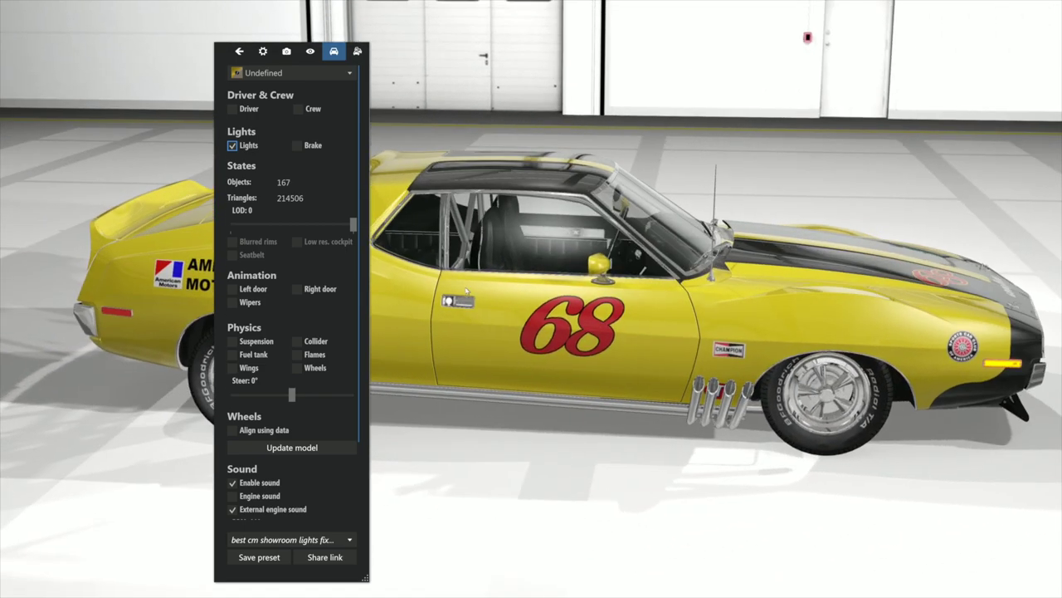
Step: In the CM Showroom, view the number 68 Javelin from its side and rear quarter to compare the decals
{"action": "scroll", "coordinate": [537, 297], "scroll_direction": "up", "scroll_amount": 3}
{"action": "left_click_drag", "start_coordinate": [536, 297], "coordinate": [651, 290]}
{"action": "left_click_drag", "start_coordinate": [494, 305], "coordinate": [641, 264]}
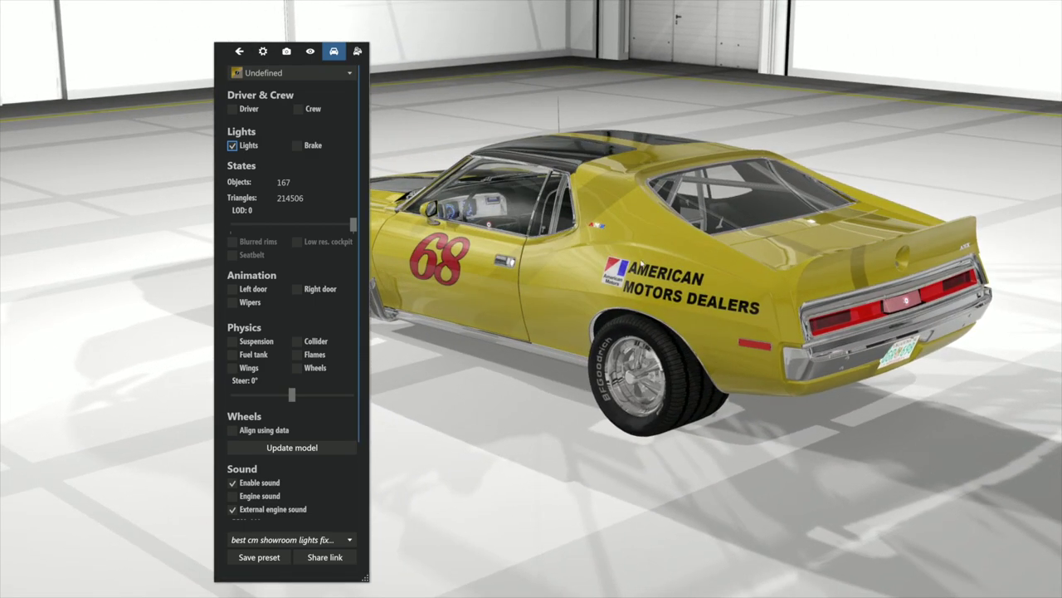
Step: Turn off the Javelin's lights, view it from the front clear of the settings window, and close the showroom
{"action": "left_click", "coordinate": [233, 145]}
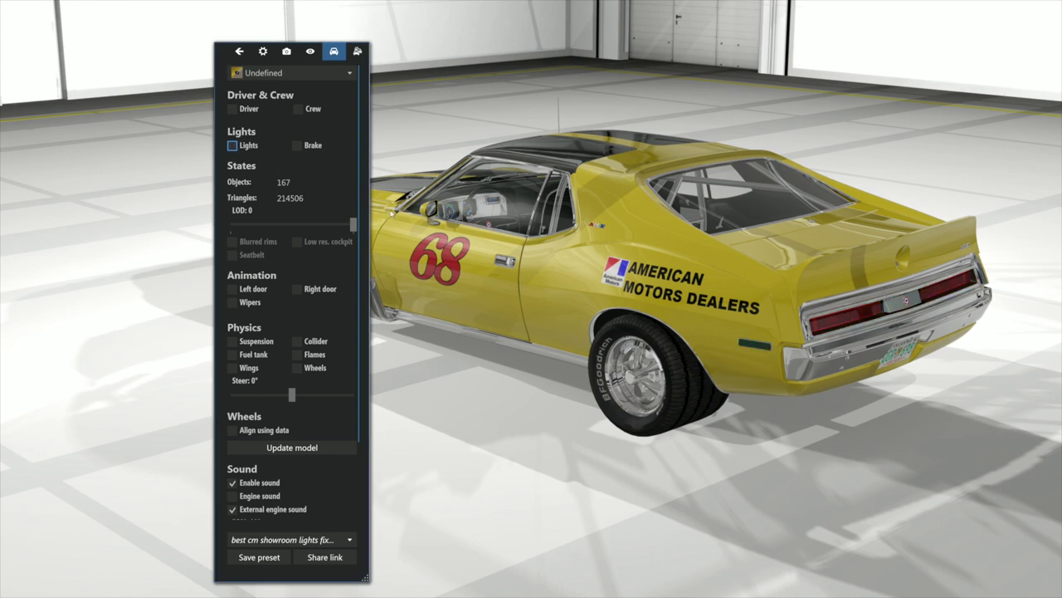
{"action": "left_click_drag", "start_coordinate": [219, 49], "coordinate": [862, 129]}
{"action": "left_click_drag", "start_coordinate": [294, 223], "coordinate": [672, 222]}
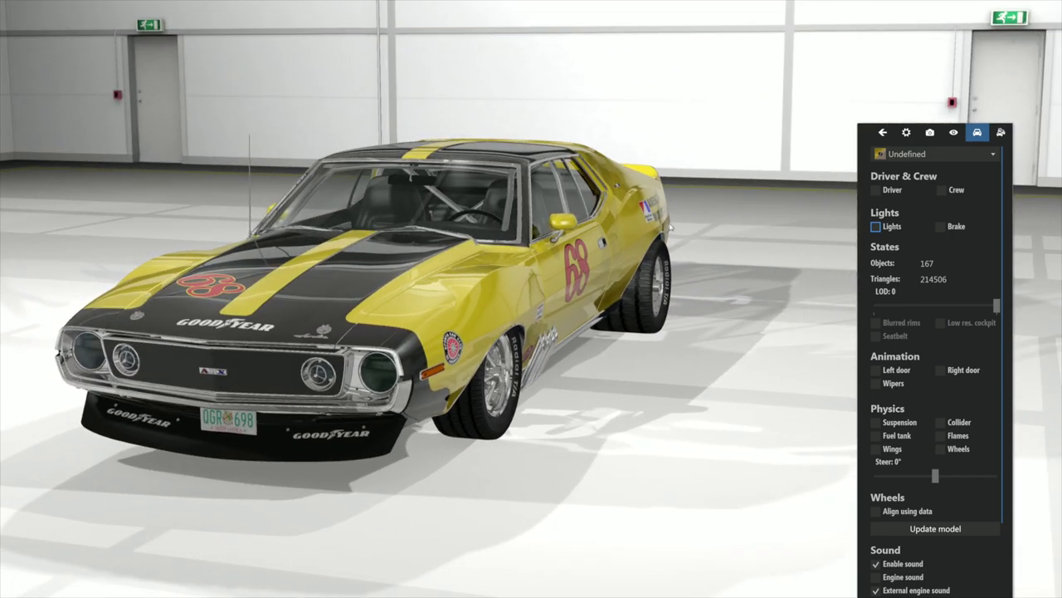
{"action": "key", "text": "Escape"}
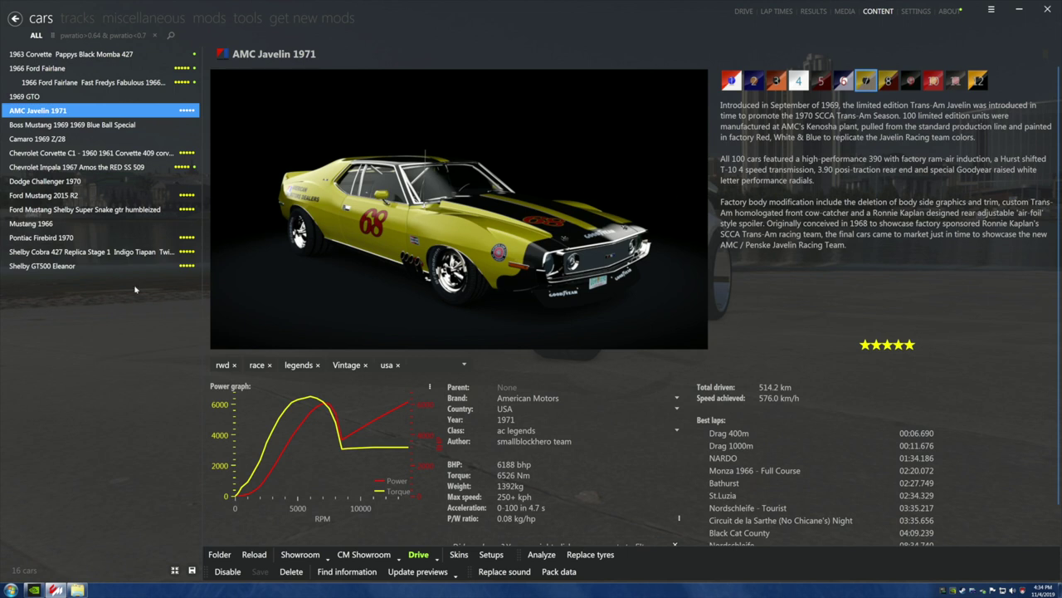
Step: Open the Pontiac Firebird 1970 with its black eagle-hood skin in the CM Showroom
{"action": "left_click", "coordinate": [77, 238]}
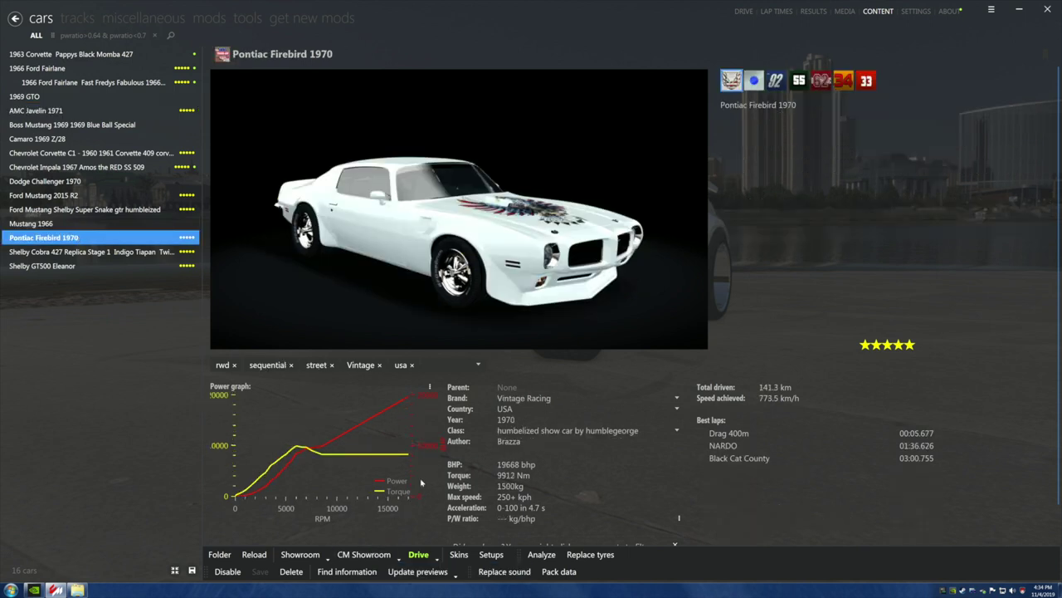
{"action": "left_click", "coordinate": [753, 81]}
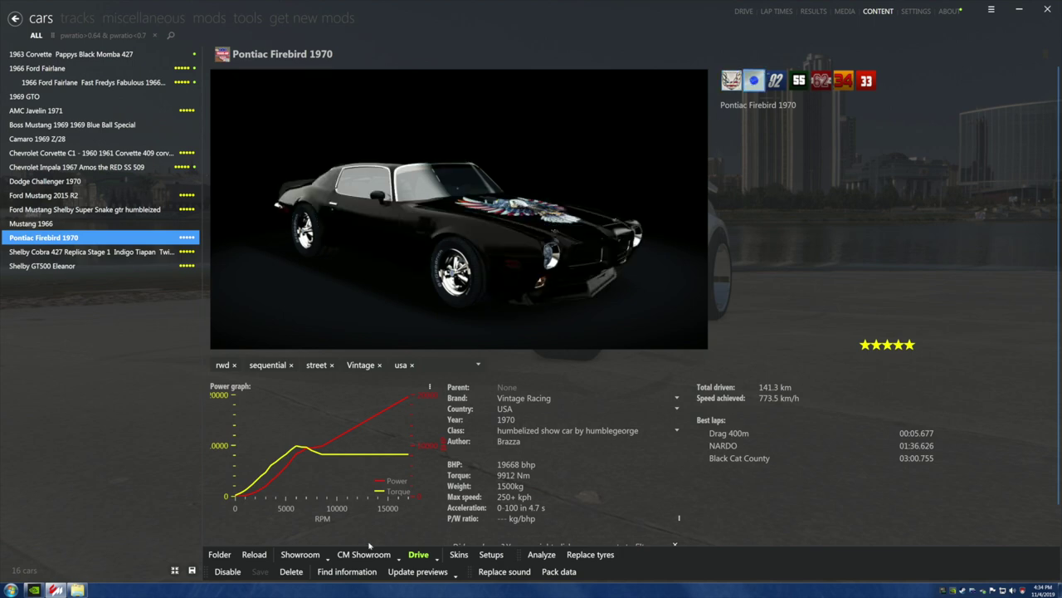
{"action": "left_click", "coordinate": [375, 550]}
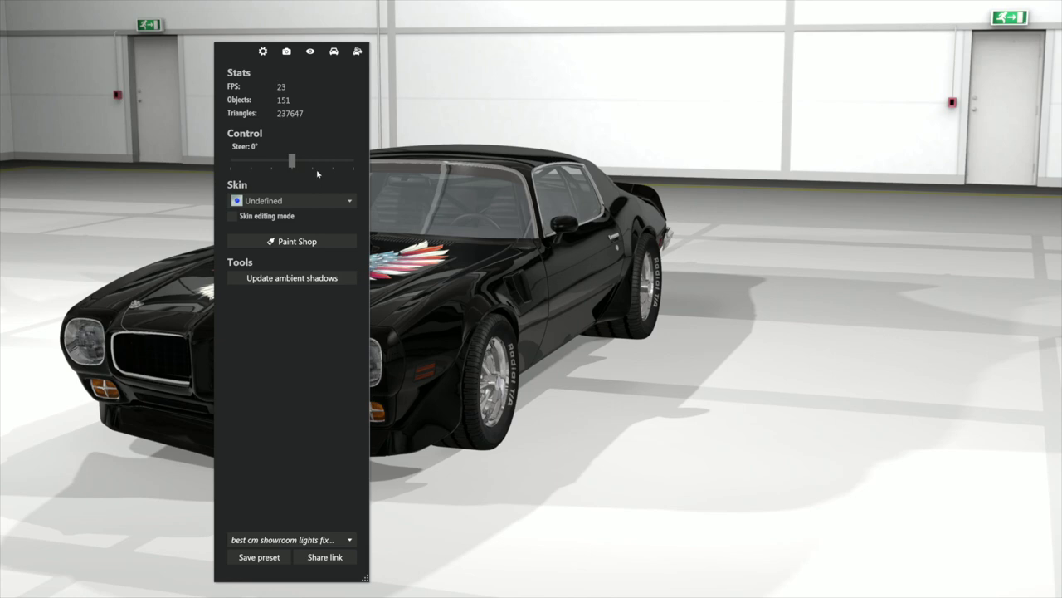
Step: View the black Firebird from the side clear of the settings window, and close the showroom
{"action": "left_click_drag", "start_coordinate": [230, 47], "coordinate": [821, 71]}
{"action": "left_click_drag", "start_coordinate": [448, 208], "coordinate": [296, 336]}
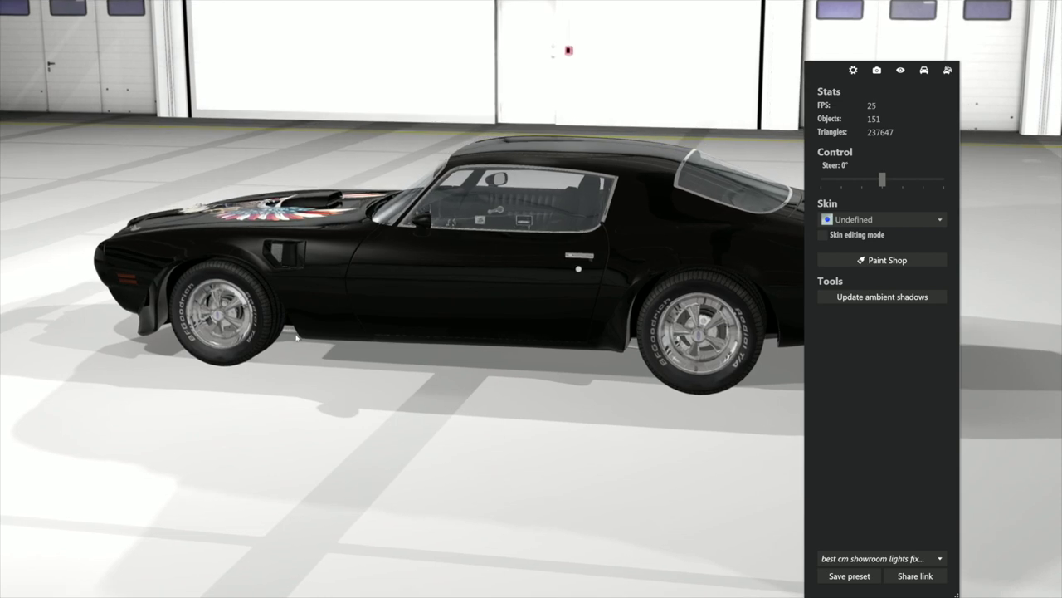
{"action": "key", "text": "Escape"}
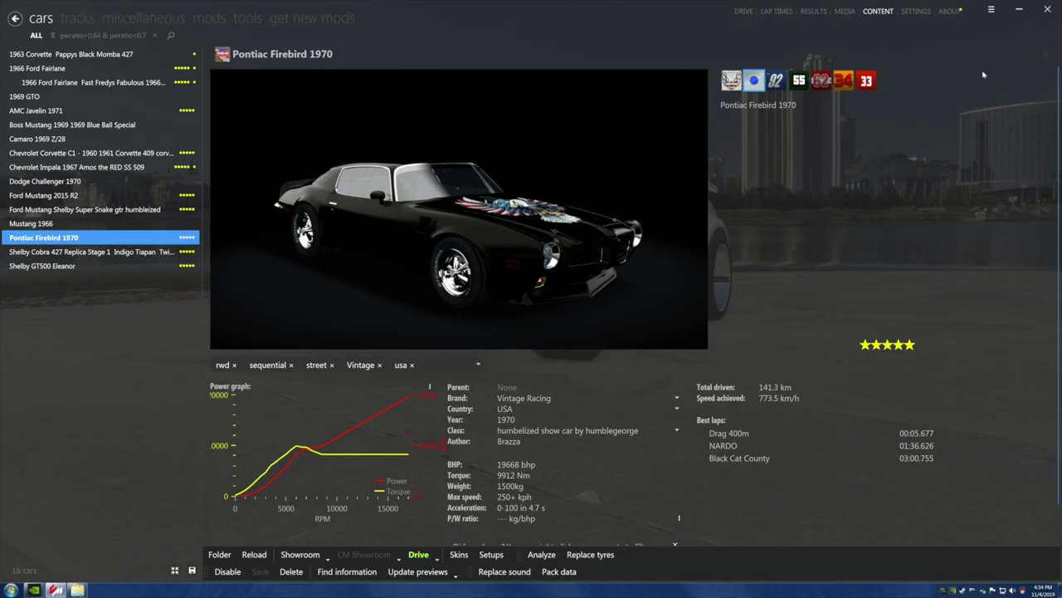
Step: Open the 1966 Ford Fairlane with the Pearl/Cream skin in the CM Showroom, inspect its side, and close the showroom
{"action": "left_click", "coordinate": [50, 68]}
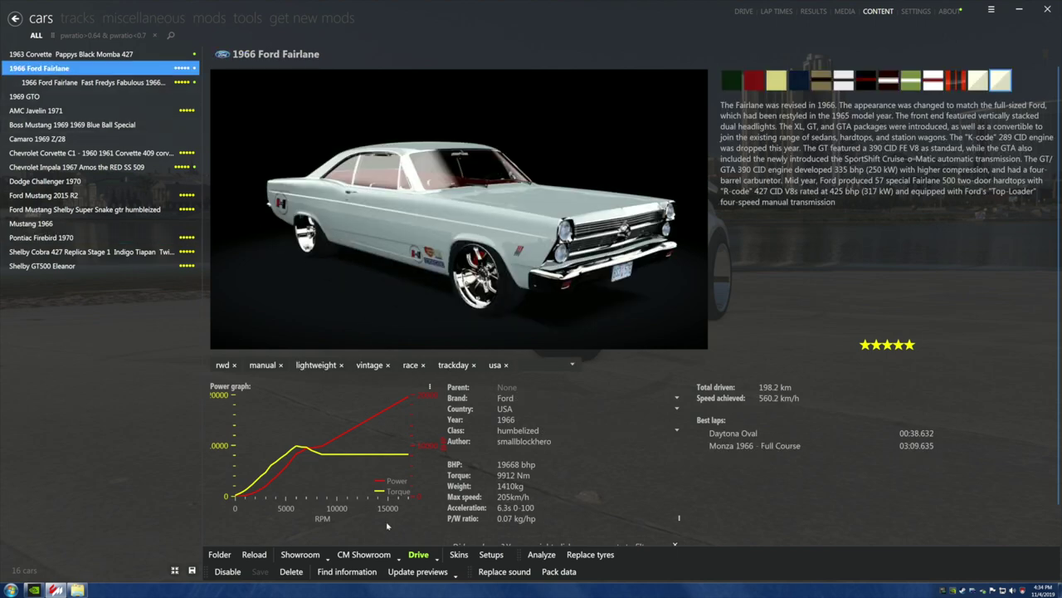
{"action": "left_click", "coordinate": [365, 554]}
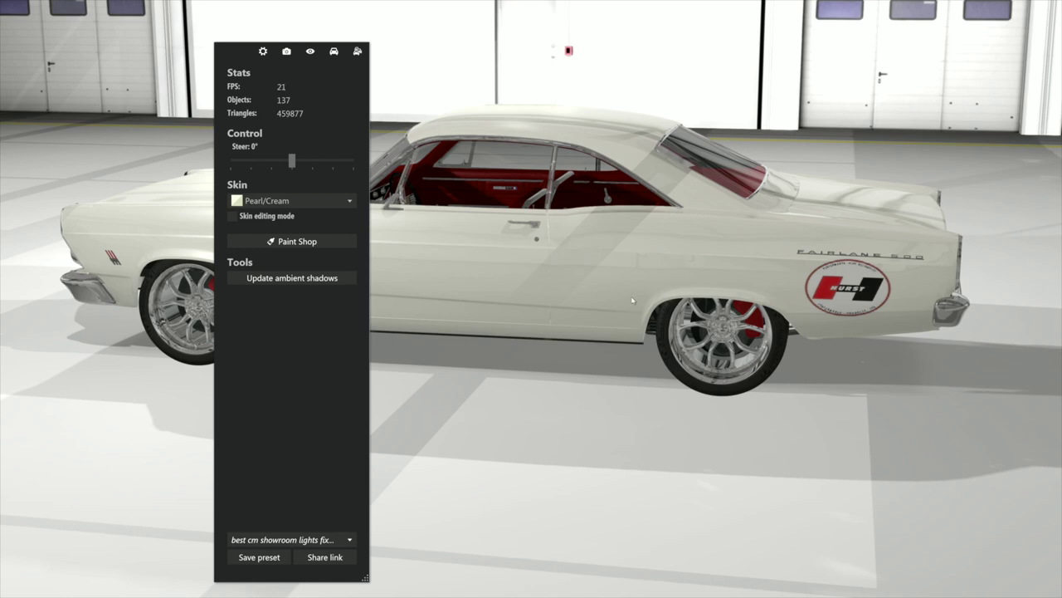
{"action": "mouse_move", "coordinate": [633, 301]}
{"action": "left_mouse_down"}
{"action": "mouse_move", "coordinate": [791, 266]}
{"action": "mouse_move", "coordinate": [615, 296]}
{"action": "left_mouse_up"}
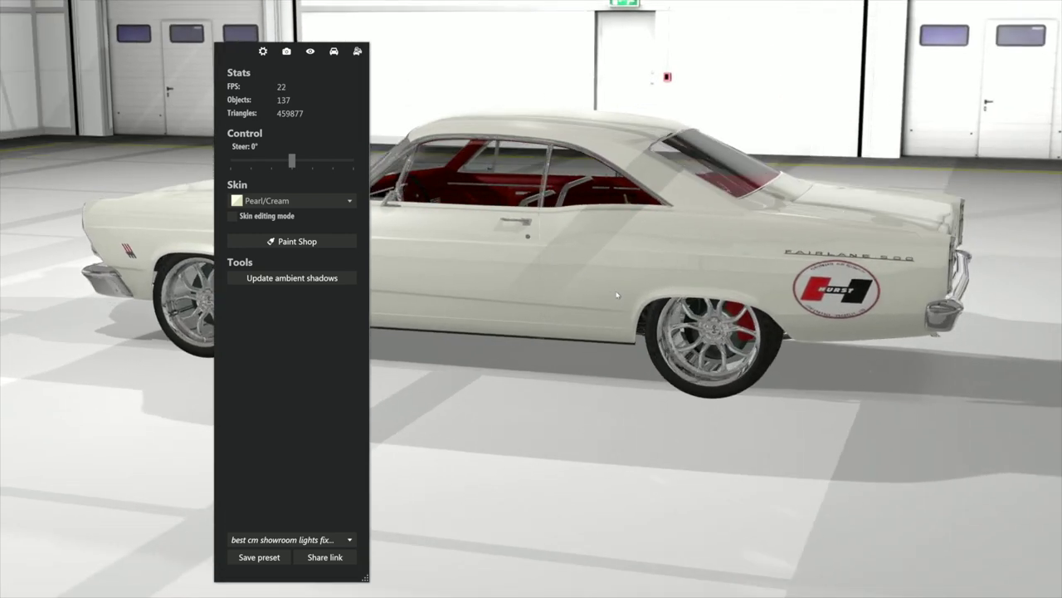
{"action": "key", "text": "Escape"}
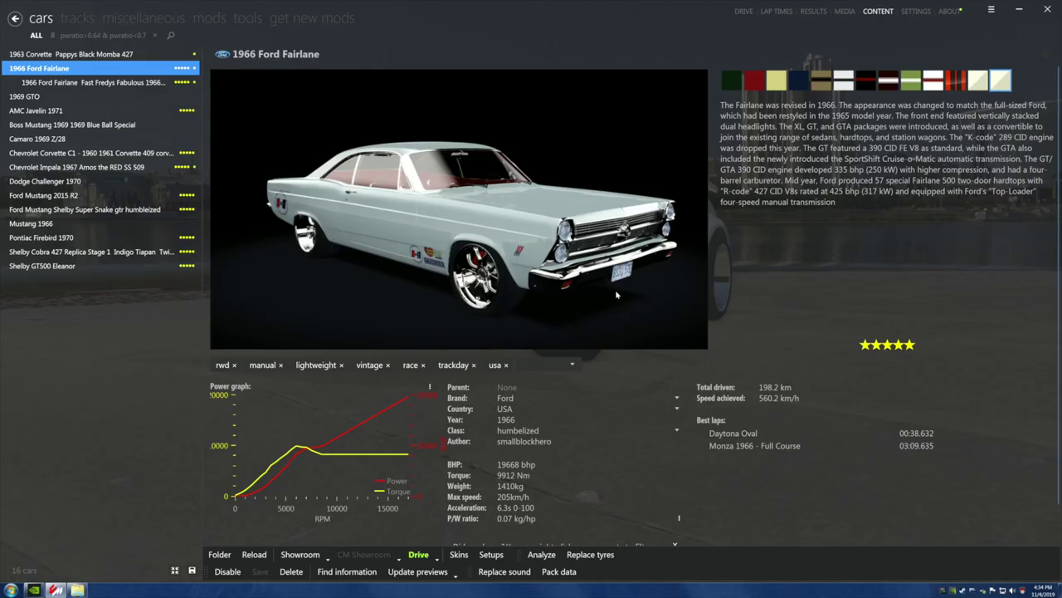
Step: Minimize Content Manager, open the desktop's green-tinted white map image in Paint, and examine its body panel layout
{"action": "left_click", "coordinate": [1017, 12]}
{"action": "double_click", "coordinate": [702, 179]}
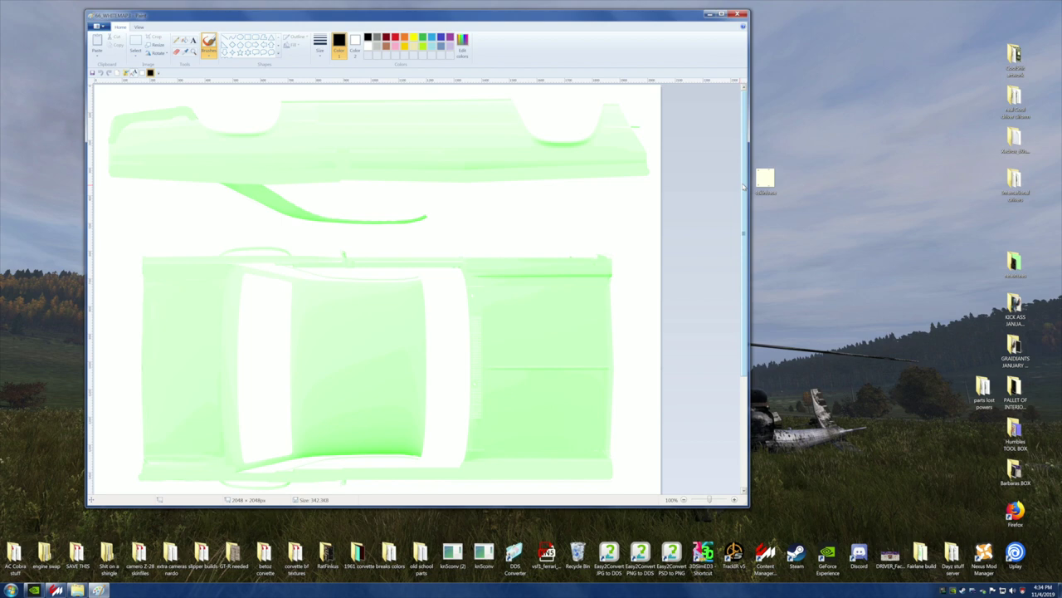
{"action": "scroll", "coordinate": [729, 265], "scroll_direction": "down", "scroll_amount": 3}
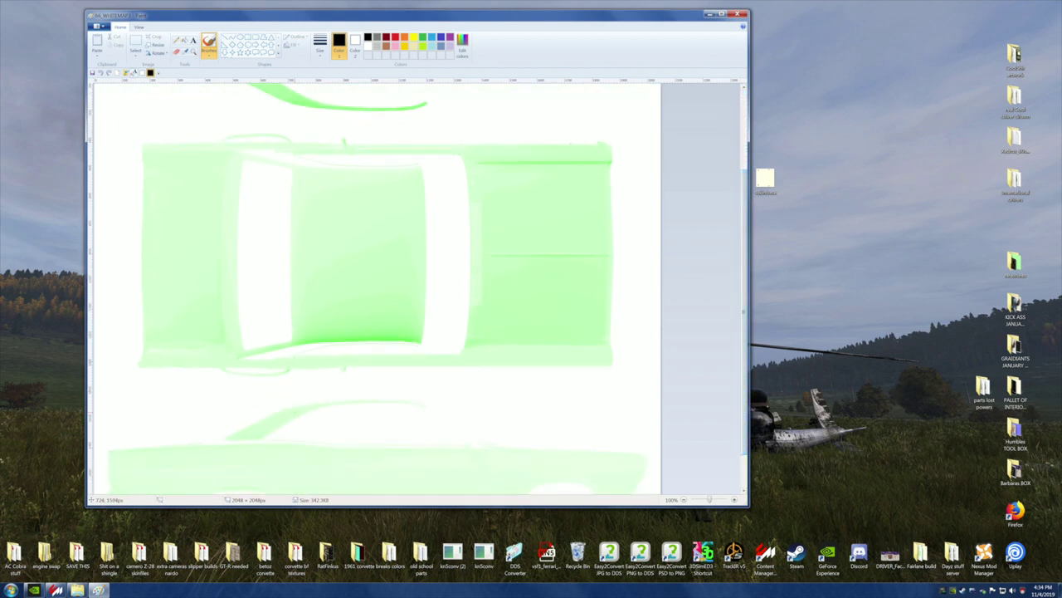
Step: Close the white map image, open the desktop's cream skin image in Paint, and fit its window around the whole texture at 25% zoom
{"action": "left_click", "coordinate": [740, 15]}
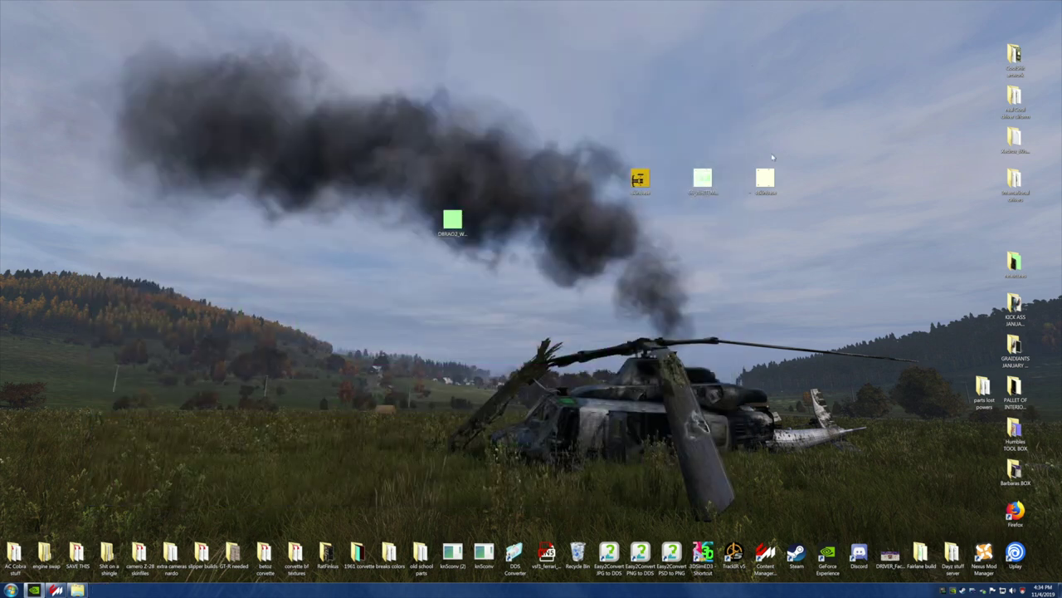
{"action": "right_click", "coordinate": [768, 180]}
{"action": "left_click", "coordinate": [781, 182]}
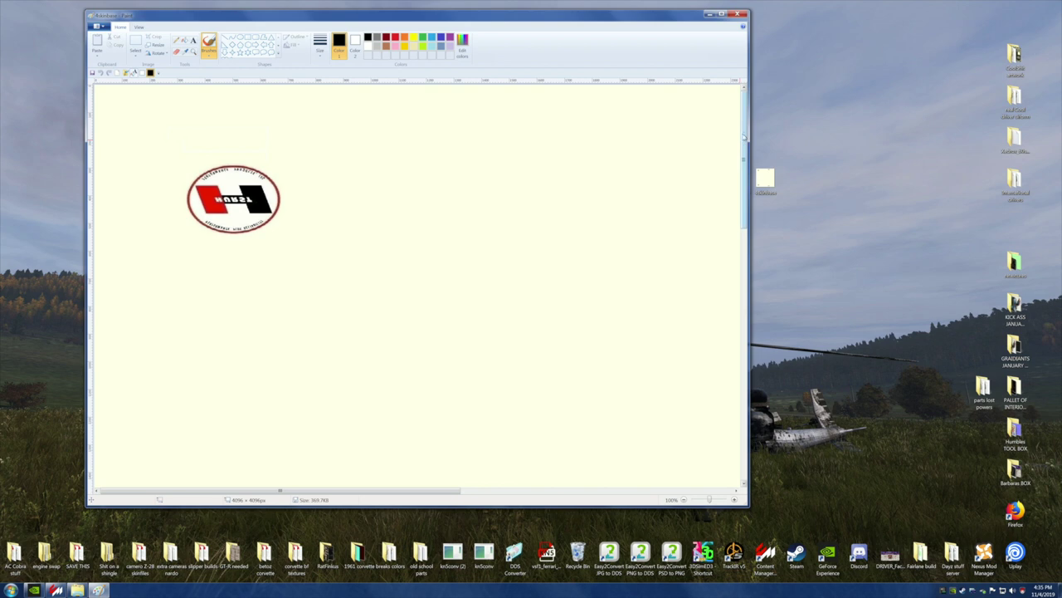
{"action": "left_click_drag", "start_coordinate": [744, 125], "coordinate": [744, 380]}
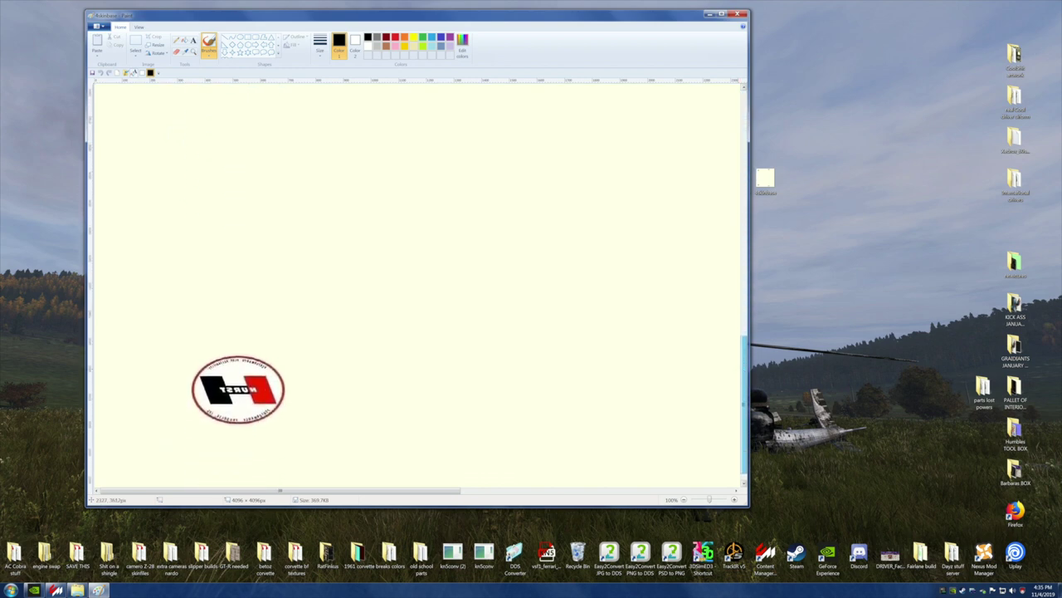
{"action": "left_click", "coordinate": [683, 501]}
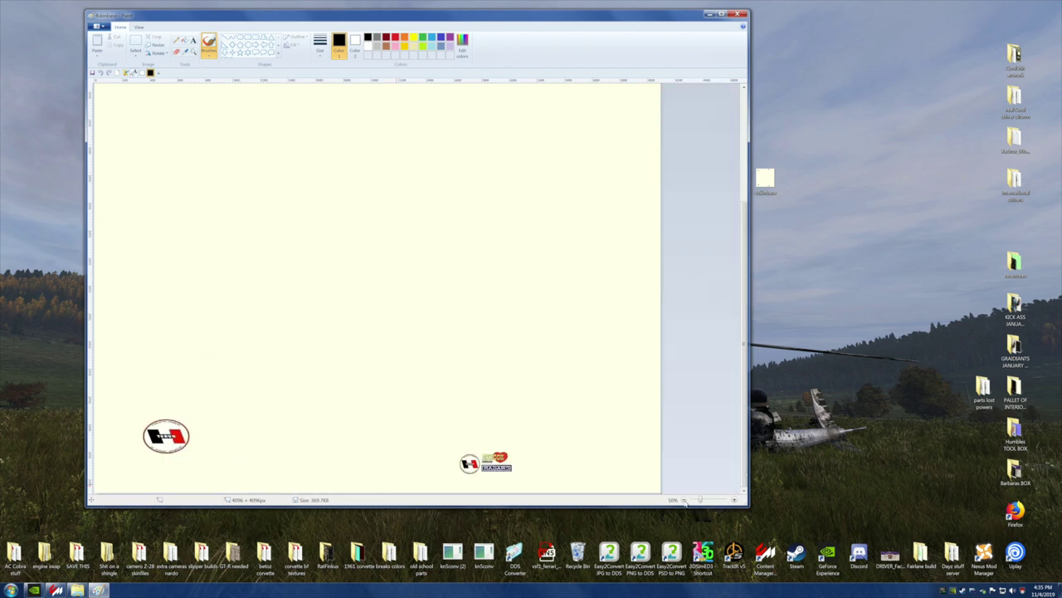
{"action": "left_click", "coordinate": [684, 500]}
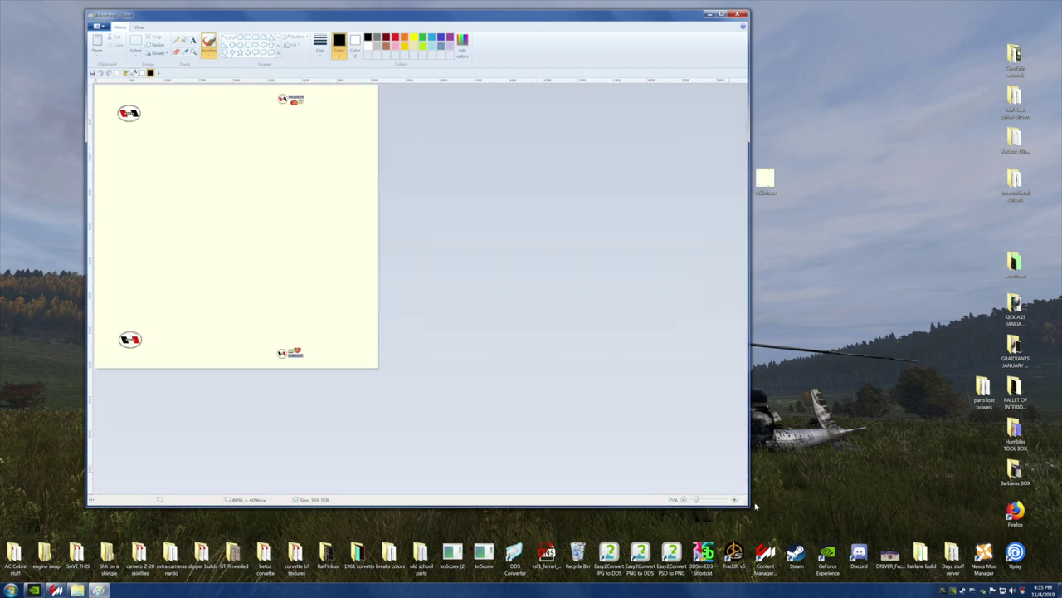
{"action": "mouse_move", "coordinate": [750, 504]}
{"action": "left_mouse_down"}
{"action": "mouse_move", "coordinate": [450, 422]}
{"action": "mouse_move", "coordinate": [399, 404]}
{"action": "mouse_move", "coordinate": [387, 385]}
{"action": "left_mouse_up"}
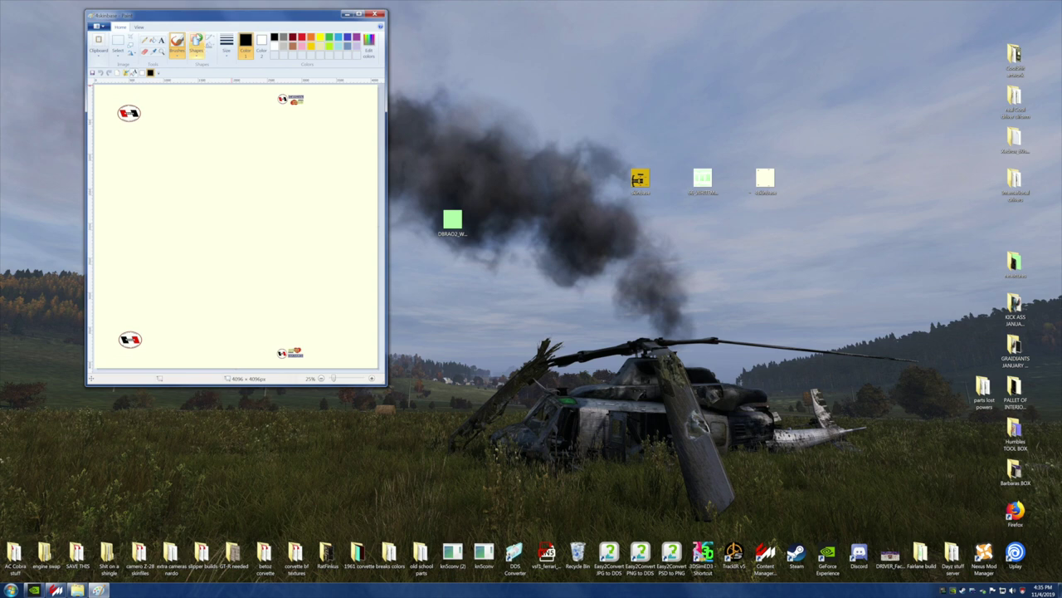
Step: Move the cream image window aside and send the desktop's green and yellow skin images to the Recycle Bin
{"action": "mouse_move", "coordinate": [186, 16]}
{"action": "left_mouse_down"}
{"action": "mouse_move", "coordinate": [469, 23]}
{"action": "mouse_move", "coordinate": [730, 63]}
{"action": "mouse_move", "coordinate": [781, 98]}
{"action": "left_mouse_up"}
{"action": "mouse_move", "coordinate": [578, 555]}
{"action": "left_mouse_down"}
{"action": "mouse_move", "coordinate": [505, 378]}
{"action": "mouse_move", "coordinate": [453, 305]}
{"action": "left_mouse_up"}
{"action": "left_click_drag", "start_coordinate": [448, 235], "coordinate": [452, 302]}
{"action": "left_click_drag", "start_coordinate": [637, 181], "coordinate": [579, 554]}
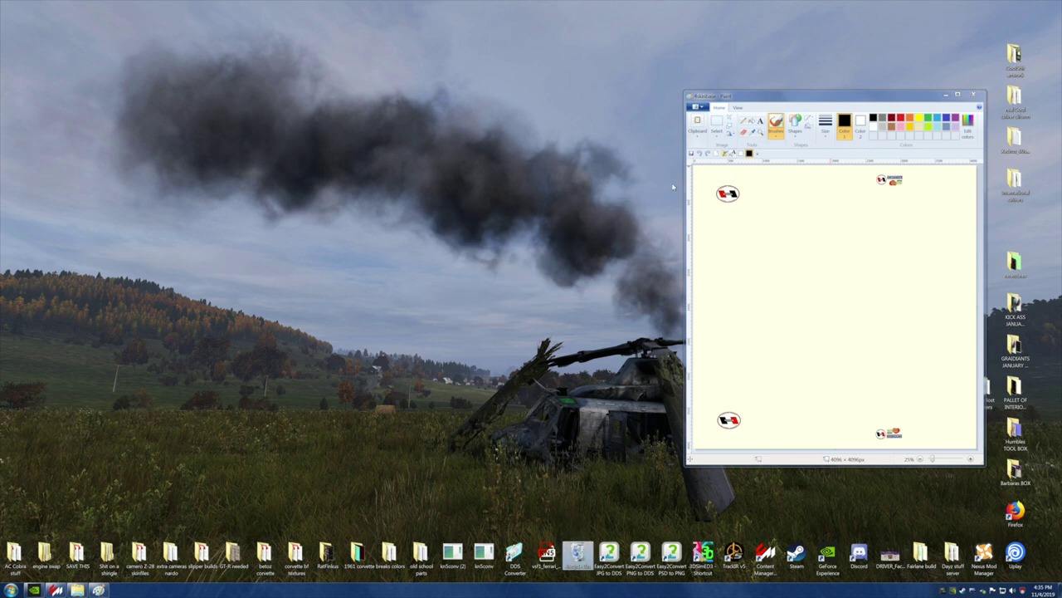
Step: Open the green-tinted white map in Paint at 50% zoom and arrange its window side by side with the cream skin image
{"action": "left_click_drag", "start_coordinate": [750, 100], "coordinate": [782, 153]}
{"action": "left_click_drag", "start_coordinate": [702, 176], "coordinate": [358, 178]}
{"action": "right_click", "coordinate": [363, 179]}
{"action": "left_click", "coordinate": [381, 184]}
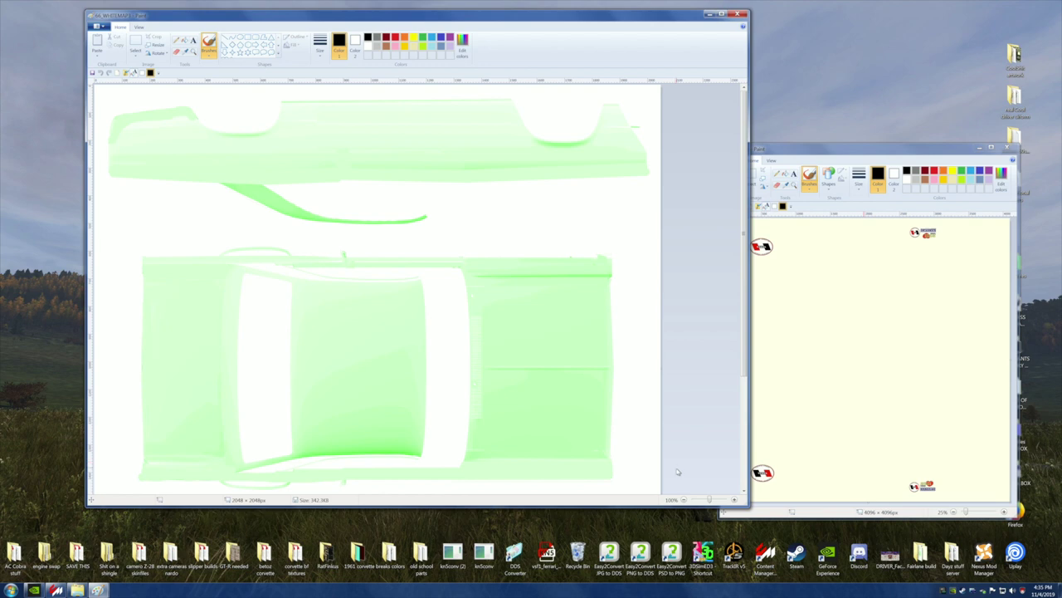
{"action": "left_click", "coordinate": [684, 501]}
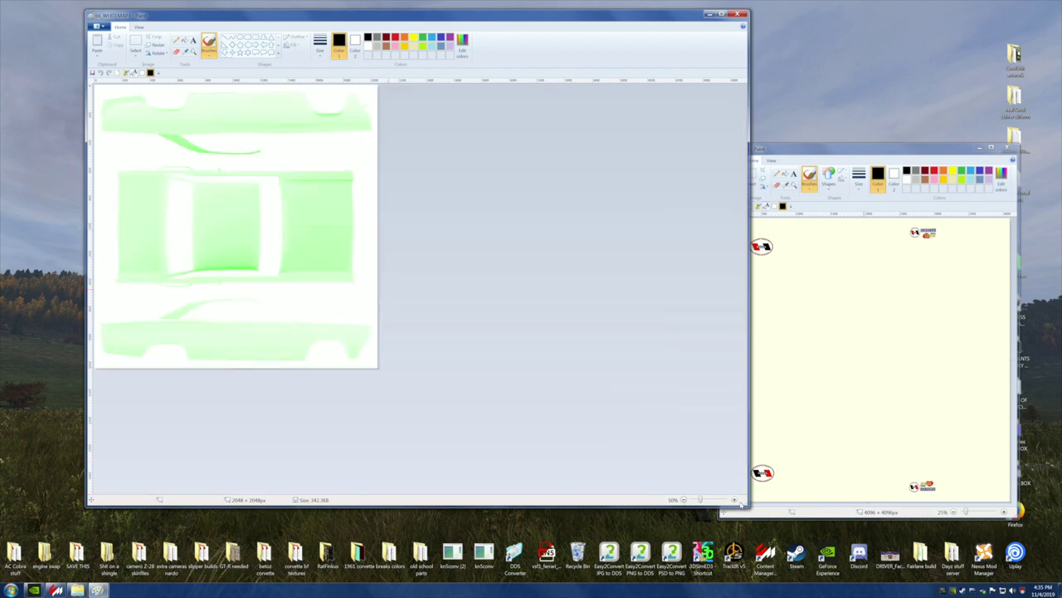
{"action": "mouse_move", "coordinate": [747, 503]}
{"action": "left_mouse_down"}
{"action": "mouse_move", "coordinate": [534, 450]}
{"action": "mouse_move", "coordinate": [425, 380]}
{"action": "mouse_move", "coordinate": [390, 397]}
{"action": "mouse_move", "coordinate": [386, 387]}
{"action": "left_mouse_up"}
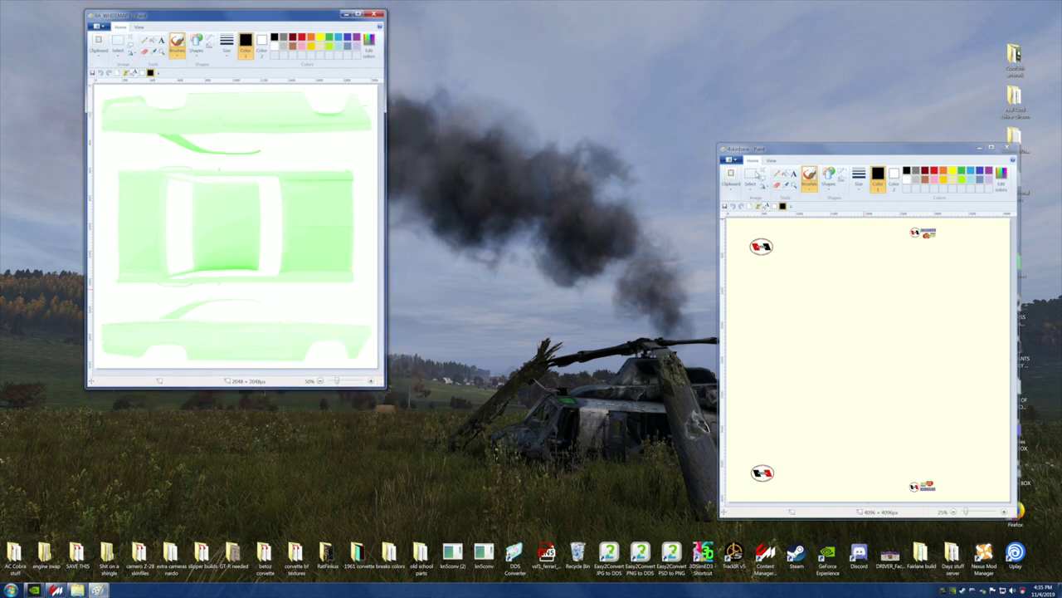
{"action": "mouse_move", "coordinate": [786, 150]}
{"action": "left_mouse_down"}
{"action": "mouse_move", "coordinate": [524, 68]}
{"action": "mouse_move", "coordinate": [462, 20]}
{"action": "left_mouse_up"}
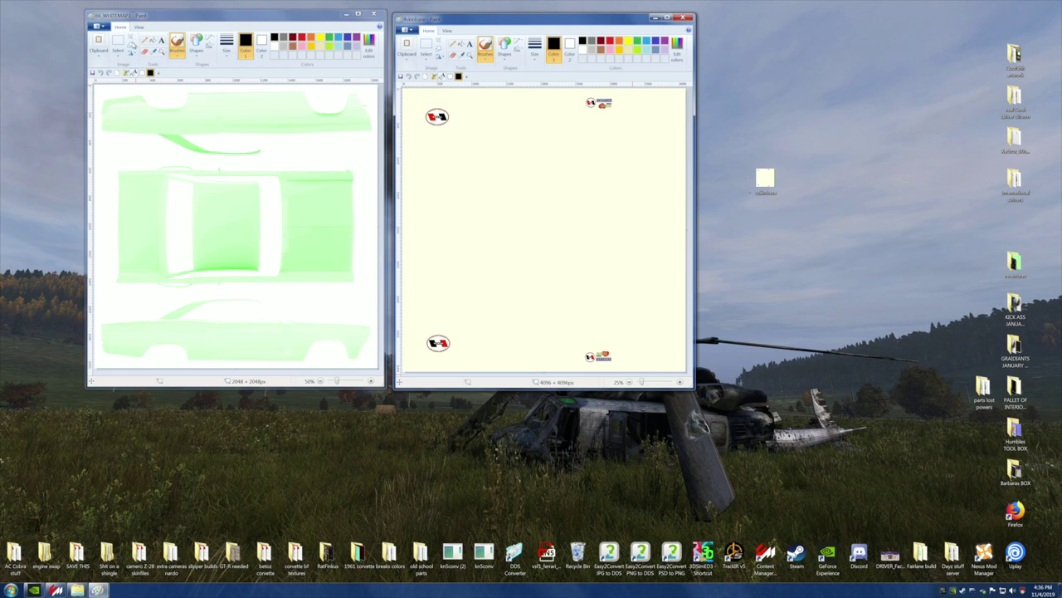
Step: Resize the white map image to 4096 pixels wide with the aspect ratio maintained
{"action": "left_click", "coordinate": [131, 48]}
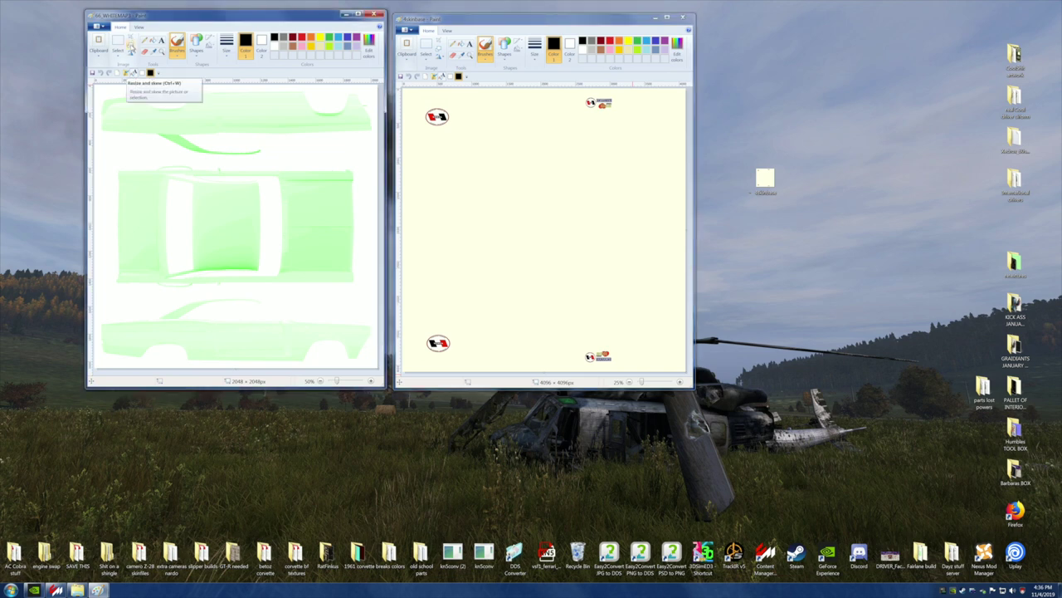
{"action": "left_click", "coordinate": [130, 47]}
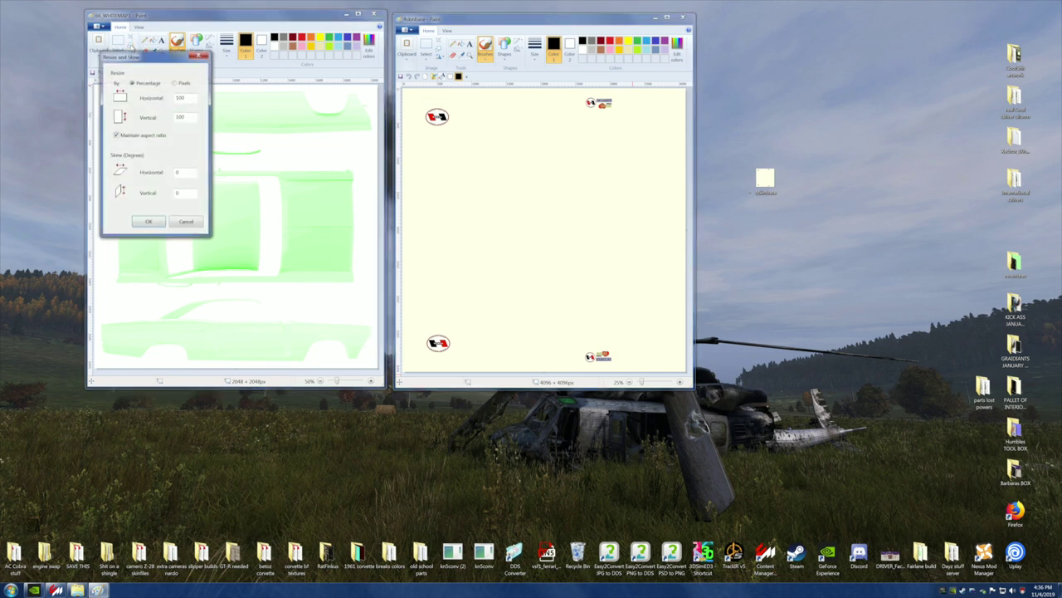
{"action": "left_click", "coordinate": [175, 83]}
{"action": "left_click_drag", "start_coordinate": [186, 98], "coordinate": [165, 101]}
{"action": "type", "text": "4096"}
{"action": "left_click", "coordinate": [149, 221]}
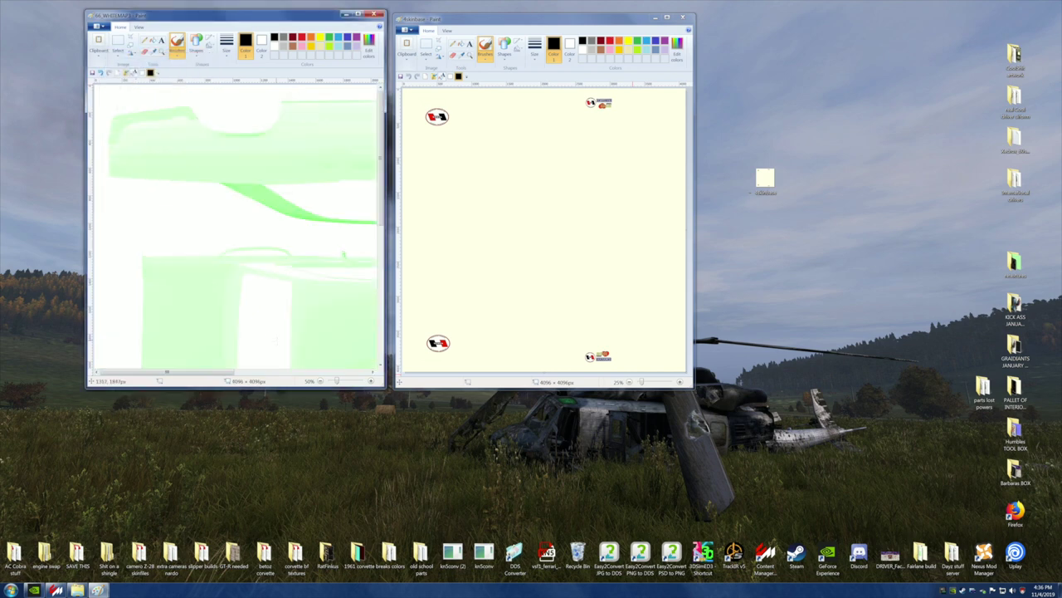
{"action": "left_click", "coordinate": [321, 381]}
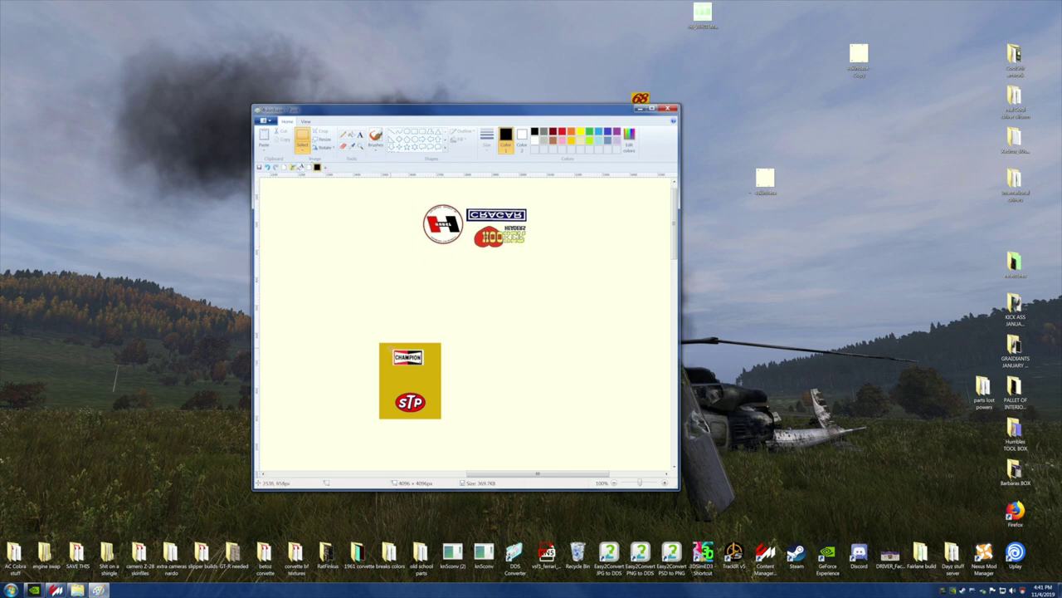
Step: Move the Champion decal out of the yellow patch to just below the Hooker decal and flip it vertically
{"action": "left_click_drag", "start_coordinate": [390, 349], "coordinate": [503, 324]}
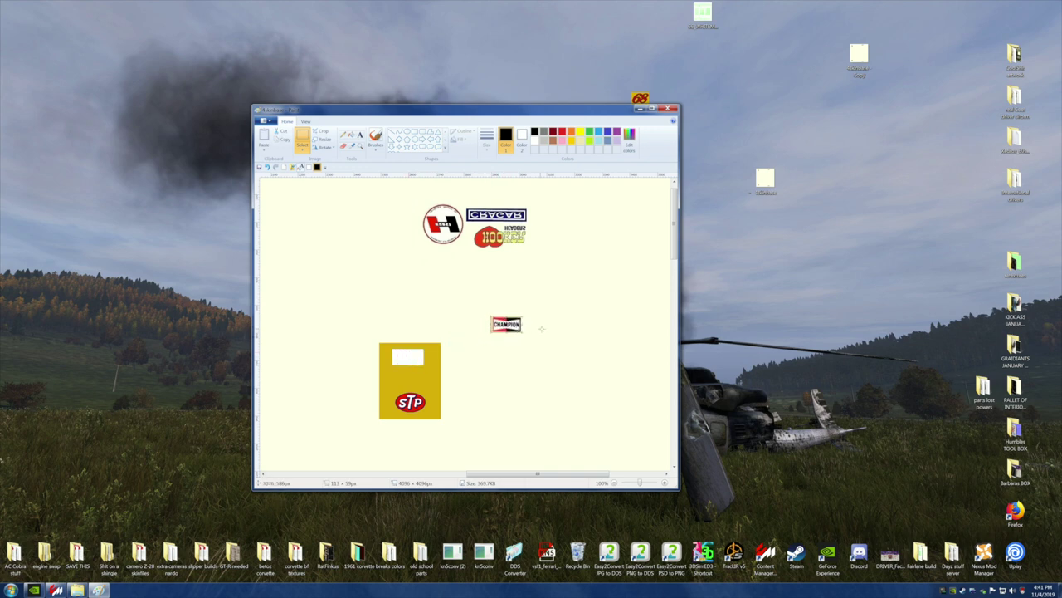
{"action": "left_click_drag", "start_coordinate": [510, 326], "coordinate": [504, 274]}
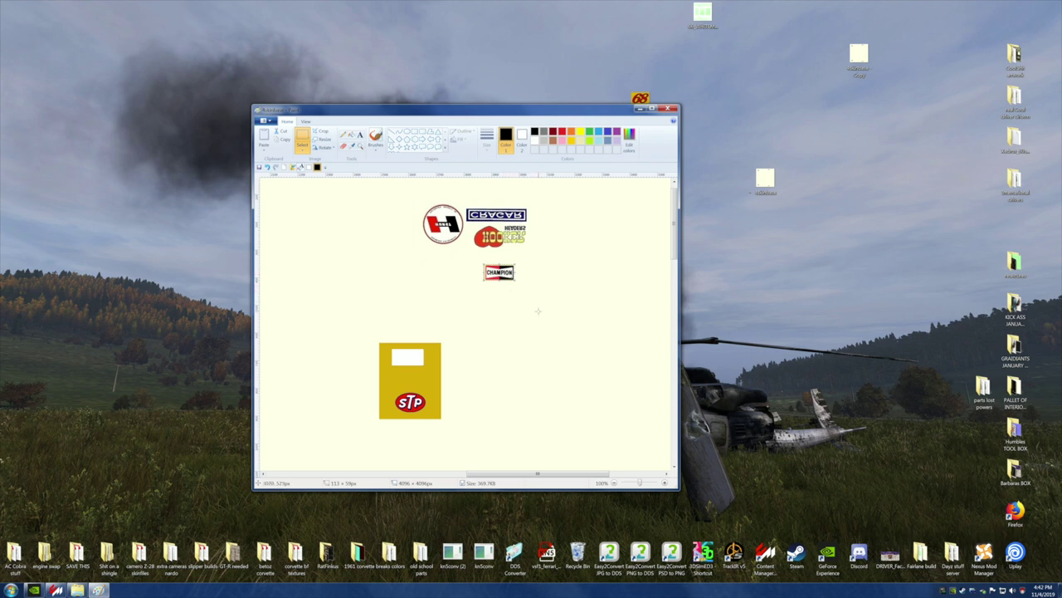
{"action": "left_click", "coordinate": [324, 147]}
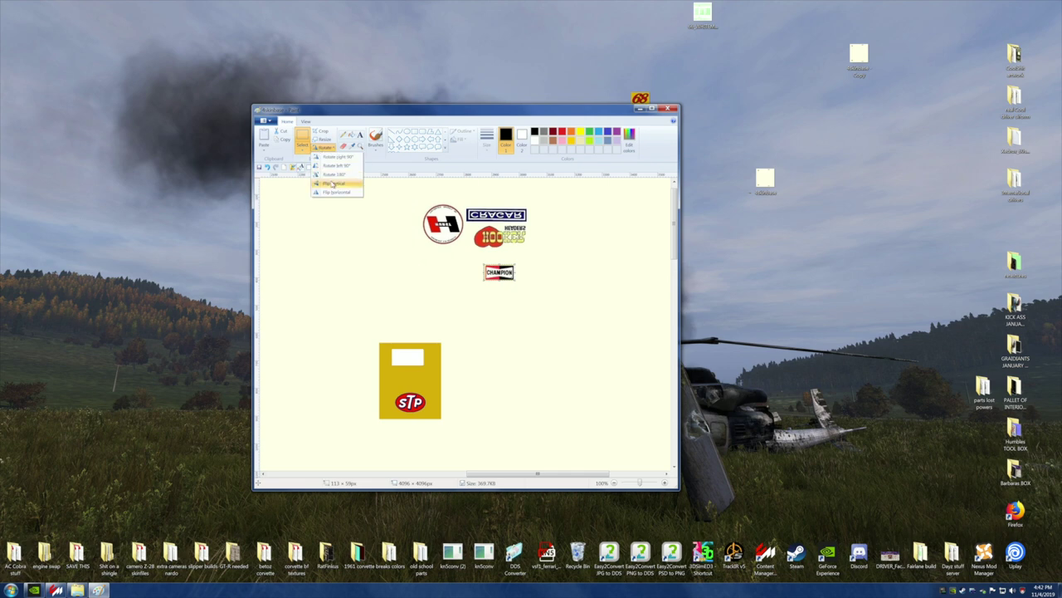
{"action": "left_click", "coordinate": [331, 182]}
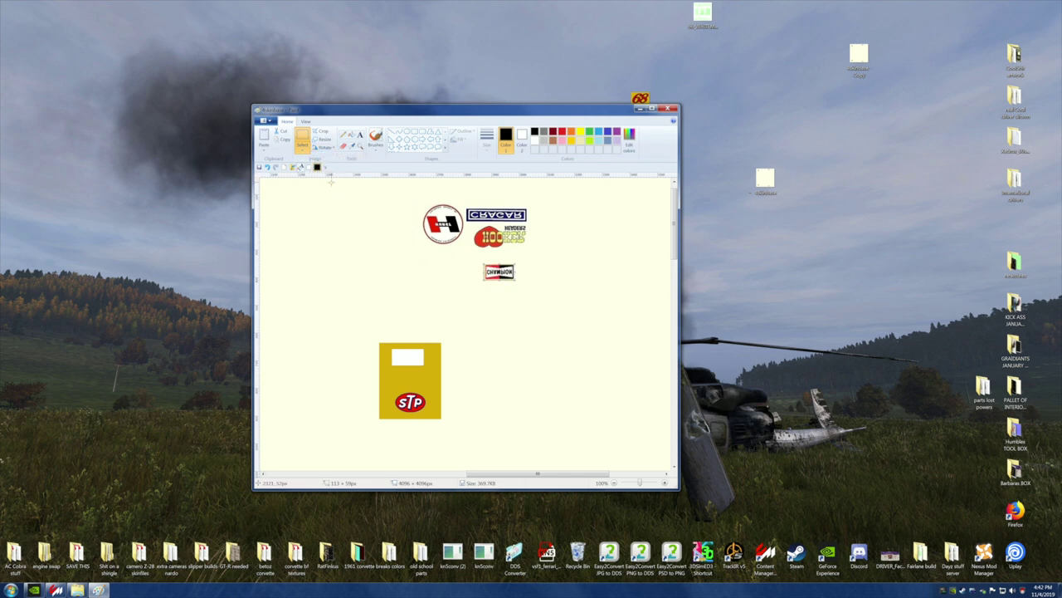
Step: Try a horizontal flip on the Champion decal, and flip it back horizontally
{"action": "left_click", "coordinate": [323, 147]}
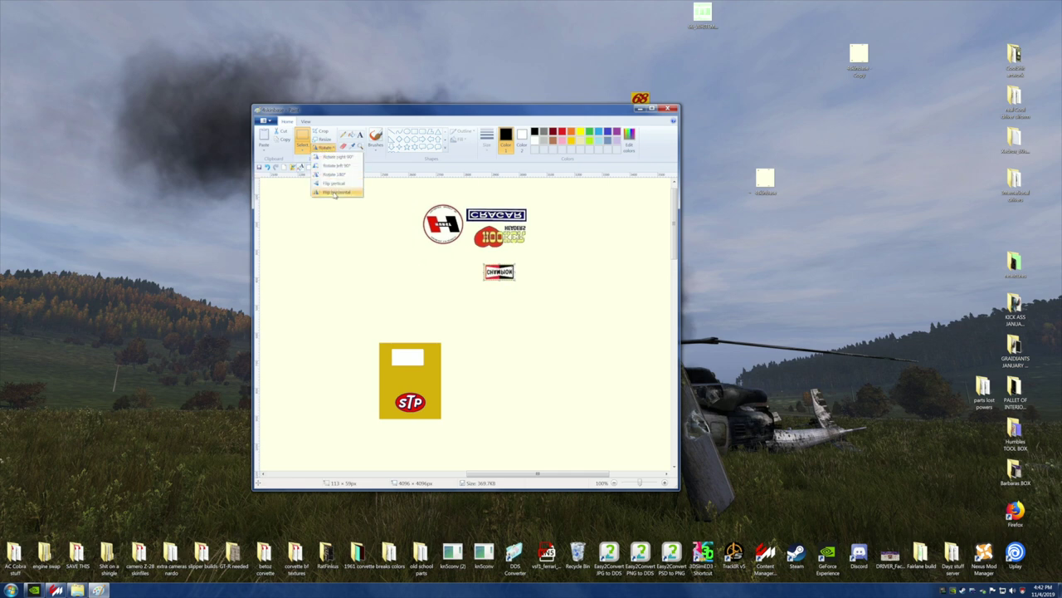
{"action": "left_click", "coordinate": [334, 193]}
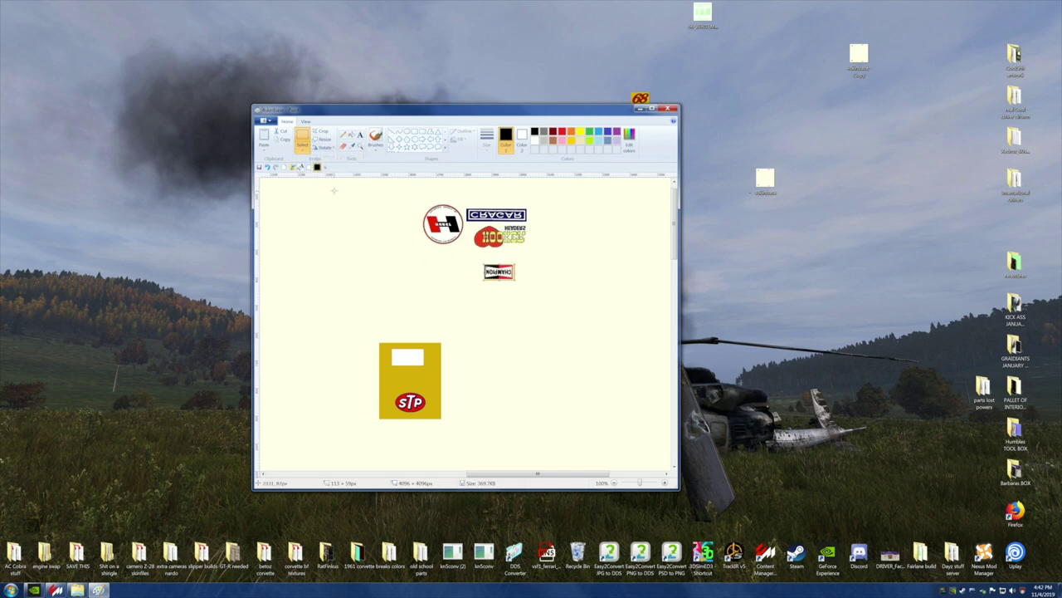
{"action": "left_click", "coordinate": [323, 148]}
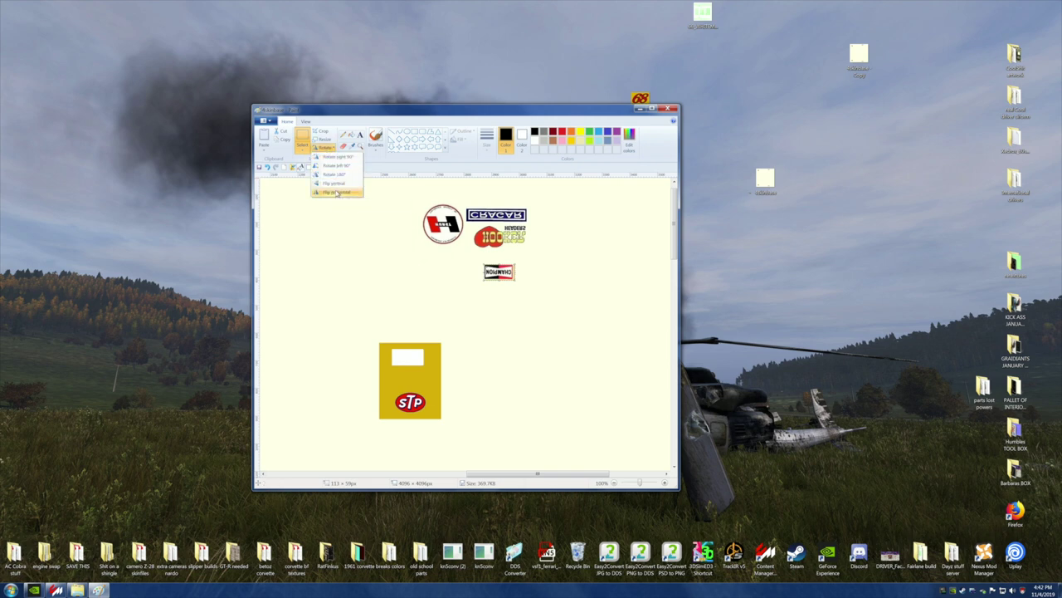
{"action": "left_click", "coordinate": [335, 188]}
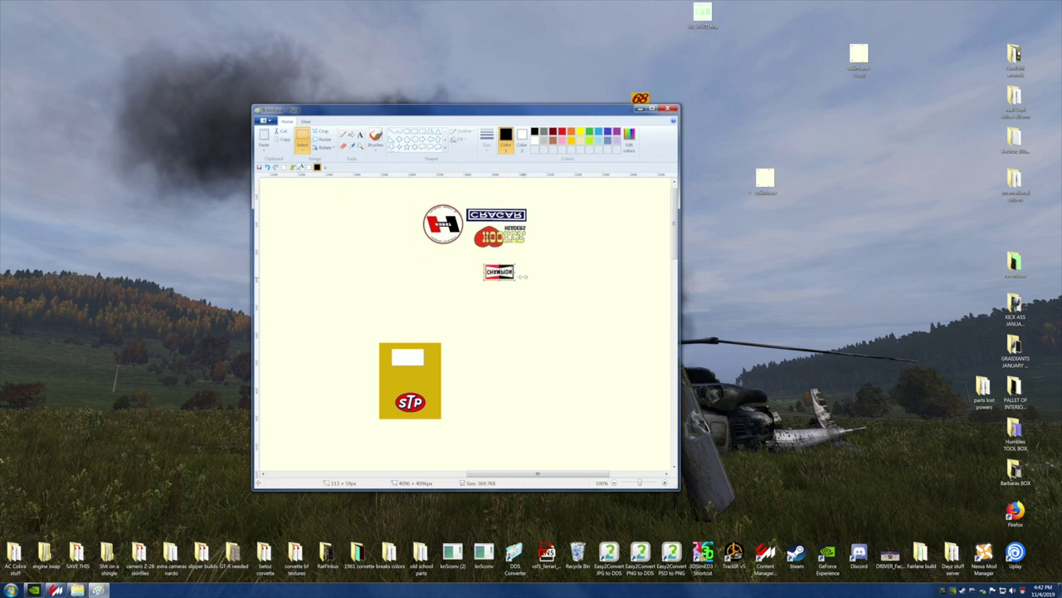
Step: Try the Champion decal beneath the Hooker decal, and place it directly beside the Cragar decal
{"action": "mouse_move", "coordinate": [497, 272]}
{"action": "left_mouse_down"}
{"action": "mouse_move", "coordinate": [531, 259]}
{"action": "mouse_move", "coordinate": [546, 225]}
{"action": "left_mouse_up"}
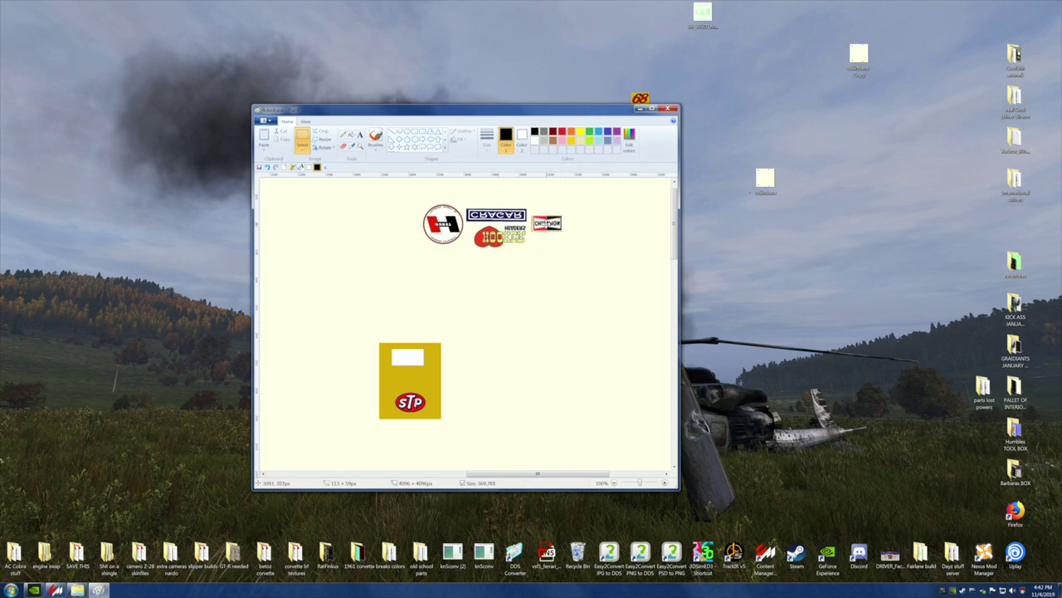
{"action": "mouse_move", "coordinate": [547, 225]}
{"action": "left_mouse_down"}
{"action": "mouse_move", "coordinate": [537, 248]}
{"action": "mouse_move", "coordinate": [438, 259]}
{"action": "mouse_move", "coordinate": [399, 229]}
{"action": "mouse_move", "coordinate": [403, 208]}
{"action": "mouse_move", "coordinate": [410, 254]}
{"action": "mouse_move", "coordinate": [487, 258]}
{"action": "left_mouse_up"}
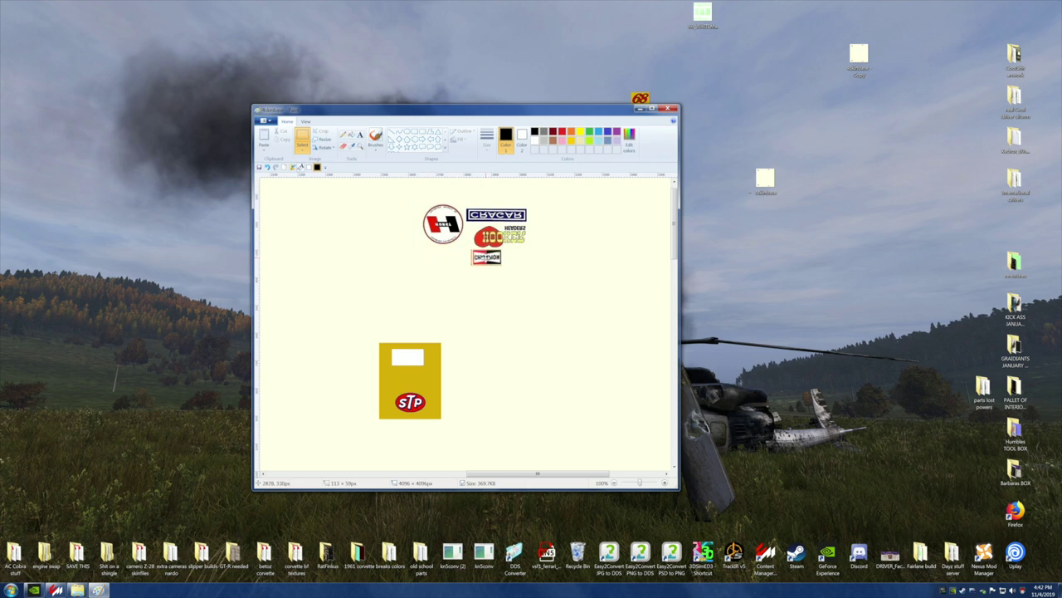
{"action": "left_click_drag", "start_coordinate": [487, 258], "coordinate": [542, 217]}
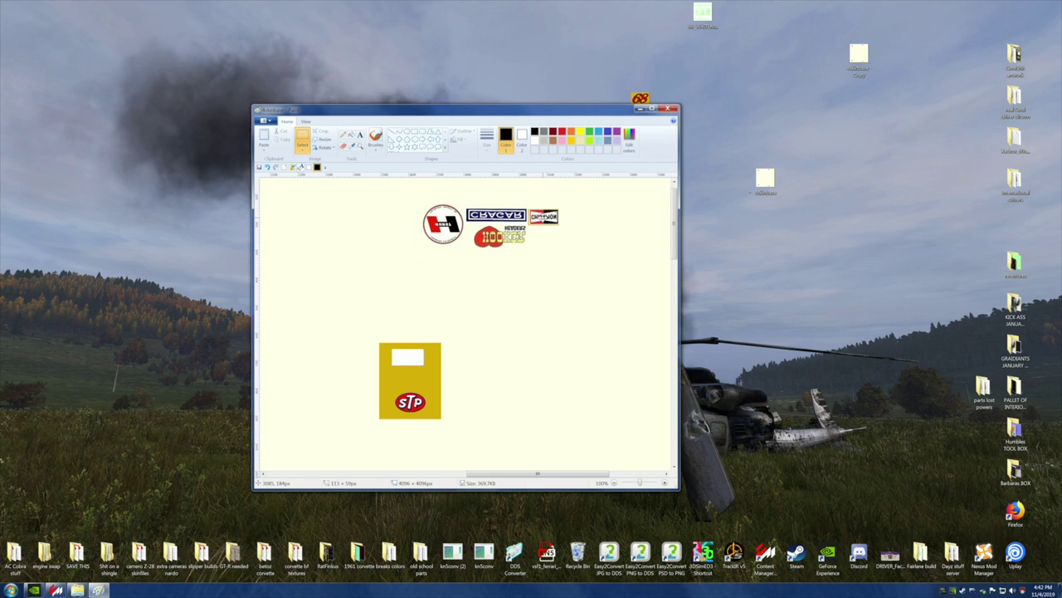
{"action": "left_click_drag", "start_coordinate": [543, 216], "coordinate": [543, 217]}
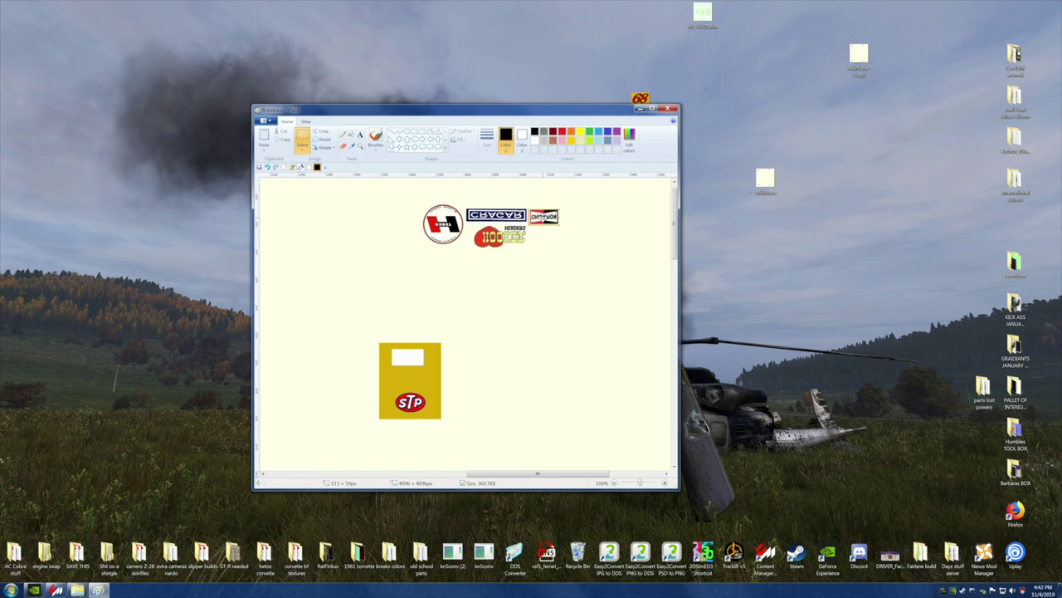
{"action": "left_click", "coordinate": [554, 266]}
Step: Move the STP decal with its yellow background out of the patch to below the Champion decal, and flip it horizontally and vertically
{"action": "left_click_drag", "start_coordinate": [401, 395], "coordinate": [419, 410]}
{"action": "left_click_drag", "start_coordinate": [410, 402], "coordinate": [539, 273]}
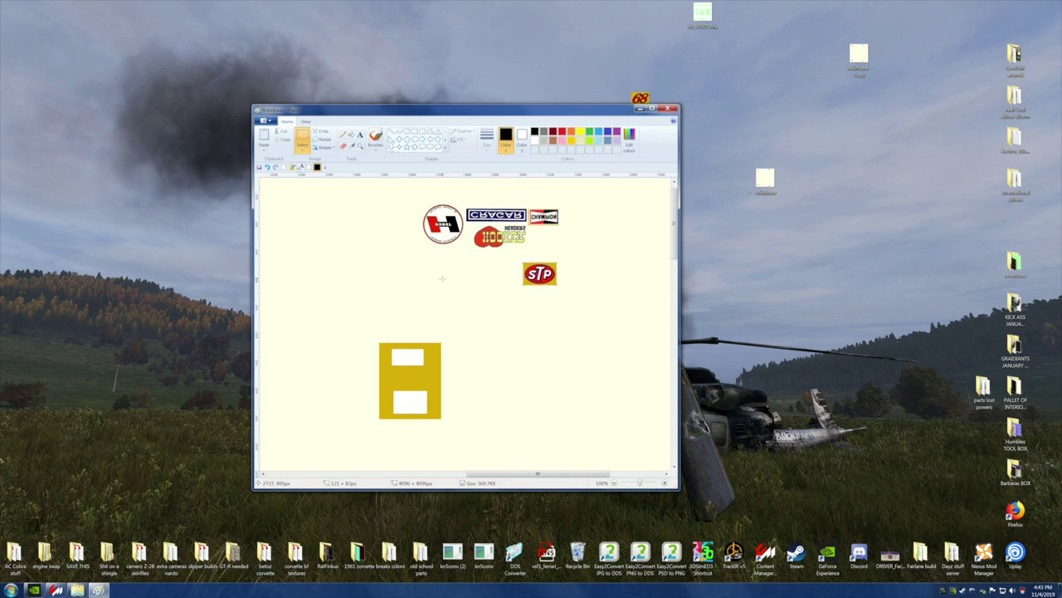
{"action": "left_click", "coordinate": [319, 149]}
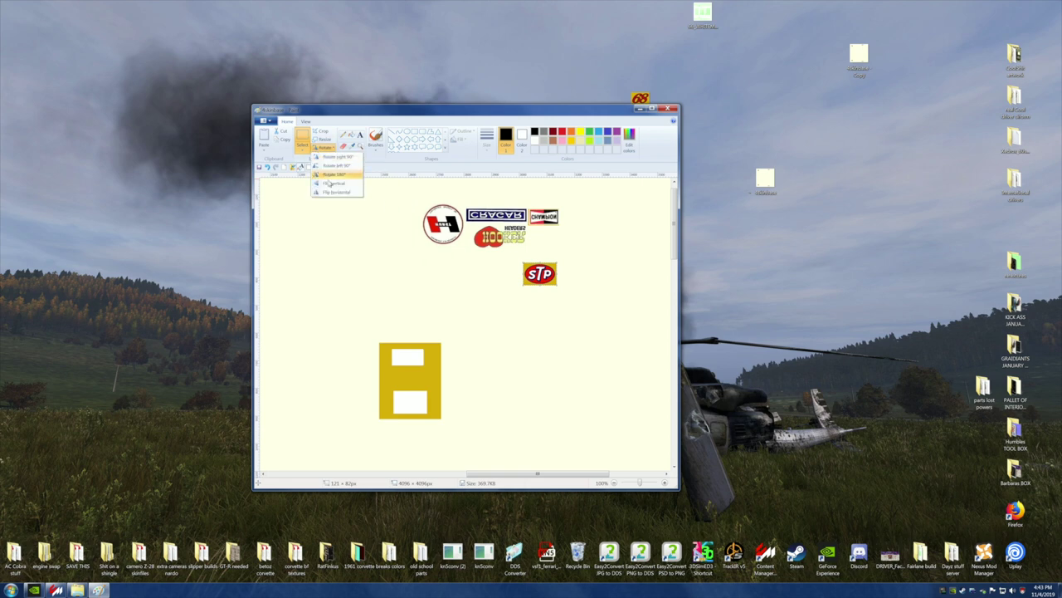
{"action": "left_click", "coordinate": [332, 192]}
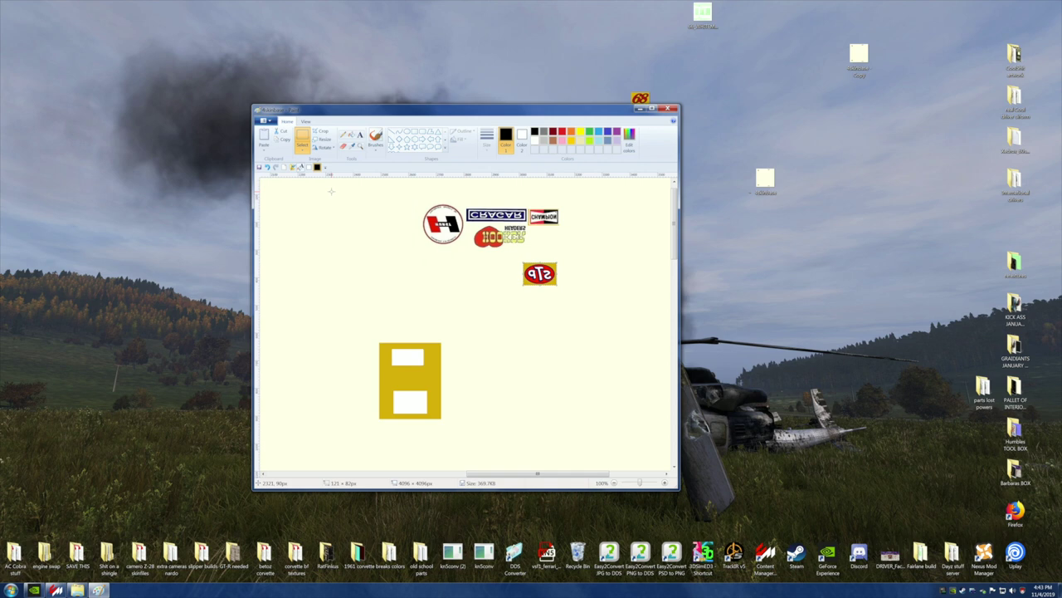
{"action": "left_click", "coordinate": [322, 147]}
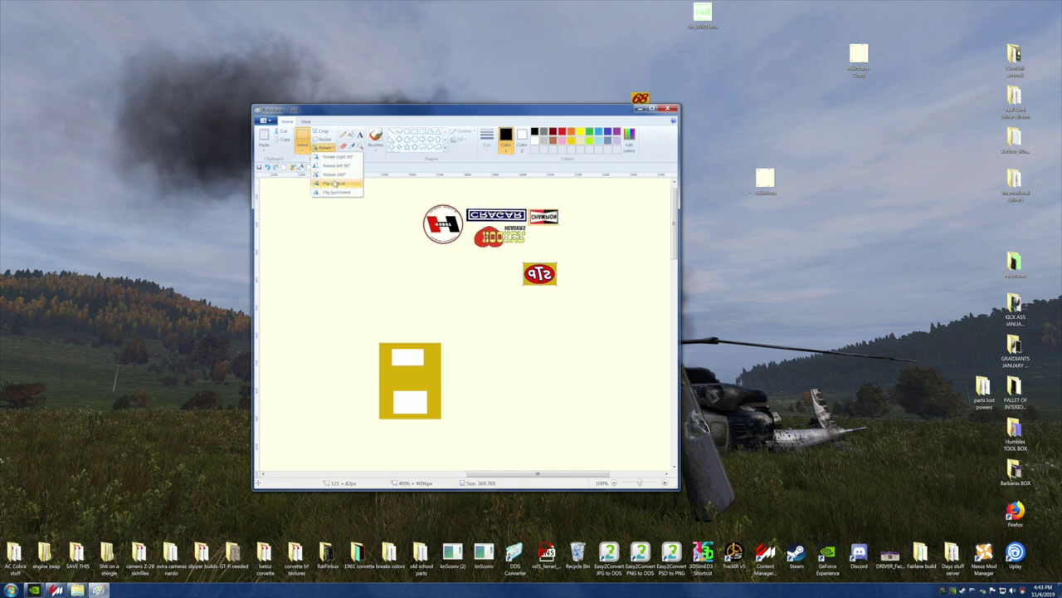
{"action": "left_click", "coordinate": [334, 184]}
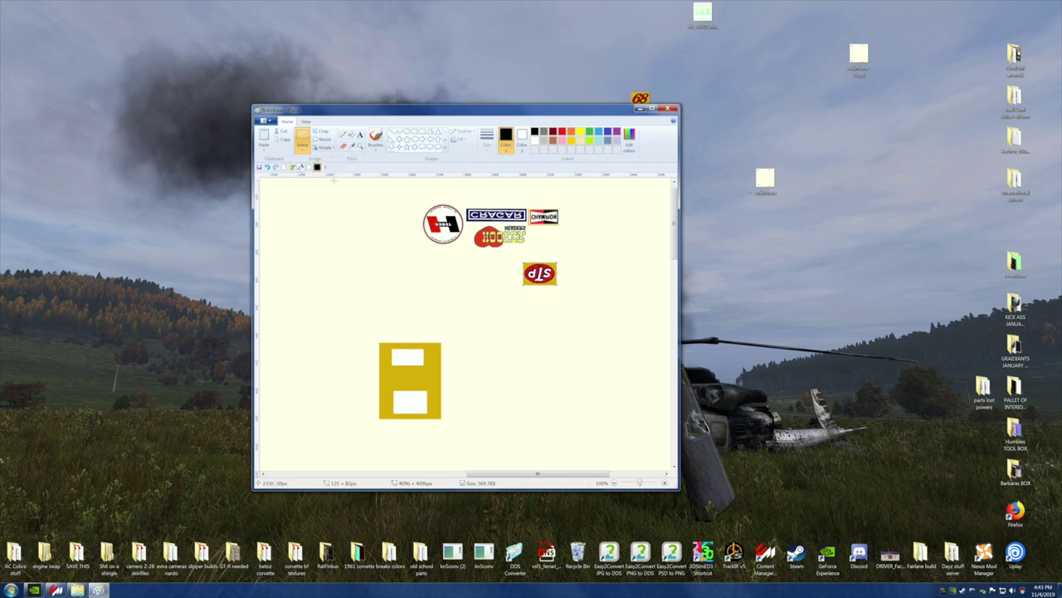
Step: Flip the STP decal horizontally again and place it directly beneath the Champion decal
{"action": "left_click", "coordinate": [323, 148]}
{"action": "left_click", "coordinate": [336, 193]}
{"action": "left_click_drag", "start_coordinate": [536, 276], "coordinate": [544, 235]}
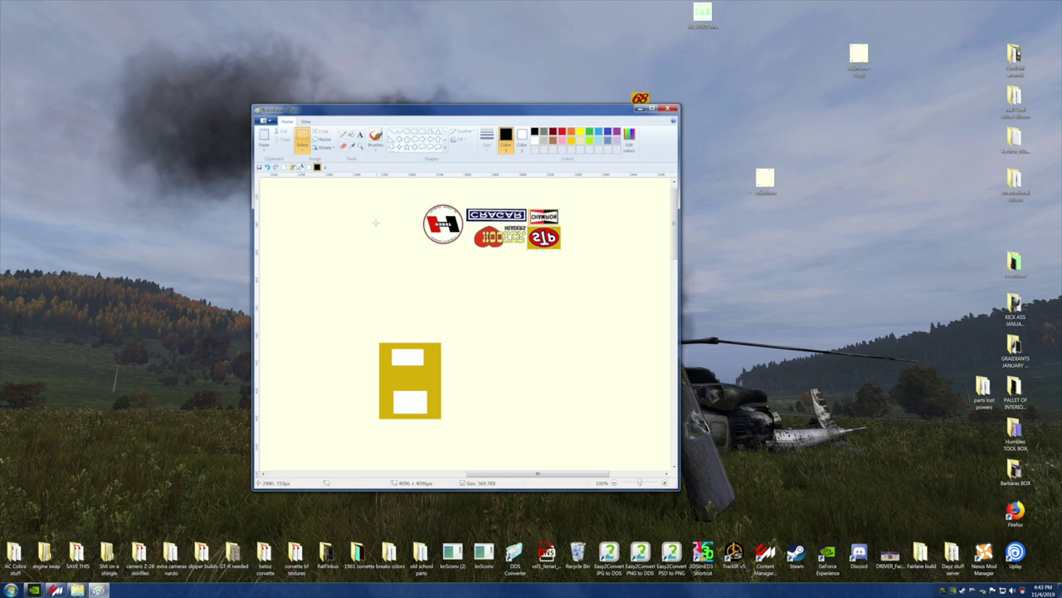
Step: Pick the skin's cream background colour and delete the leftover yellow patch below the decals
{"action": "left_click", "coordinate": [351, 146]}
{"action": "left_click", "coordinate": [351, 179]}
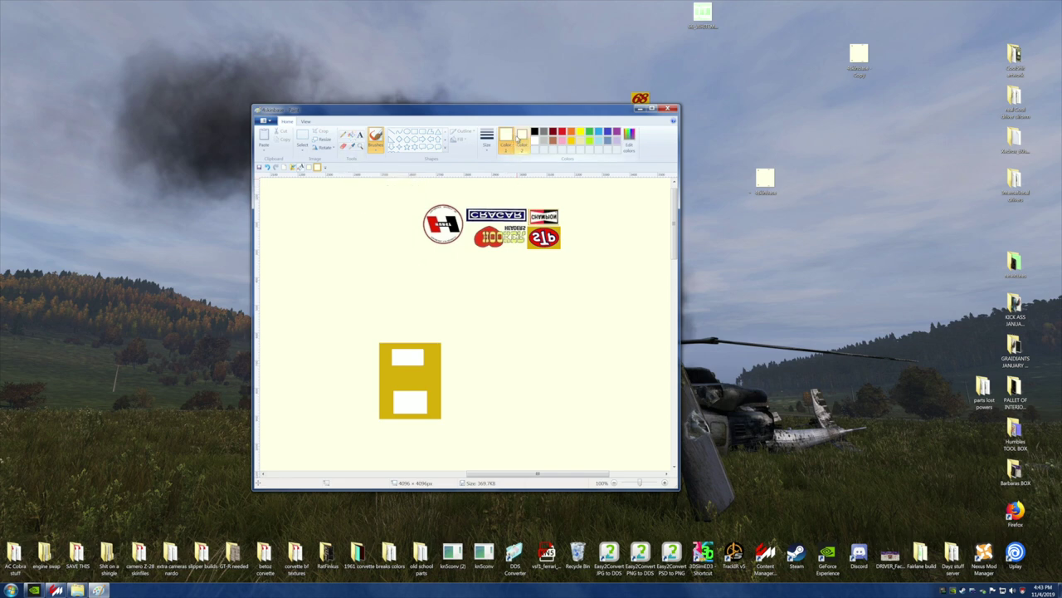
{"action": "left_click", "coordinate": [303, 151]}
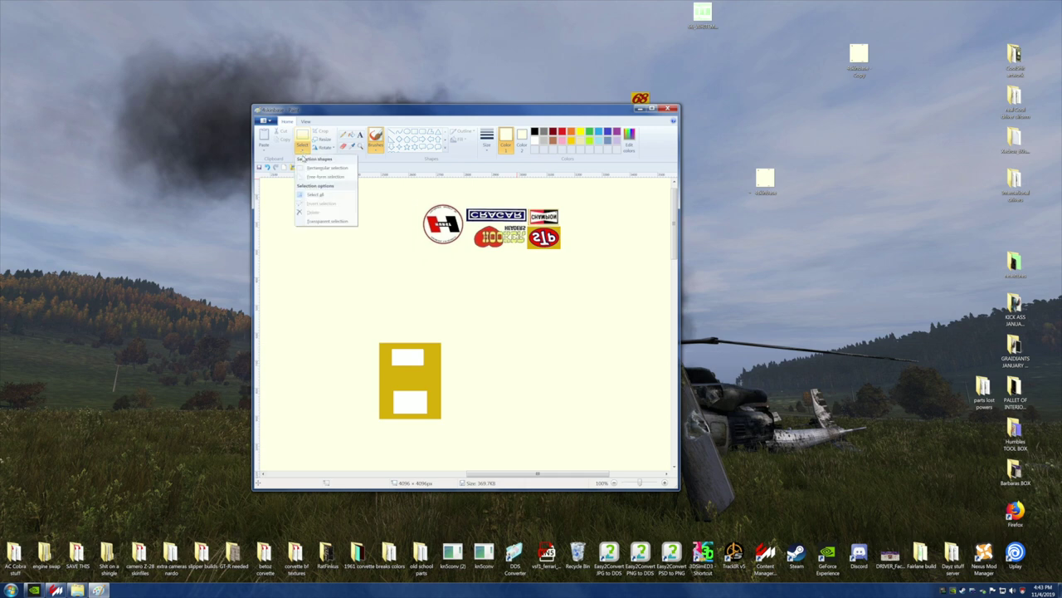
{"action": "left_click", "coordinate": [302, 169]}
{"action": "left_click_drag", "start_coordinate": [341, 318], "coordinate": [454, 438]}
{"action": "right_click", "coordinate": [419, 402]}
{"action": "left_click", "coordinate": [432, 456]}
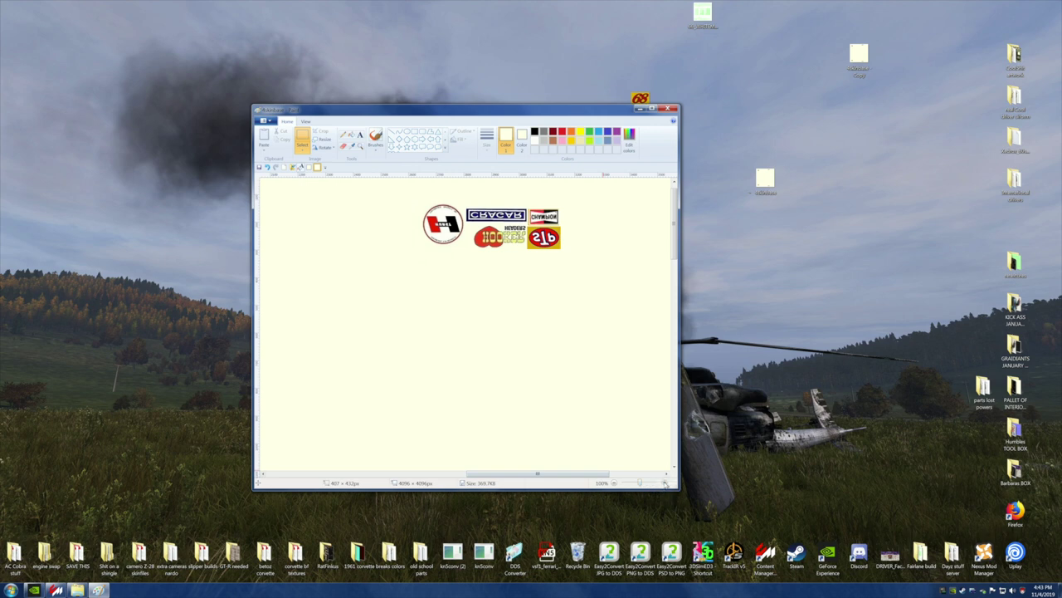
Step: Fill the yellow corners around the STP oval with the cream background colour and erase the leftover yellow
{"action": "left_click", "coordinate": [665, 483]}
{"action": "left_click", "coordinate": [665, 483]}
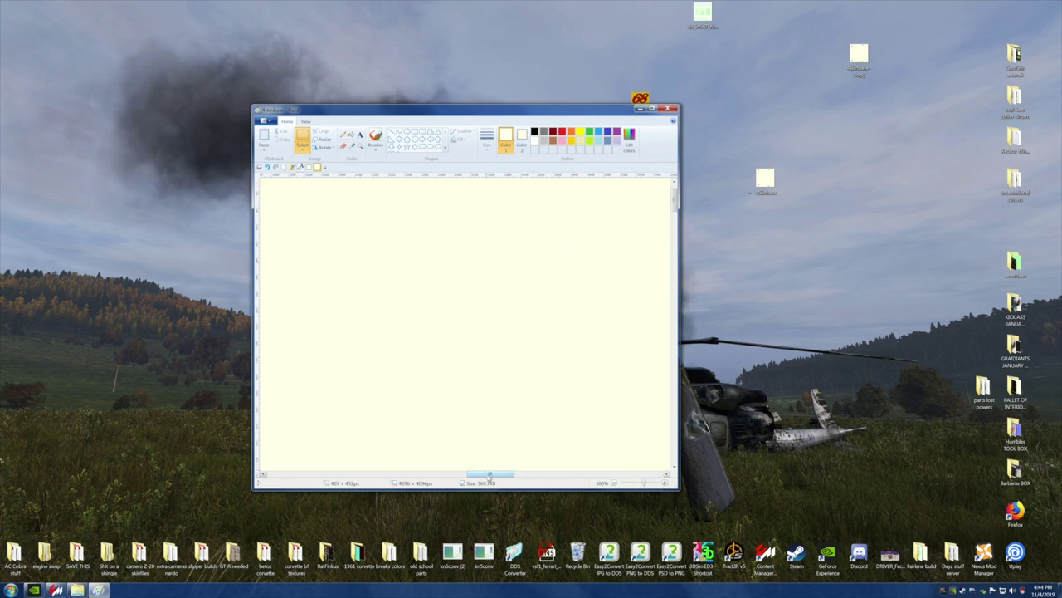
{"action": "left_click_drag", "start_coordinate": [493, 475], "coordinate": [556, 475]}
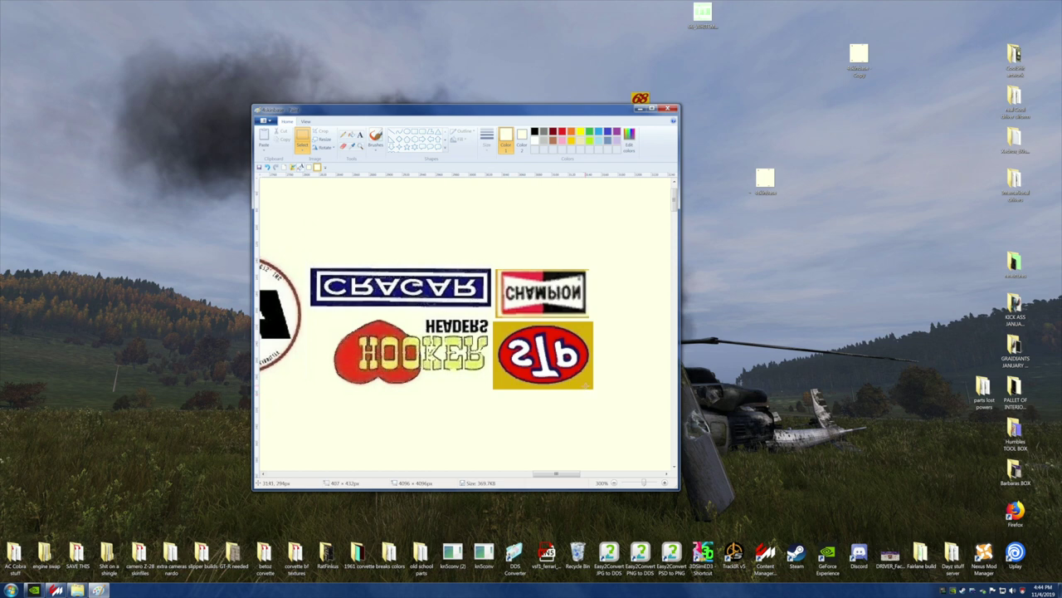
{"action": "left_click", "coordinate": [351, 135]}
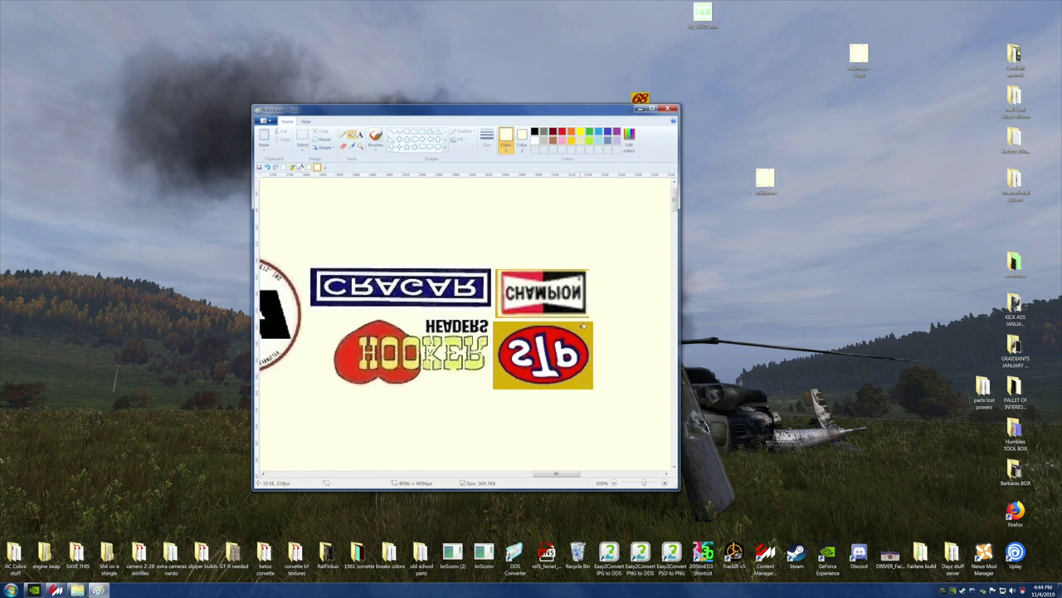
{"action": "left_click", "coordinate": [588, 325]}
{"action": "left_click", "coordinate": [586, 382]}
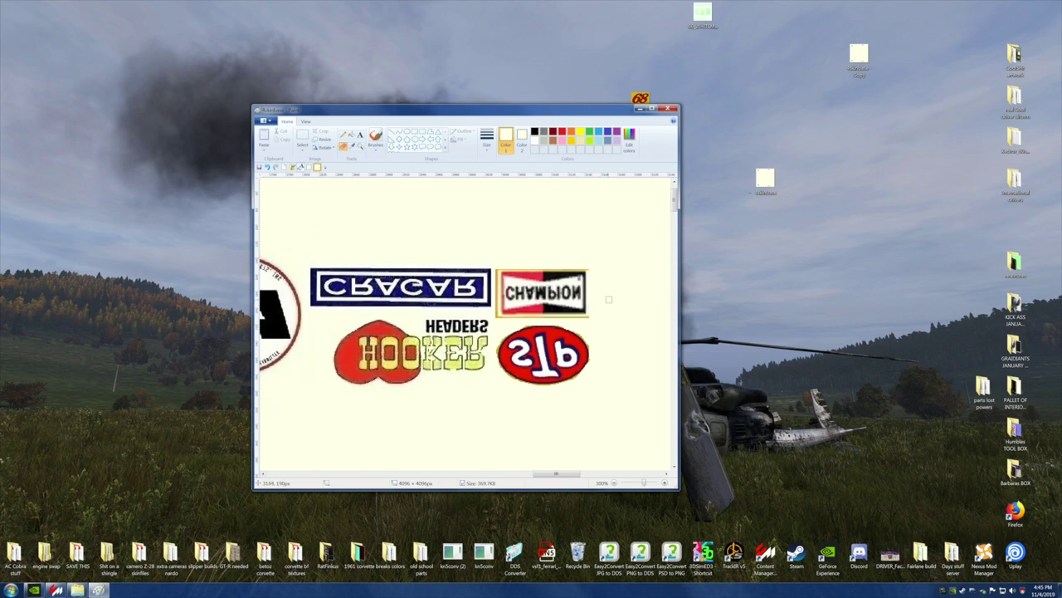
Step: Enlarge the image window around the decals and erase part of the yellow line beneath the Champion decal
{"action": "left_click", "coordinate": [665, 482]}
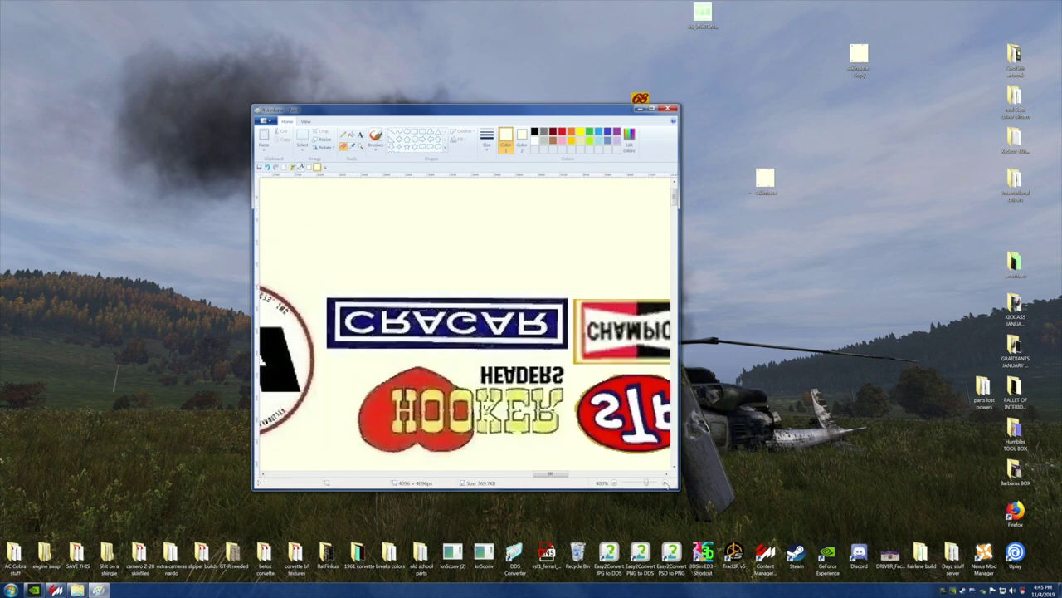
{"action": "left_click", "coordinate": [664, 483]}
{"action": "left_click_drag", "start_coordinate": [507, 106], "coordinate": [507, 22]}
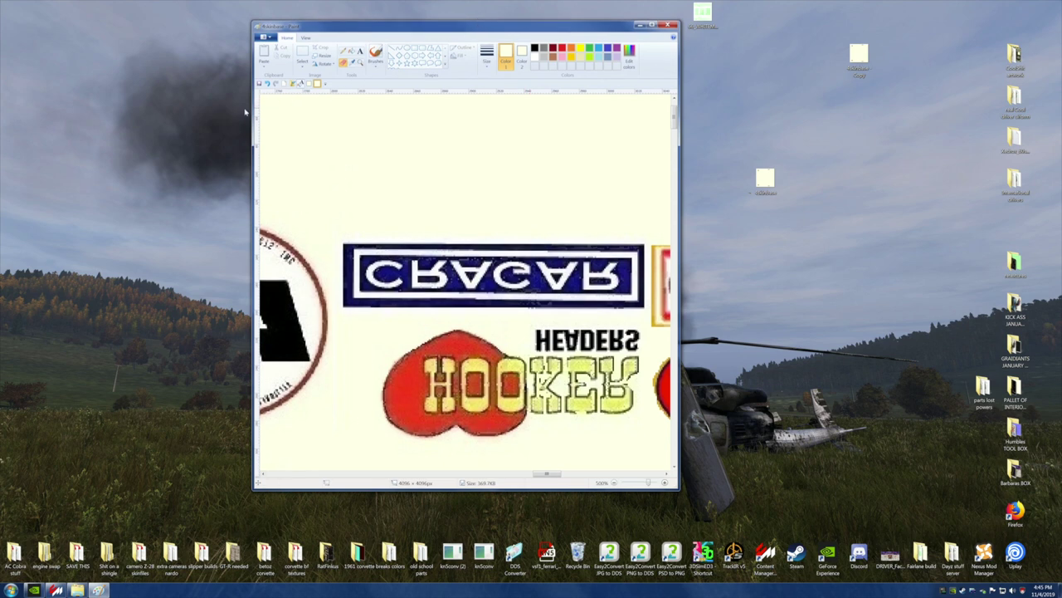
{"action": "left_click_drag", "start_coordinate": [254, 108], "coordinate": [65, 108]}
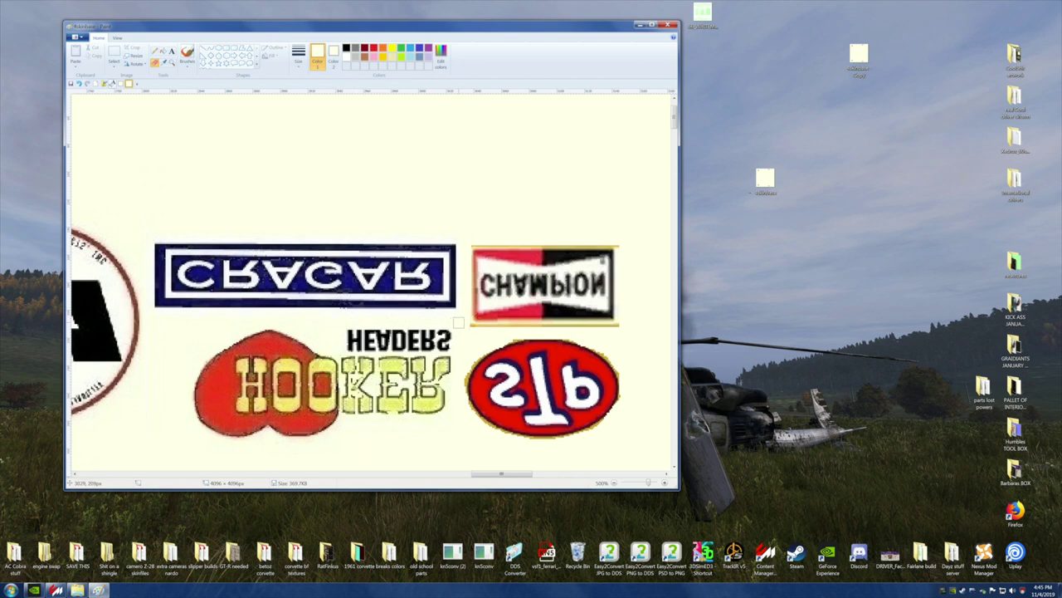
{"action": "left_click_drag", "start_coordinate": [464, 327], "coordinate": [624, 331]}
Step: Delete rectangular selections over the yellow lines along the Champion decal's upper and lower edges
{"action": "left_click", "coordinate": [114, 65]}
{"action": "left_click", "coordinate": [116, 86]}
{"action": "left_click_drag", "start_coordinate": [460, 210], "coordinate": [654, 249]}
{"action": "right_click", "coordinate": [639, 229]}
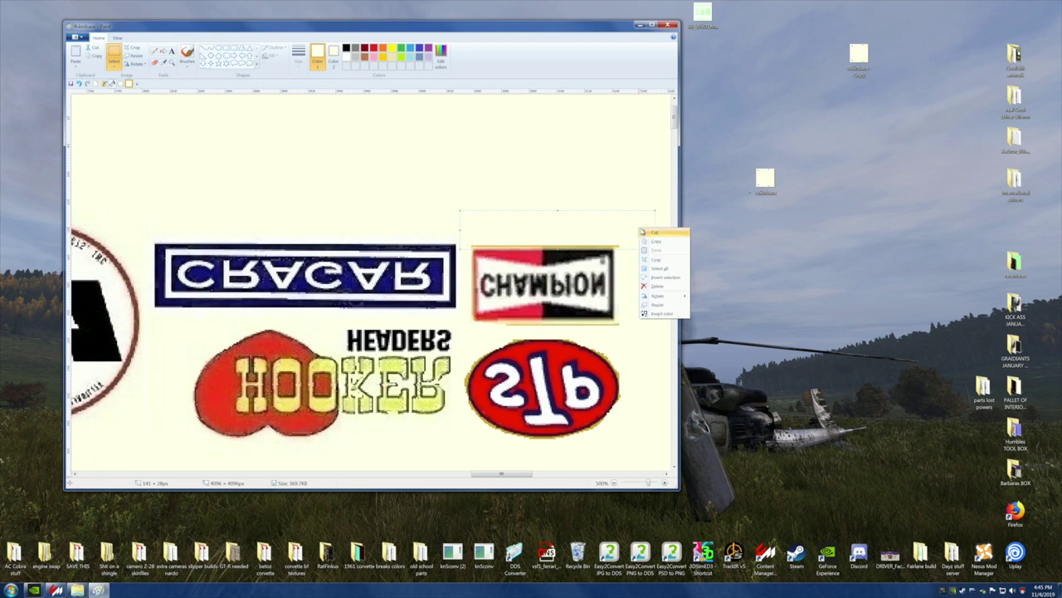
{"action": "left_click", "coordinate": [654, 286]}
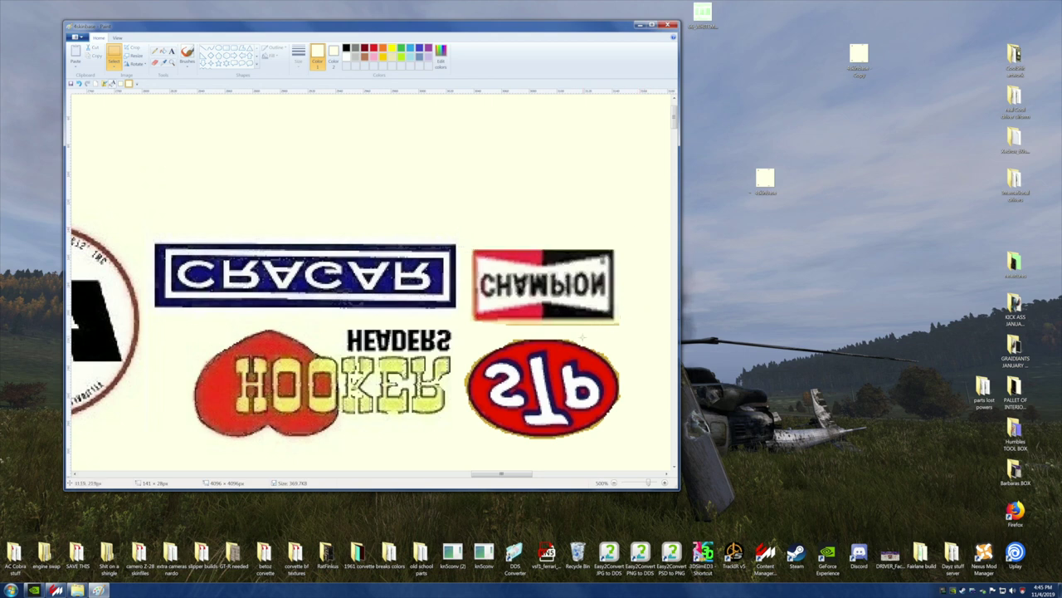
{"action": "left_click_drag", "start_coordinate": [629, 332], "coordinate": [459, 318]}
{"action": "right_click", "coordinate": [473, 329]}
{"action": "left_click", "coordinate": [491, 387]}
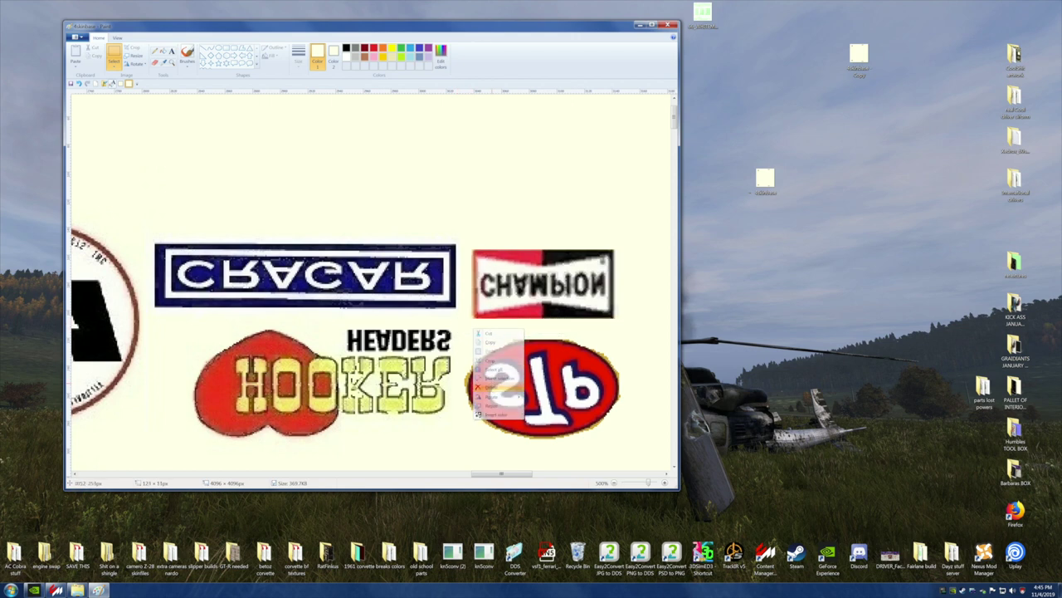
Step: Trim both side edges of the Champion decal by deleting narrow rectangular selections along them
{"action": "left_click_drag", "start_coordinate": [645, 230], "coordinate": [614, 329]}
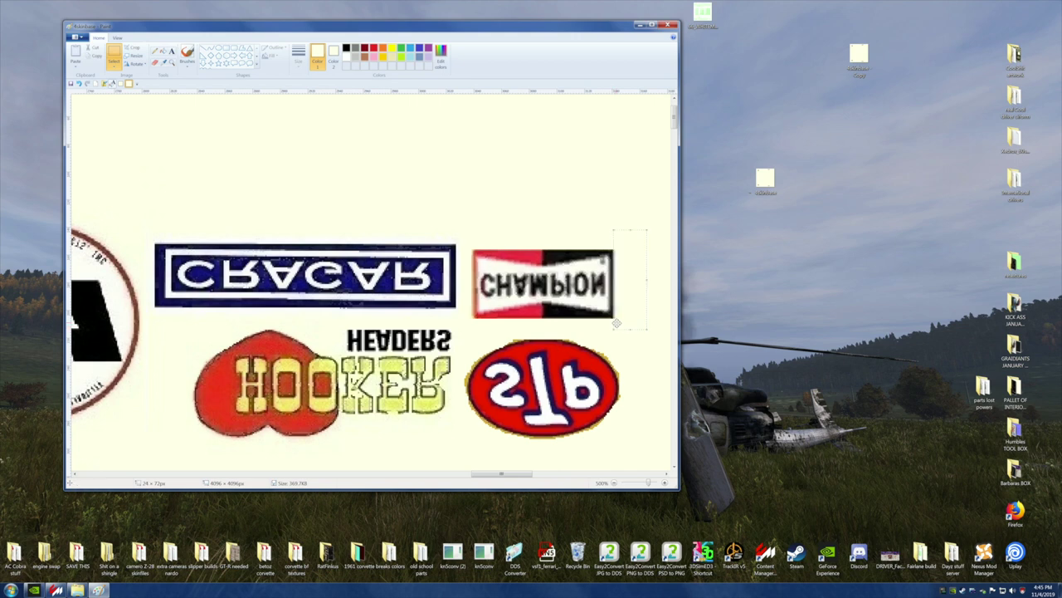
{"action": "right_click", "coordinate": [629, 290]}
{"action": "left_click", "coordinate": [647, 351]}
{"action": "left_click_drag", "start_coordinate": [459, 233], "coordinate": [469, 327]}
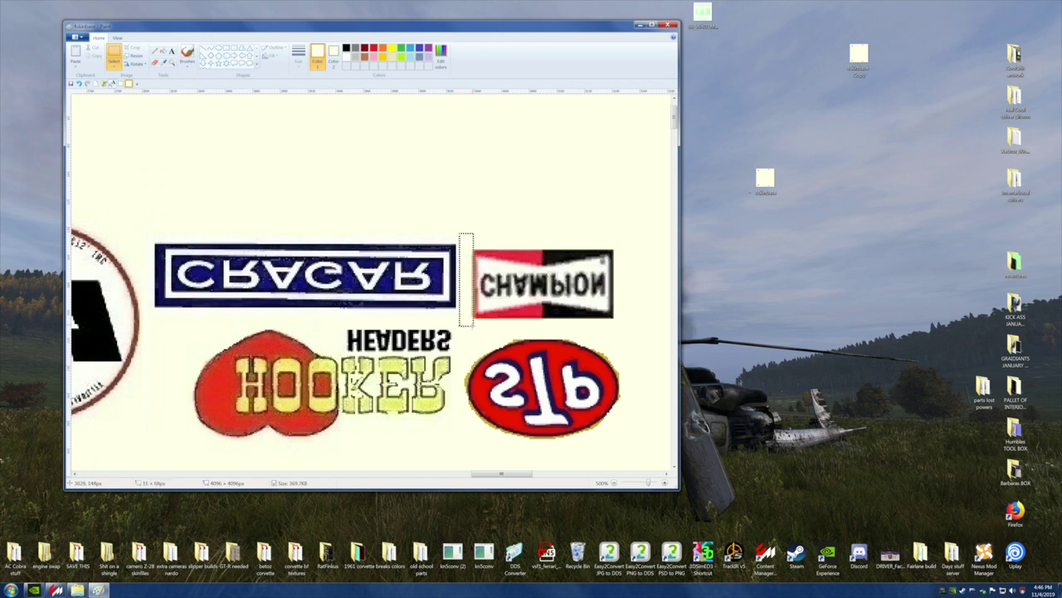
{"action": "left_click_drag", "start_coordinate": [459, 233], "coordinate": [476, 330]}
{"action": "right_click", "coordinate": [462, 297]}
{"action": "left_click", "coordinate": [480, 357]}
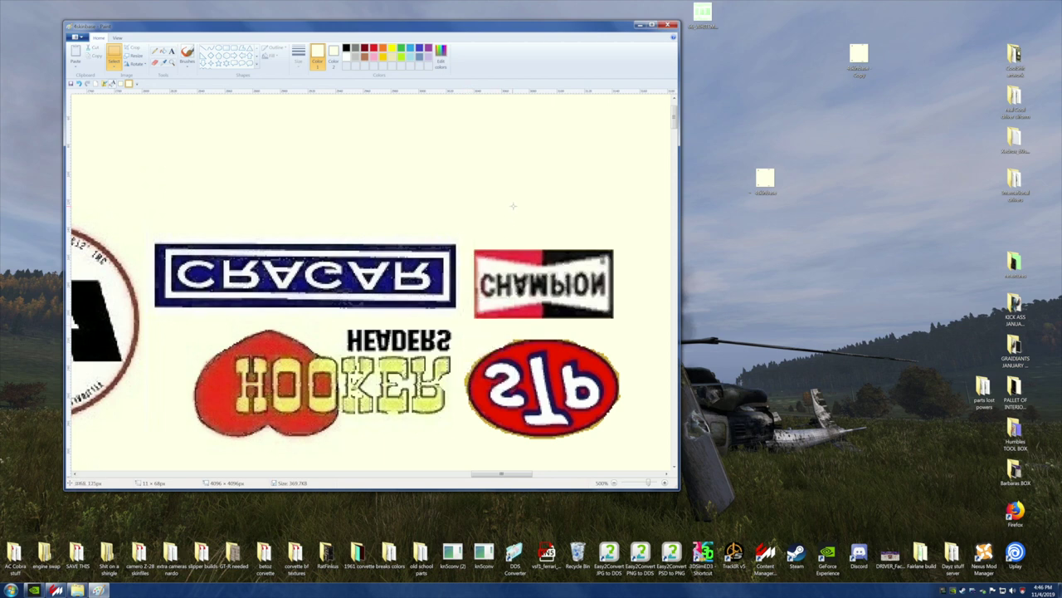
Step: Clean the upper and lower edges of the Cragar decal by deleting thin rectangular selections along them
{"action": "left_click_drag", "start_coordinate": [131, 205], "coordinate": [485, 246]}
{"action": "right_click", "coordinate": [453, 219]}
{"action": "left_click", "coordinate": [469, 277]}
{"action": "left_click_drag", "start_coordinate": [460, 322], "coordinate": [149, 308]}
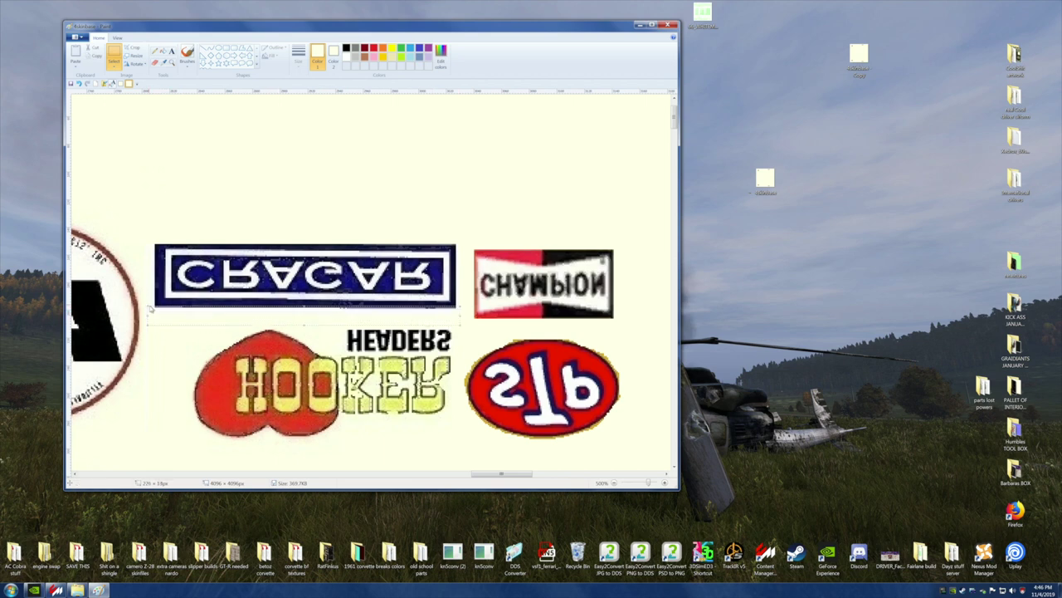
{"action": "right_click", "coordinate": [176, 312]}
{"action": "left_click", "coordinate": [201, 374]}
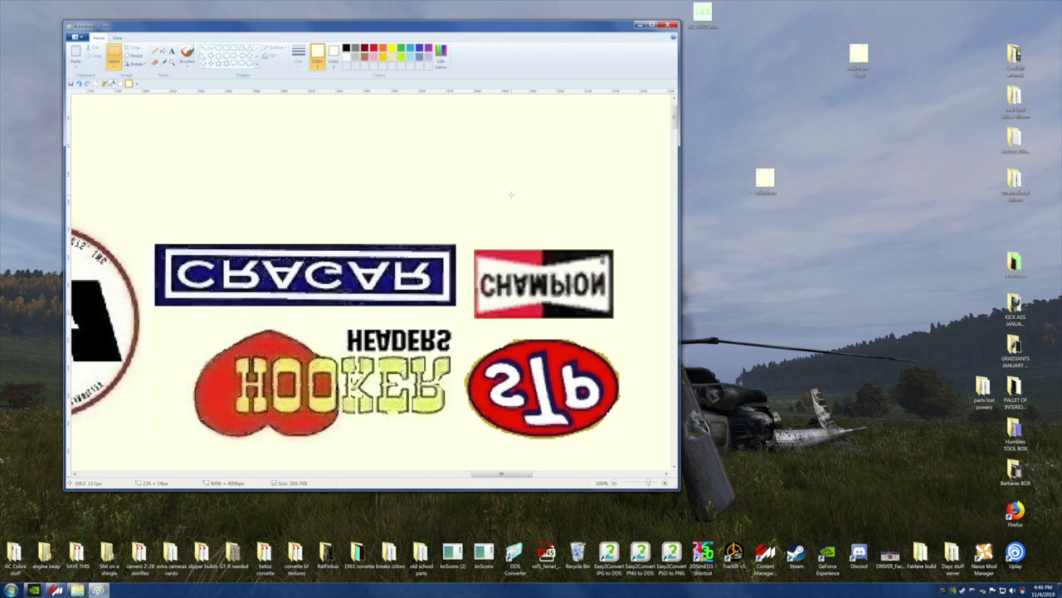
Step: Paint over the yellow fringe around the STP oval in cream, using the two calligraphy brushes and a different brush size
{"action": "left_click", "coordinate": [189, 65]}
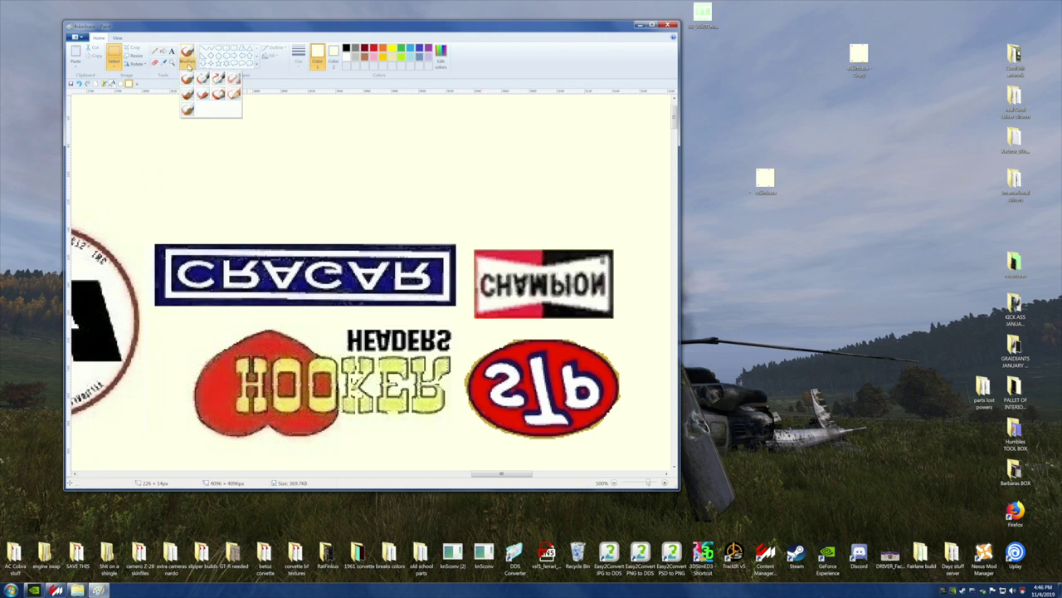
{"action": "left_click", "coordinate": [202, 79]}
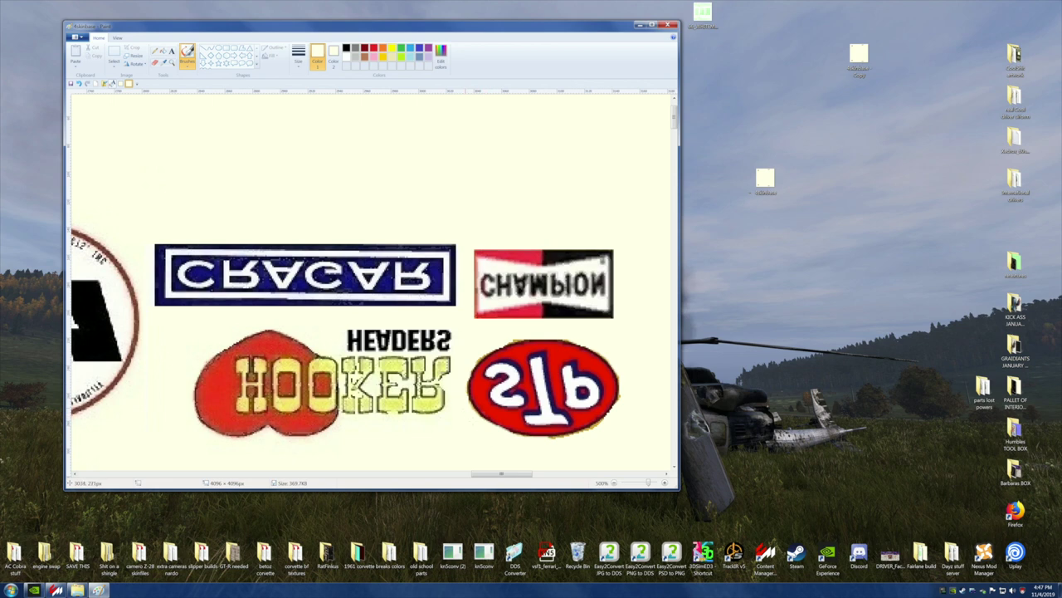
{"action": "left_click", "coordinate": [298, 55]}
{"action": "left_click", "coordinate": [307, 117]}
{"action": "left_click", "coordinate": [188, 60]}
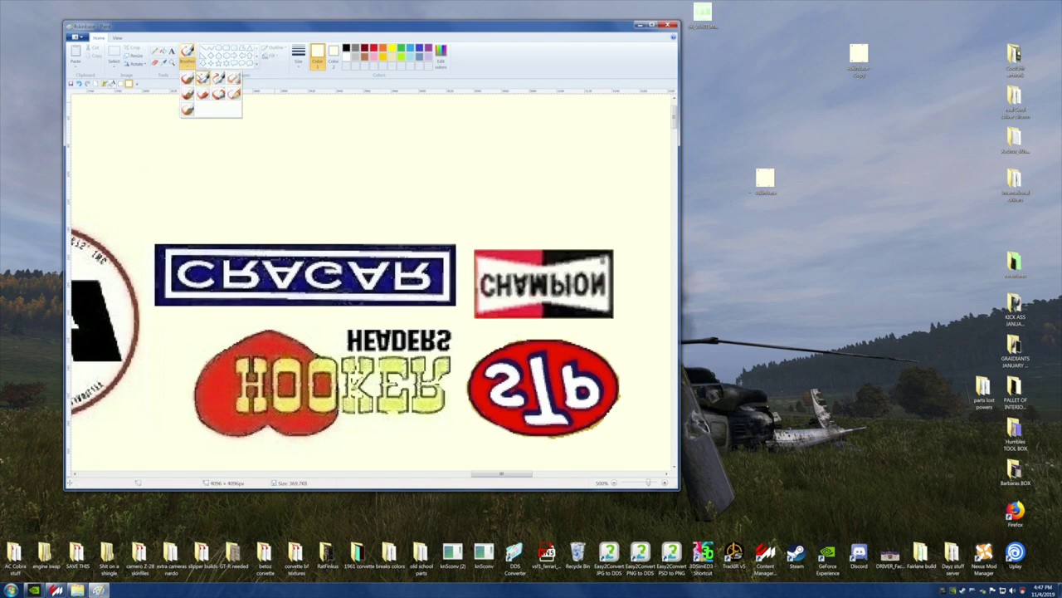
{"action": "left_click", "coordinate": [217, 79]}
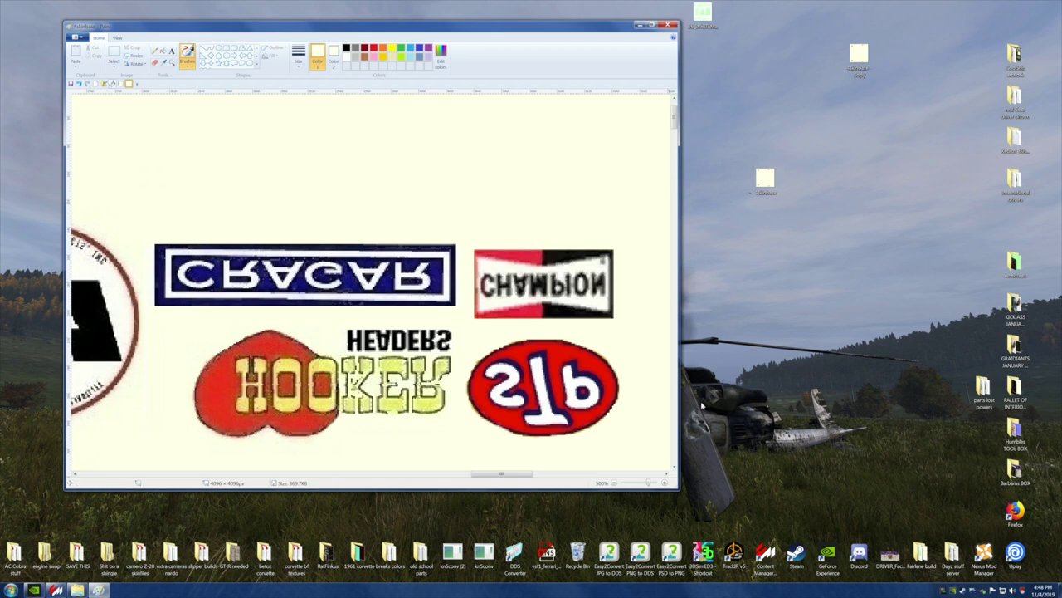
Step: Copy the cleaned Champion and STP decals together as one rectangular selection
{"action": "left_click", "coordinate": [614, 483]}
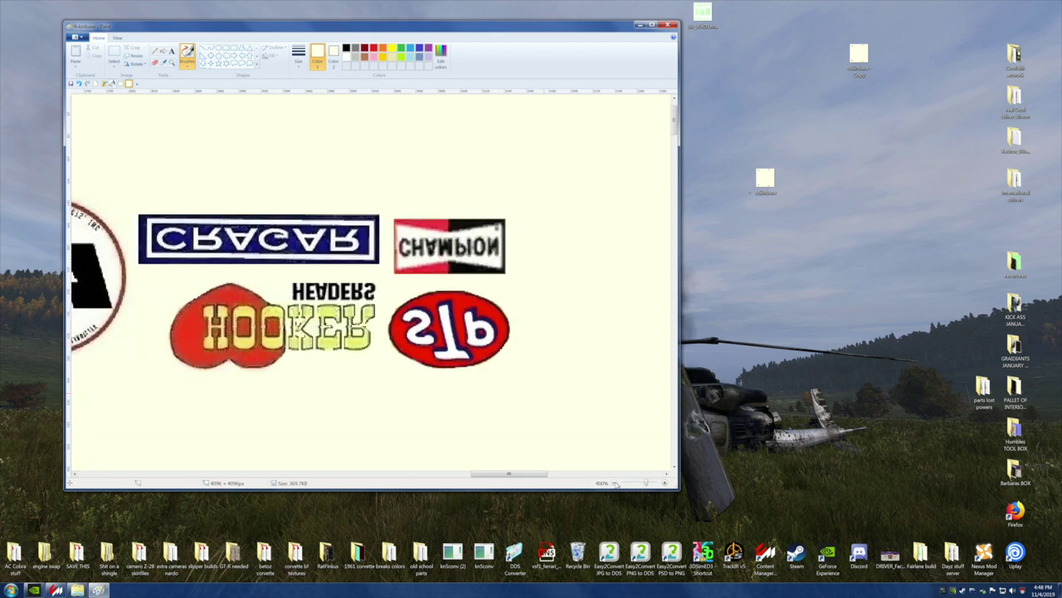
{"action": "left_click", "coordinate": [614, 483]}
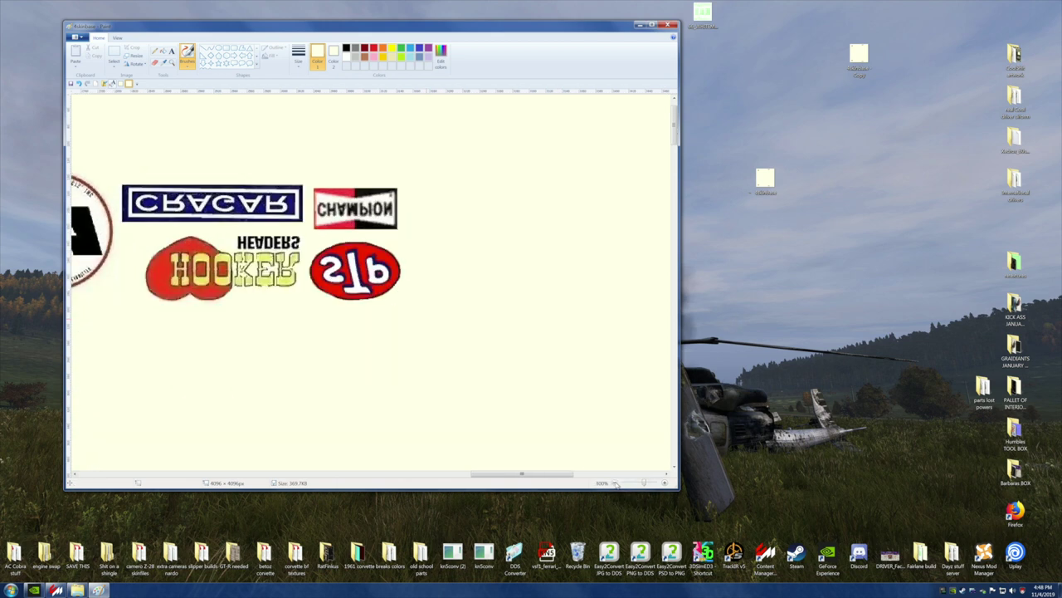
{"action": "left_click", "coordinate": [116, 65]}
{"action": "left_click", "coordinate": [124, 87]}
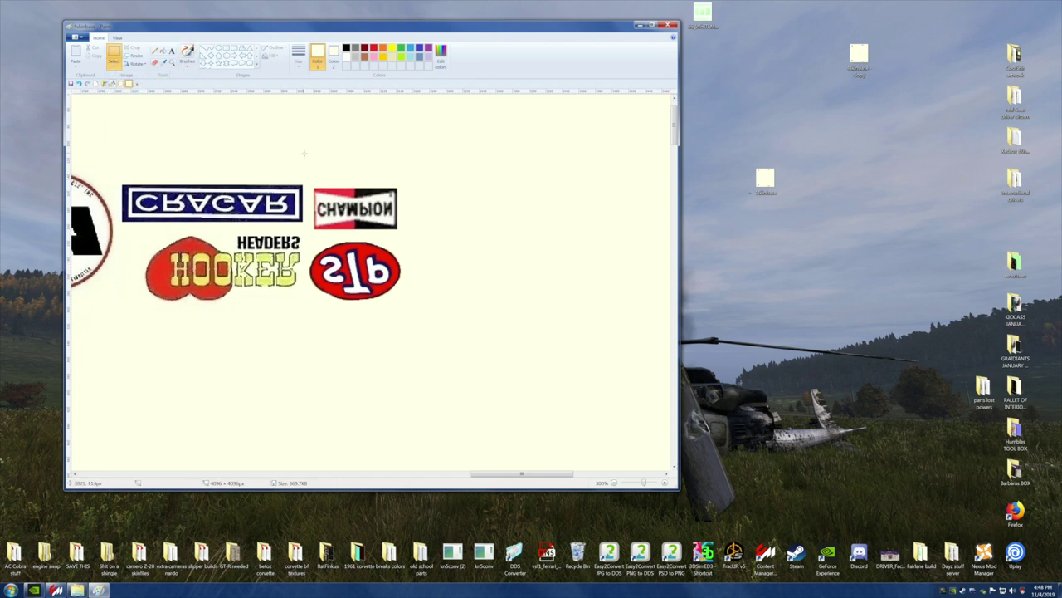
{"action": "left_click_drag", "start_coordinate": [306, 177], "coordinate": [403, 305]}
{"action": "right_click", "coordinate": [341, 215]}
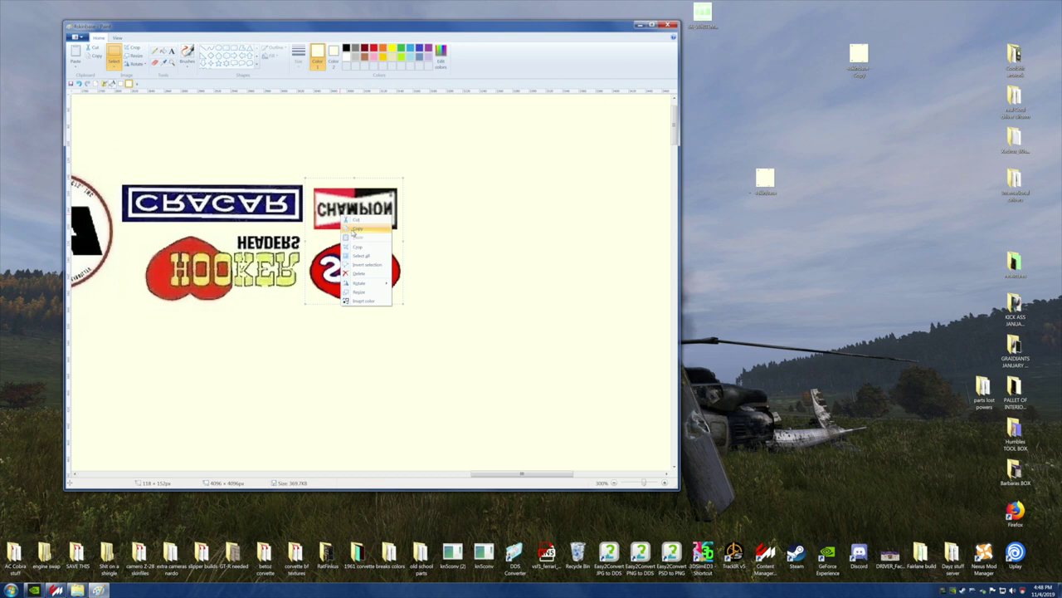
{"action": "left_click", "coordinate": [358, 229]}
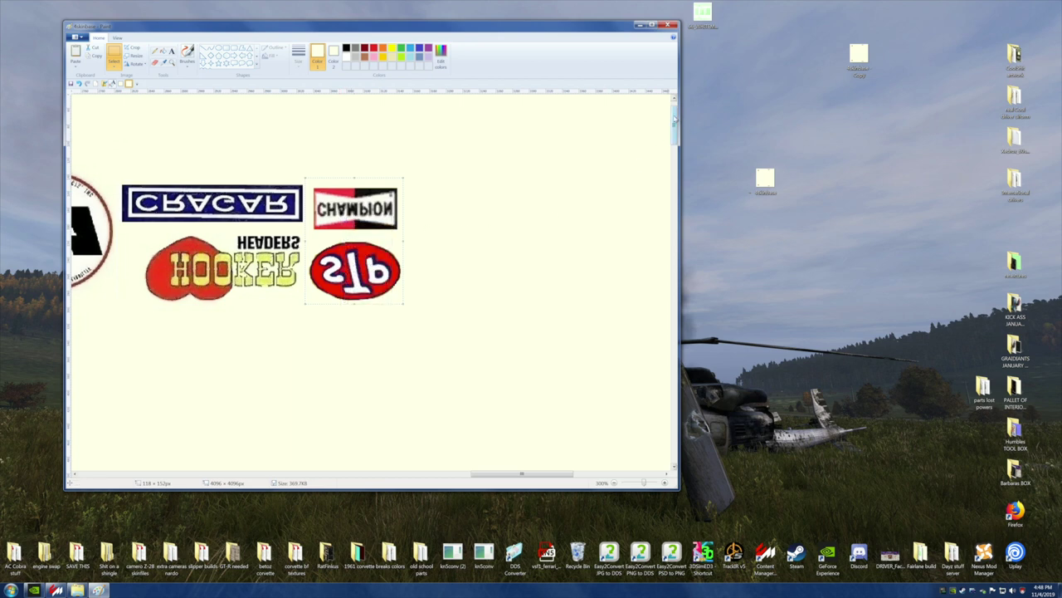
Step: Paste the Champion and STP pair beside the Hooker and Cragar decals on the opposite side of the skin
{"action": "left_click_drag", "start_coordinate": [674, 119], "coordinate": [672, 433]}
{"action": "right_click", "coordinate": [405, 279]}
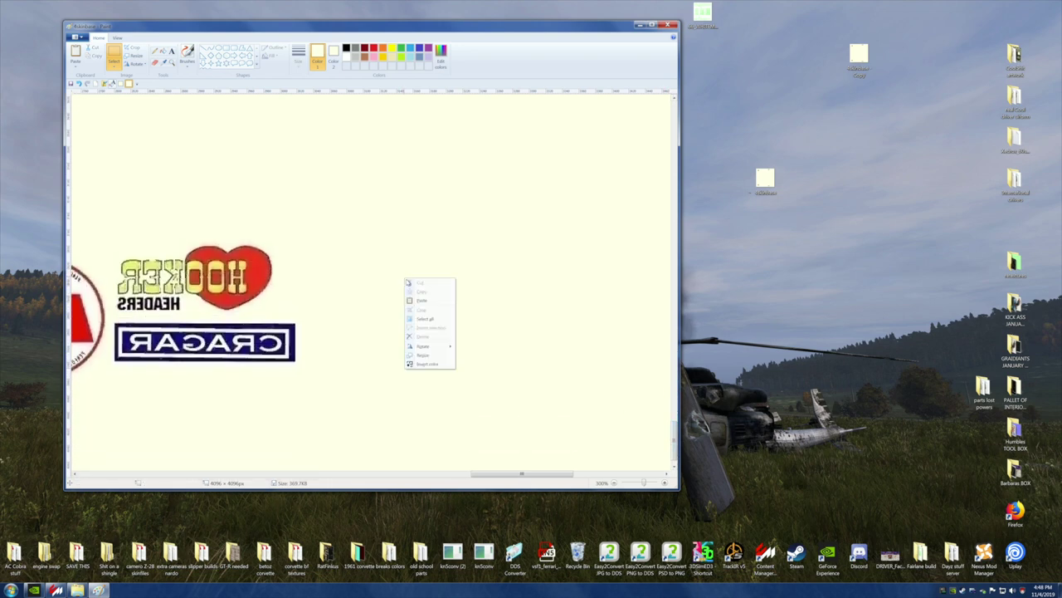
{"action": "left_click", "coordinate": [417, 303]}
{"action": "mouse_move", "coordinate": [108, 159]}
{"action": "left_mouse_down"}
{"action": "mouse_move", "coordinate": [309, 252]}
{"action": "mouse_move", "coordinate": [341, 315]}
{"action": "left_mouse_up"}
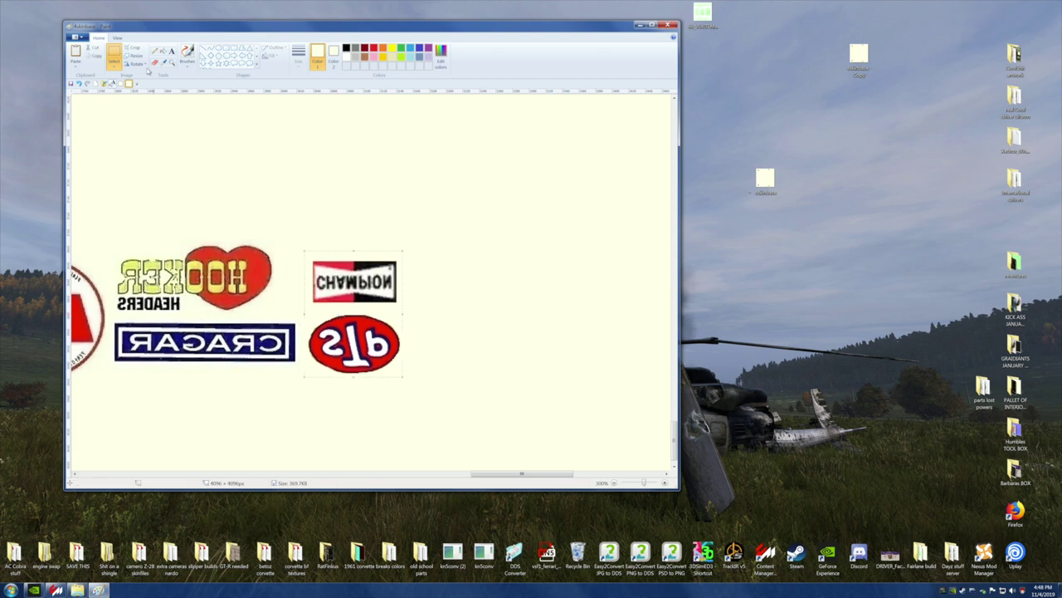
Step: Flip the pasted Champion and STP pair horizontally and nudge it closer to the Cragar decal
{"action": "left_click", "coordinate": [136, 64]}
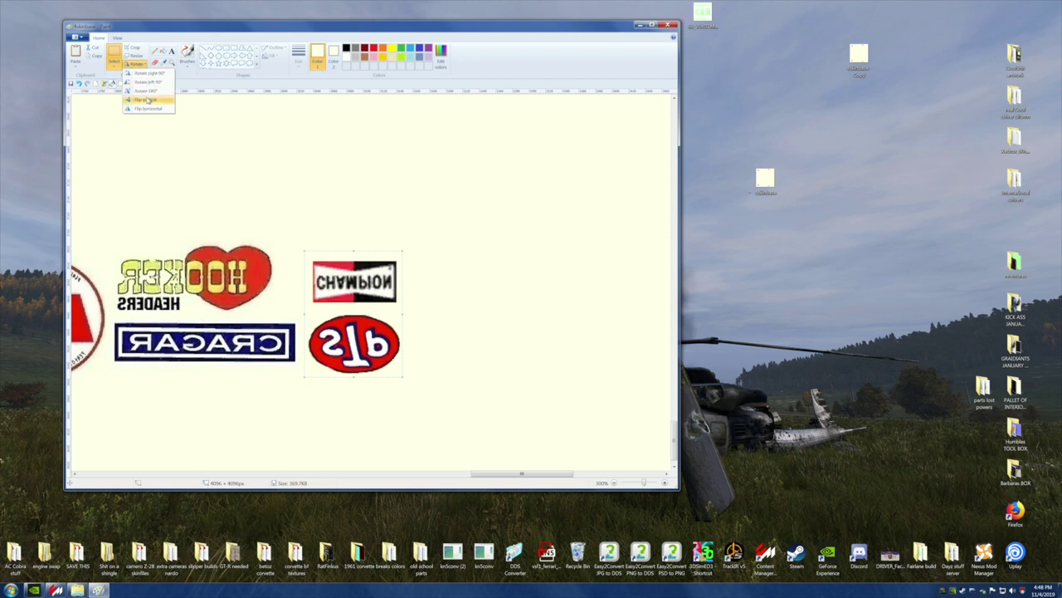
{"action": "left_click", "coordinate": [147, 108]}
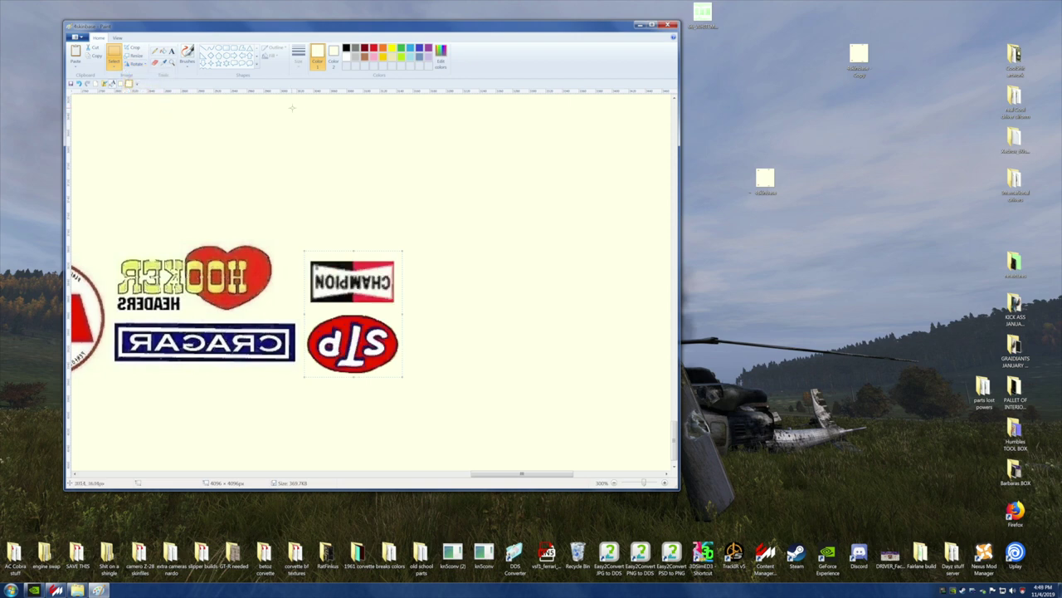
{"action": "left_click_drag", "start_coordinate": [364, 324], "coordinate": [358, 320]}
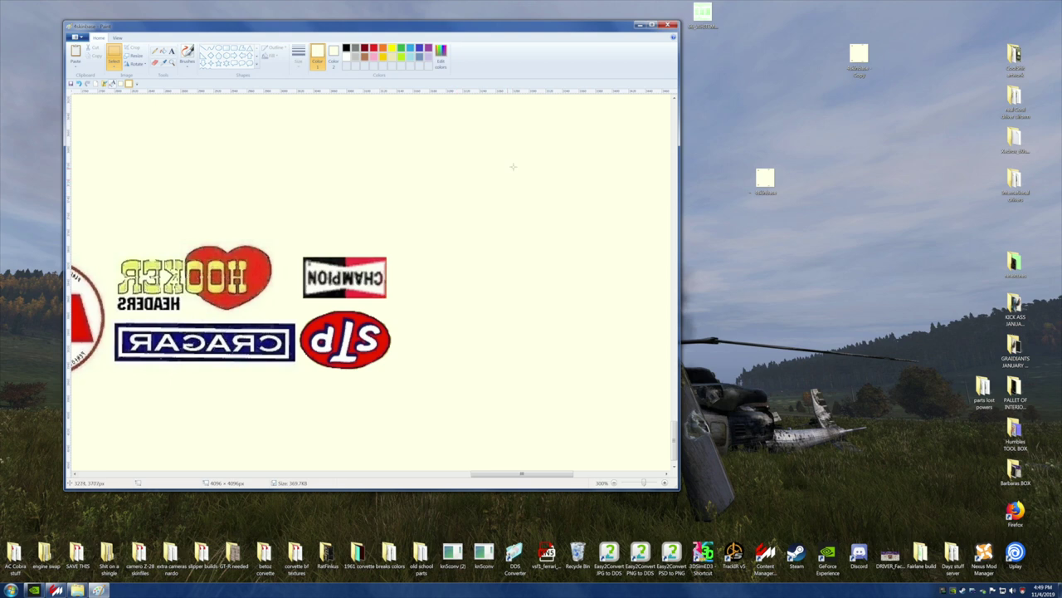
Step: Close the skin image and save the changes to 4skinbase.jpg
{"action": "left_click", "coordinate": [669, 25]}
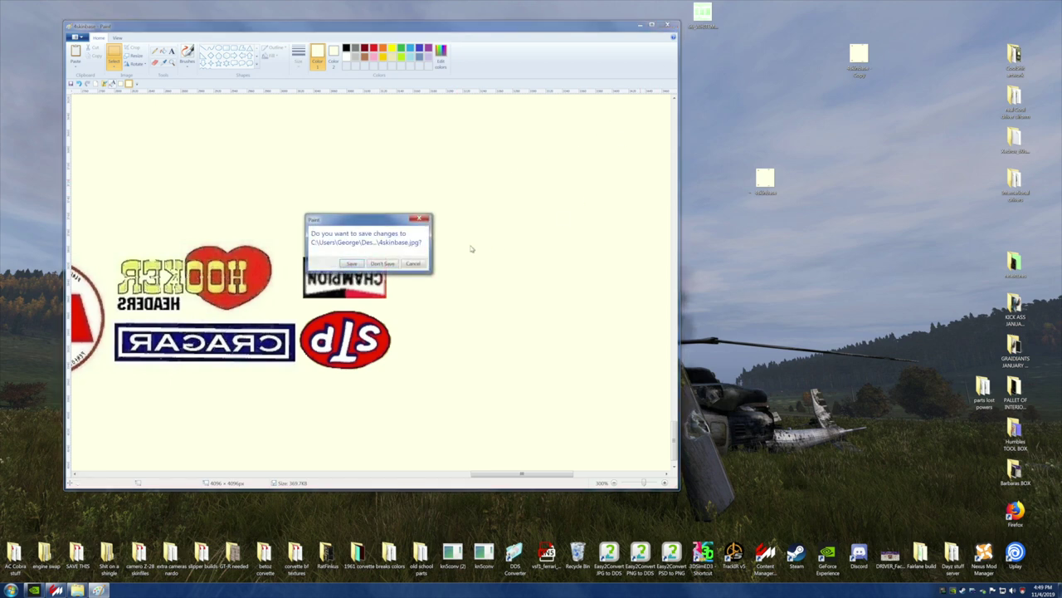
{"action": "left_click", "coordinate": [352, 263]}
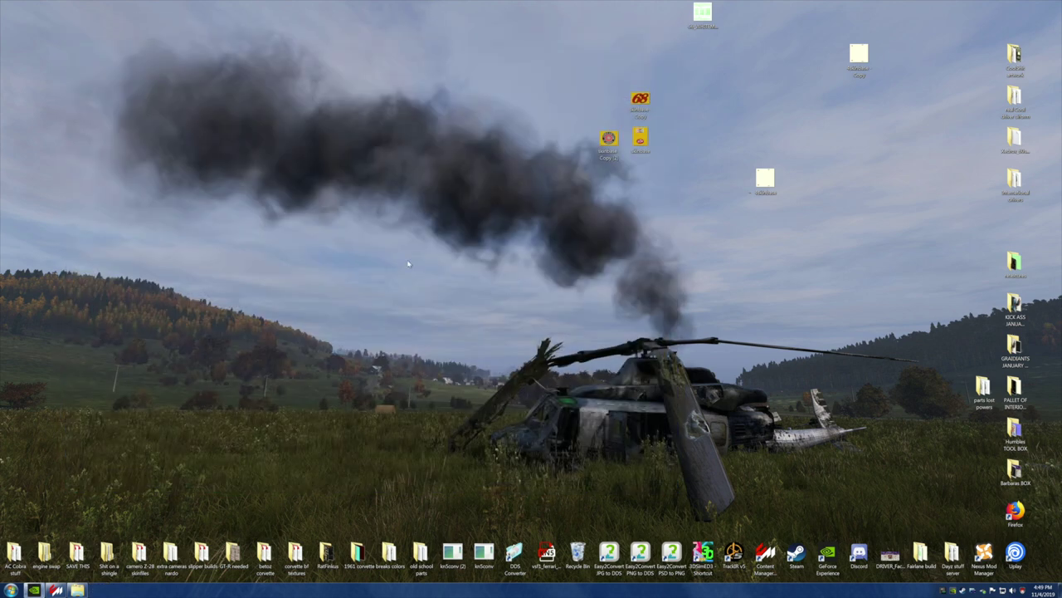
Step: Try to rename the 4skinbase.jpg image on the desktop to skinbase
{"action": "right_click", "coordinate": [773, 190]}
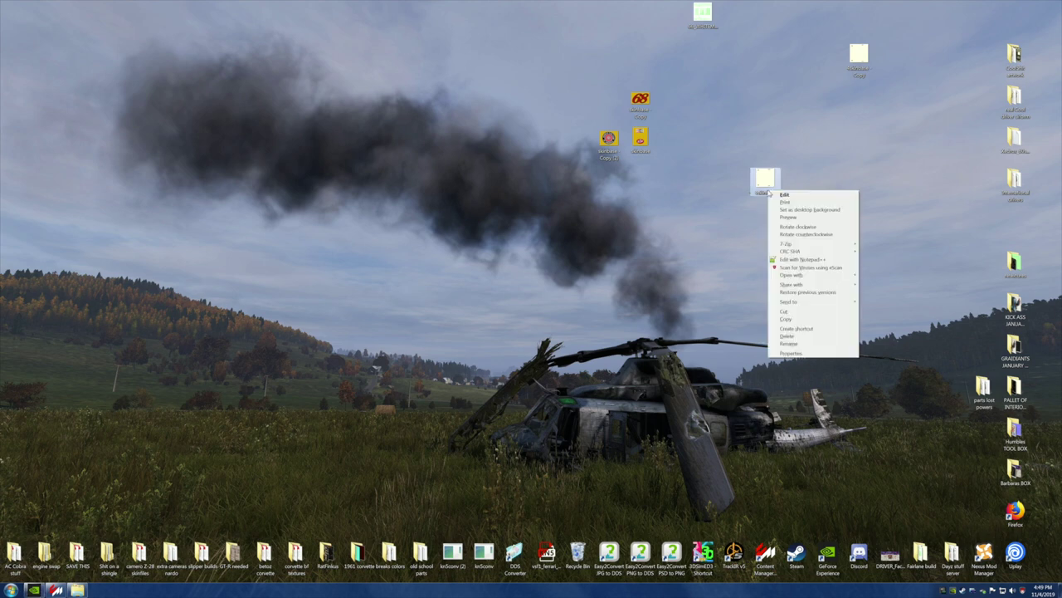
{"action": "left_click", "coordinate": [790, 344]}
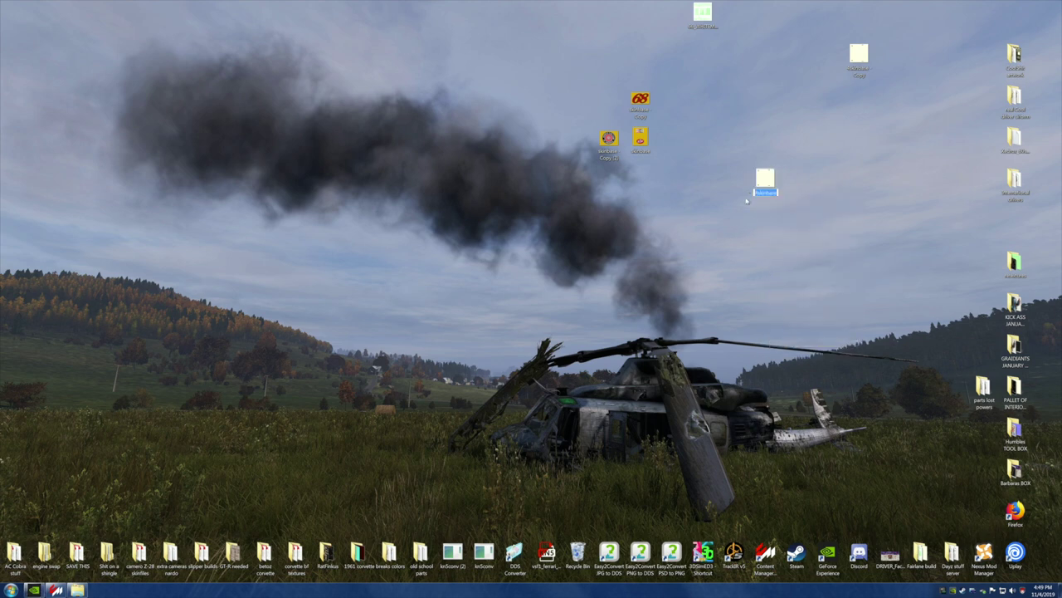
{"action": "key", "text": "Home"}
{"action": "type", "text": "S"}
{"action": "key", "text": "Return"}
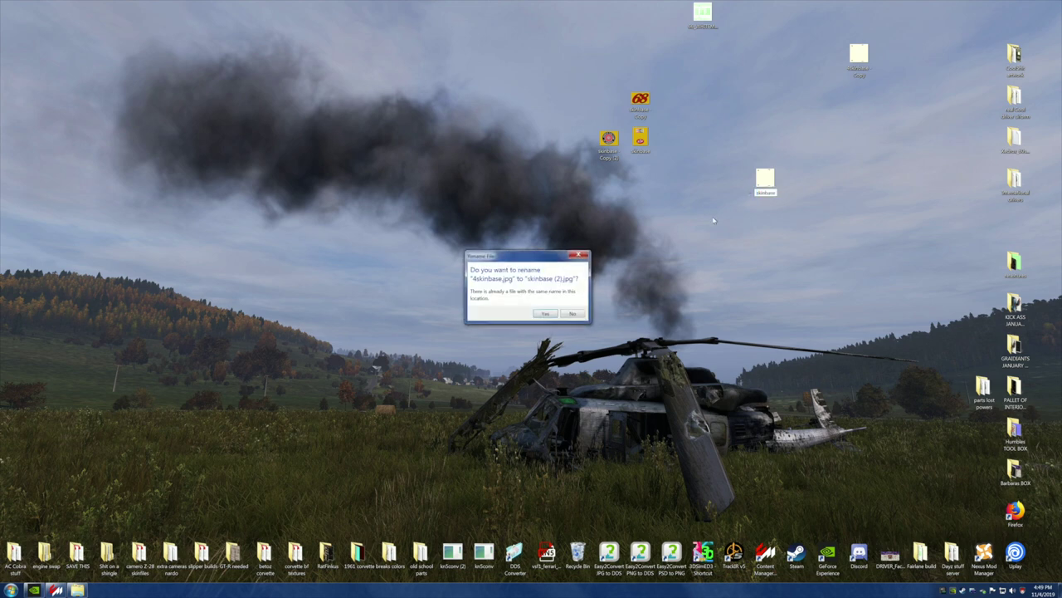
{"action": "left_click", "coordinate": [578, 313]}
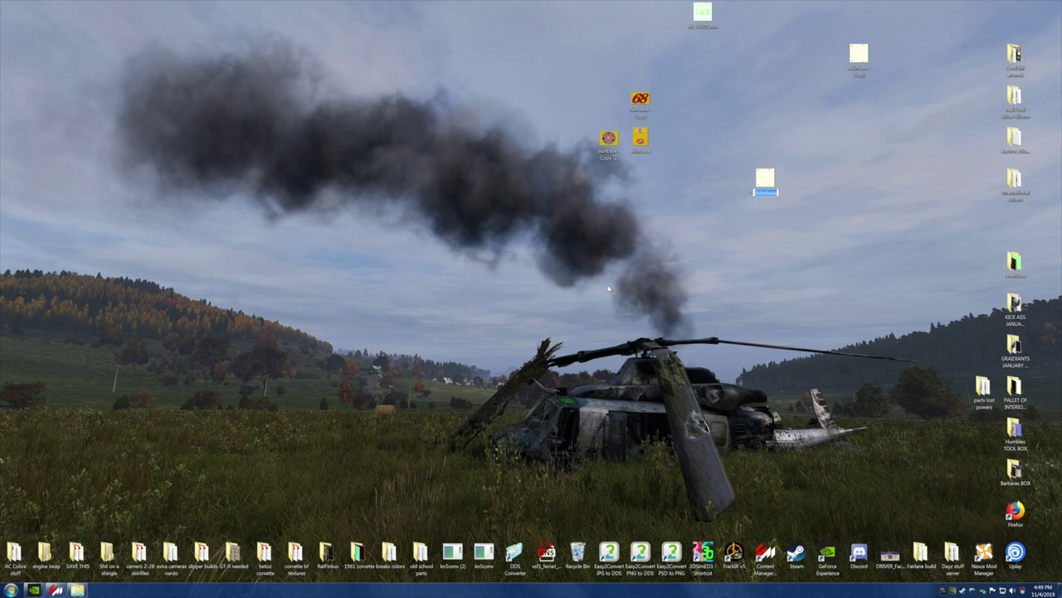
Step: Rename the yellow decal image on the desktop so that it no longer uses the skinbase name
{"action": "left_click", "coordinate": [640, 139]}
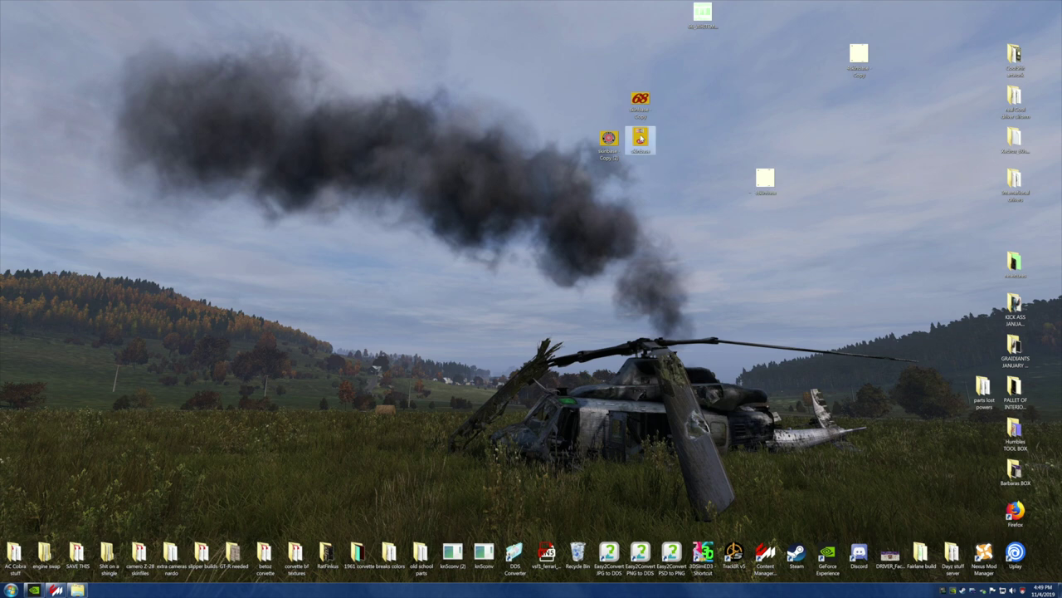
{"action": "right_click", "coordinate": [640, 139]}
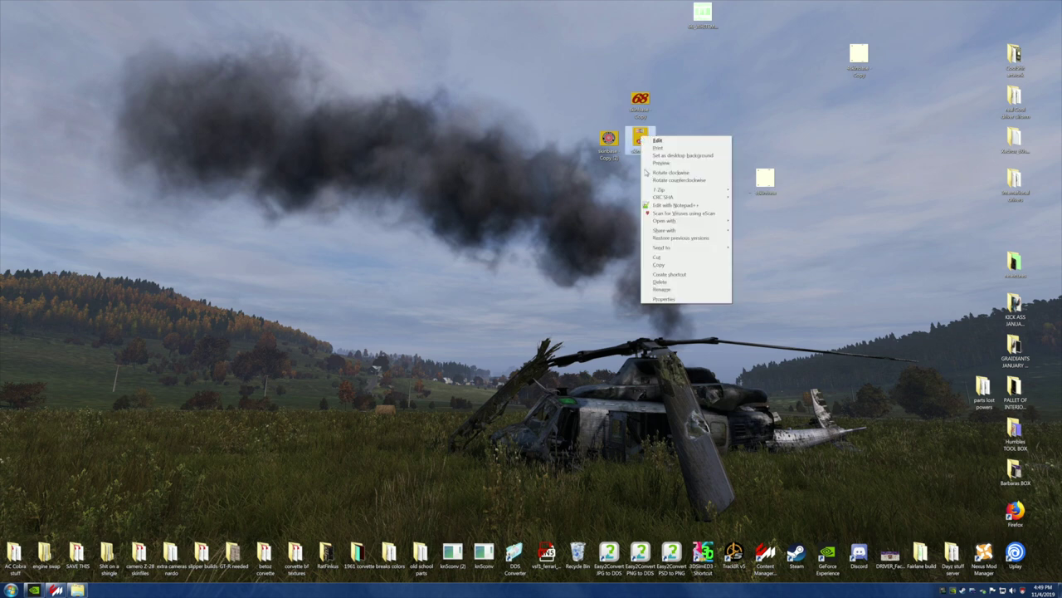
{"action": "left_click", "coordinate": [671, 290]}
{"action": "key", "text": "Home"}
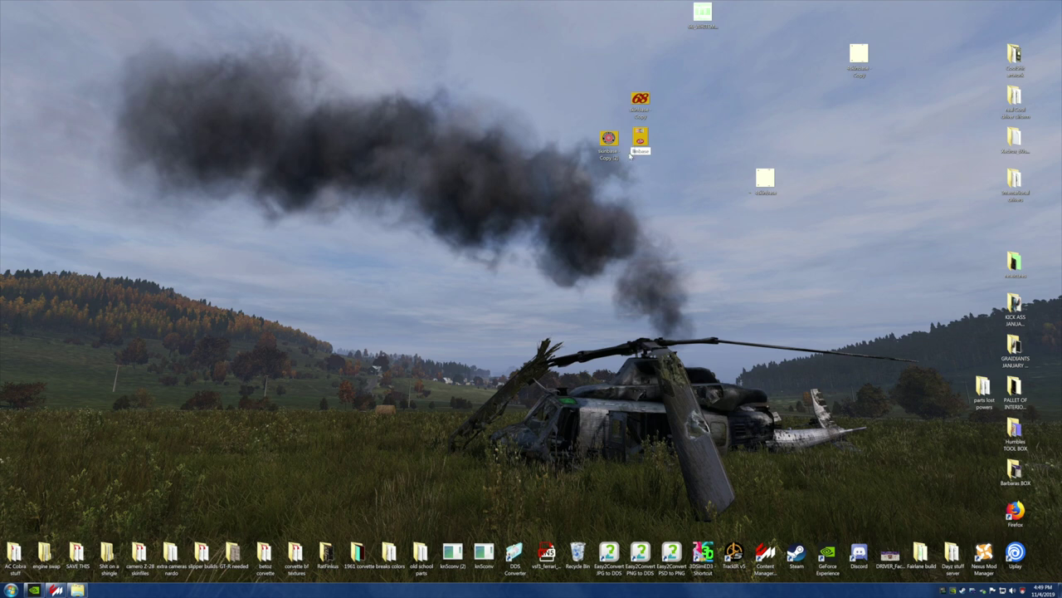
{"action": "left_click", "coordinate": [692, 244]}
Step: Rename the 4skinbase.jpg skin image on the desktop as skinbase
{"action": "right_click", "coordinate": [760, 200]}
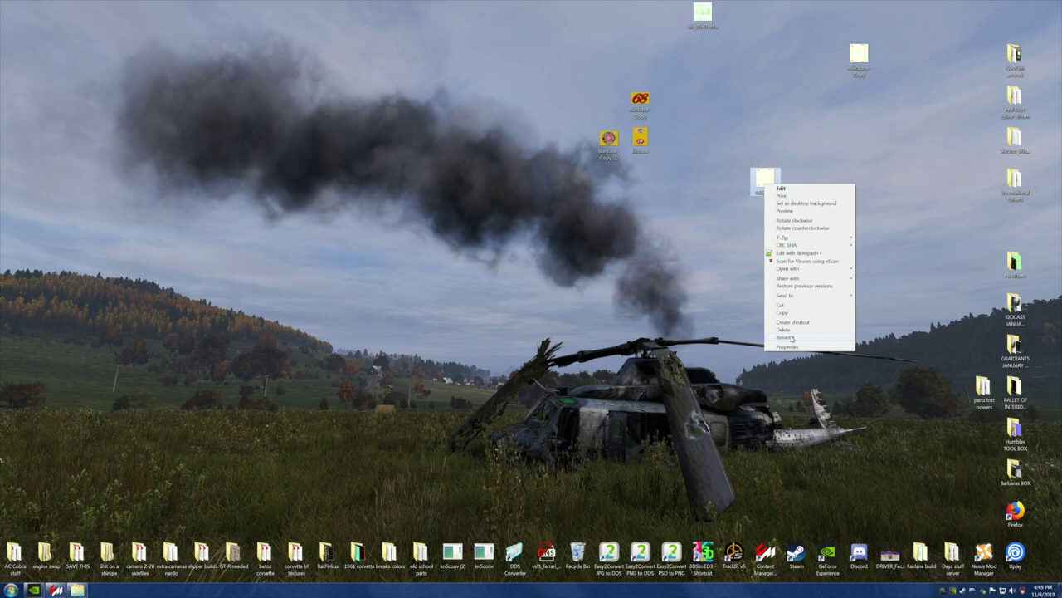
{"action": "key", "text": "m"}
{"action": "key", "text": "End"}
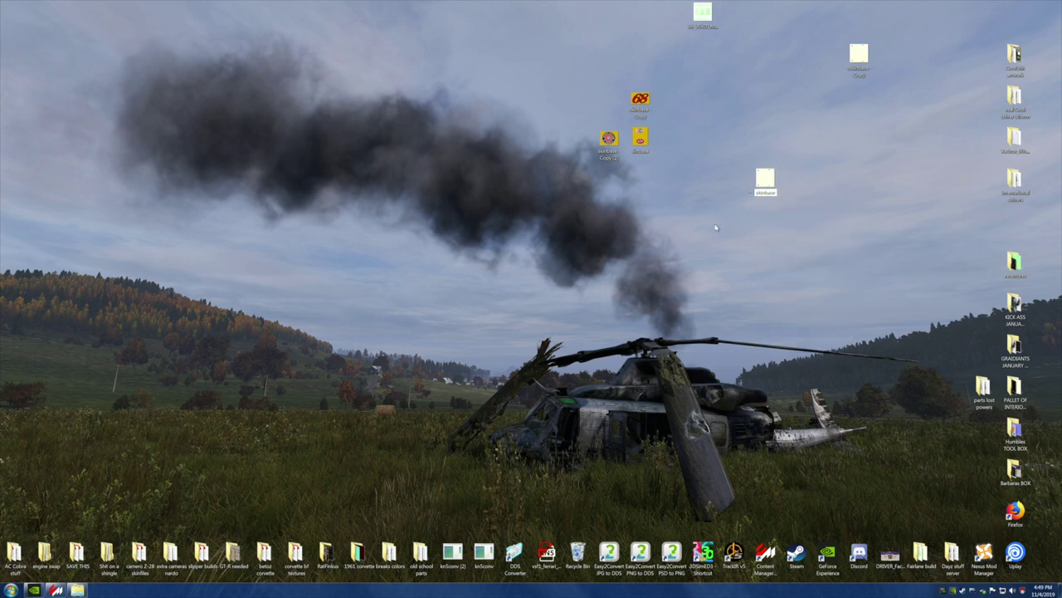
{"action": "key", "text": "Return"}
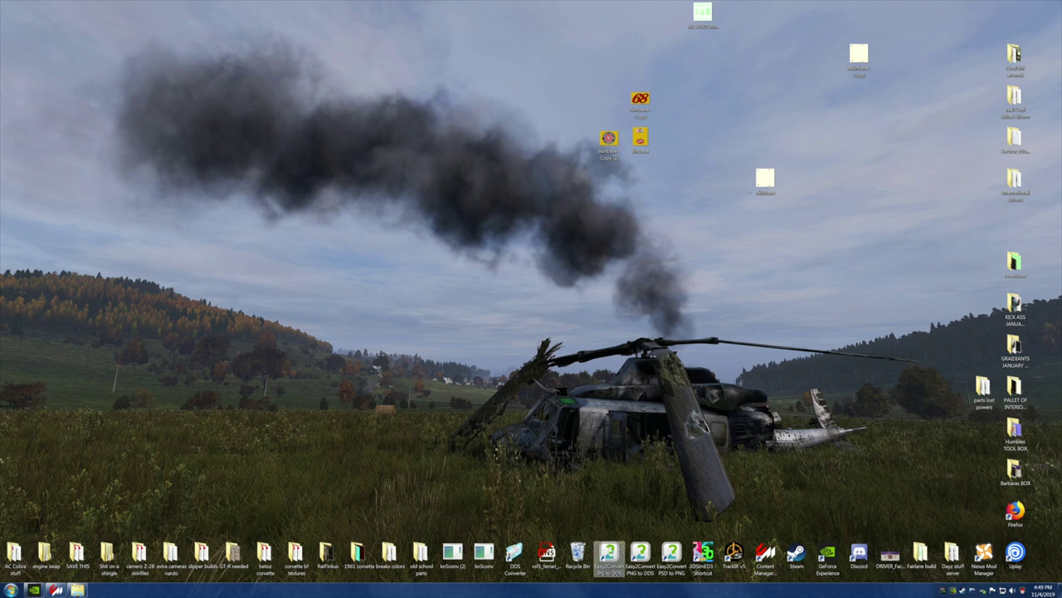
Step: Convert the desktop's skinbase.jpg to DDS format with Easy2Convert JPG to DDS and close the converter
{"action": "double_click", "coordinate": [610, 558]}
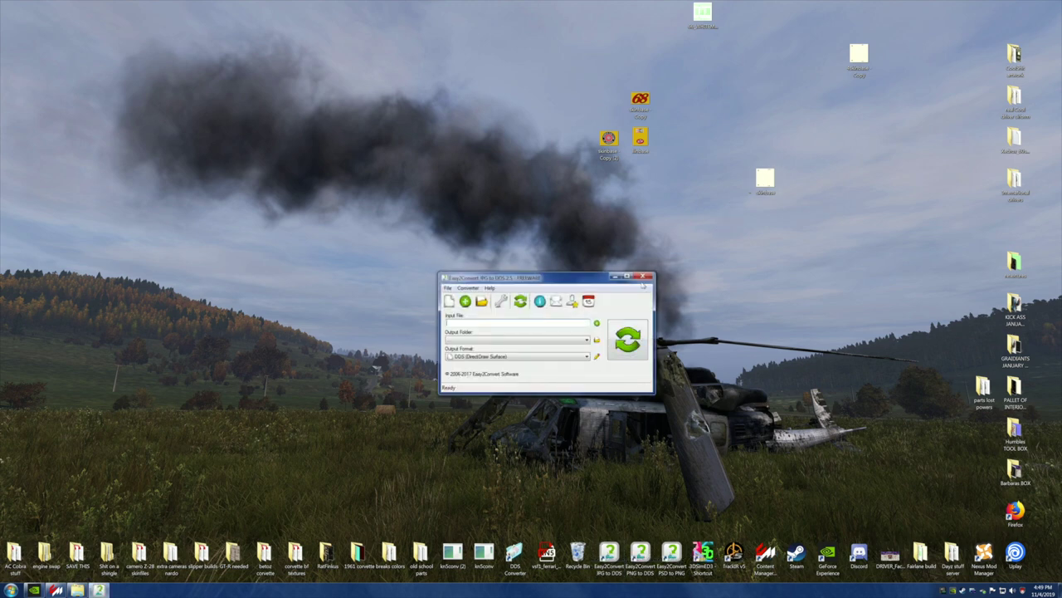
{"action": "left_click", "coordinate": [598, 325]}
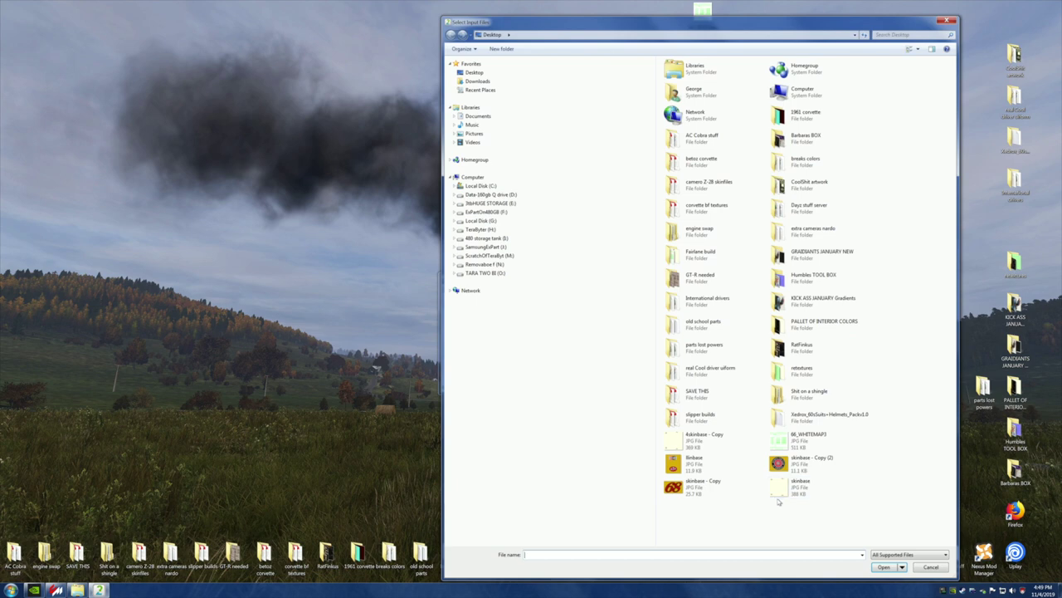
{"action": "left_click", "coordinate": [779, 493]}
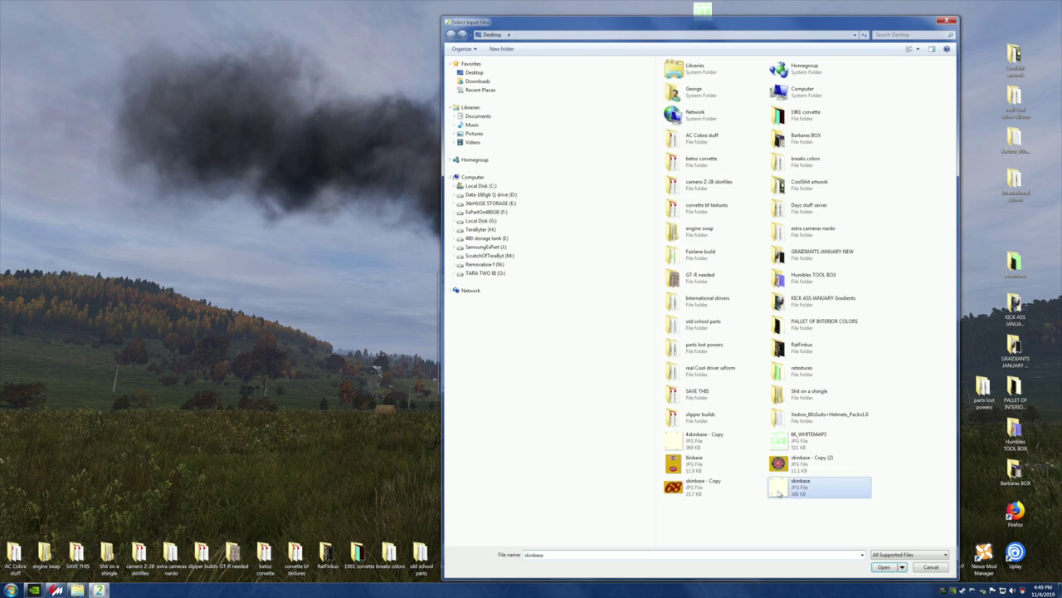
{"action": "left_click", "coordinate": [885, 568]}
{"action": "left_click", "coordinate": [629, 338]}
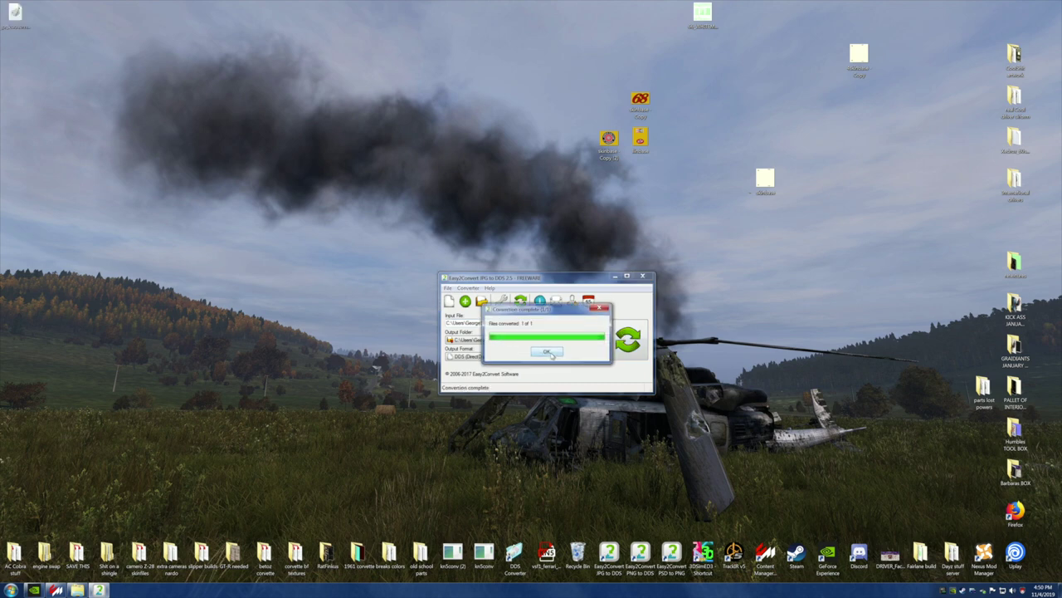
{"action": "left_click", "coordinate": [547, 352]}
{"action": "left_click", "coordinate": [643, 276]}
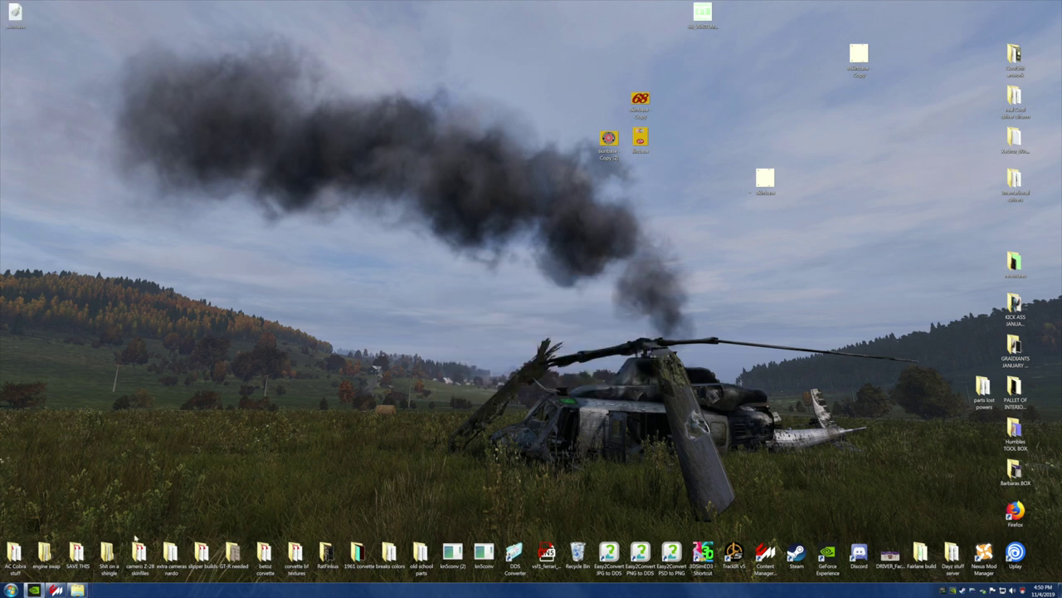
Step: Open the 12_Pearl_Cream skin folder of ford_fairlane66 within the Assetto Corsa content cars directory
{"action": "left_click", "coordinate": [77, 590]}
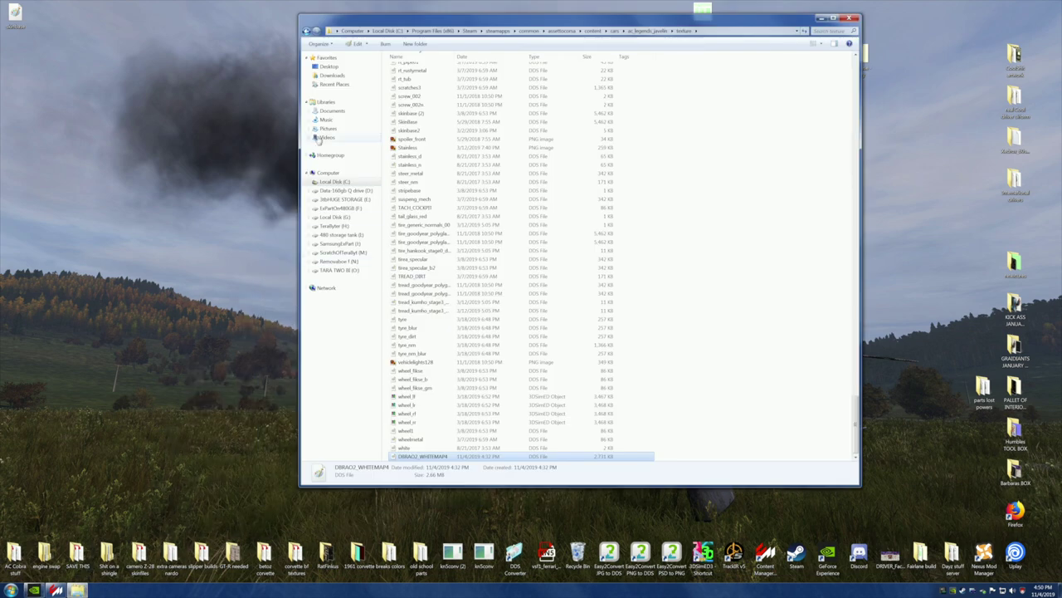
{"action": "left_click", "coordinate": [307, 30]}
{"action": "left_click", "coordinate": [306, 31]}
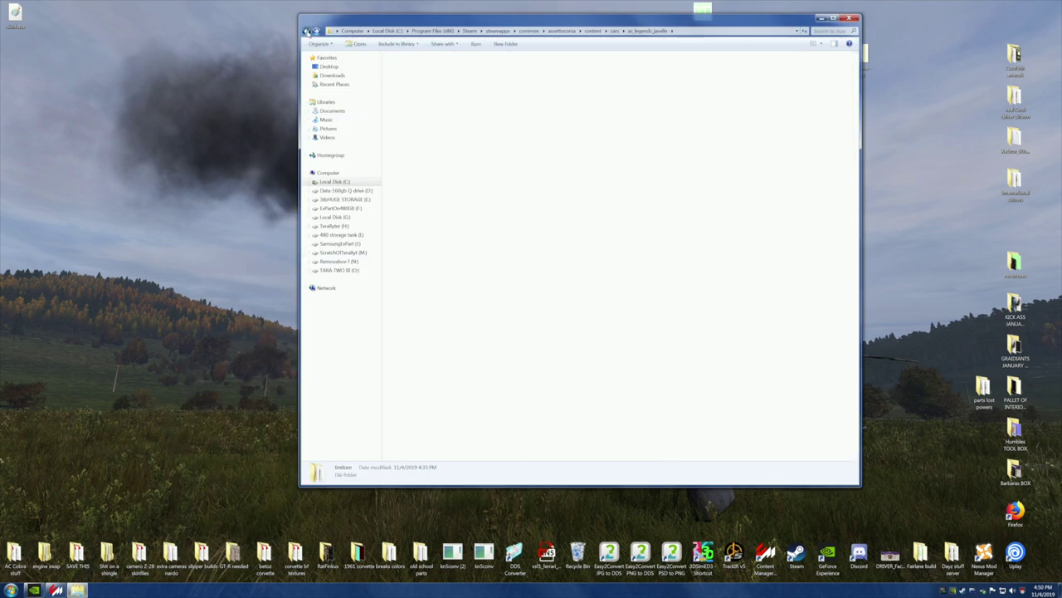
{"action": "left_click", "coordinate": [306, 31]}
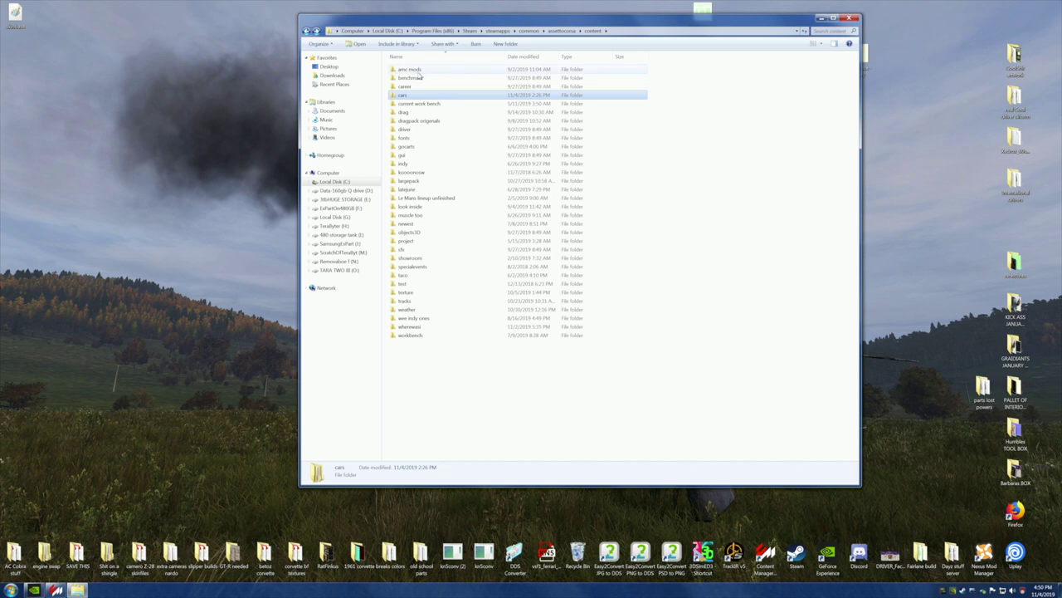
{"action": "double_click", "coordinate": [418, 96]}
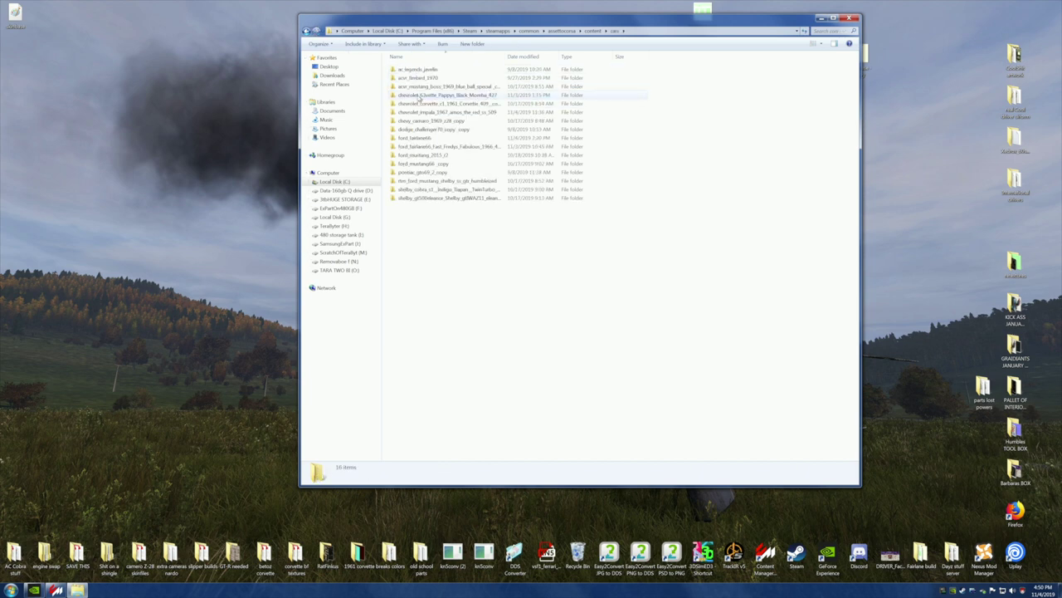
{"action": "double_click", "coordinate": [419, 145]}
{"action": "double_click", "coordinate": [417, 96]}
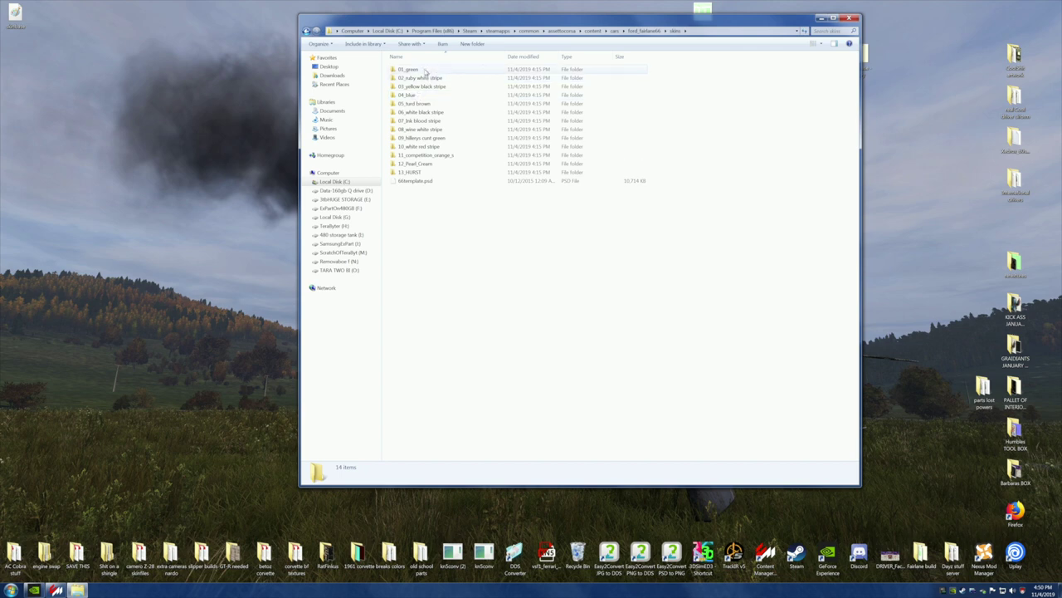
{"action": "double_click", "coordinate": [427, 164]}
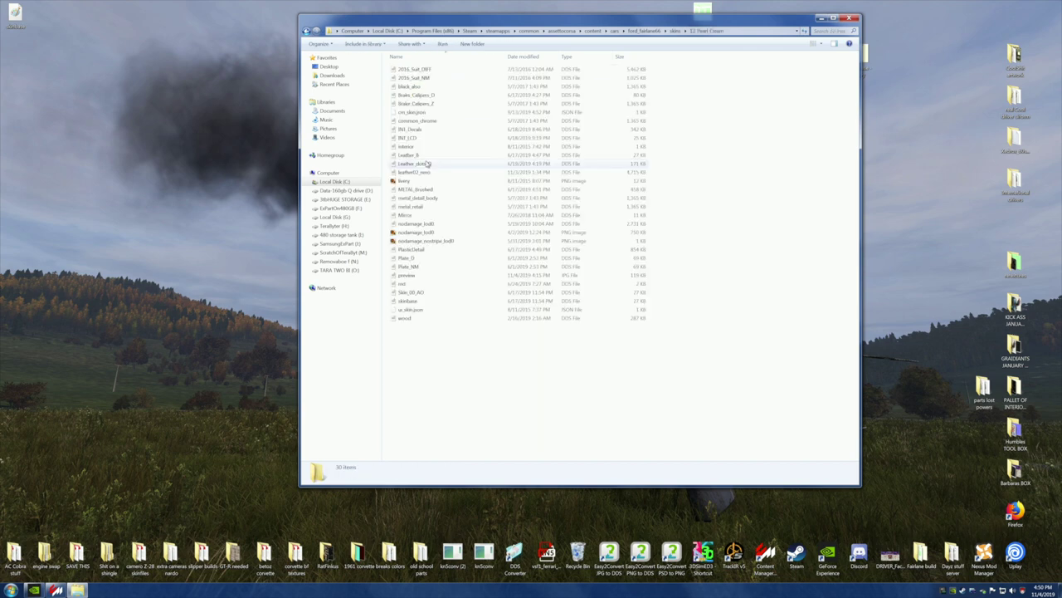
Step: Rename the existing skinbase DDS file as skinbasesaved and move the newly converted skinbase DDS from the desktop into the skin folder
{"action": "left_click", "coordinate": [411, 300]}
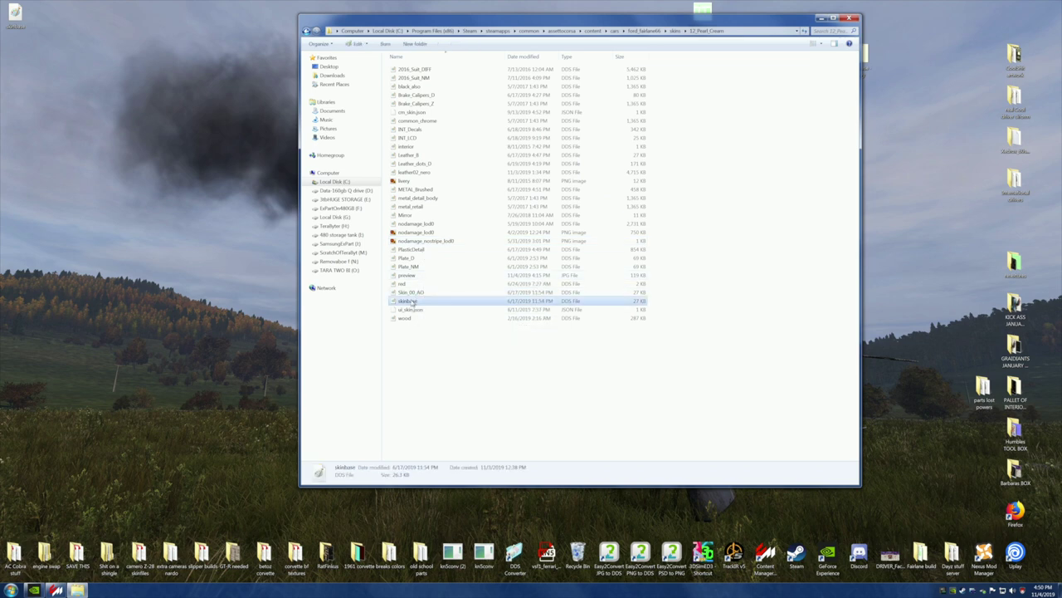
{"action": "right_click", "coordinate": [412, 302]}
{"action": "left_click", "coordinate": [437, 406]}
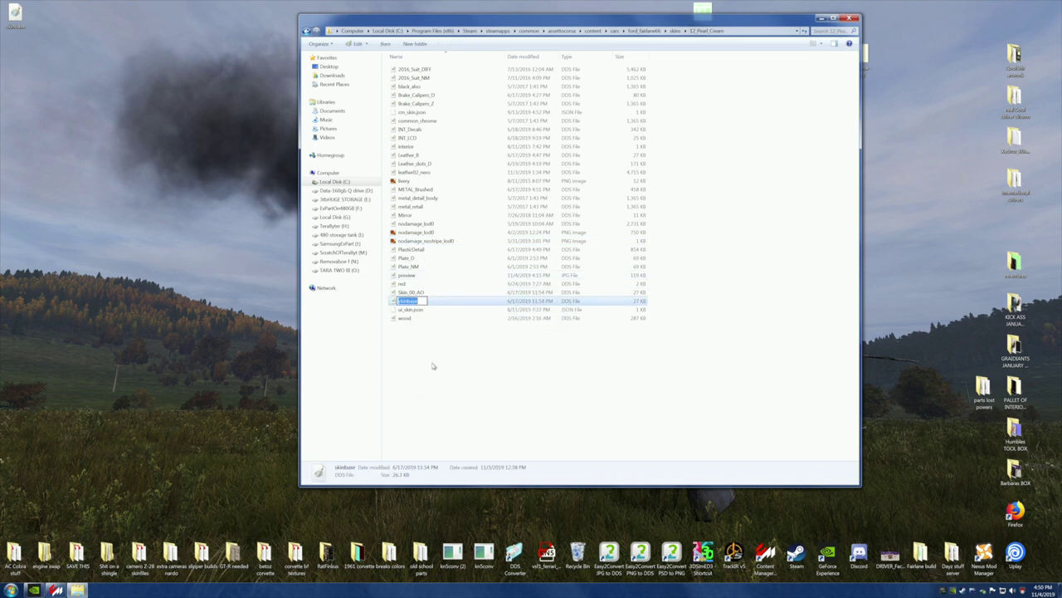
{"action": "key", "text": "End"}
{"action": "type", "text": "new"}
{"action": "left_click", "coordinate": [444, 367]}
{"action": "left_click_drag", "start_coordinate": [15, 13], "coordinate": [490, 387]}
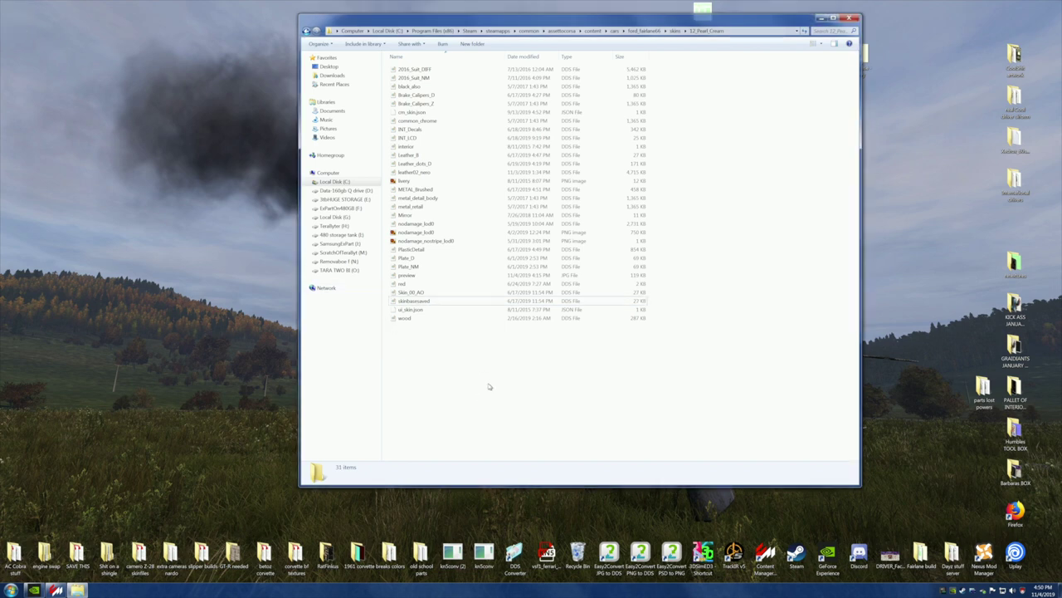
{"action": "left_click", "coordinate": [821, 17]}
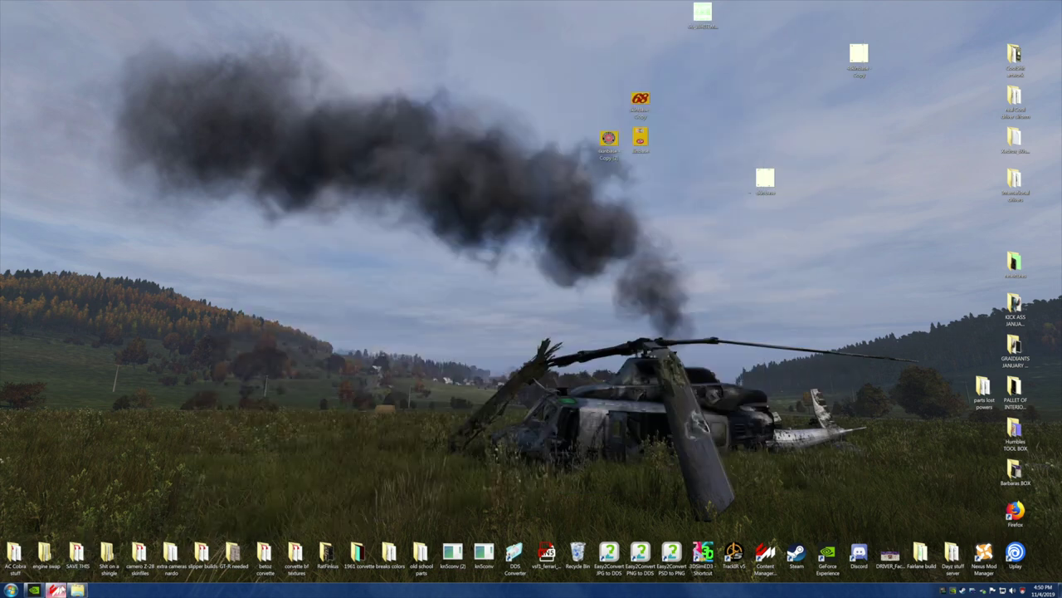
Step: Switch to Content Manager and show the 1966 Ford Fairlane's Pearl/Cream skin in the CM Showroom, keeping the settings window clear of the car
{"action": "left_click", "coordinate": [56, 589]}
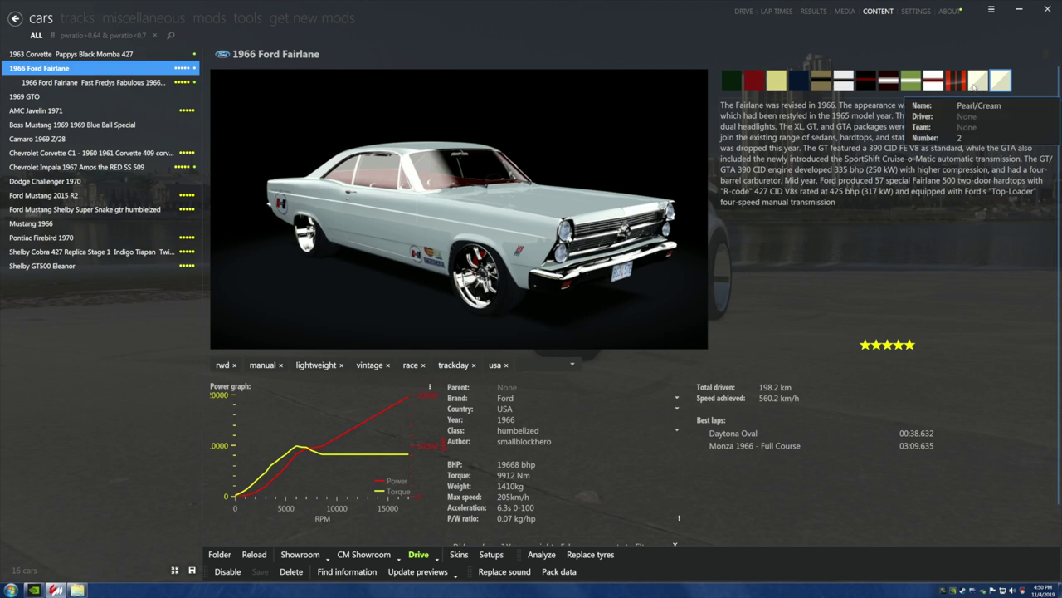
{"action": "left_click", "coordinate": [976, 86]}
{"action": "left_click", "coordinate": [365, 554]}
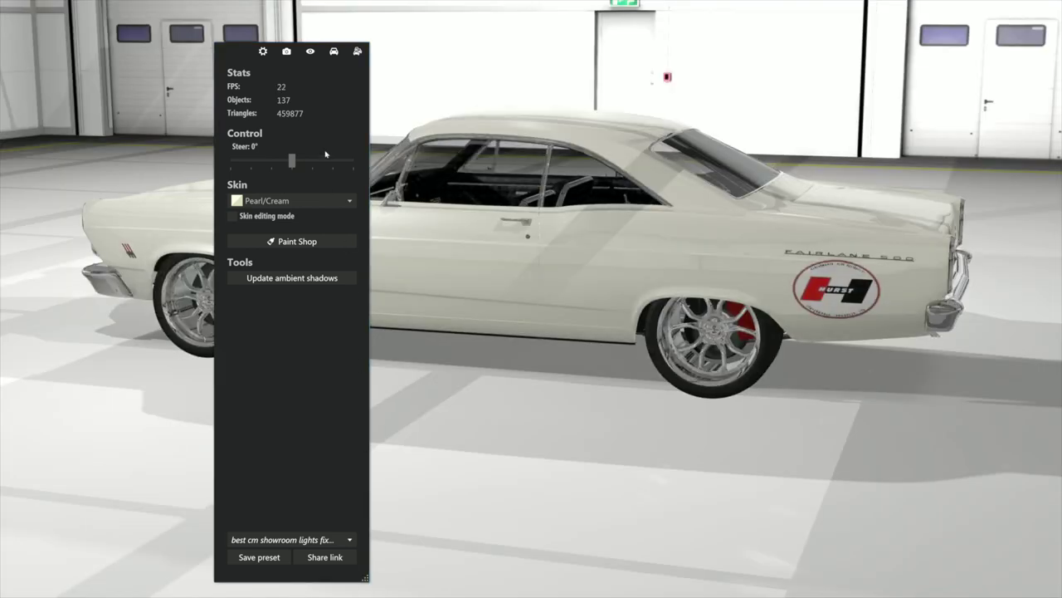
{"action": "left_click_drag", "start_coordinate": [226, 52], "coordinate": [910, 81]}
Step: Inspect the Fairlane's sponsor decals from both sides and the front, and toggle its lights off and back on
{"action": "left_click_drag", "start_coordinate": [390, 293], "coordinate": [482, 280]}
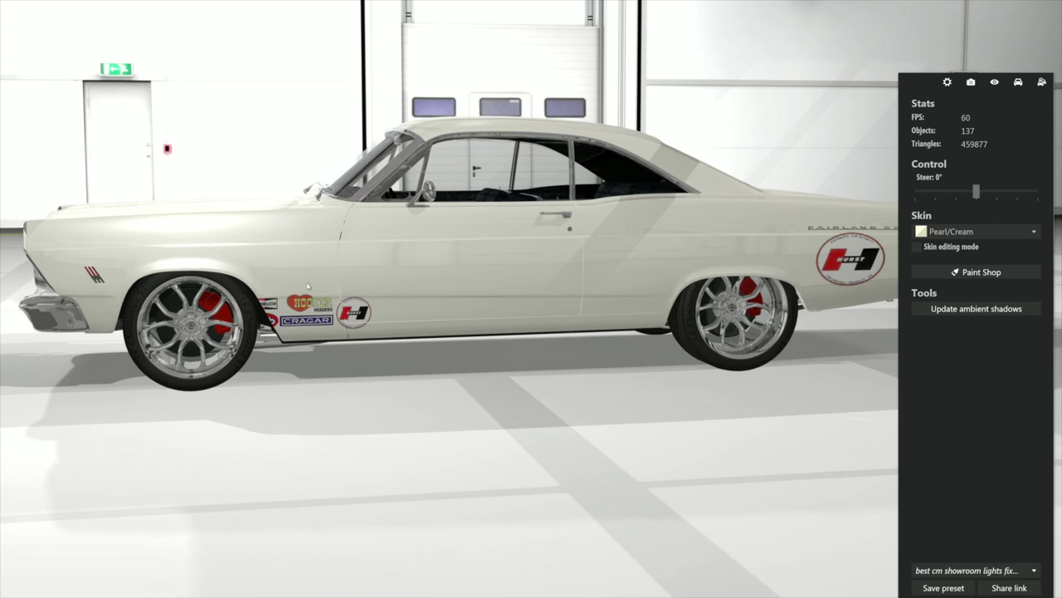
{"action": "left_click_drag", "start_coordinate": [195, 286], "coordinate": [602, 286]}
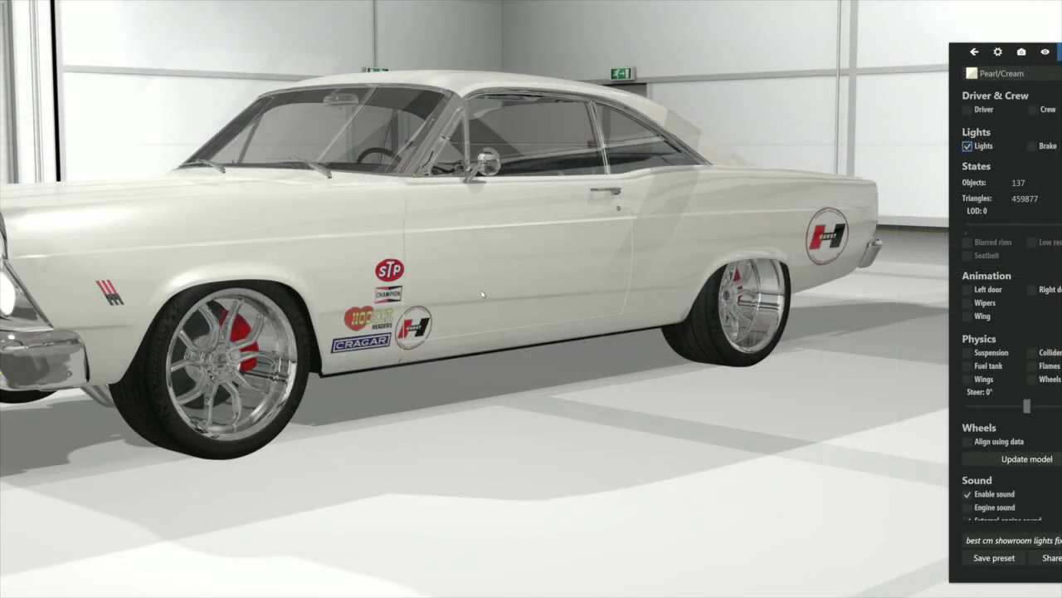
{"action": "left_click_drag", "start_coordinate": [169, 272], "coordinate": [316, 275]}
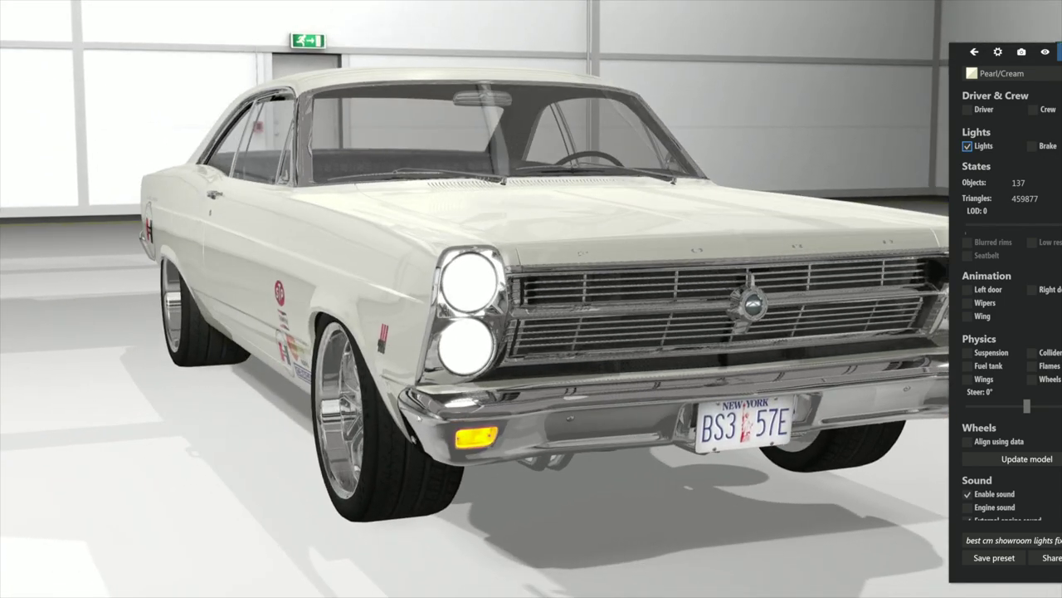
{"action": "left_click_drag", "start_coordinate": [631, 290], "coordinate": [444, 295]}
{"action": "scroll", "coordinate": [448, 295], "scroll_direction": "down", "scroll_amount": 5}
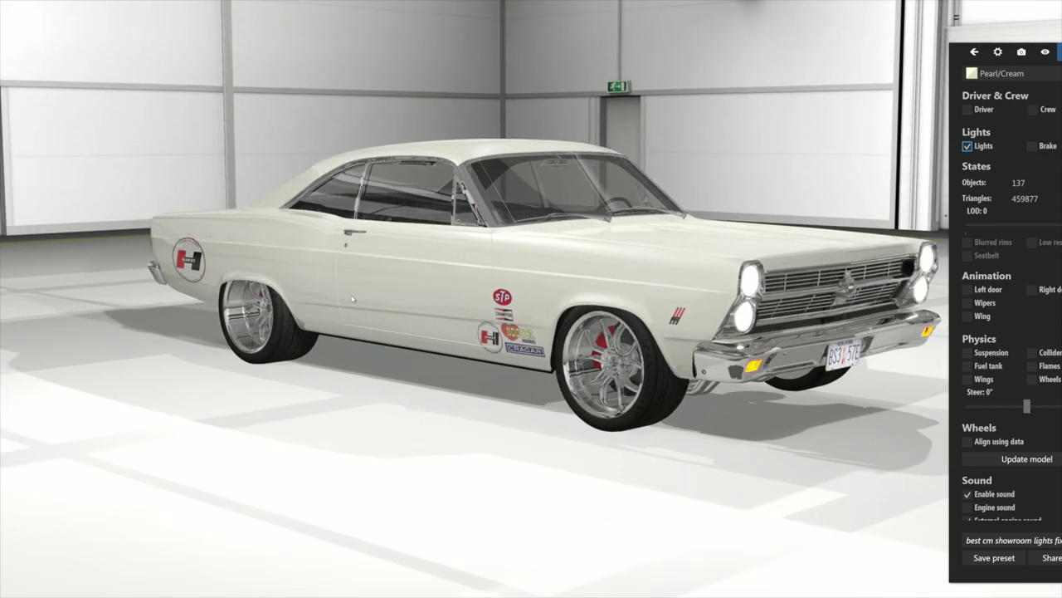
{"action": "left_click_drag", "start_coordinate": [352, 300], "coordinate": [318, 297]}
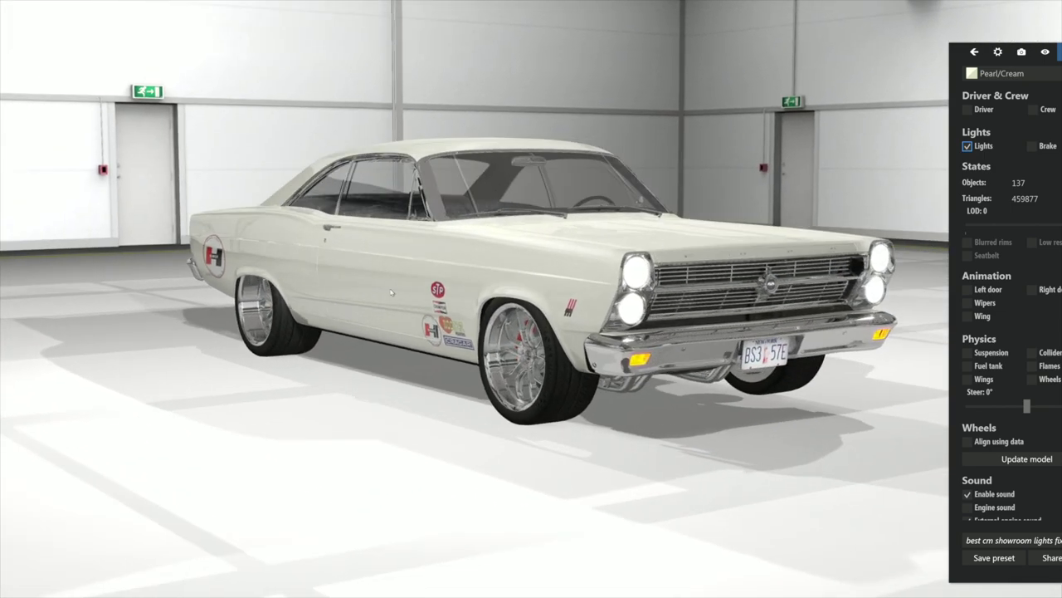
{"action": "left_click_drag", "start_coordinate": [573, 287], "coordinate": [453, 274]}
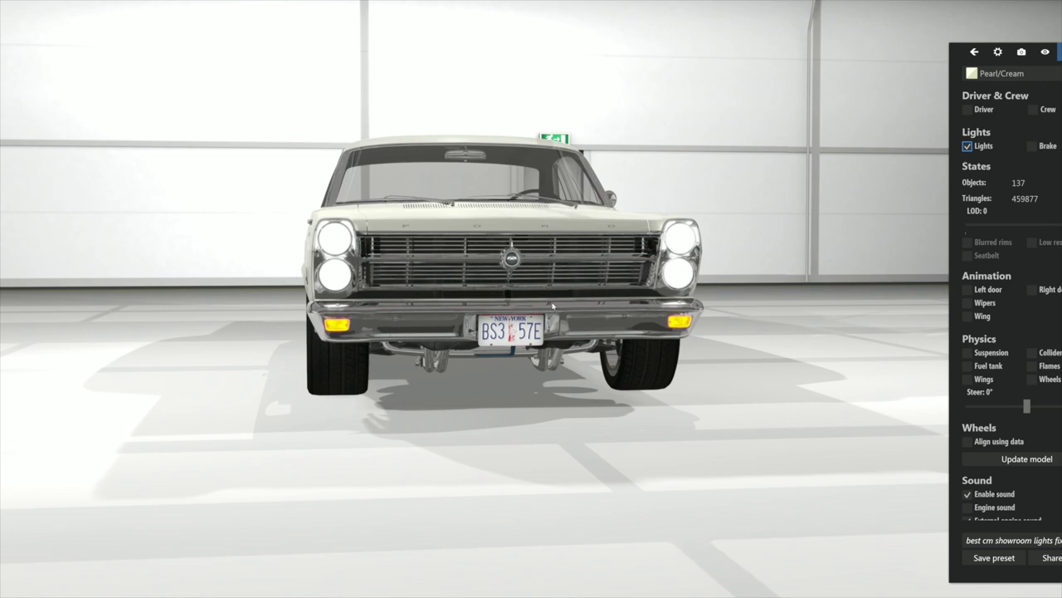
{"action": "left_click_drag", "start_coordinate": [615, 262], "coordinate": [516, 267]}
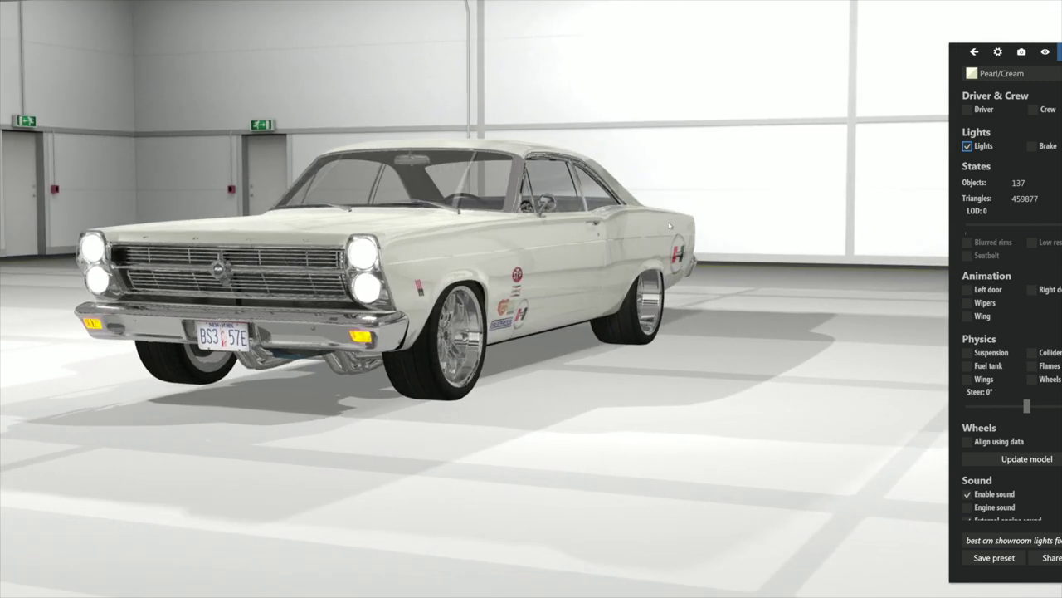
{"action": "left_click", "coordinate": [967, 146]}
{"action": "left_click", "coordinate": [967, 146]}
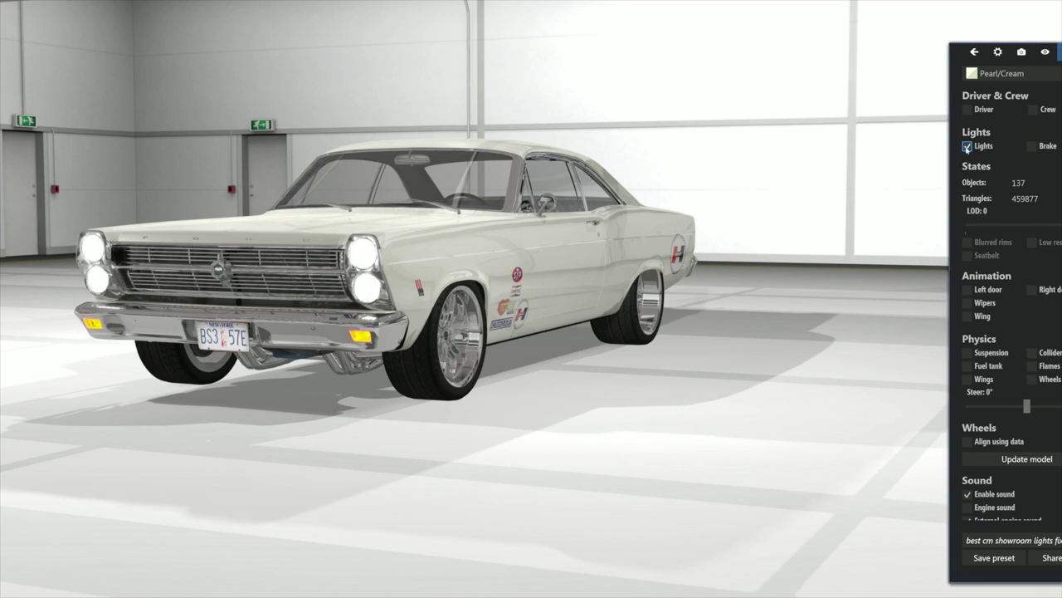
Step: Switch the Fairlane's lights off and inspect the car's side and rear with the lights out
{"action": "left_click", "coordinate": [967, 146]}
{"action": "left_click", "coordinate": [966, 146]}
{"action": "left_click", "coordinate": [966, 146]}
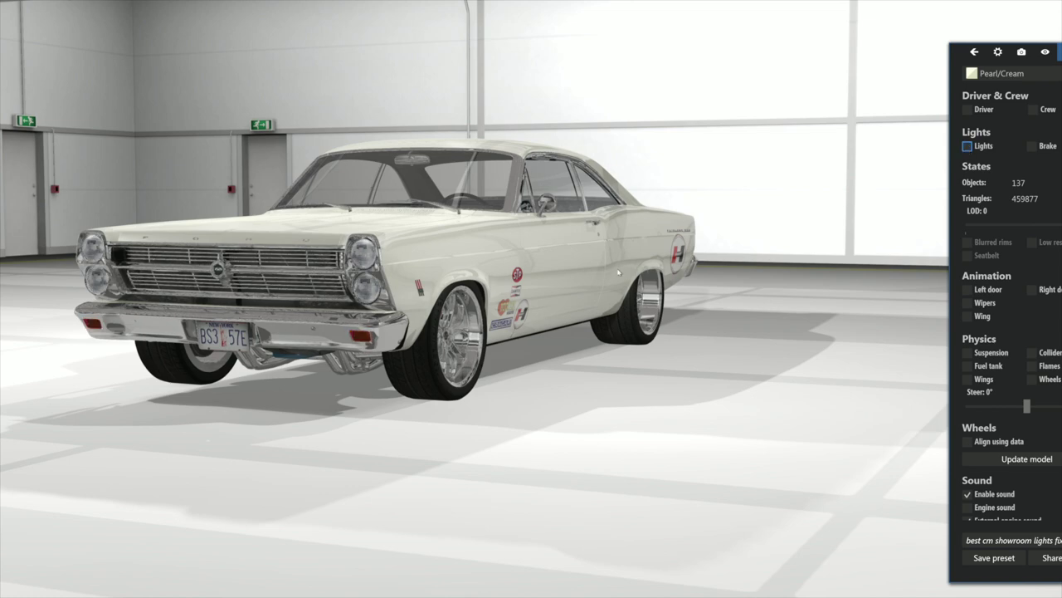
{"action": "left_click_drag", "start_coordinate": [616, 270], "coordinate": [457, 273]}
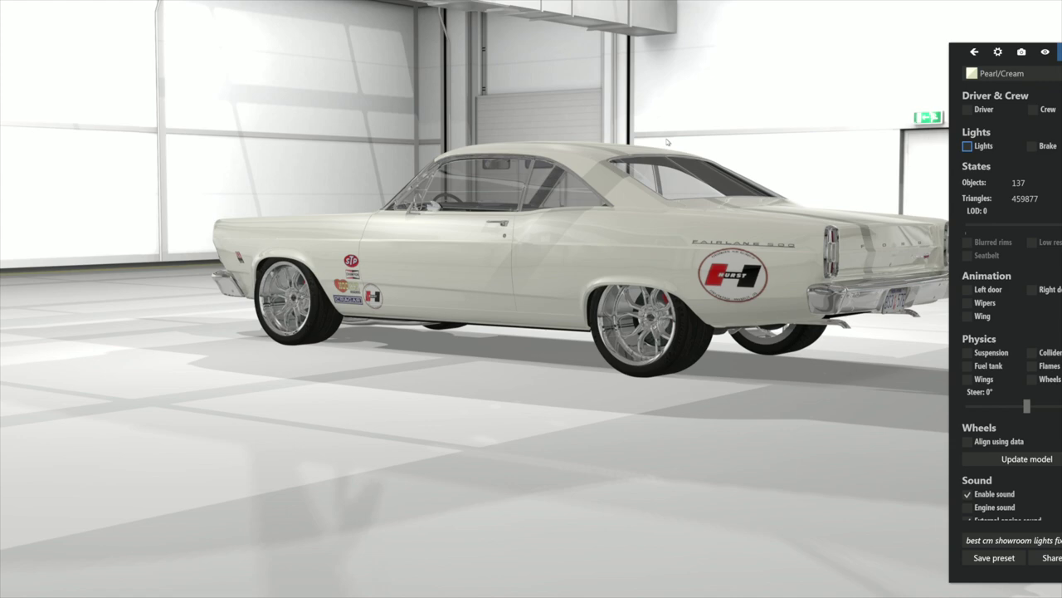
{"action": "left_click_drag", "start_coordinate": [658, 243], "coordinate": [482, 246]}
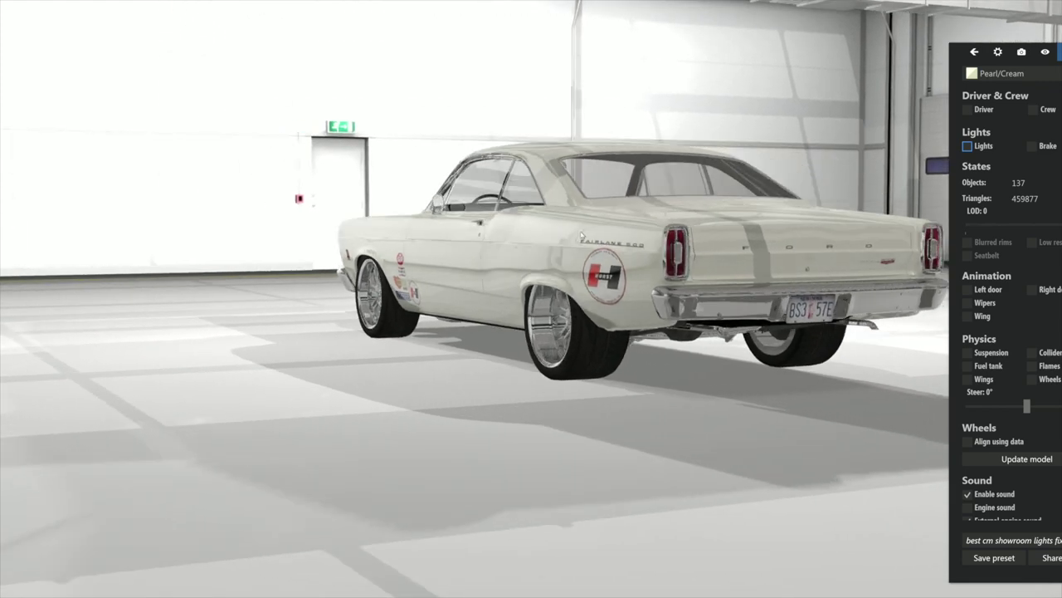
Step: Look up the materials and textures of the rear licence plate, the body paint and the chrome trim
{"action": "left_click", "coordinate": [974, 52]}
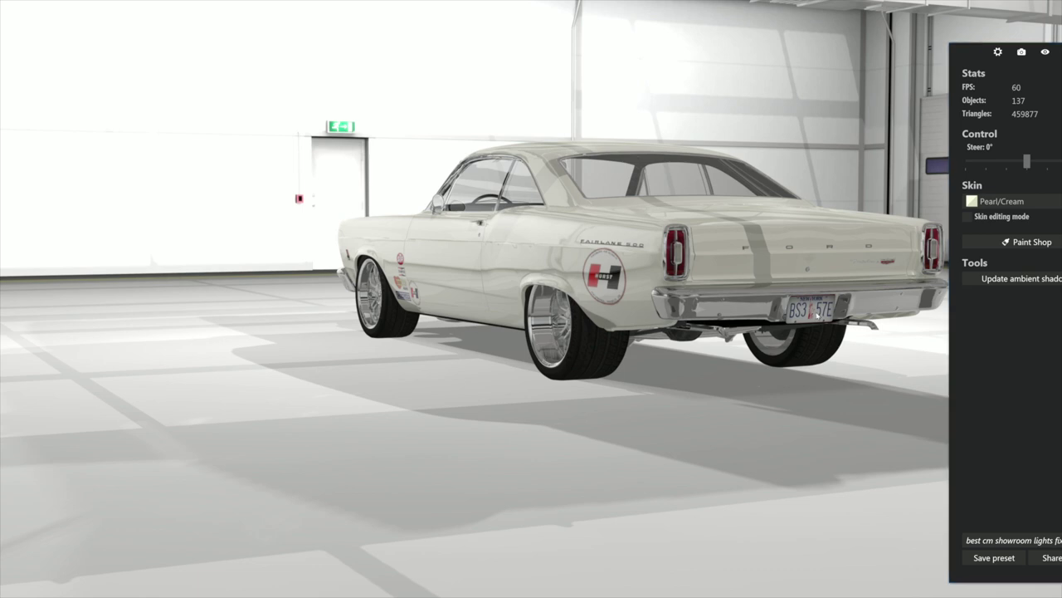
{"action": "left_click", "coordinate": [813, 313]}
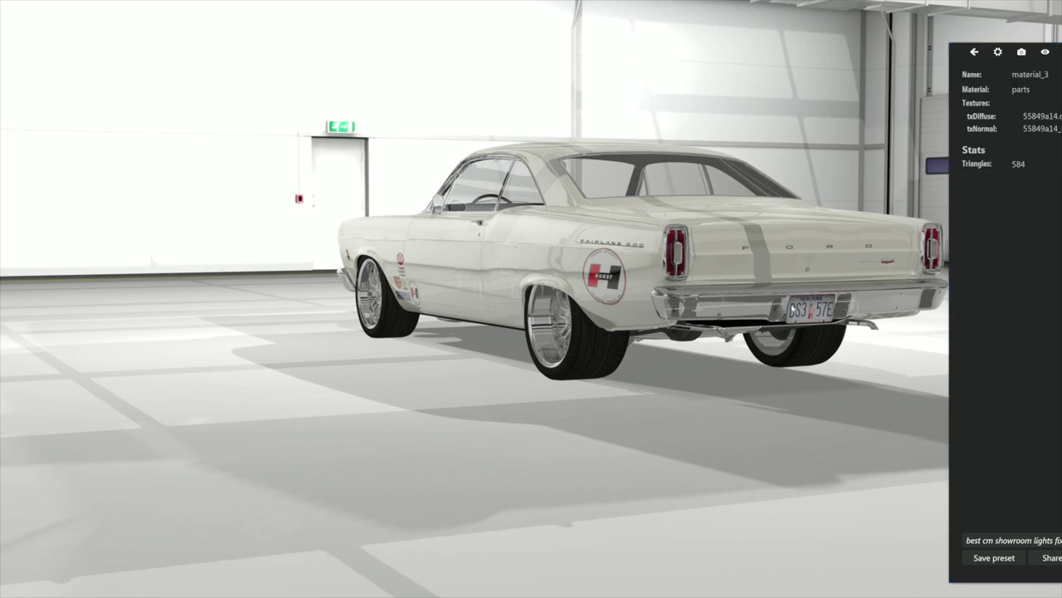
{"action": "left_click", "coordinate": [747, 257]}
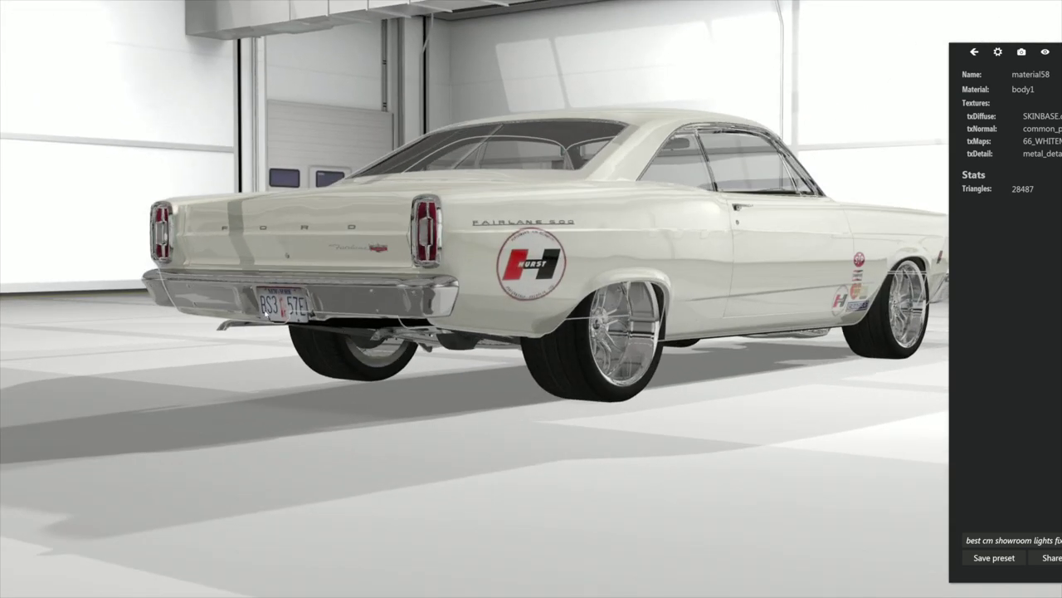
{"action": "left_click", "coordinate": [797, 234]}
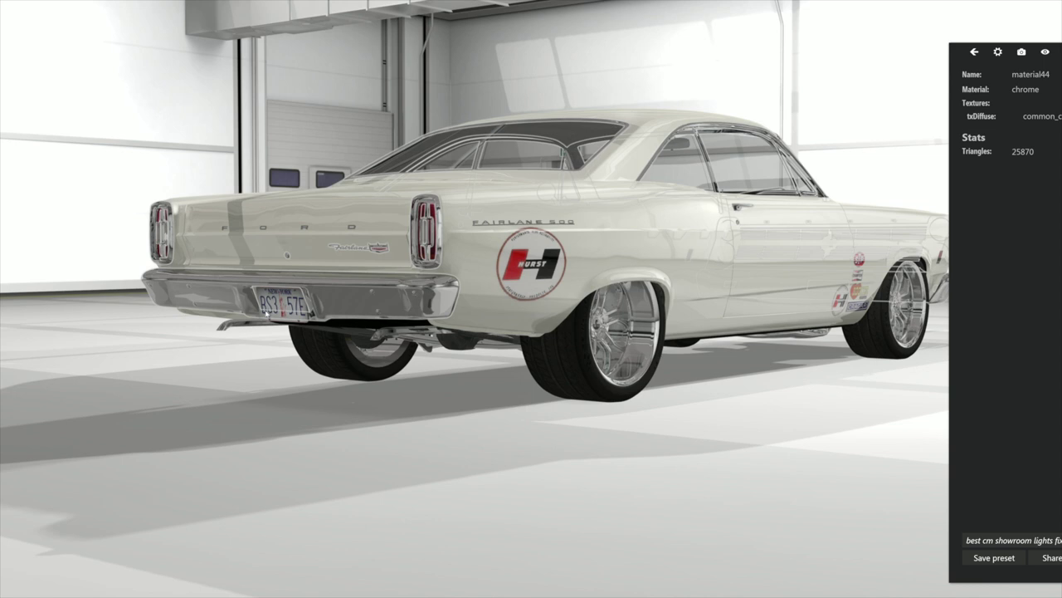
Step: Move the settings window clear of the car's front and view the front licence plate's diffuse texture, 55849a14.dds
{"action": "left_click_drag", "start_coordinate": [959, 52], "coordinate": [889, 52]}
{"action": "left_click_drag", "start_coordinate": [567, 284], "coordinate": [257, 284]}
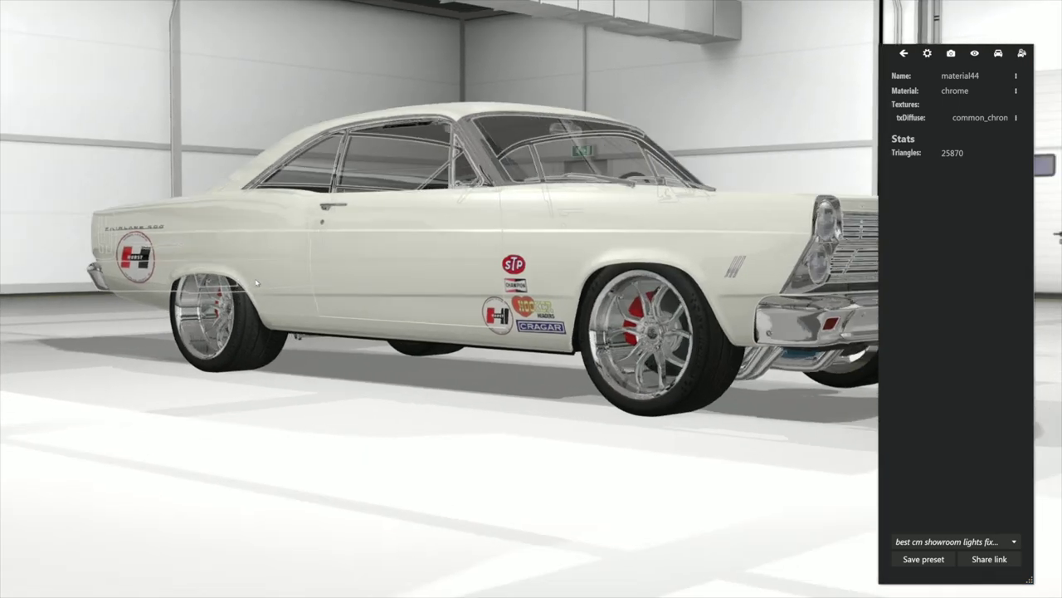
{"action": "scroll", "coordinate": [790, 294], "scroll_direction": "down", "scroll_amount": 2}
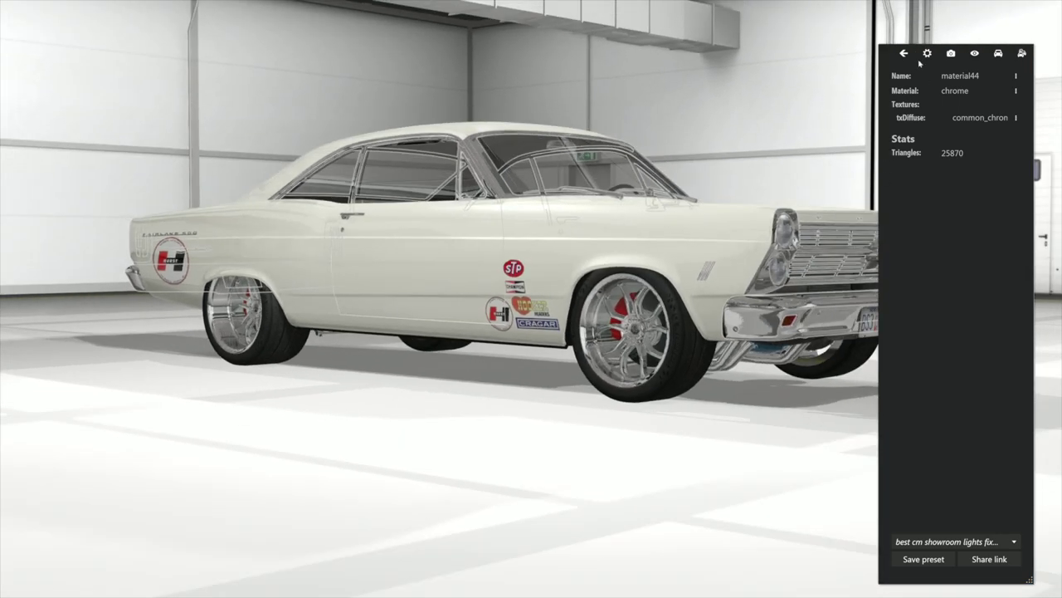
{"action": "left_click_drag", "start_coordinate": [921, 66], "coordinate": [158, 104]}
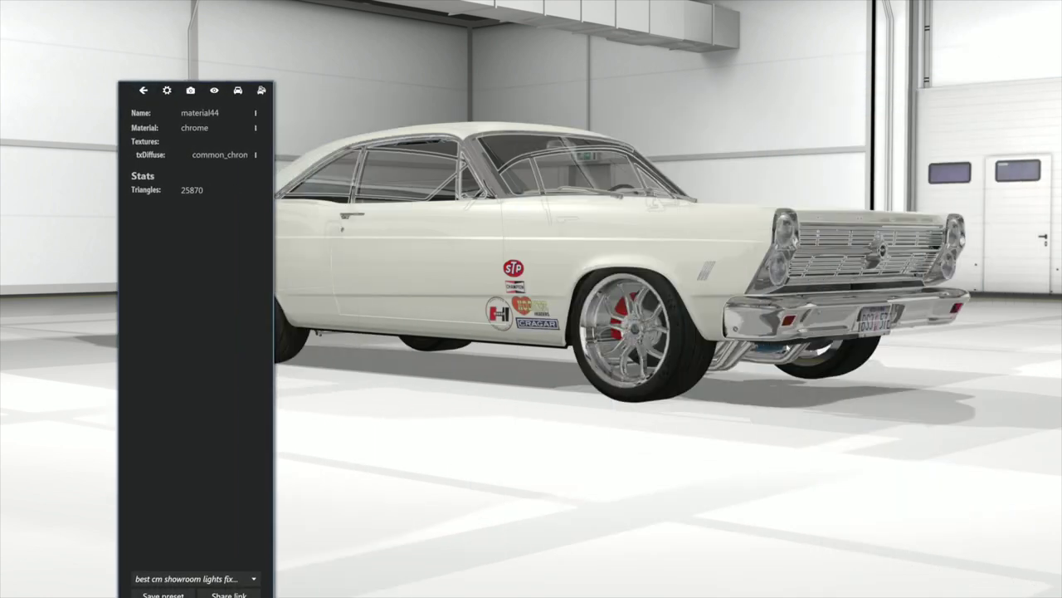
{"action": "left_click", "coordinate": [876, 336]}
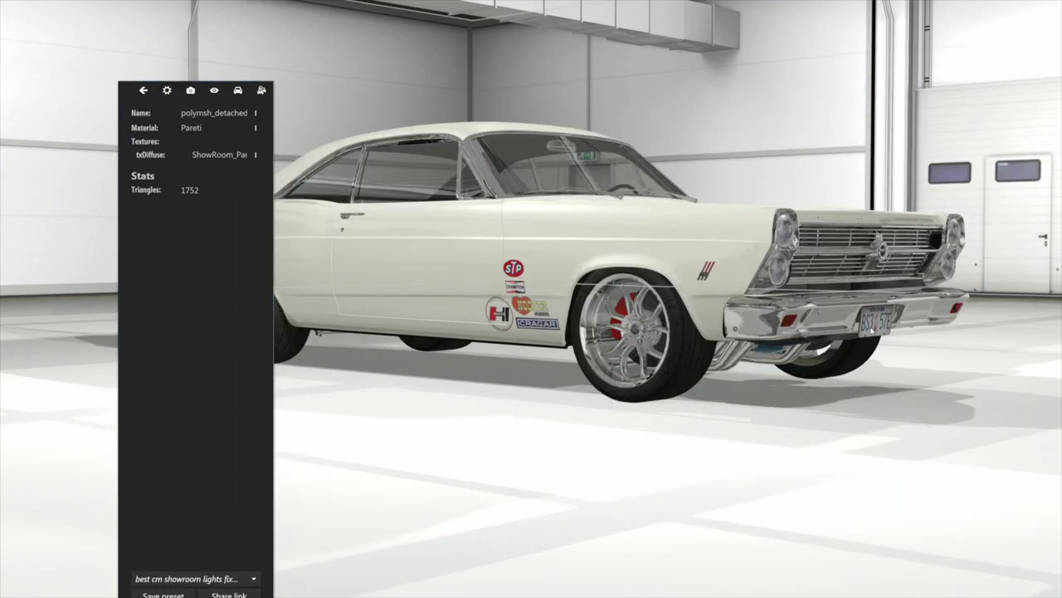
{"action": "left_click", "coordinate": [868, 332]}
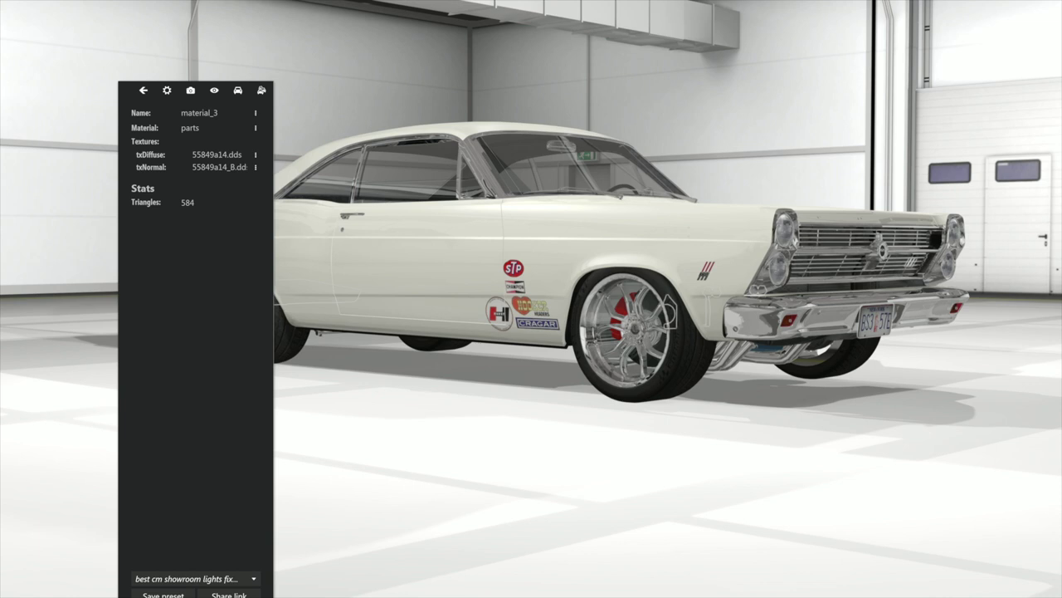
{"action": "left_click", "coordinate": [256, 156]}
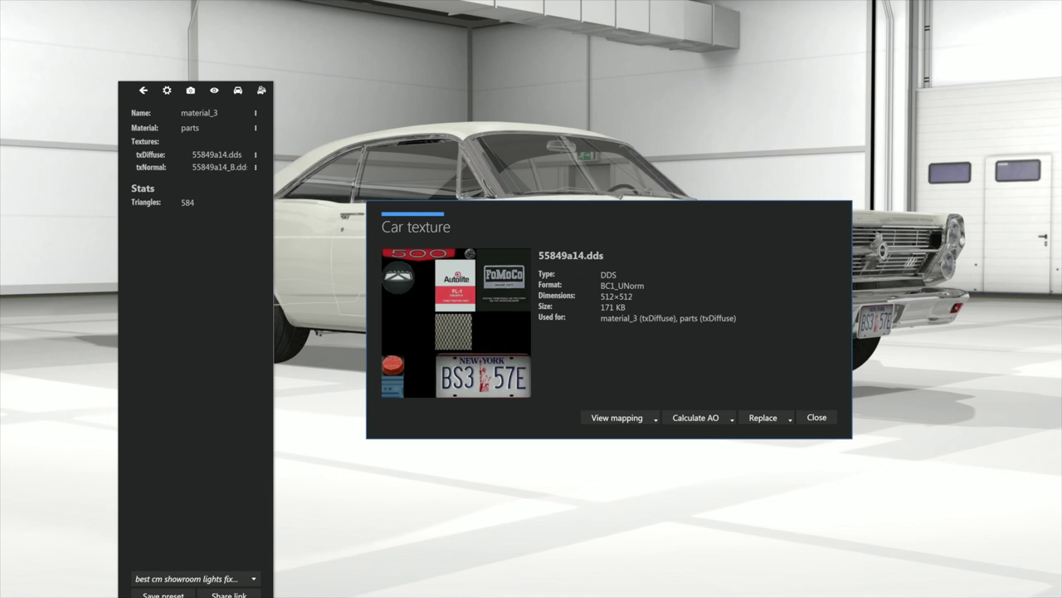
{"action": "left_click", "coordinate": [817, 417]}
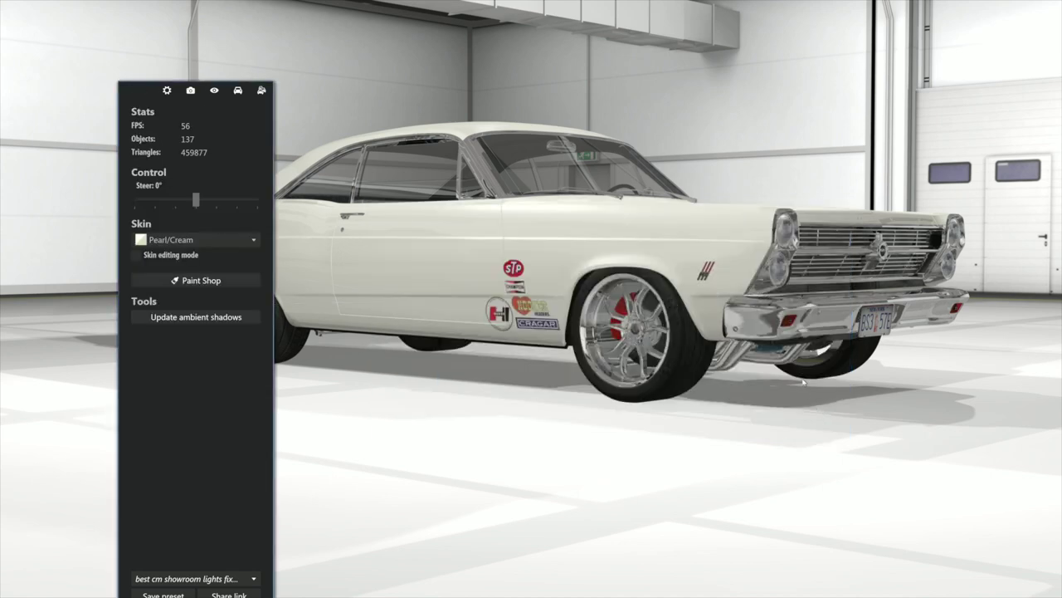
Step: Leave the showroom, minimize Content Manager and open the texture folder of ford_fairlane66 in Windows Explorer
{"action": "key", "text": "Escape"}
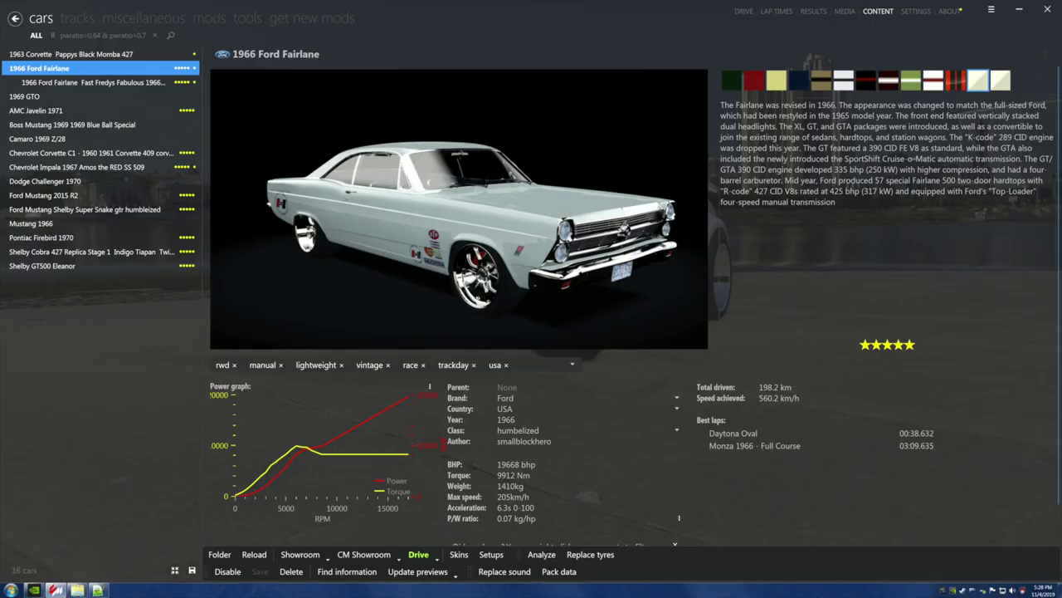
{"action": "left_click", "coordinate": [1019, 9]}
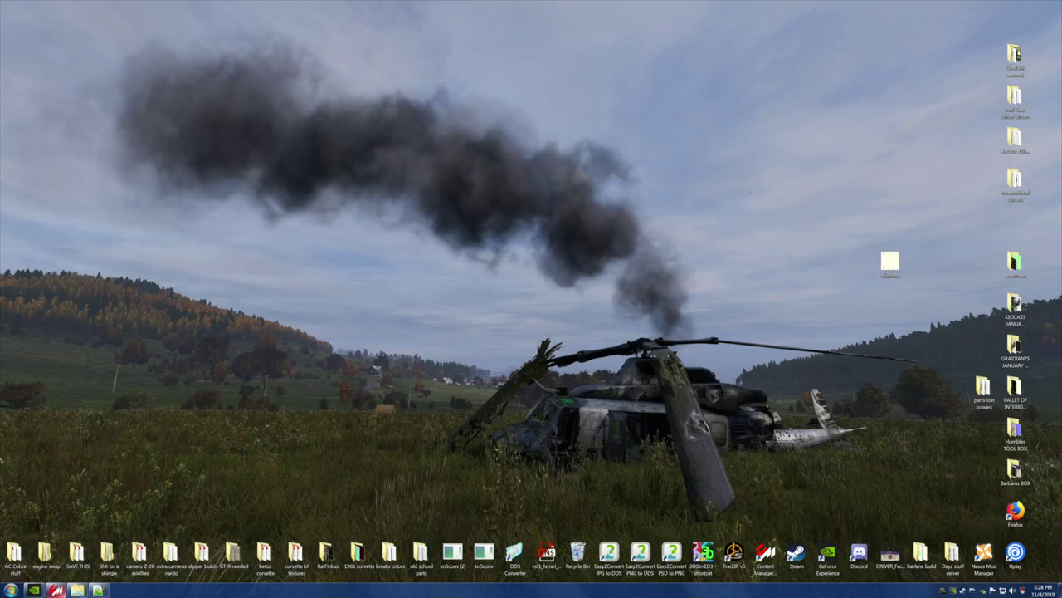
{"action": "left_click", "coordinate": [76, 590]}
{"action": "left_click", "coordinate": [306, 30]}
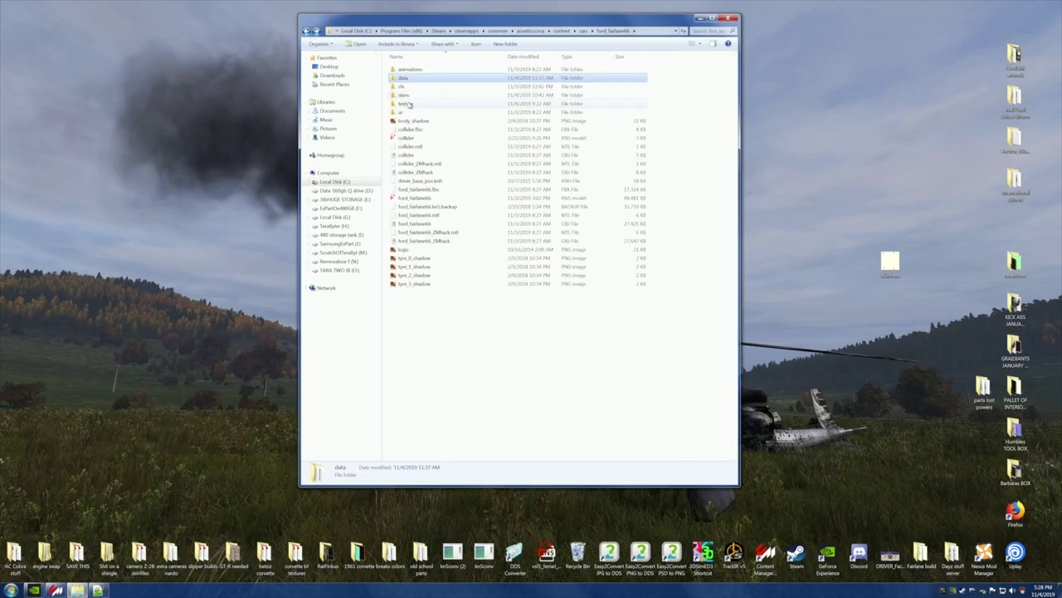
{"action": "double_click", "coordinate": [409, 104]}
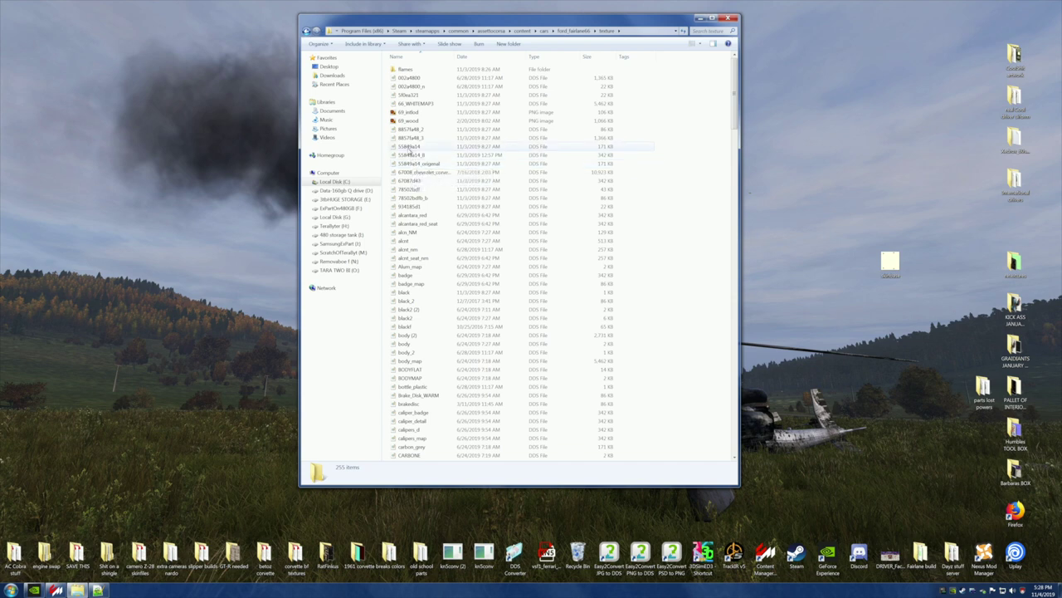
Step: Copy the 55849a14 DDS file from the texture folder to the desktop
{"action": "left_click", "coordinate": [409, 147]}
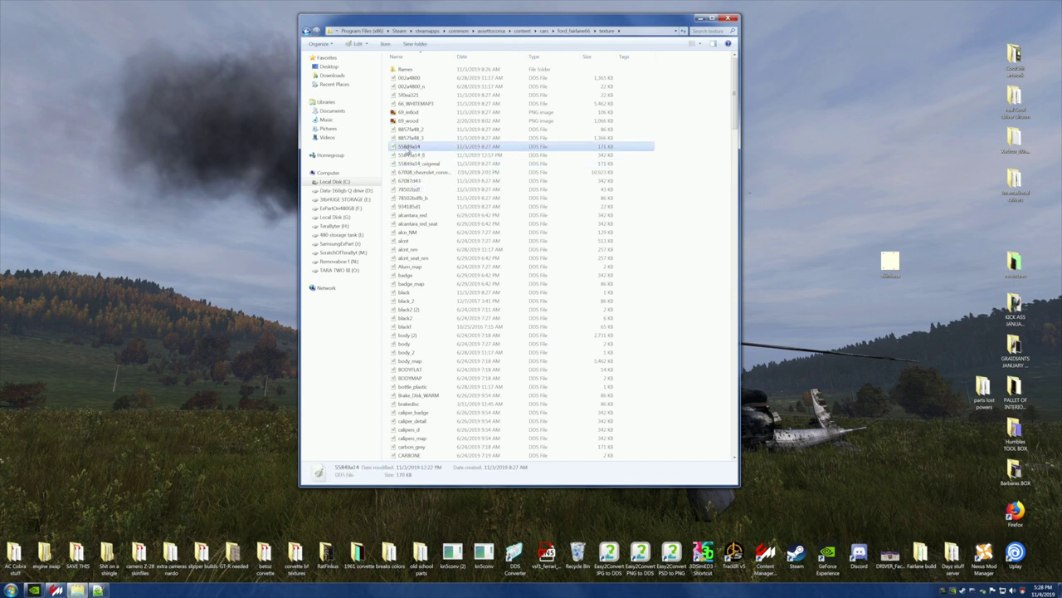
{"action": "right_click", "coordinate": [408, 150]}
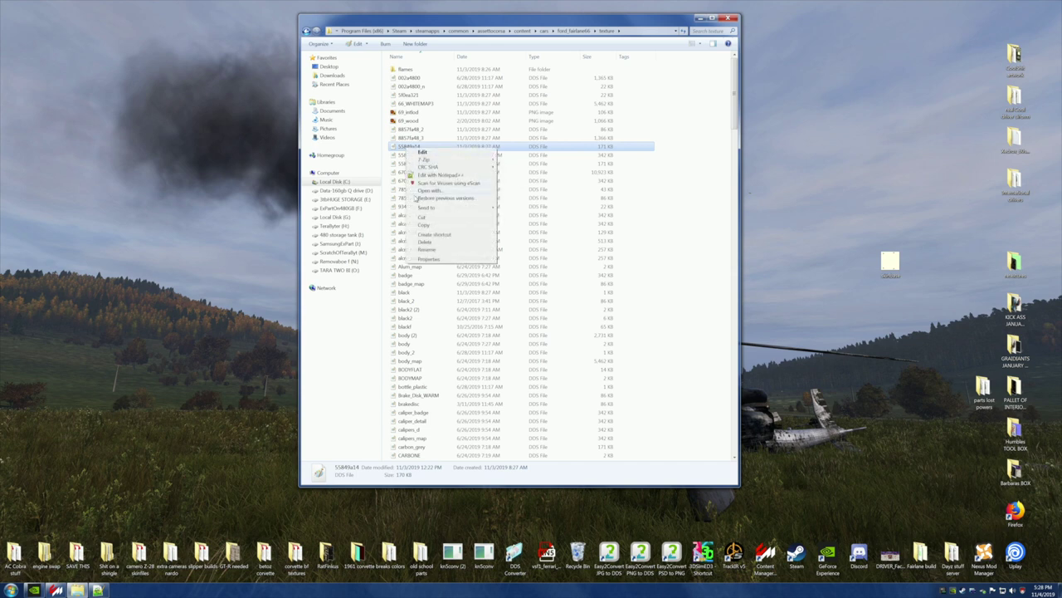
{"action": "left_click", "coordinate": [422, 226]}
{"action": "right_click", "coordinate": [817, 101]}
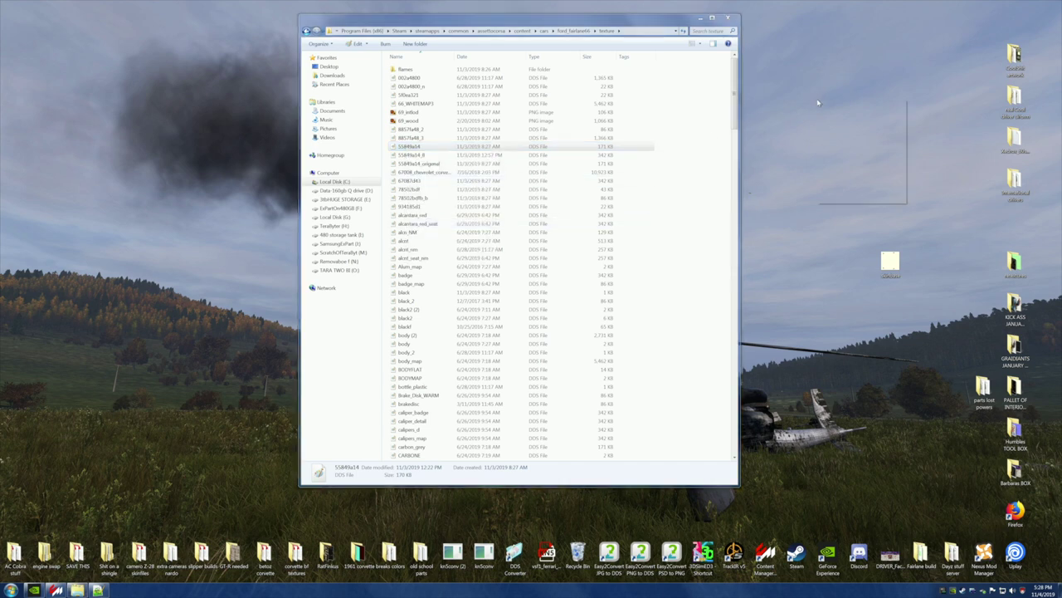
{"action": "left_click", "coordinate": [836, 130]}
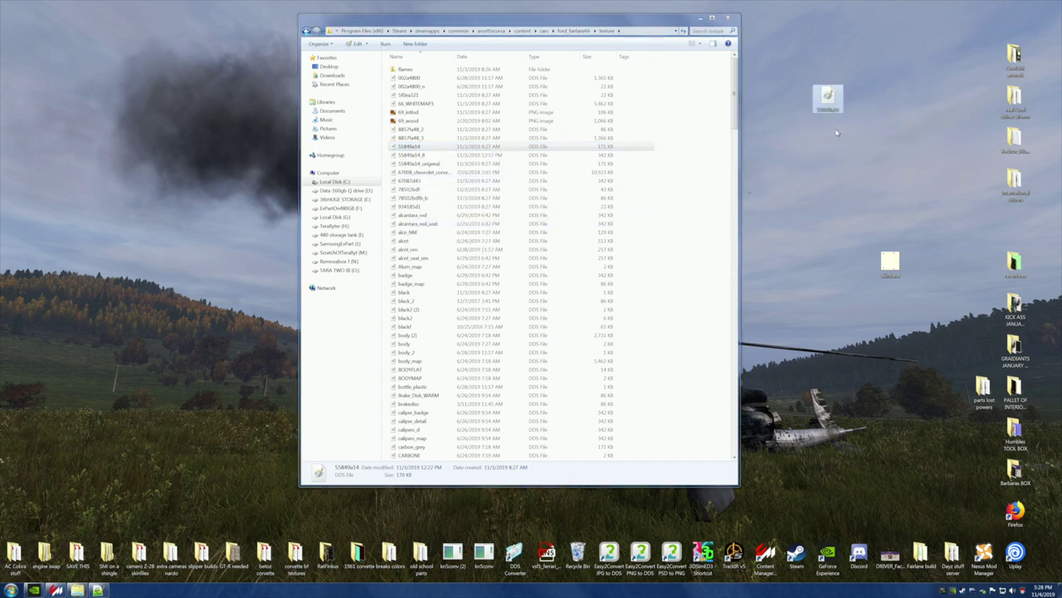
Step: Copy the 55849a14_B DDS file to the desktop as well and close the texture folder
{"action": "left_click", "coordinate": [413, 155]}
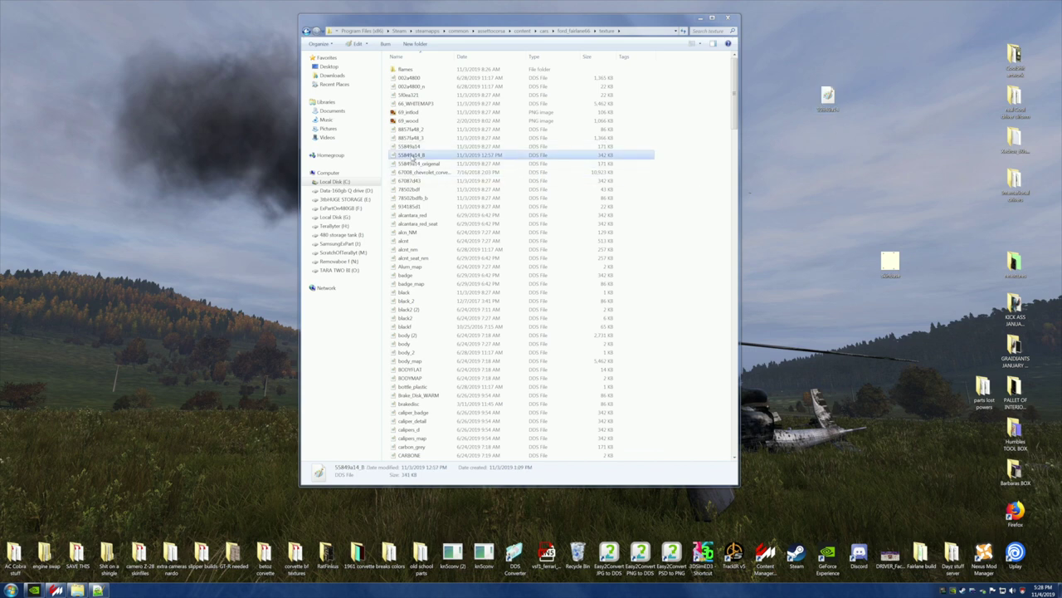
{"action": "right_click", "coordinate": [419, 155]}
{"action": "mouse_move", "coordinate": [433, 216]}
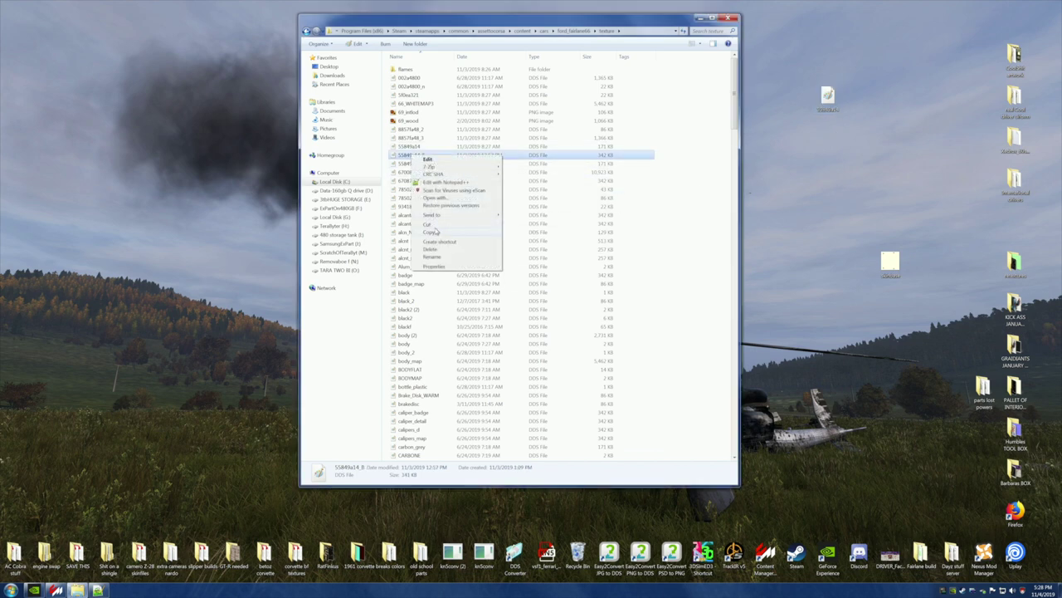
{"action": "left_click", "coordinate": [435, 232]}
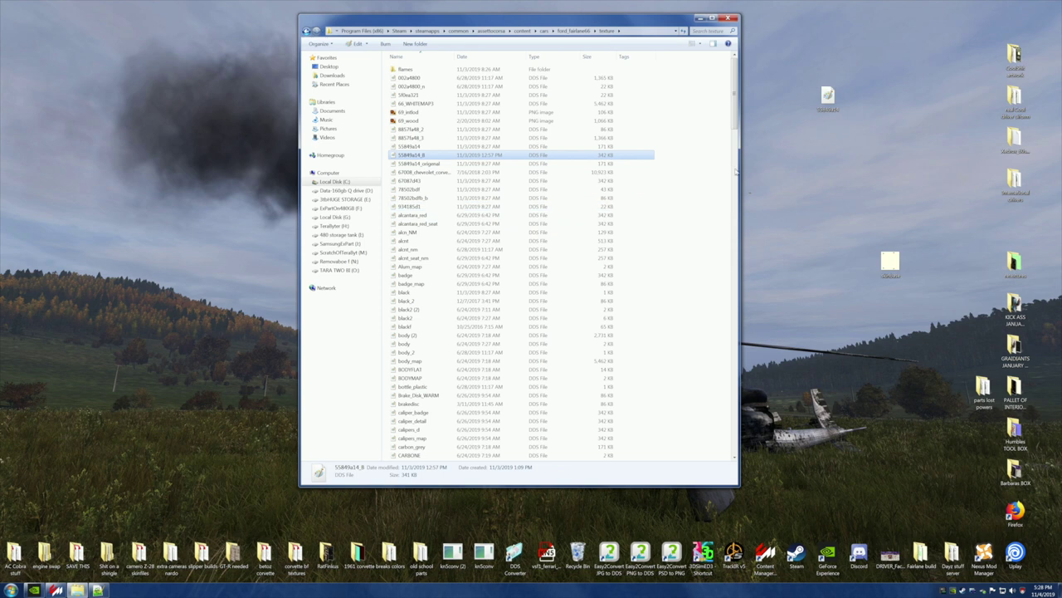
{"action": "right_click", "coordinate": [862, 102]}
{"action": "left_click", "coordinate": [874, 130]}
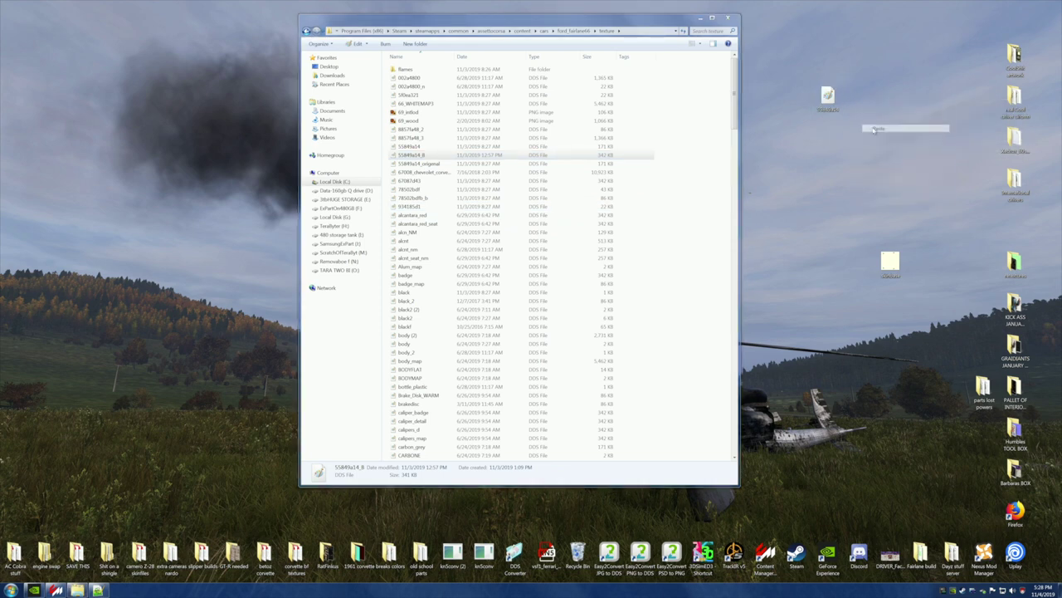
{"action": "left_click", "coordinate": [728, 17]}
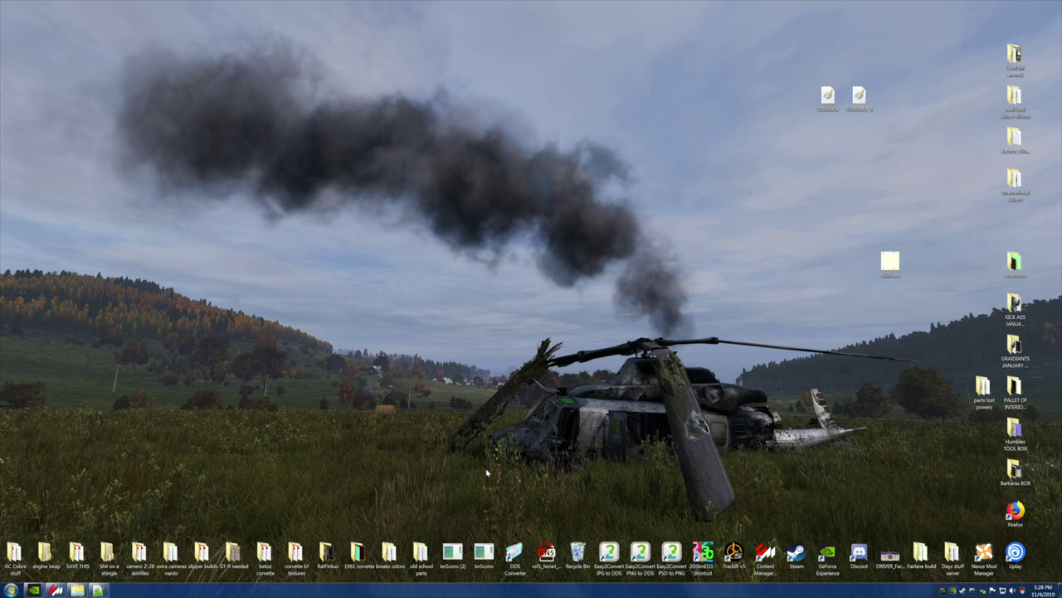
Step: Convert the desktop's 55849a14.dds to JPG/JPEG with DDS Converter, saving to the desktop, and close the converter
{"action": "double_click", "coordinate": [514, 554]}
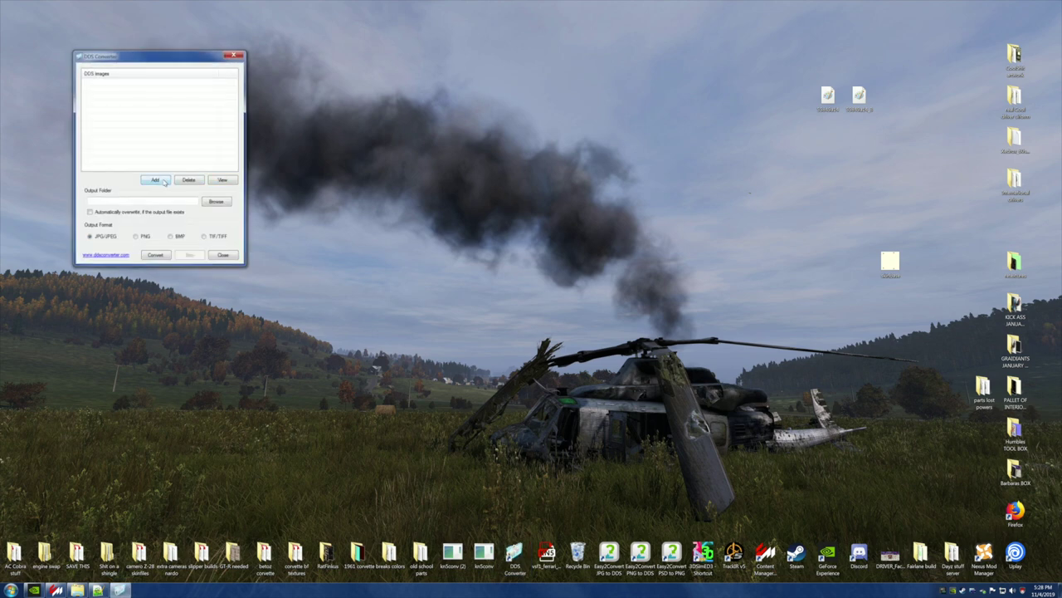
{"action": "left_click", "coordinate": [154, 181]}
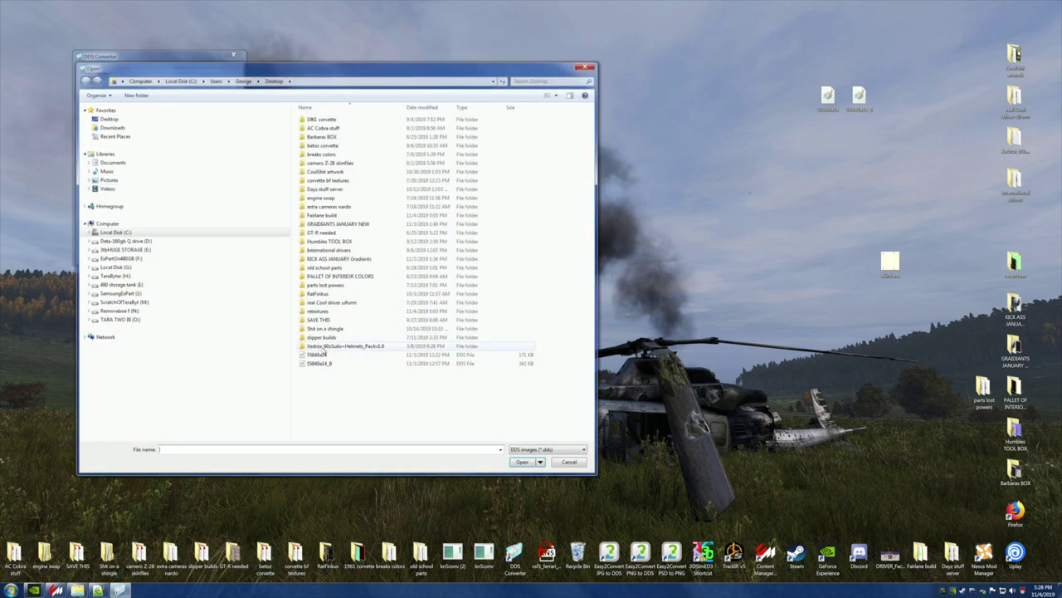
{"action": "left_click", "coordinate": [318, 355]}
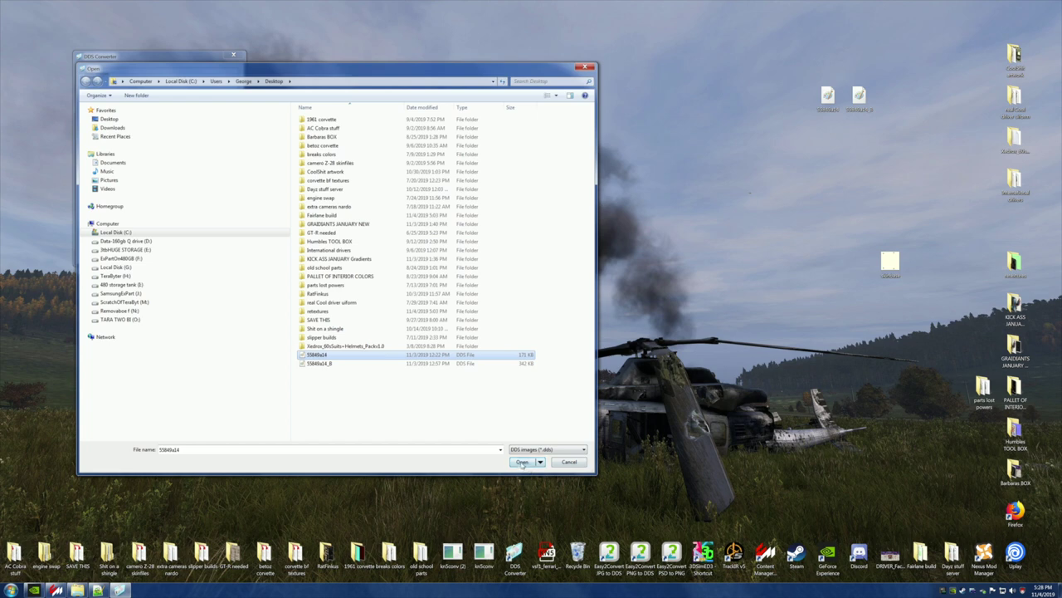
{"action": "left_click", "coordinate": [524, 463]}
{"action": "left_click", "coordinate": [161, 255]}
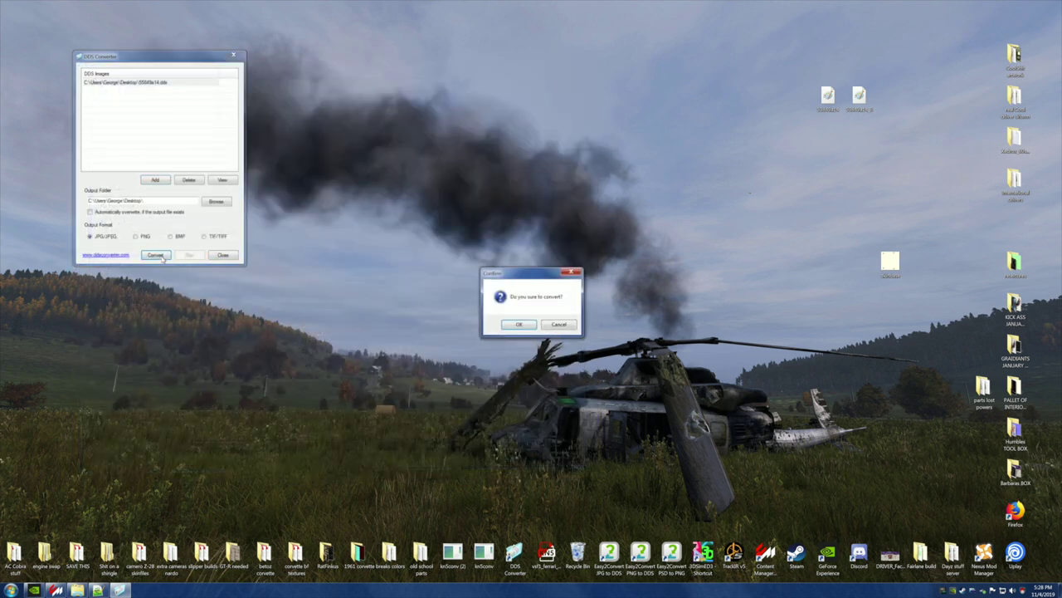
{"action": "left_click", "coordinate": [517, 327]}
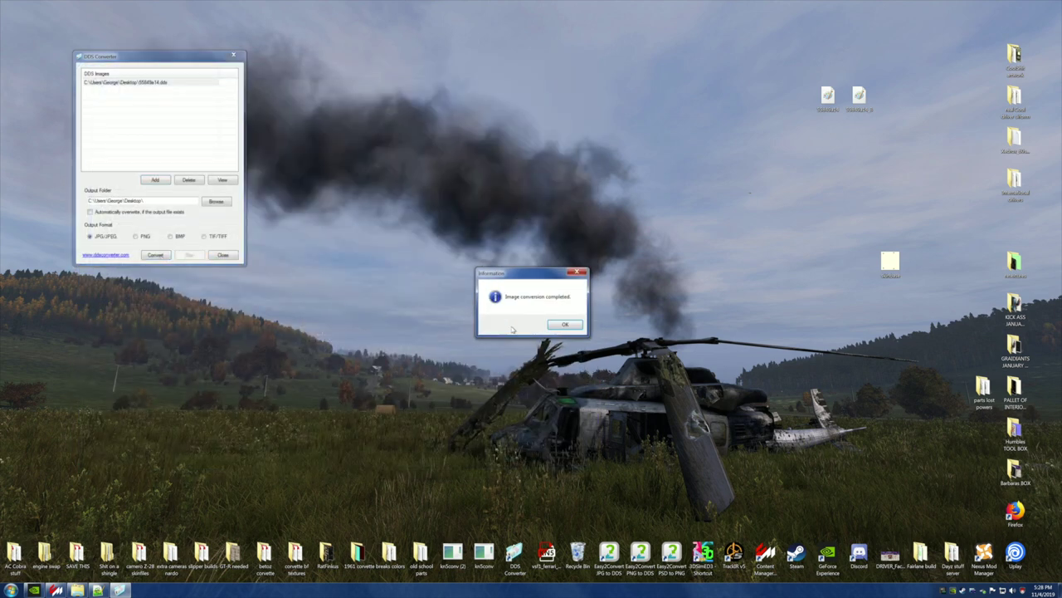
{"action": "left_click", "coordinate": [554, 326]}
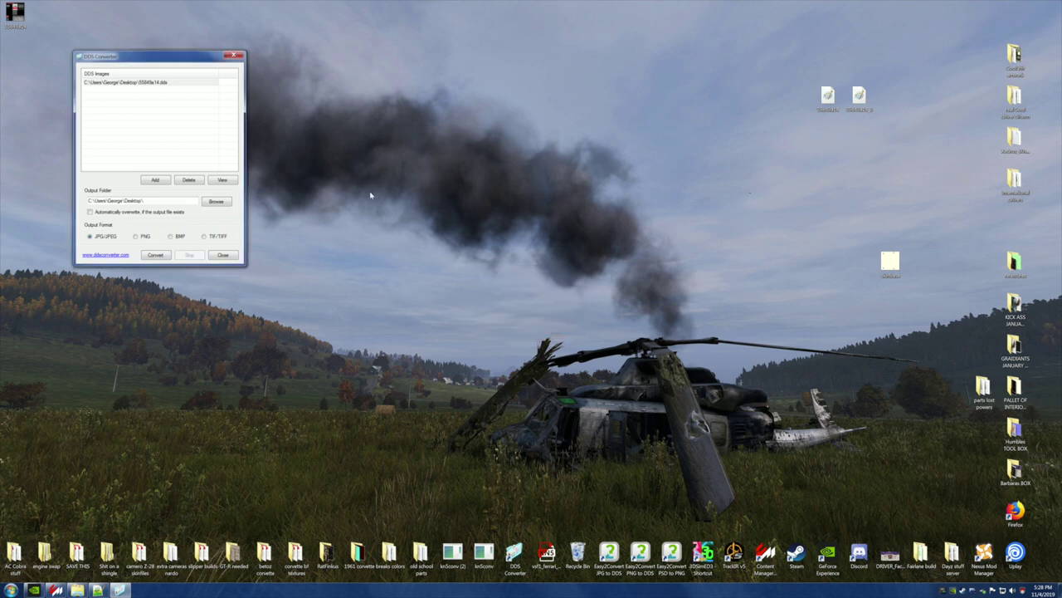
{"action": "left_click", "coordinate": [235, 56]}
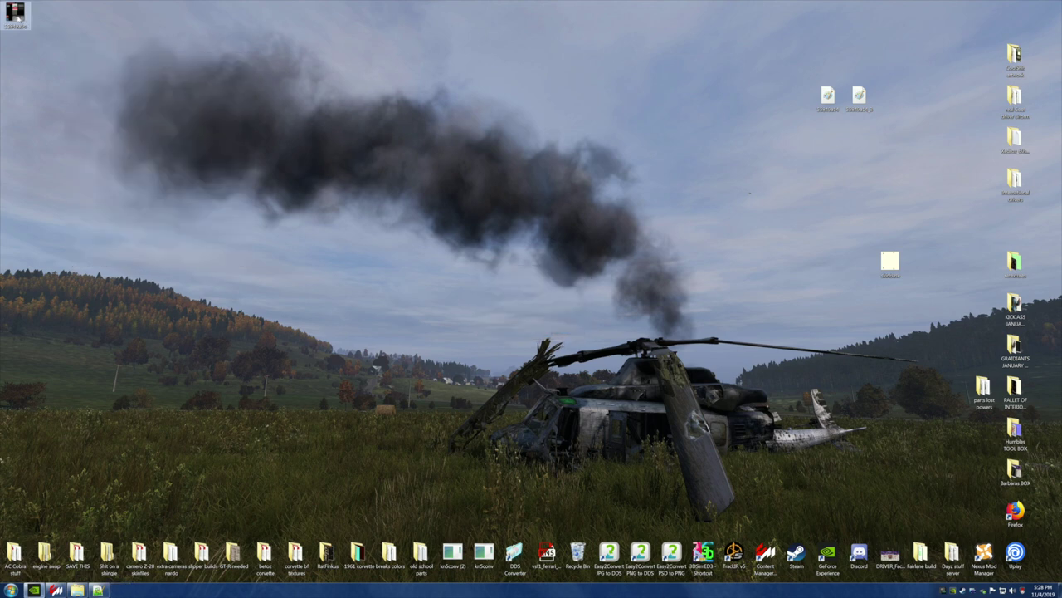
Step: Open the desktop's 55849a14 JPG in Paint, magnify it to 200% and shrink the window aside to keep the desktop accessible
{"action": "left_click_drag", "start_coordinate": [267, 137], "coordinate": [479, 198]}
{"action": "right_click", "coordinate": [485, 182]}
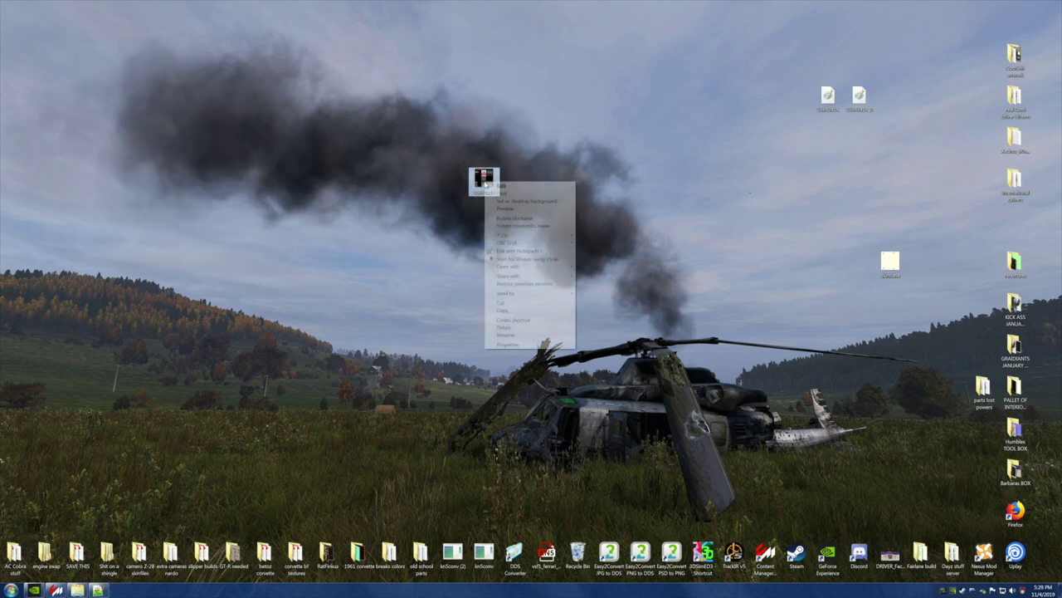
{"action": "left_click", "coordinate": [508, 187]}
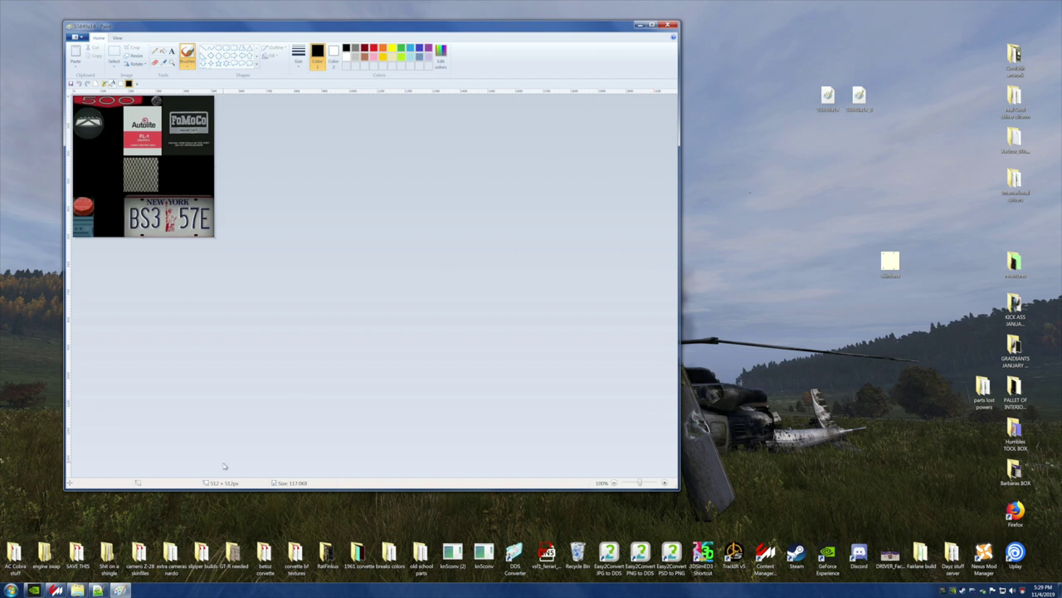
{"action": "left_click", "coordinate": [664, 483]}
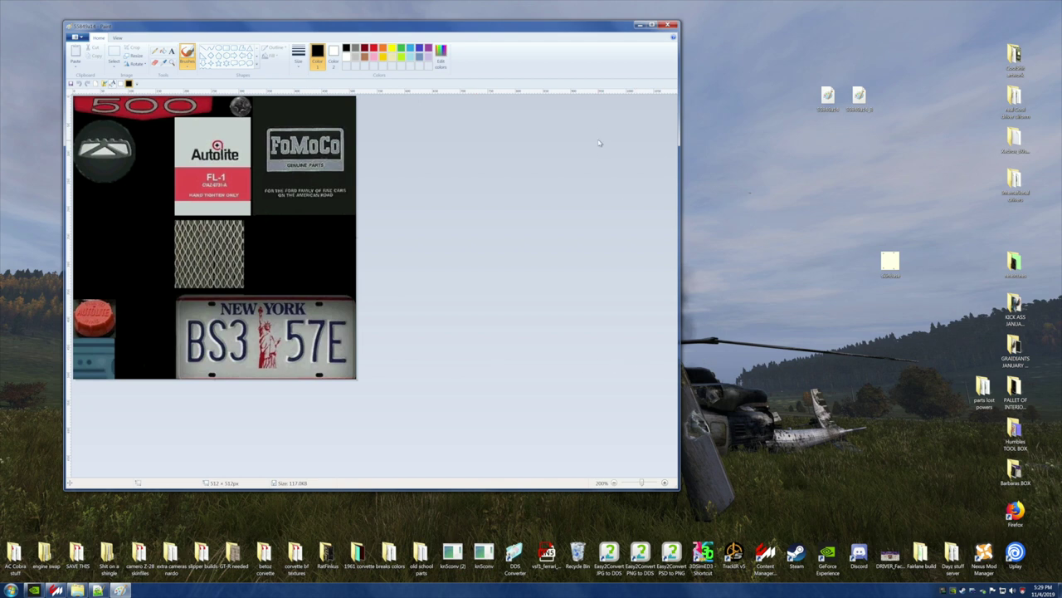
{"action": "left_click_drag", "start_coordinate": [678, 141], "coordinate": [454, 151]}
{"action": "left_click_drag", "start_coordinate": [404, 29], "coordinate": [347, 25]}
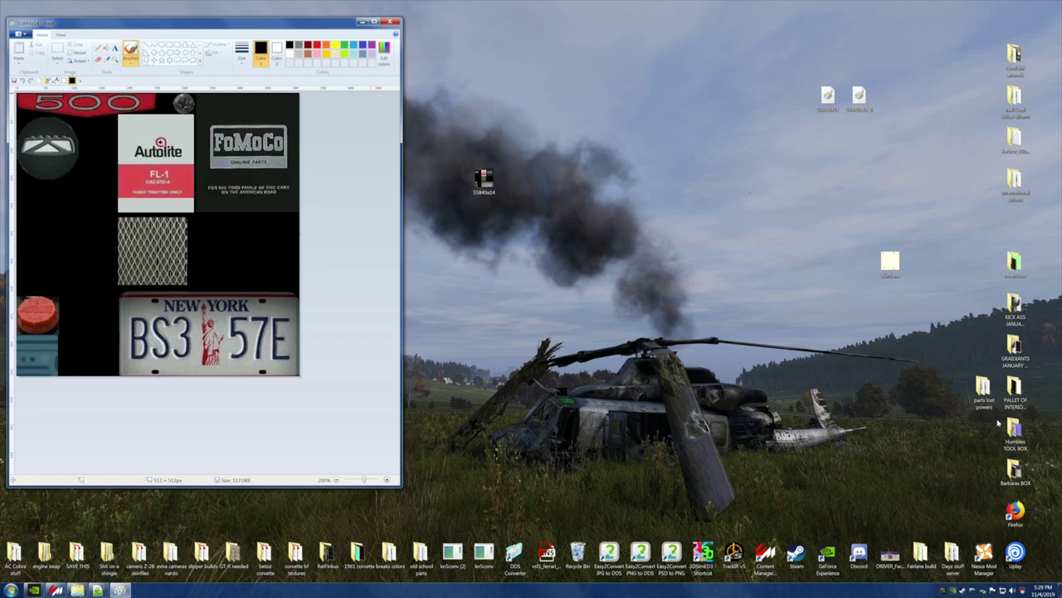
Step: Open the British Columbia folder inside Barbaras BOX, LICENSE PLATES, Canada
{"action": "left_click", "coordinate": [1014, 471]}
{"action": "double_click", "coordinate": [1014, 470]}
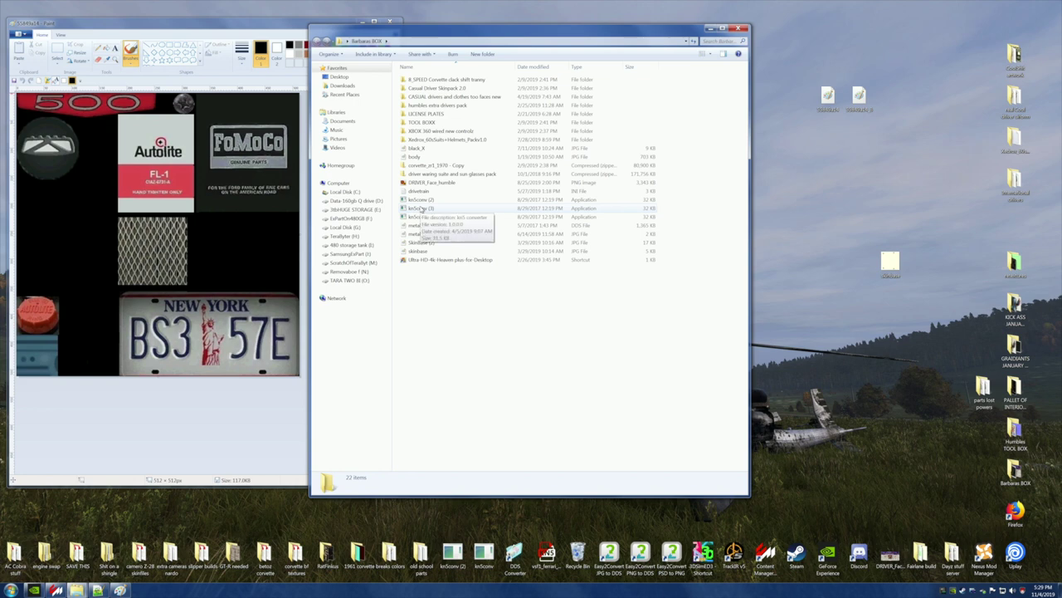
{"action": "double_click", "coordinate": [421, 114]}
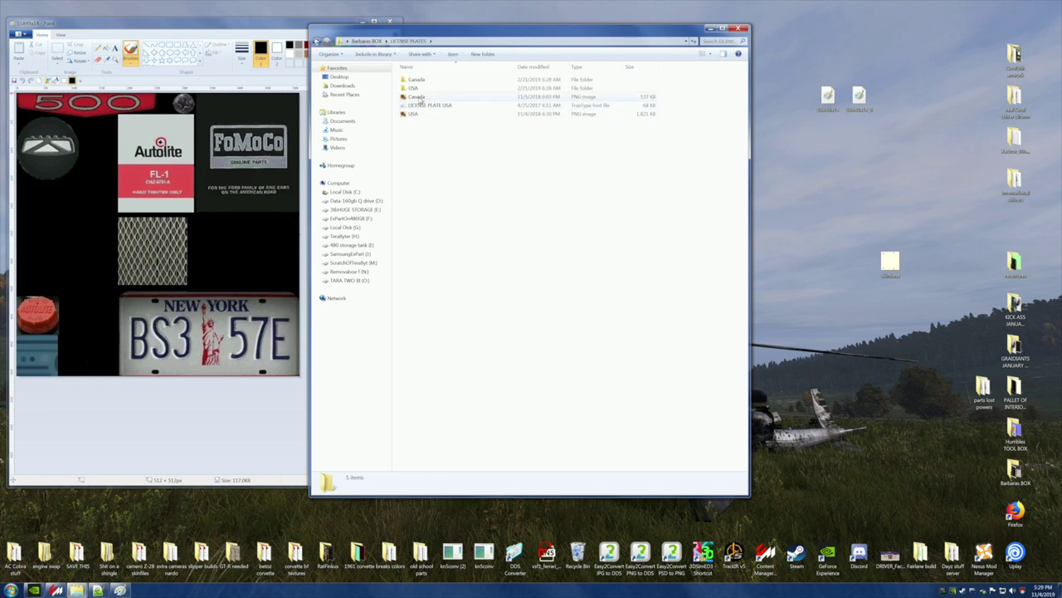
{"action": "double_click", "coordinate": [418, 80]}
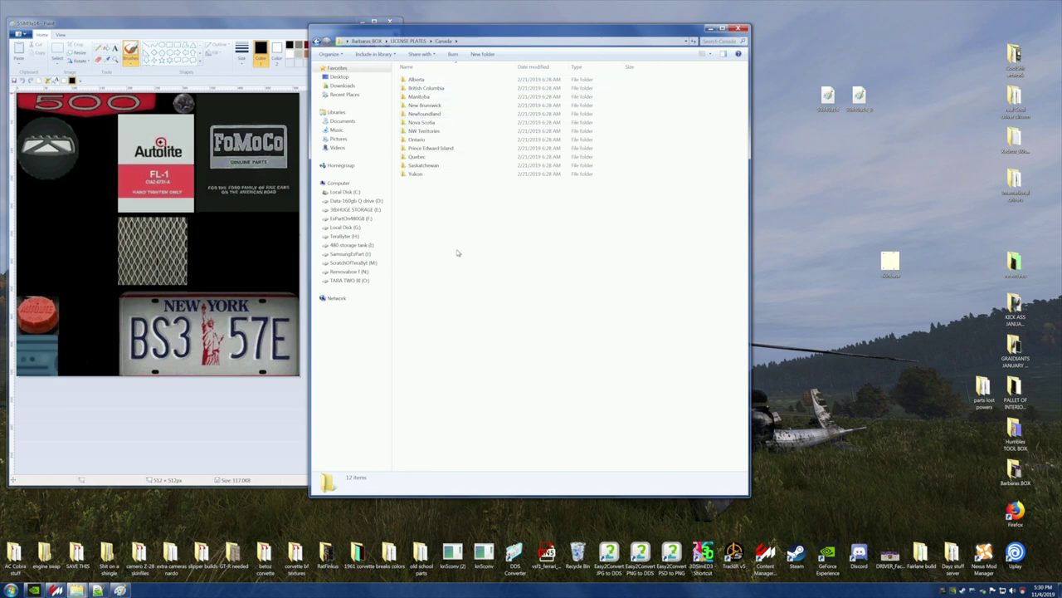
{"action": "double_click", "coordinate": [417, 89]}
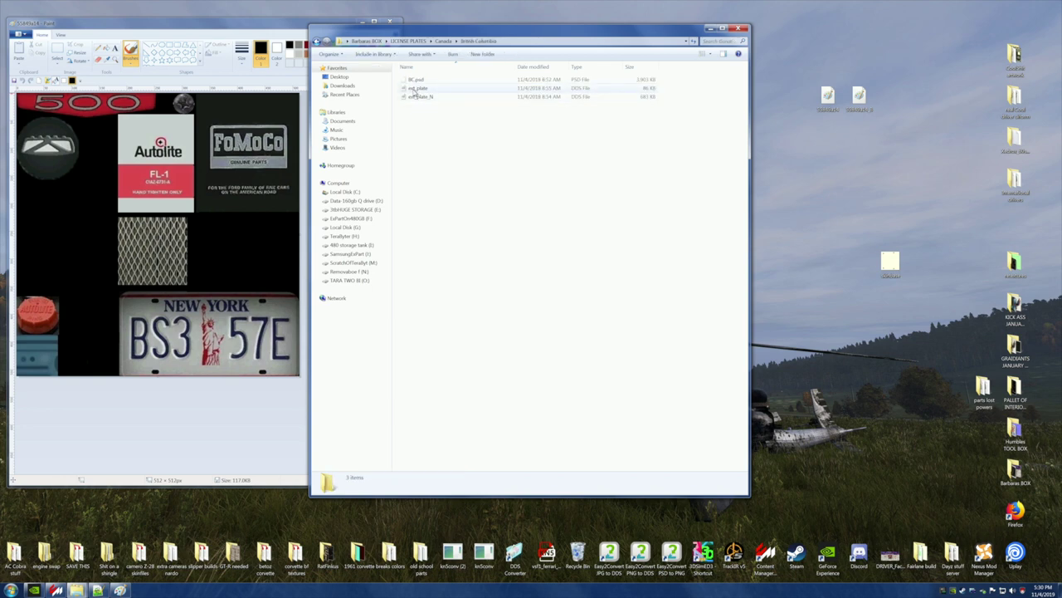
Step: Copy the ext_plate and ext_plate_N DDS files to the desktop, close their folder and place ext_plate separately
{"action": "left_click", "coordinate": [415, 91]}
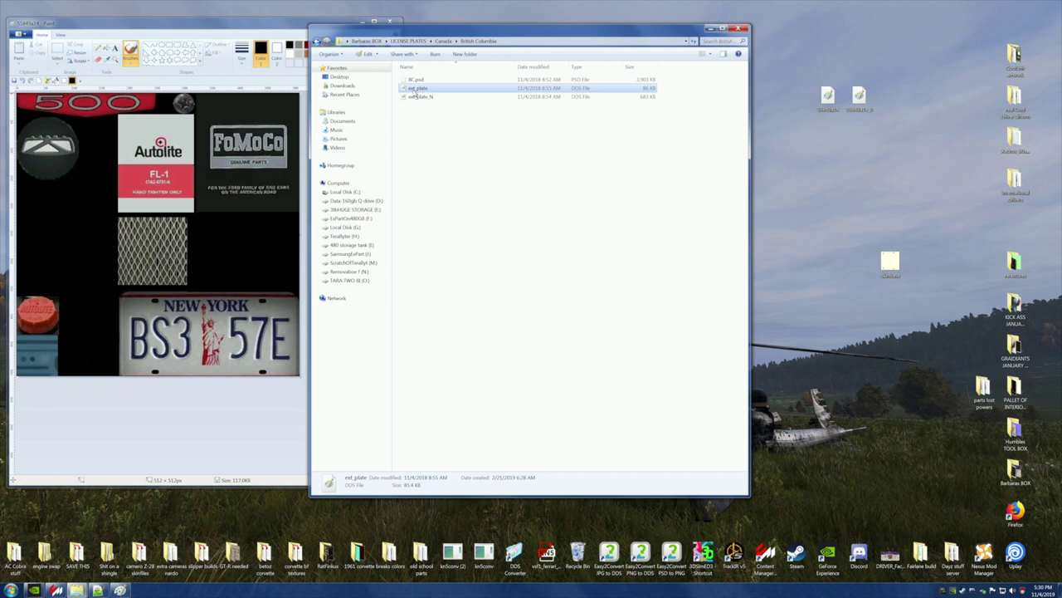
{"action": "left_click", "coordinate": [416, 98], "text": "ctrl"}
{"action": "right_click", "coordinate": [416, 98]}
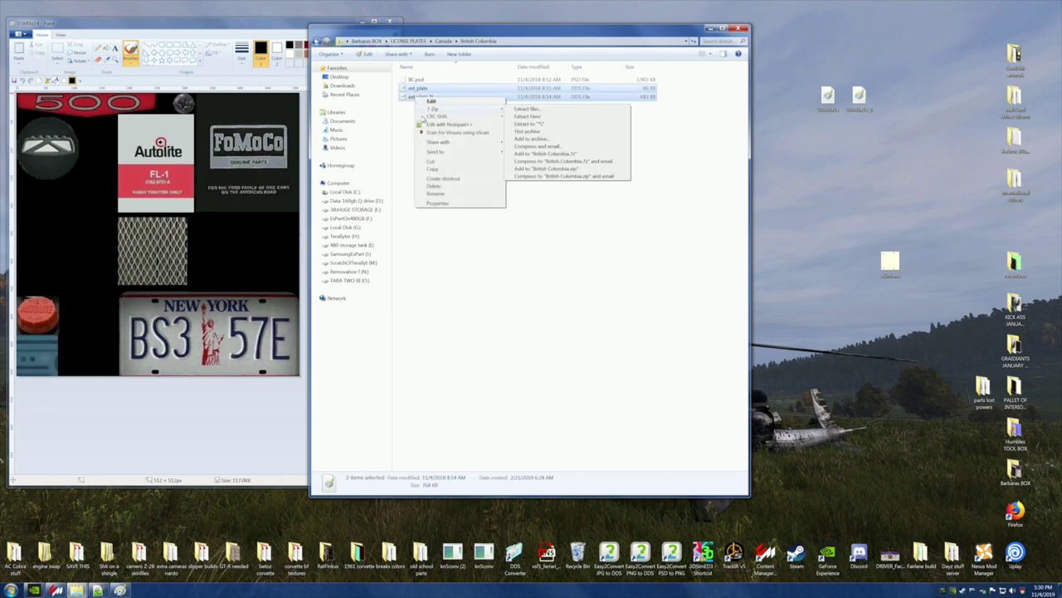
{"action": "left_click", "coordinate": [435, 174]}
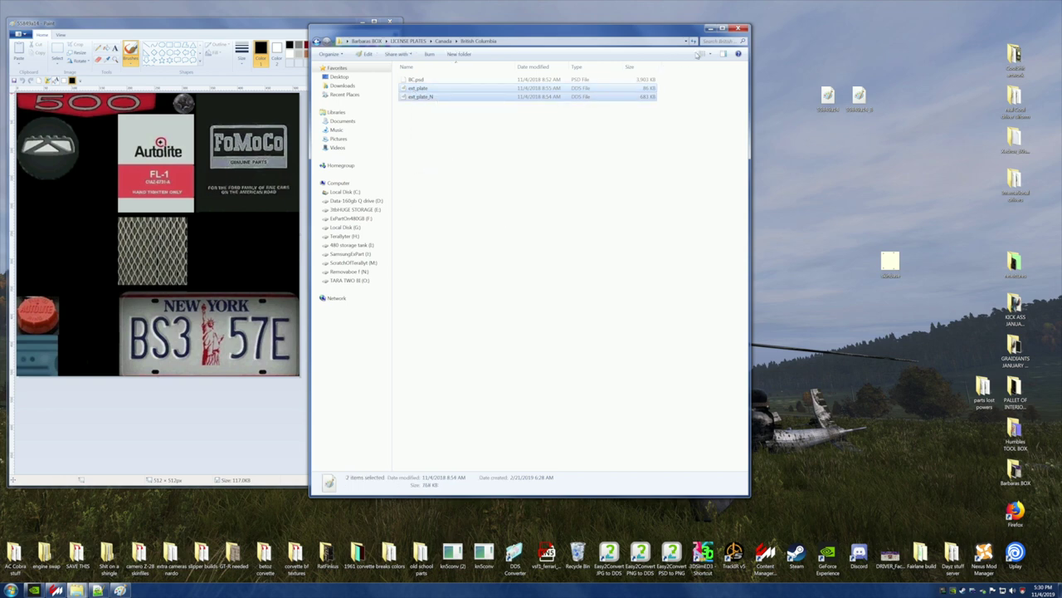
{"action": "left_click", "coordinate": [732, 30]}
{"action": "right_click", "coordinate": [750, 129]}
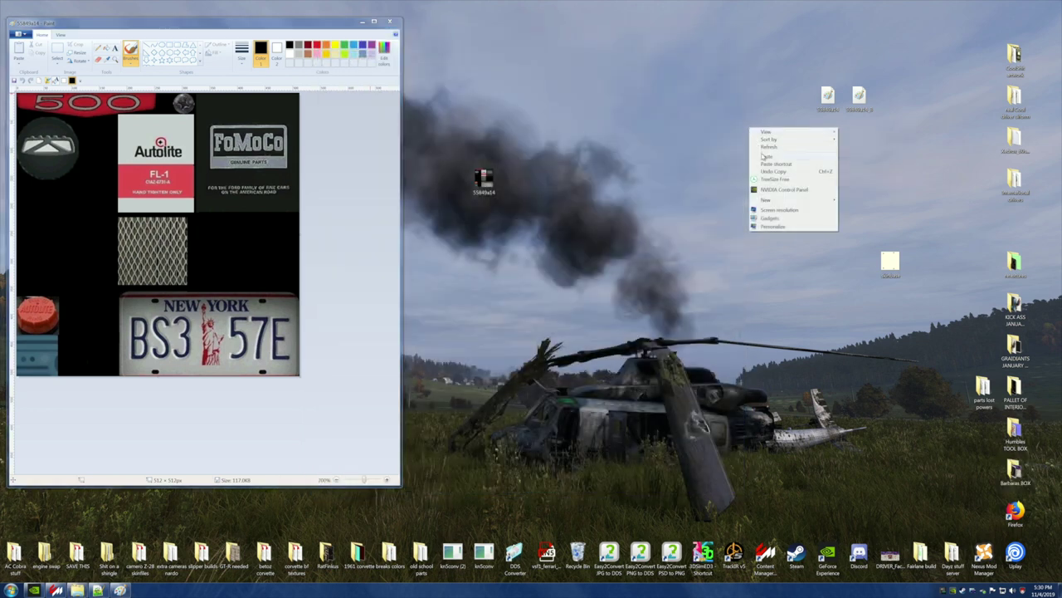
{"action": "left_click", "coordinate": [765, 157]}
{"action": "left_click", "coordinate": [767, 186]}
{"action": "left_click_drag", "start_coordinate": [768, 186], "coordinate": [706, 185]}
{"action": "left_click", "coordinate": [749, 208]}
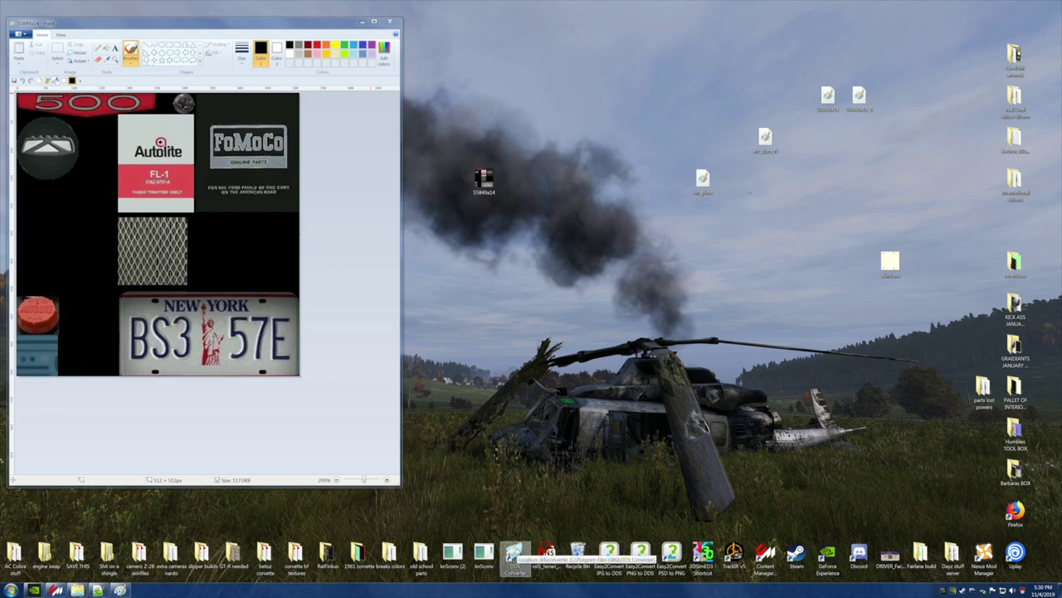
Step: Convert the desktop's ext_plate.dds to JPG/JPEG with DDS Converter, saving to the desktop, and close the converter
{"action": "double_click", "coordinate": [515, 554]}
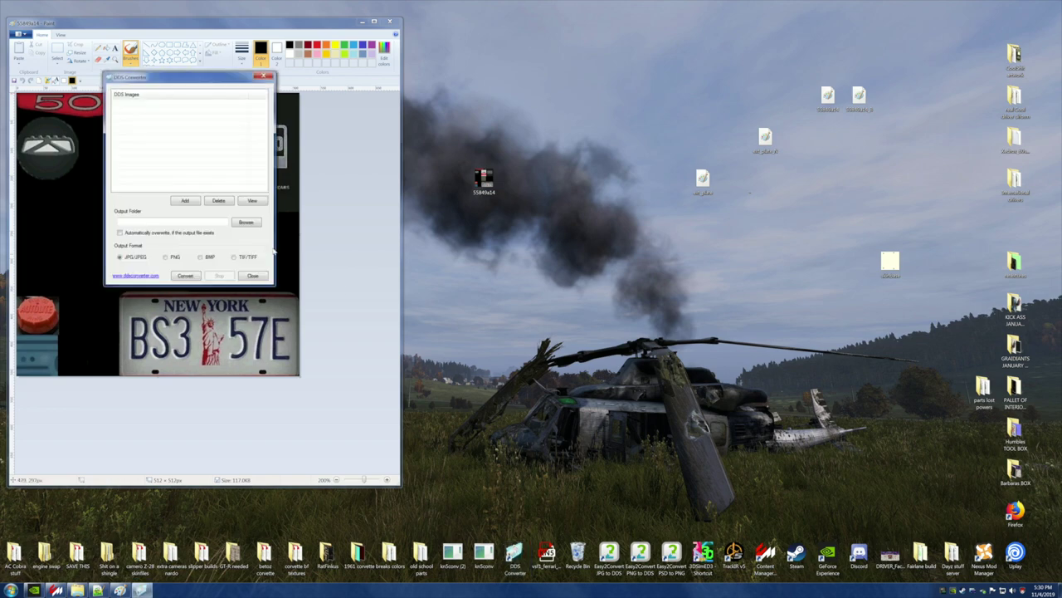
{"action": "left_click", "coordinate": [185, 201]}
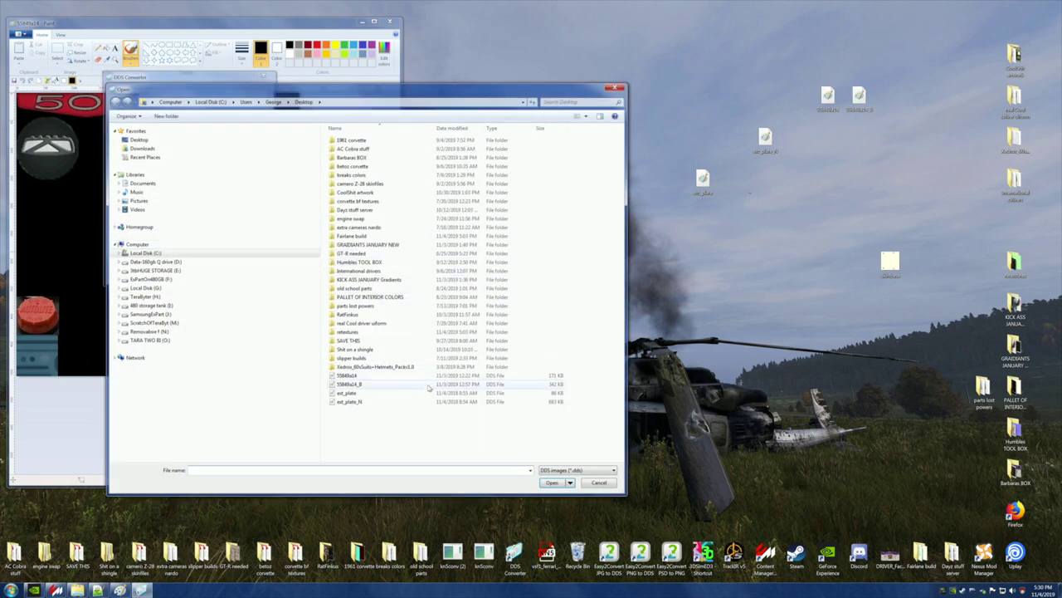
{"action": "left_click", "coordinate": [392, 395]}
{"action": "left_click", "coordinate": [552, 482]}
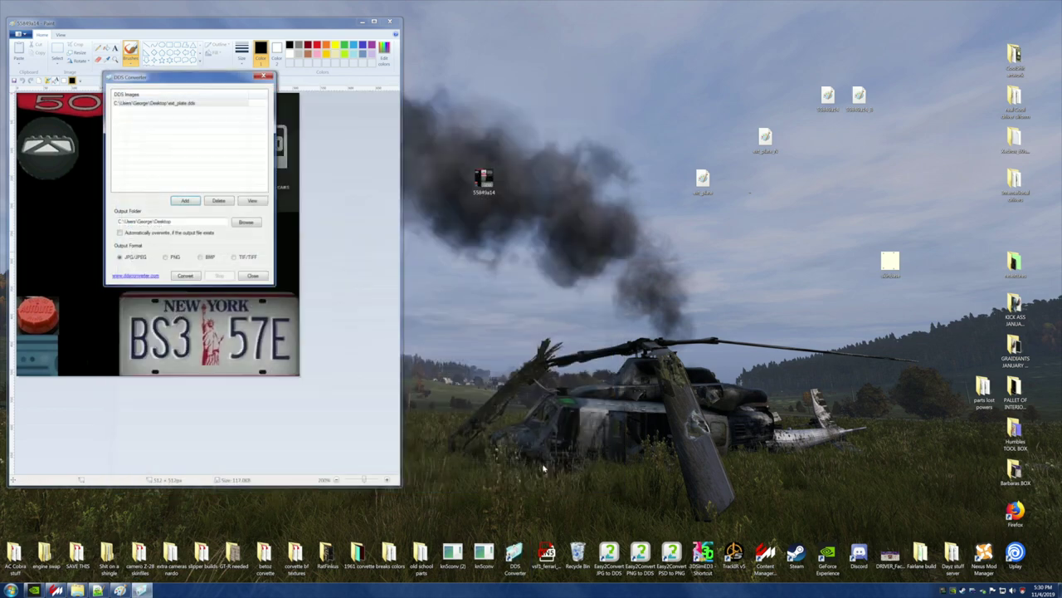
{"action": "left_click", "coordinate": [185, 276]}
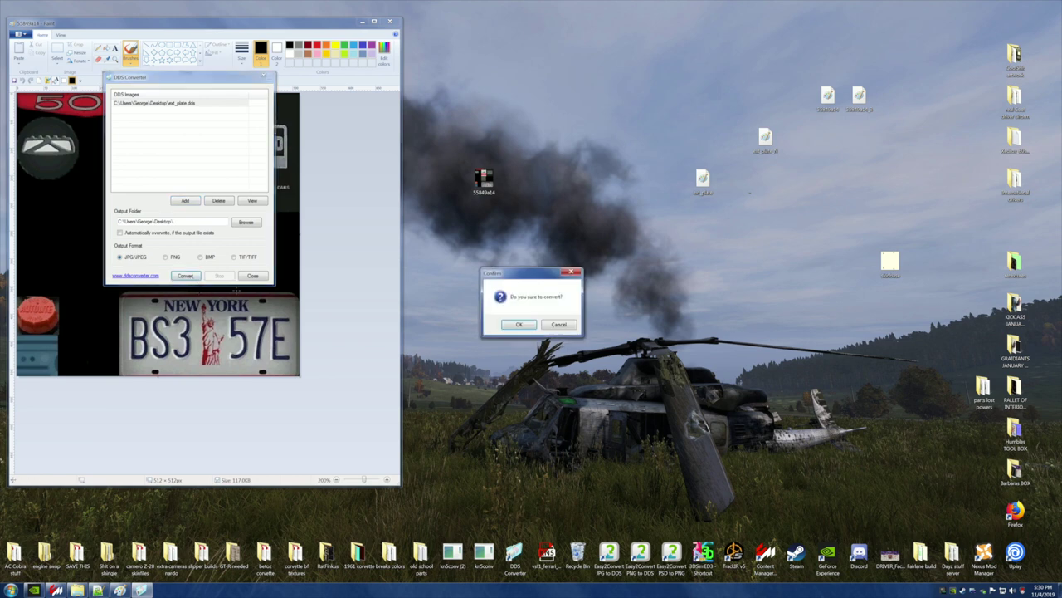
{"action": "left_click", "coordinate": [516, 324]}
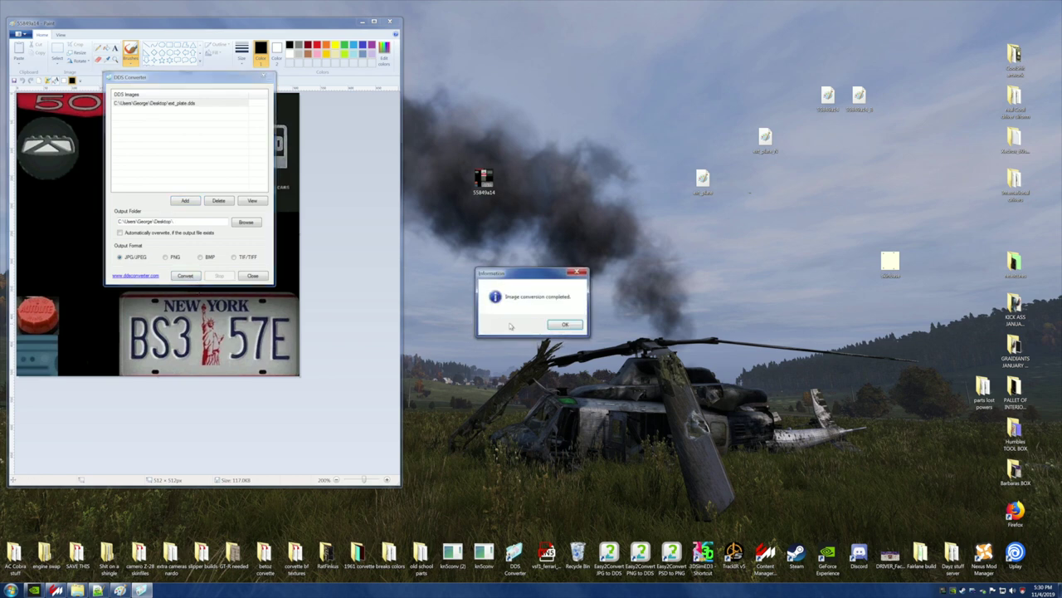
{"action": "left_click", "coordinate": [579, 272]}
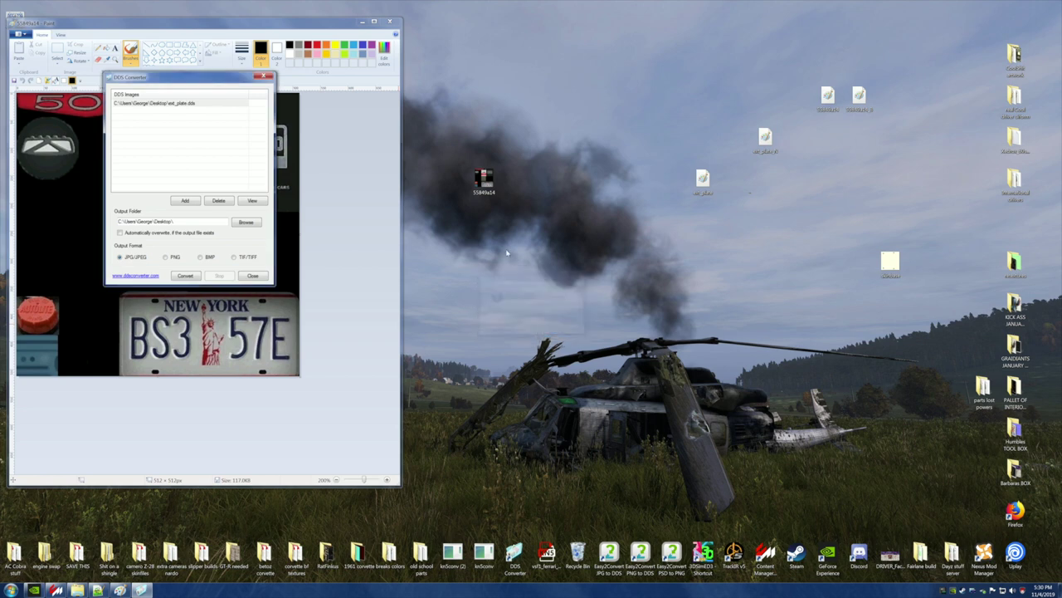
{"action": "left_click", "coordinate": [265, 77]}
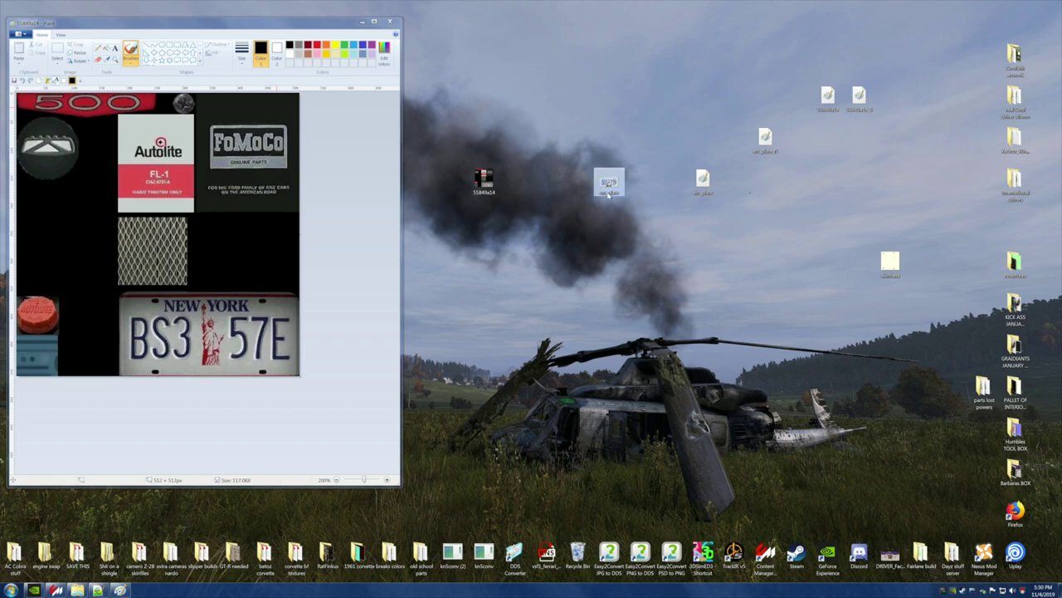
Step: Resize the ext_plate JPG to 60 percent in Paint with its aspect ratio maintained, then save and close it
{"action": "right_click", "coordinate": [609, 181]}
{"action": "left_click", "coordinate": [620, 190]}
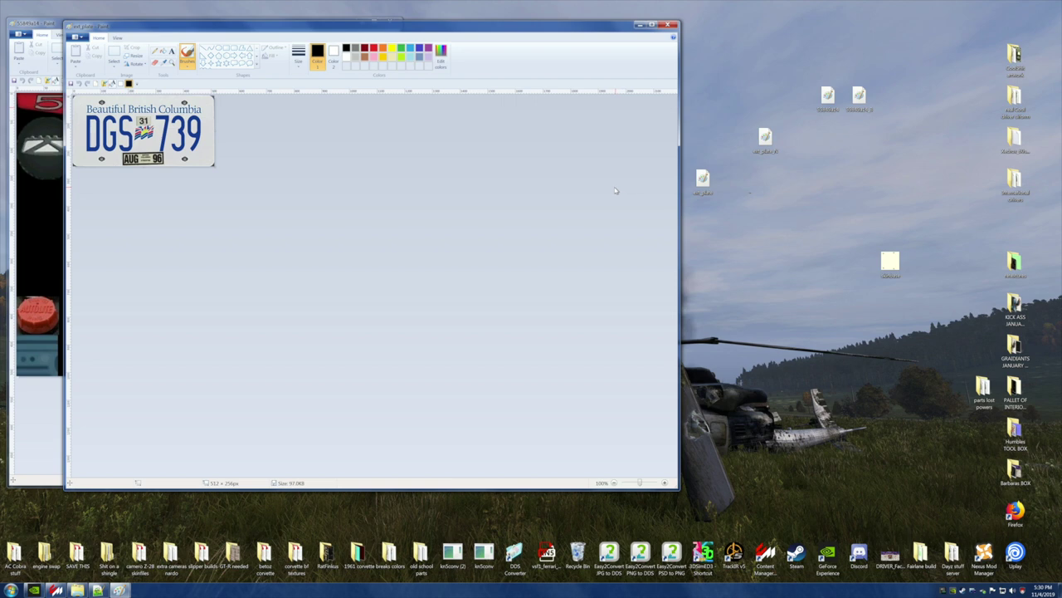
{"action": "left_click", "coordinate": [134, 56]}
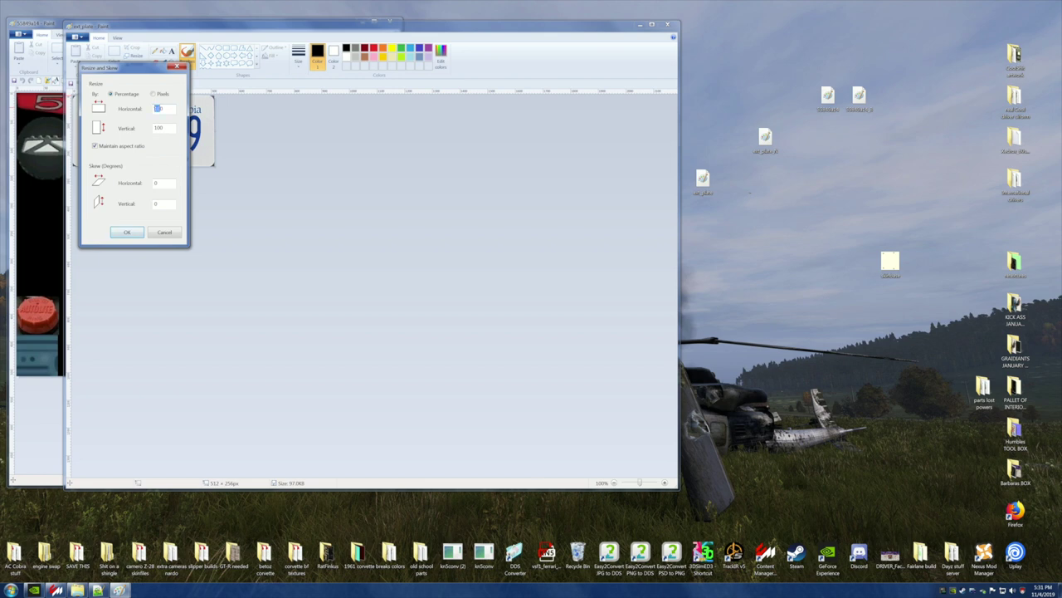
{"action": "type", "text": "60"}
{"action": "left_click", "coordinate": [138, 233]}
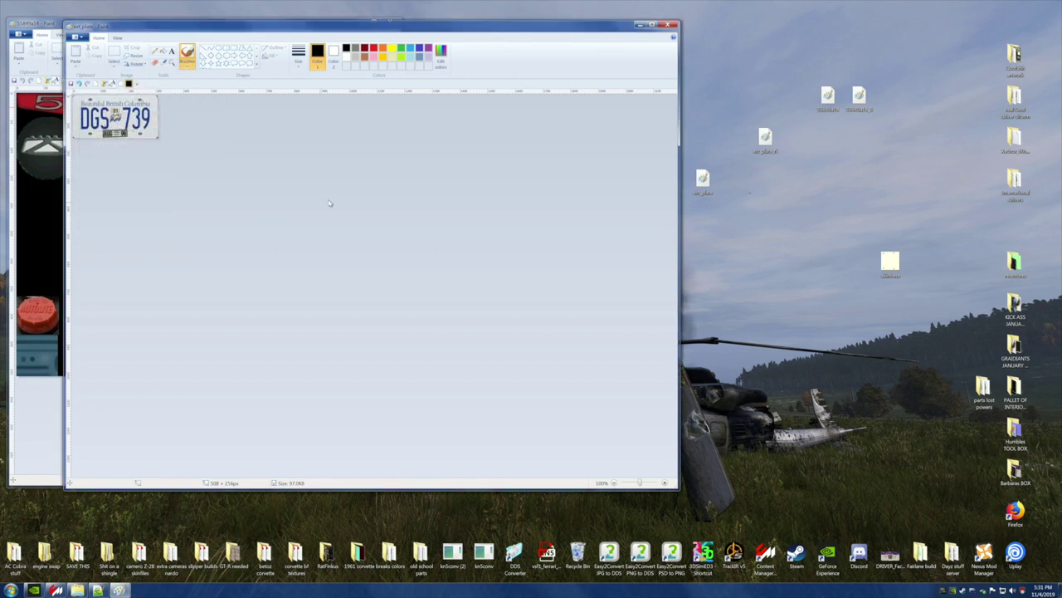
{"action": "left_click", "coordinate": [669, 24]}
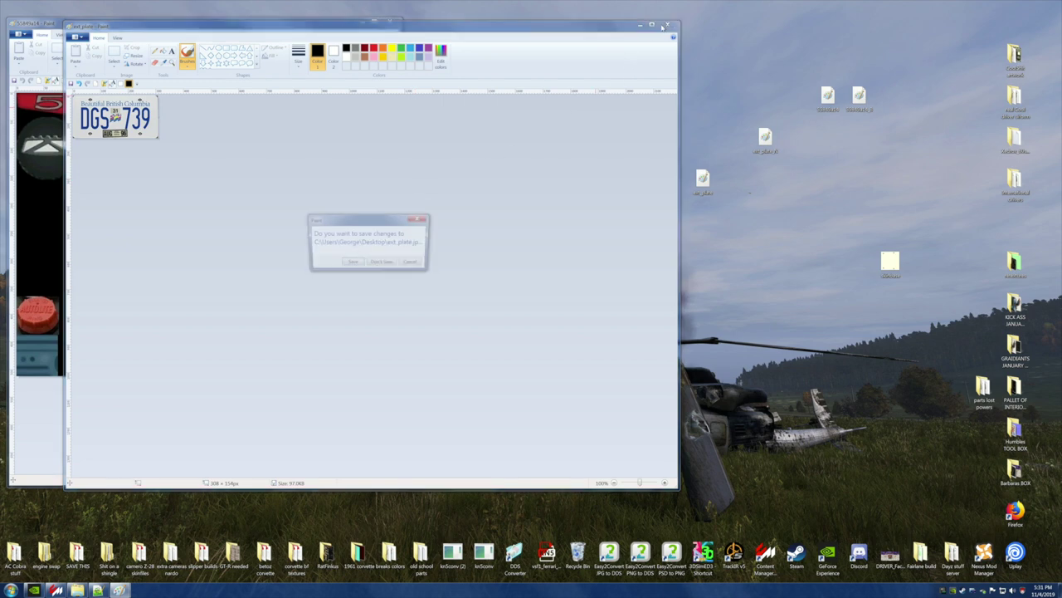
{"action": "left_click", "coordinate": [349, 264]}
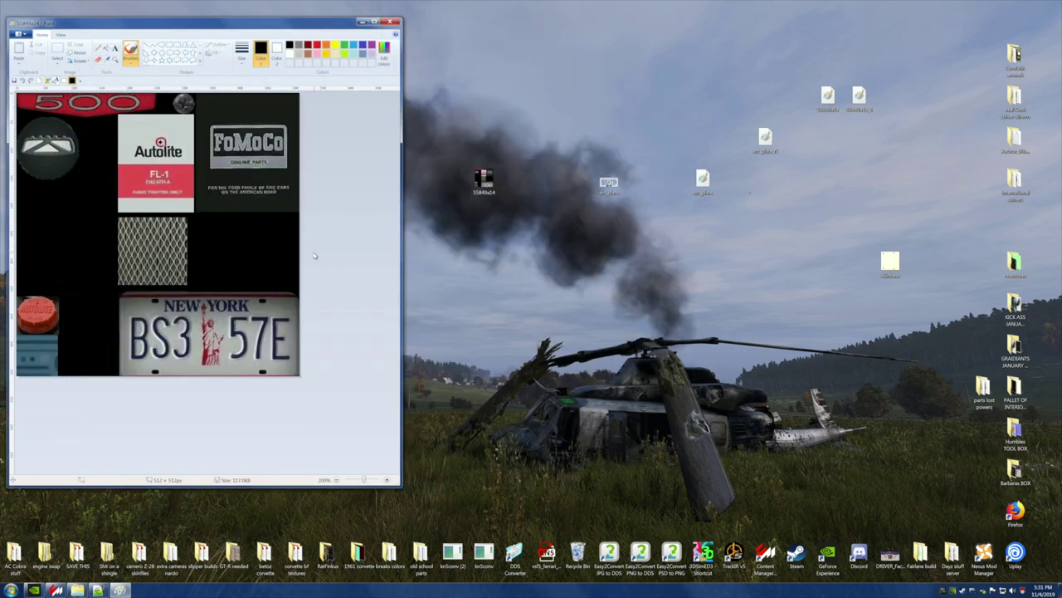
Step: Paste the ext_plate JPG from file into the 55849a14 texture and place it over the New York licence plate
{"action": "left_click", "coordinate": [19, 61]}
{"action": "left_click", "coordinate": [32, 81]}
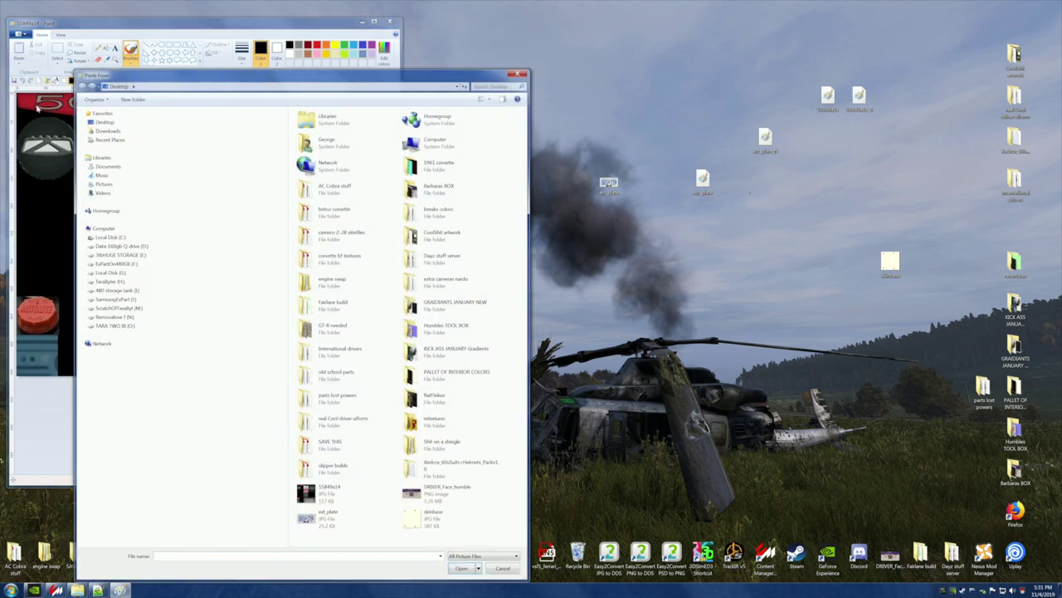
{"action": "left_click", "coordinate": [315, 529]}
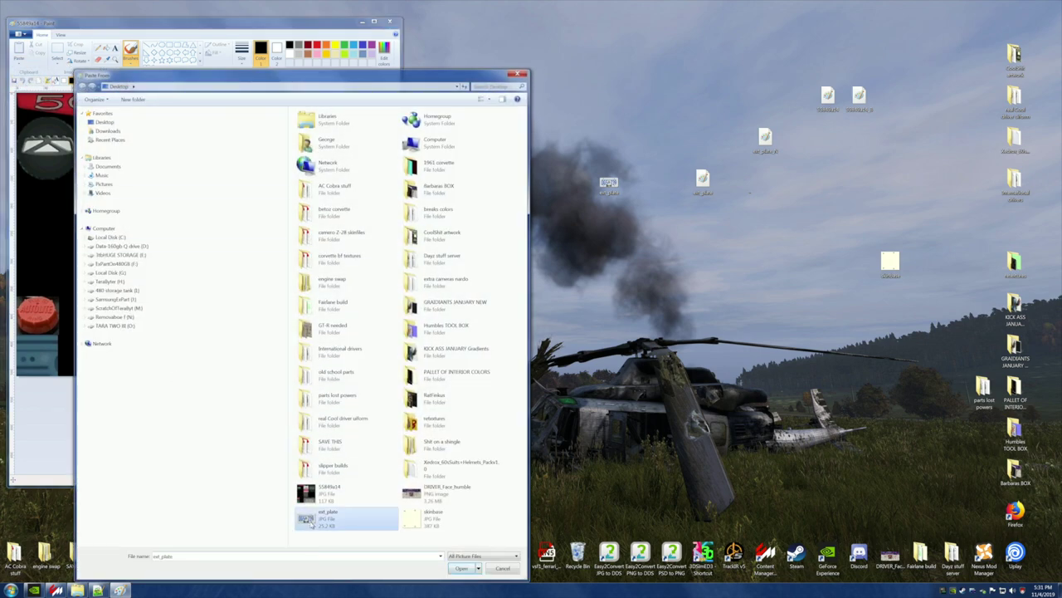
{"action": "left_click", "coordinate": [456, 570]}
{"action": "left_click_drag", "start_coordinate": [93, 149], "coordinate": [209, 352]}
{"action": "left_click_drag", "start_coordinate": [226, 351], "coordinate": [196, 346]}
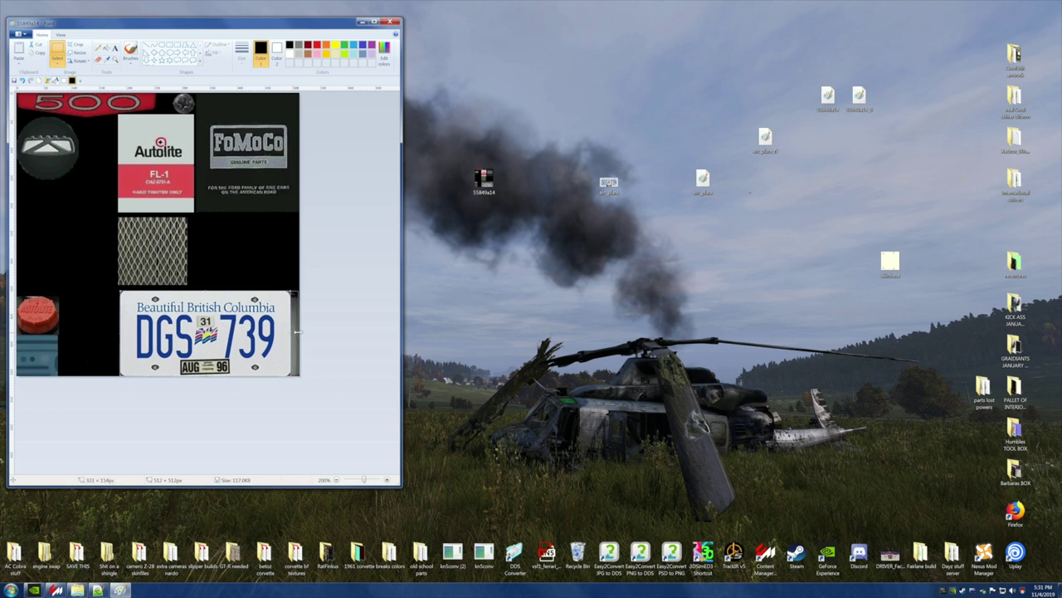
Step: Widen the pasted British Columbia plate to cover the old plate fully, then save 55849a14.jpg and reposition its desktop icon
{"action": "left_click_drag", "start_coordinate": [297, 332], "coordinate": [300, 332]}
{"action": "left_click", "coordinate": [268, 246]}
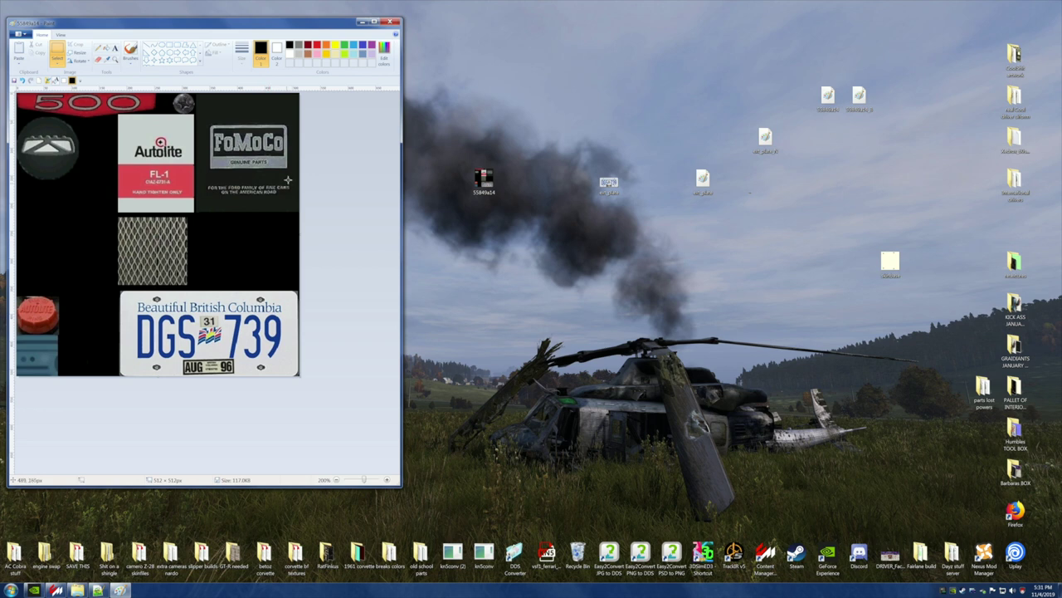
{"action": "left_click", "coordinate": [390, 22]}
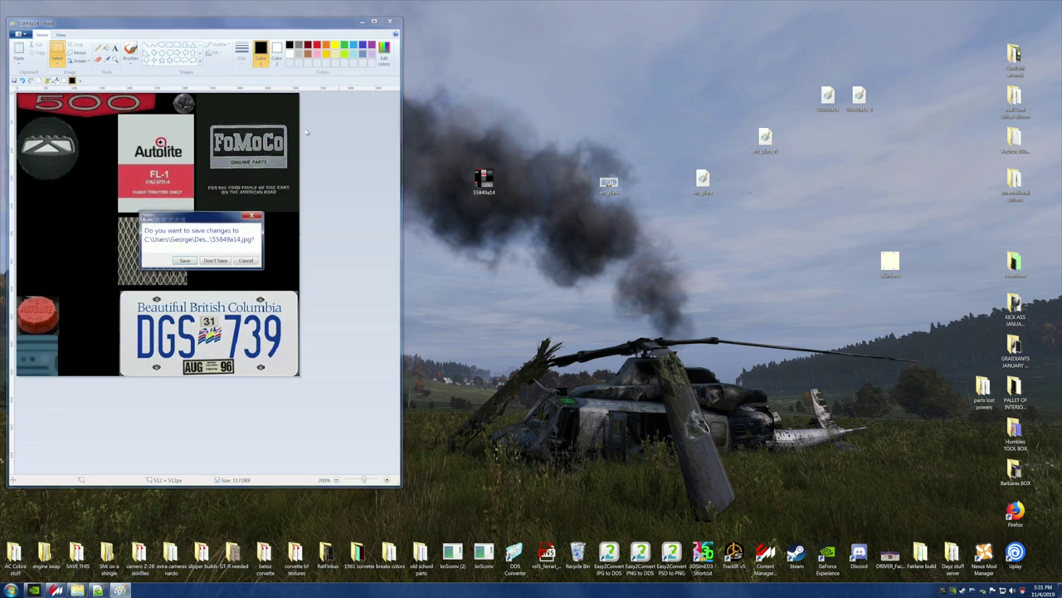
{"action": "left_click", "coordinate": [184, 261]}
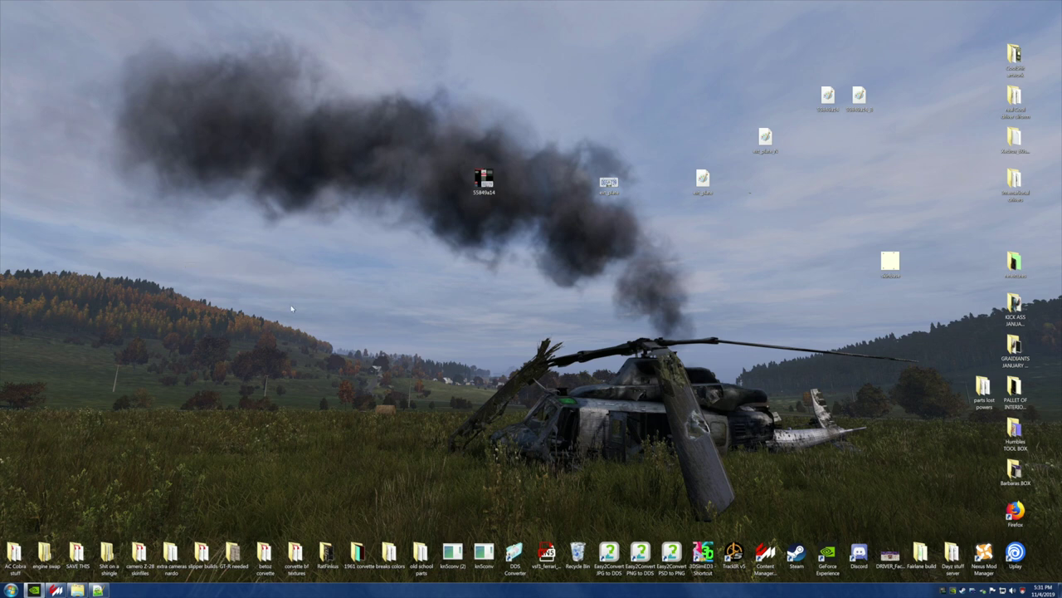
{"action": "left_click_drag", "start_coordinate": [470, 188], "coordinate": [594, 106]}
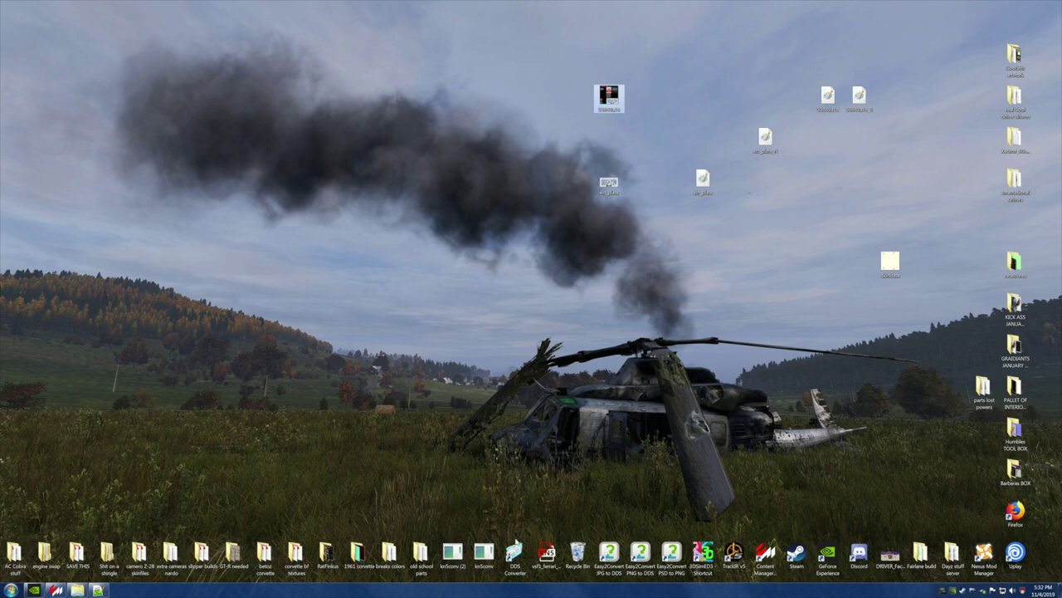
Step: Convert the desktop's ext_plate_N.dds to JPG/JPEG with DDS Converter, saving to the desktop, and close the converter
{"action": "left_click", "coordinate": [517, 551]}
{"action": "left_click", "coordinate": [215, 222]}
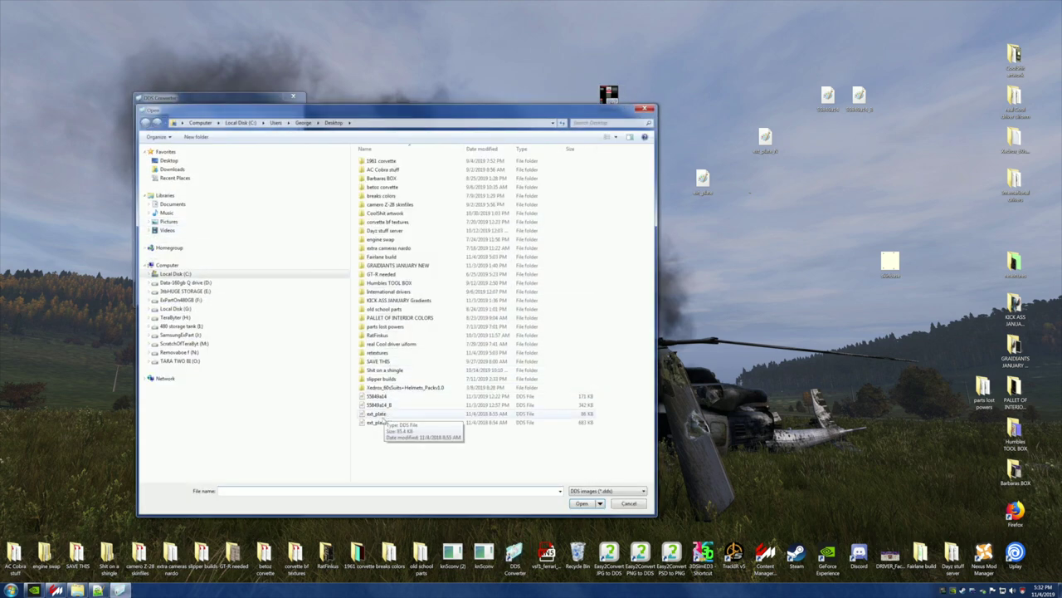
{"action": "left_click", "coordinate": [382, 422]}
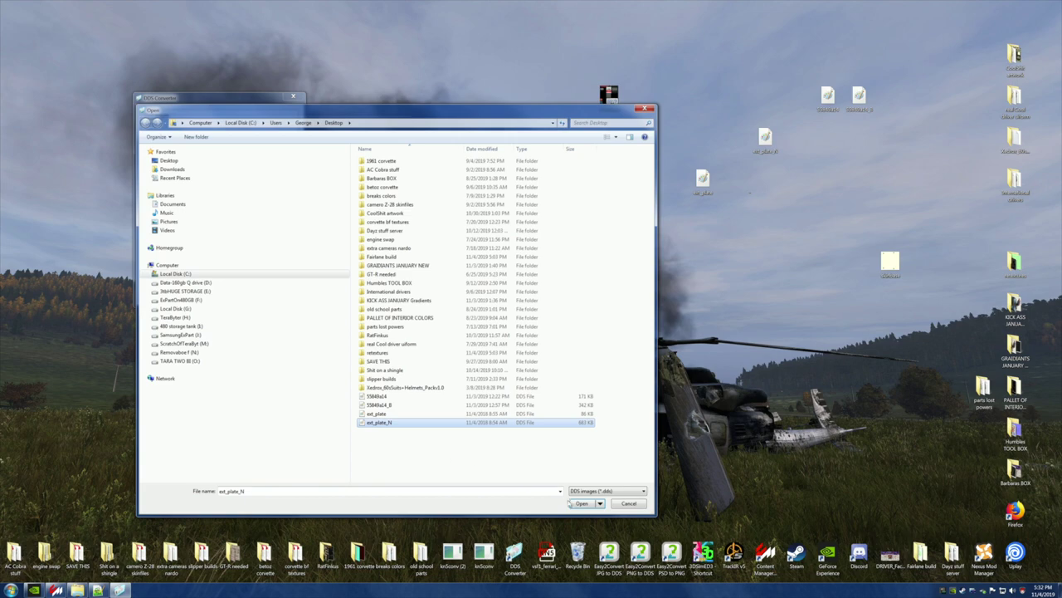
{"action": "left_click", "coordinate": [572, 503]}
{"action": "left_click", "coordinate": [215, 222]}
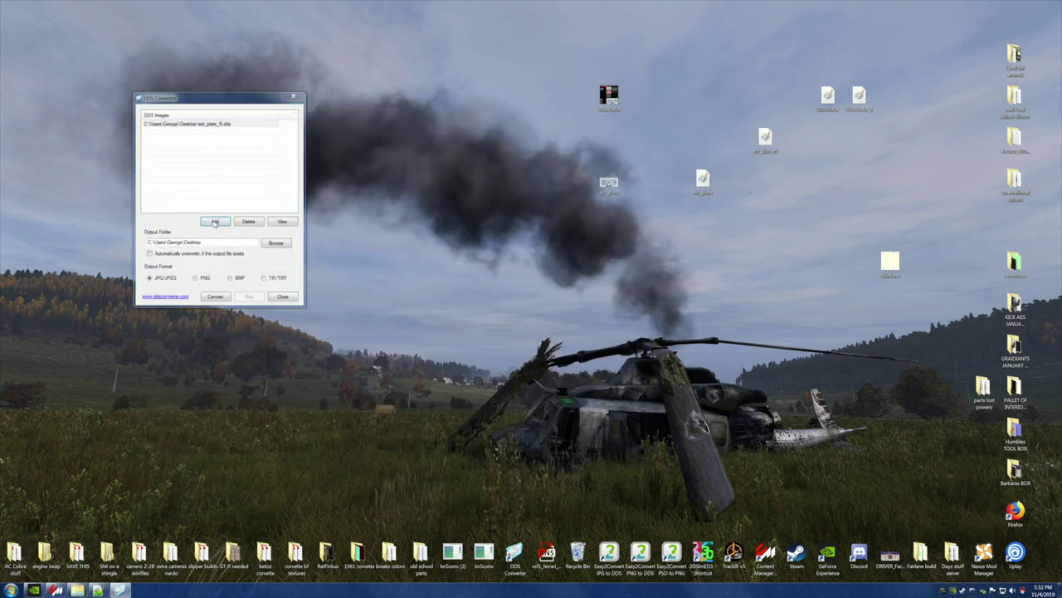
{"action": "left_click", "coordinate": [387, 423]}
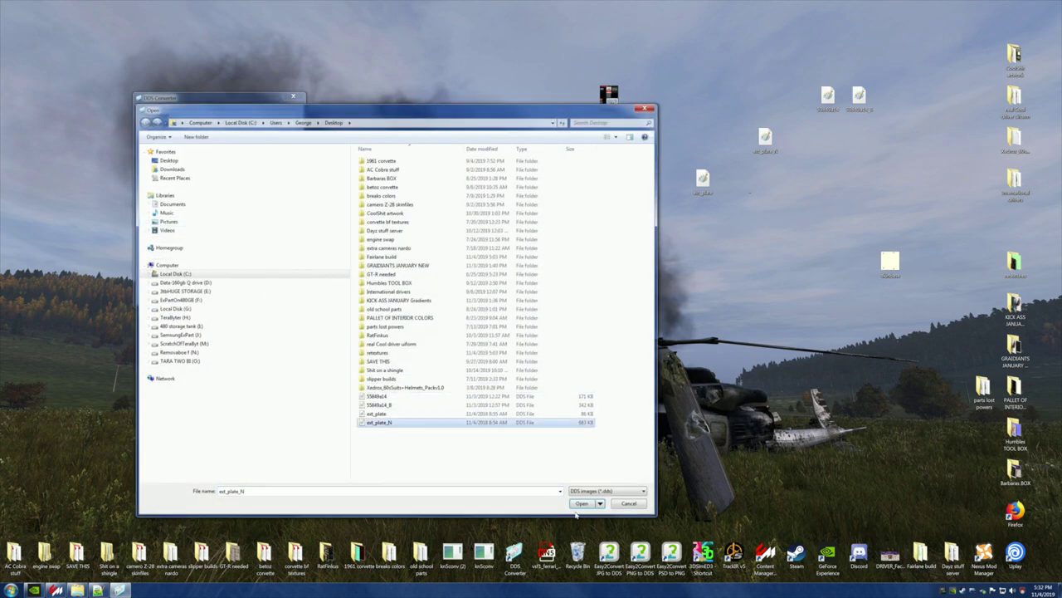
{"action": "left_click", "coordinate": [581, 503]}
{"action": "left_click", "coordinate": [215, 296]}
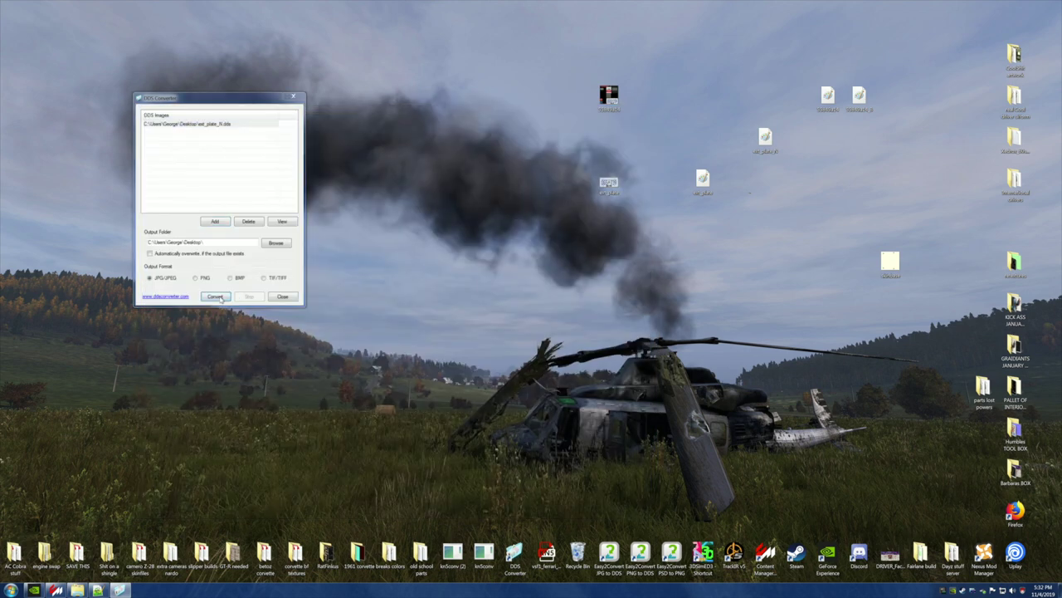
{"action": "left_click", "coordinate": [518, 324]}
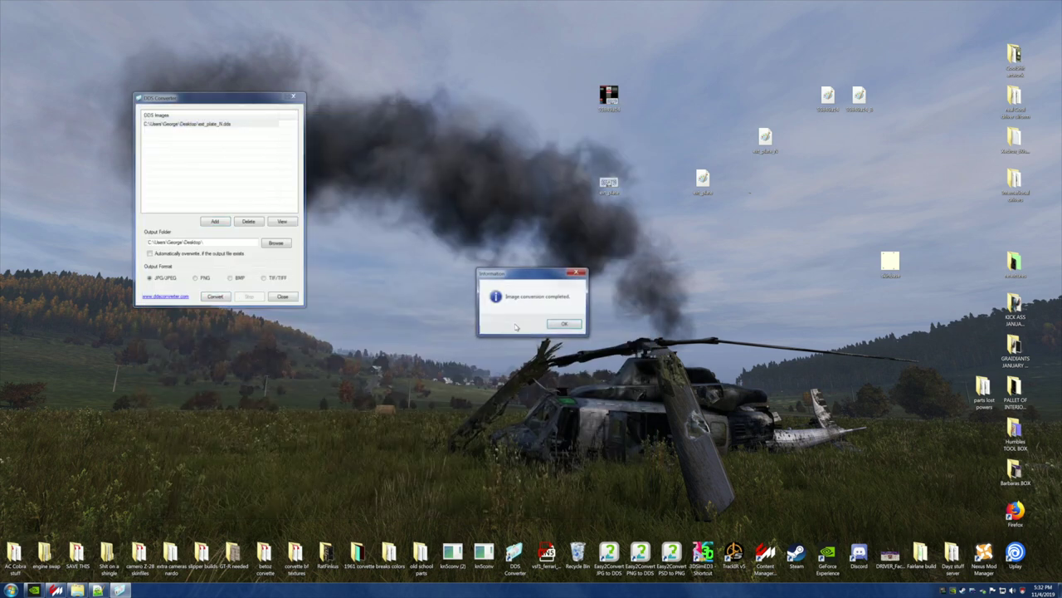
{"action": "left_click", "coordinate": [561, 324]}
{"action": "left_click", "coordinate": [294, 97]}
Step: Resize the ext_plate_N JPG to 60 percent in Paint, save and close it, and place its icon beside the ext_plate JPG
{"action": "left_click_drag", "start_coordinate": [9, 15], "coordinate": [442, 221]}
{"action": "right_click", "coordinate": [449, 225]}
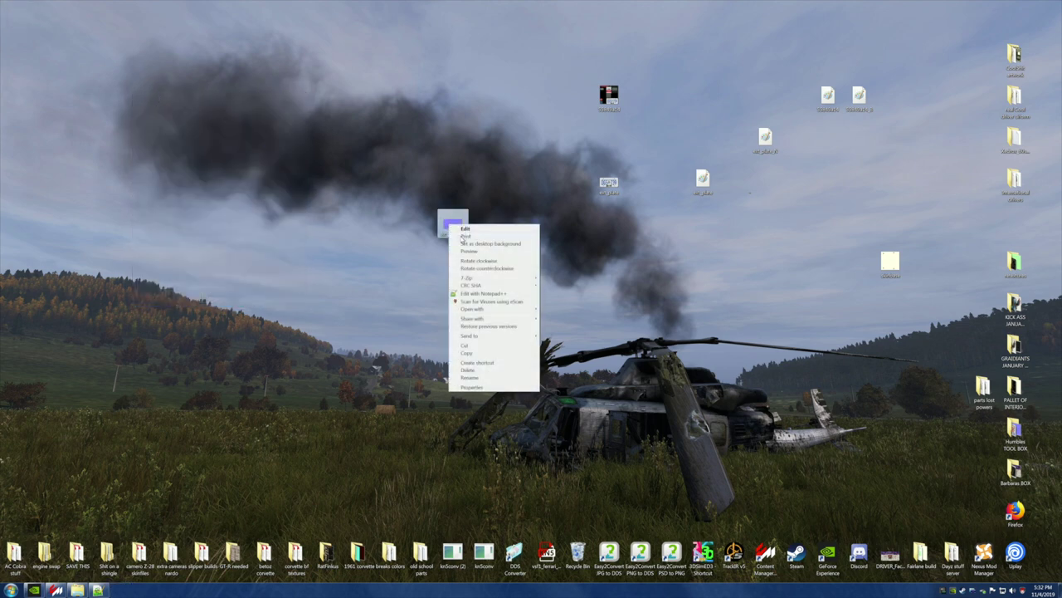
{"action": "left_click", "coordinate": [465, 229]}
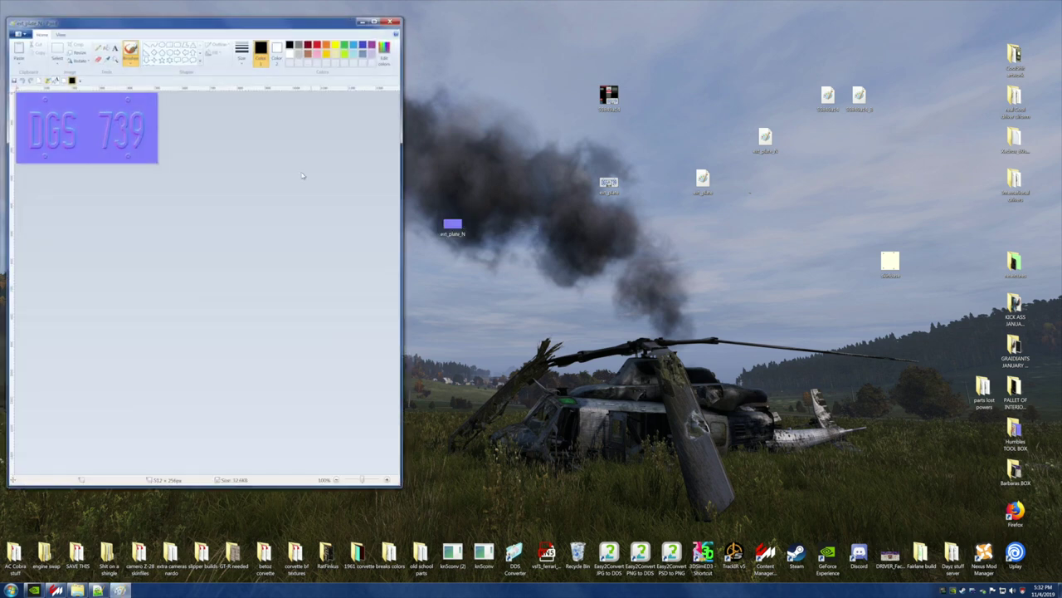
{"action": "left_click", "coordinate": [79, 53]}
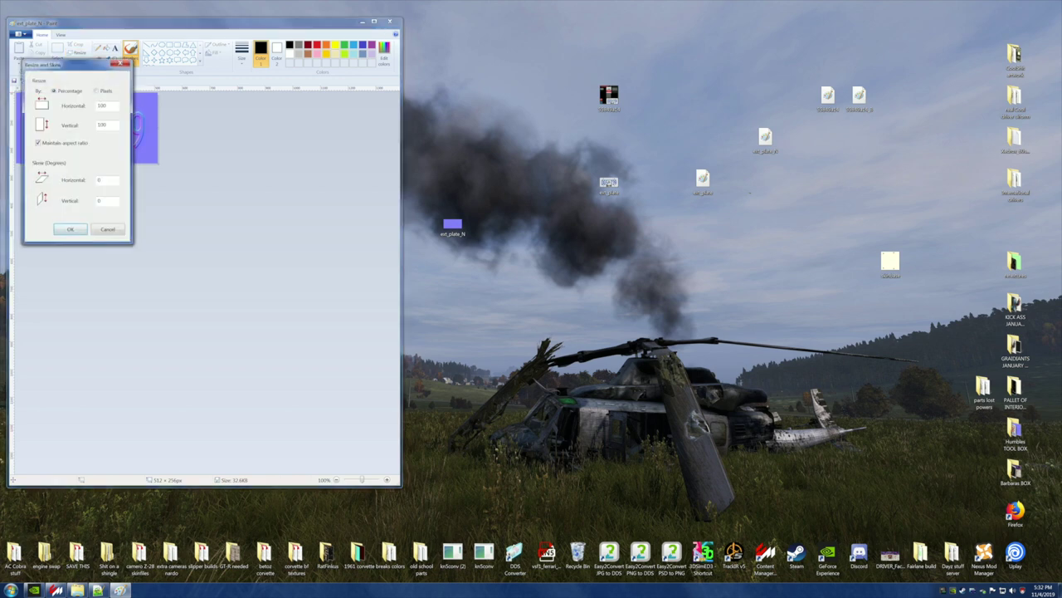
{"action": "type", "text": "60"}
{"action": "left_click", "coordinate": [73, 230]}
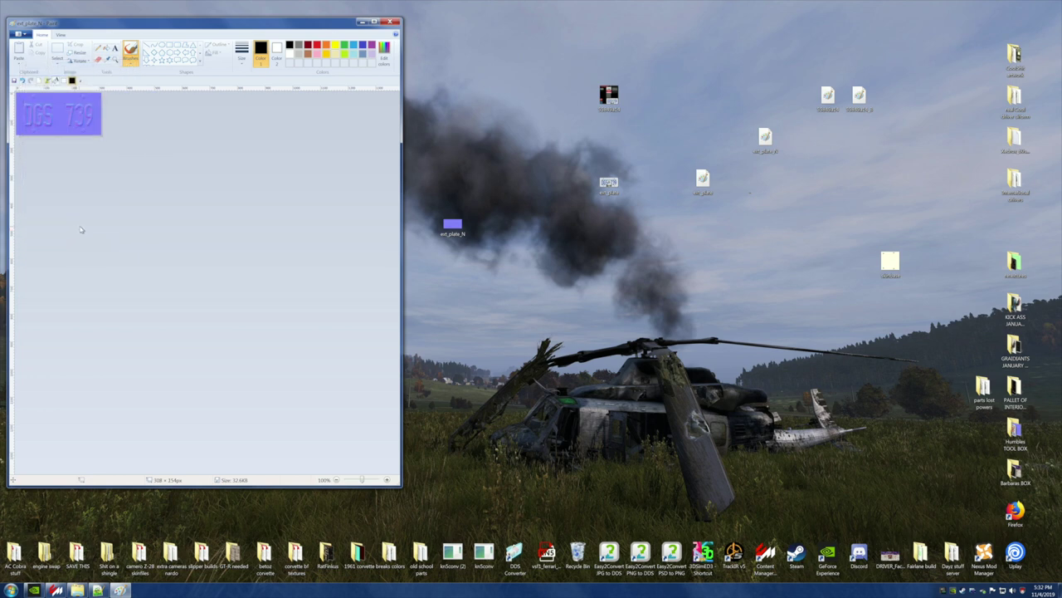
{"action": "left_click", "coordinate": [390, 24]}
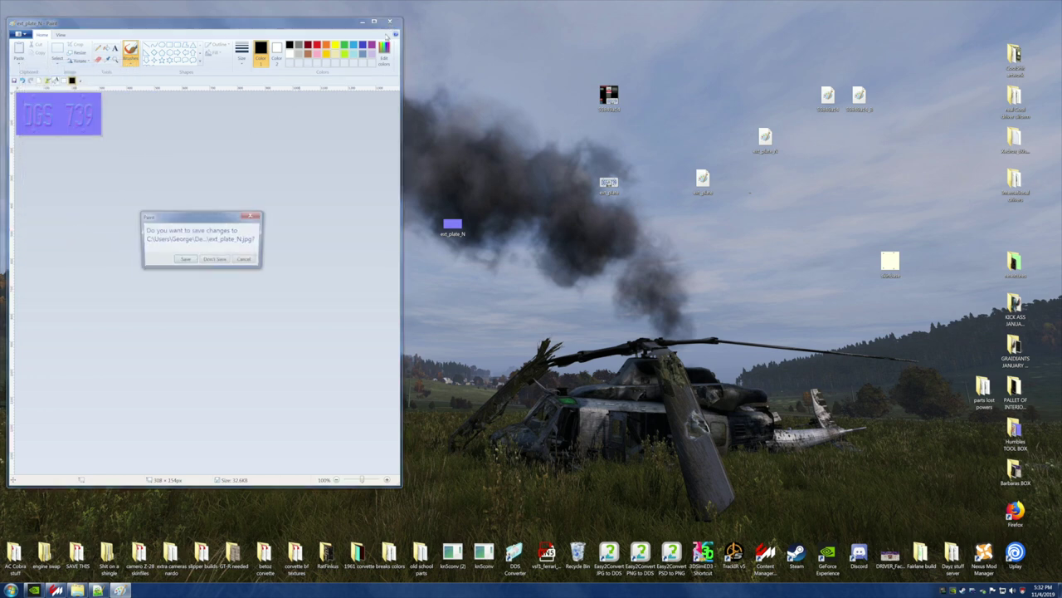
{"action": "left_click", "coordinate": [186, 261]}
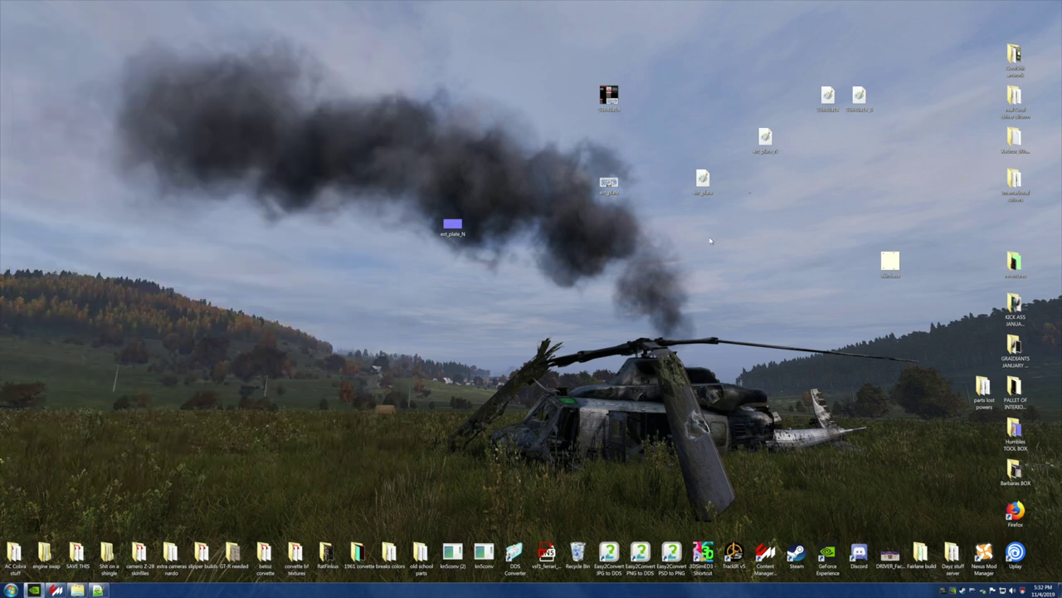
{"action": "left_click_drag", "start_coordinate": [456, 226], "coordinate": [641, 179]}
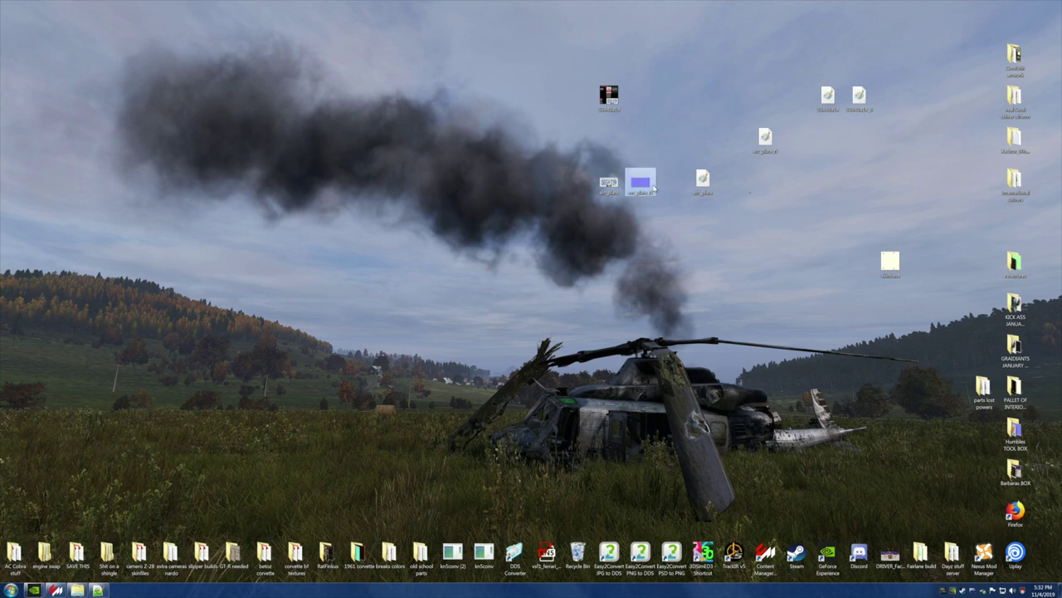
Step: Convert the desktop's 55849a14_B.dds to JPG/JPEG with DDS Converter, saving to the desktop, and close the converter
{"action": "left_click_drag", "start_coordinate": [859, 98], "coordinate": [515, 366]}
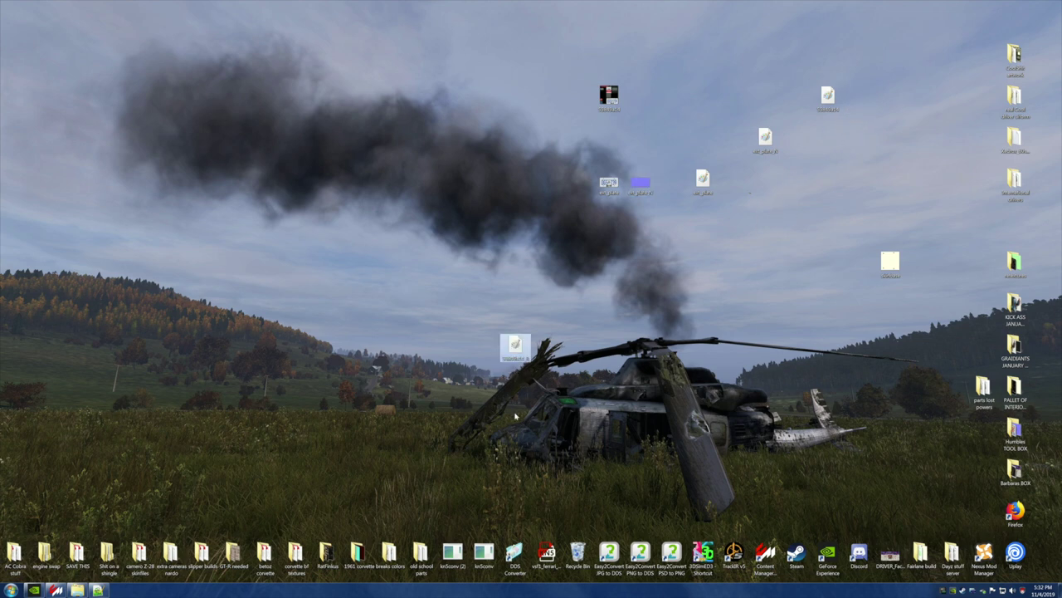
{"action": "double_click", "coordinate": [515, 555]}
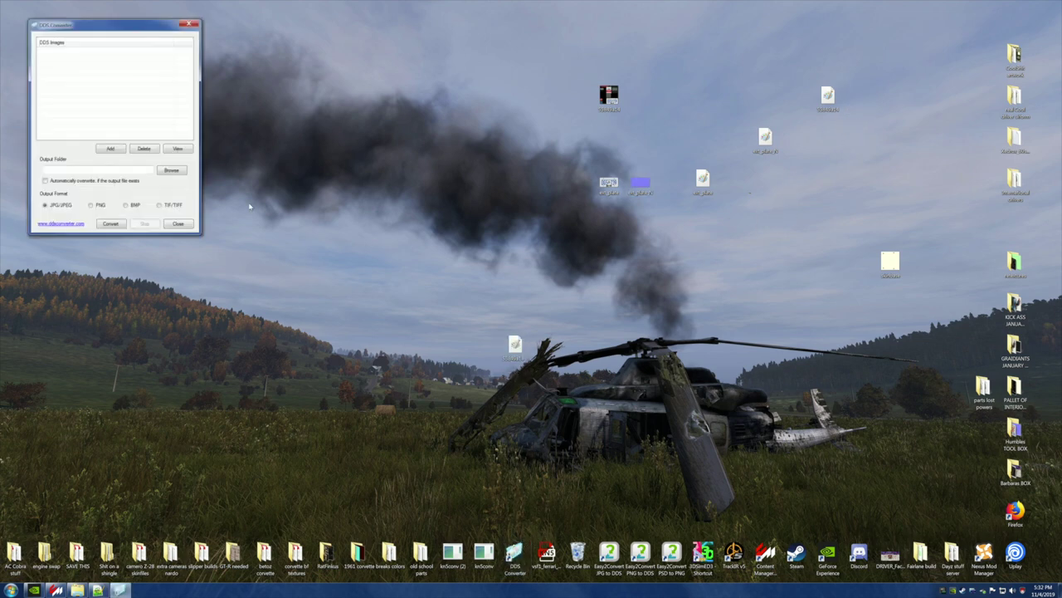
{"action": "left_click", "coordinate": [110, 149]}
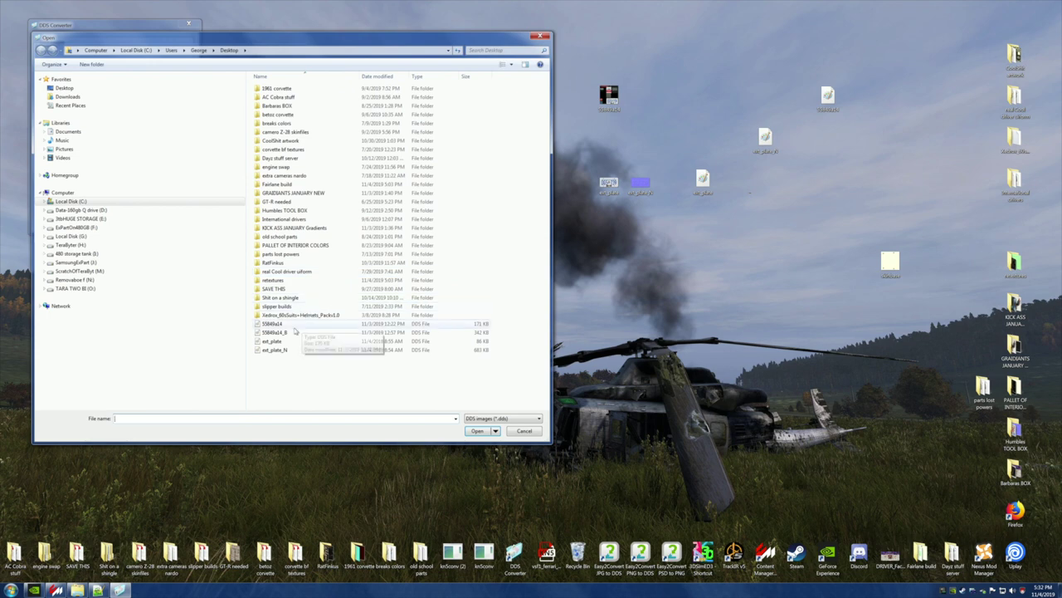
{"action": "left_click", "coordinate": [275, 332]}
{"action": "left_click", "coordinate": [477, 431]}
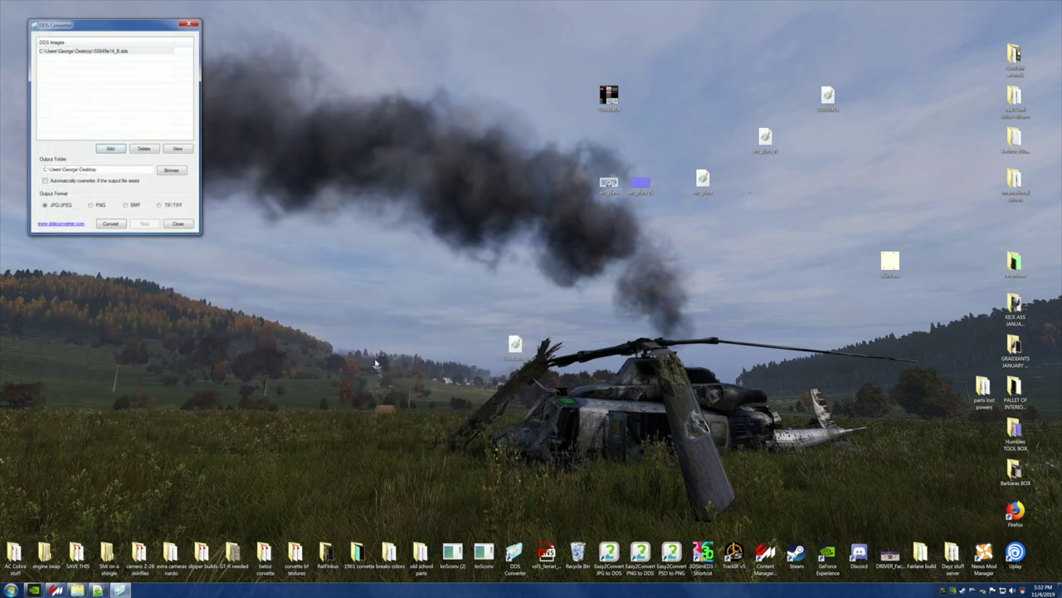
{"action": "left_click", "coordinate": [112, 224]}
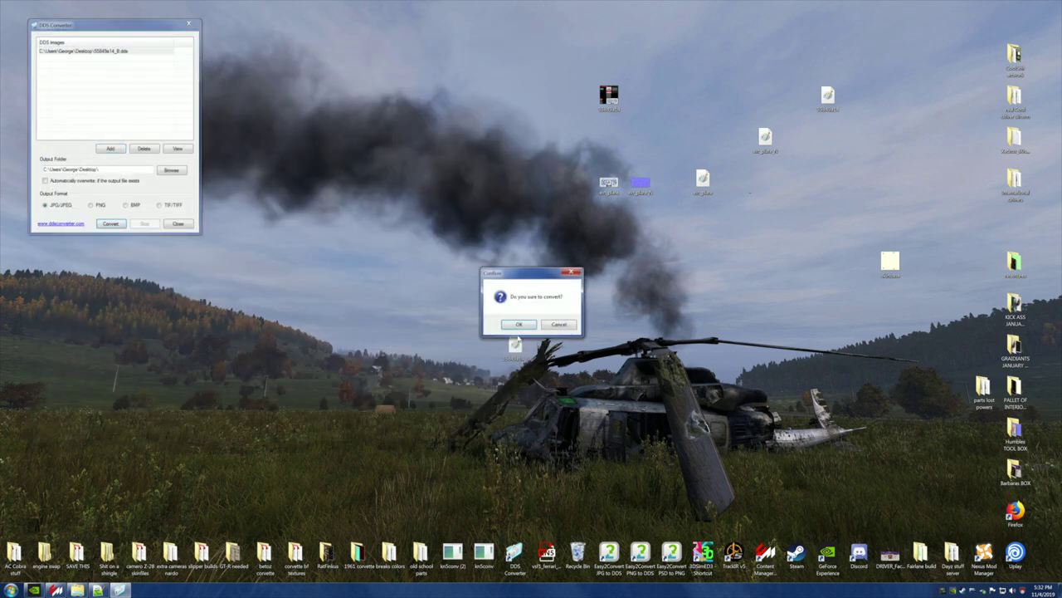
{"action": "left_click", "coordinate": [517, 326]}
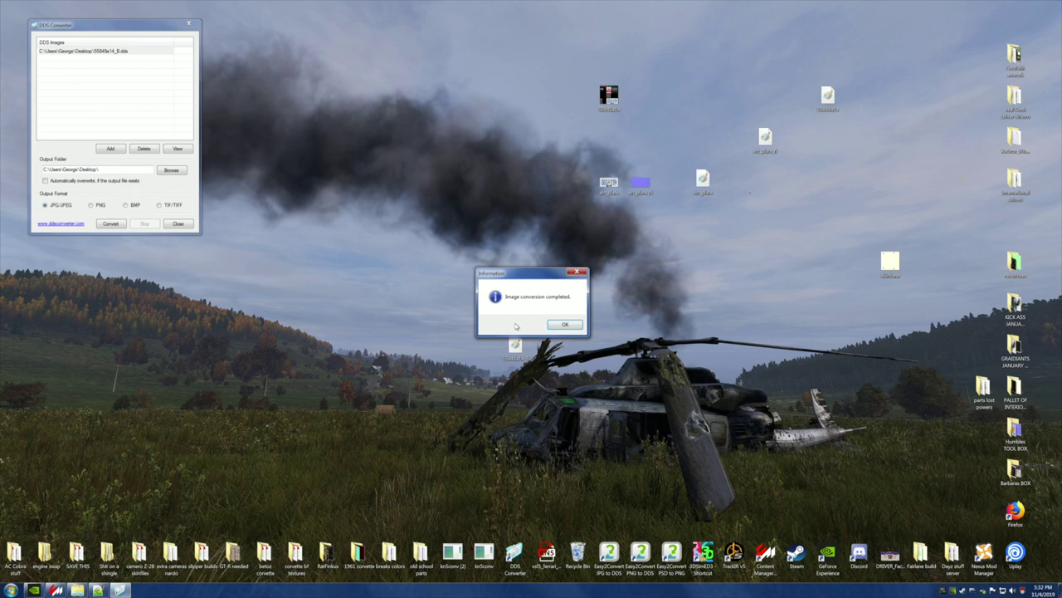
{"action": "left_click", "coordinate": [573, 324]}
{"action": "left_click", "coordinate": [188, 23]}
Step: Set the 55849a14_B JPG and DDS icons apart on the desktop and open the JPG in Paint
{"action": "left_click_drag", "start_coordinate": [15, 11], "coordinate": [483, 221]}
{"action": "left_click_drag", "start_coordinate": [515, 344], "coordinate": [810, 218]}
{"action": "left_click", "coordinate": [483, 219]}
{"action": "right_click", "coordinate": [484, 218]}
{"action": "left_click", "coordinate": [490, 224]}
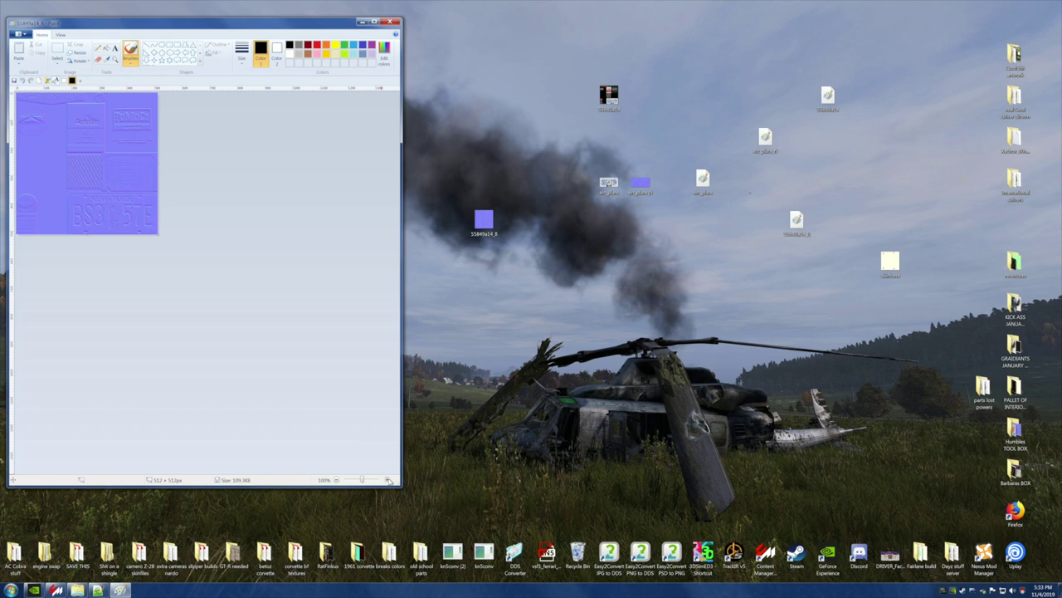
Step: Paste the ext_plate_N JPG from file into the 55849a14_B texture and place it over the New York plate relief
{"action": "left_click", "coordinate": [389, 480]}
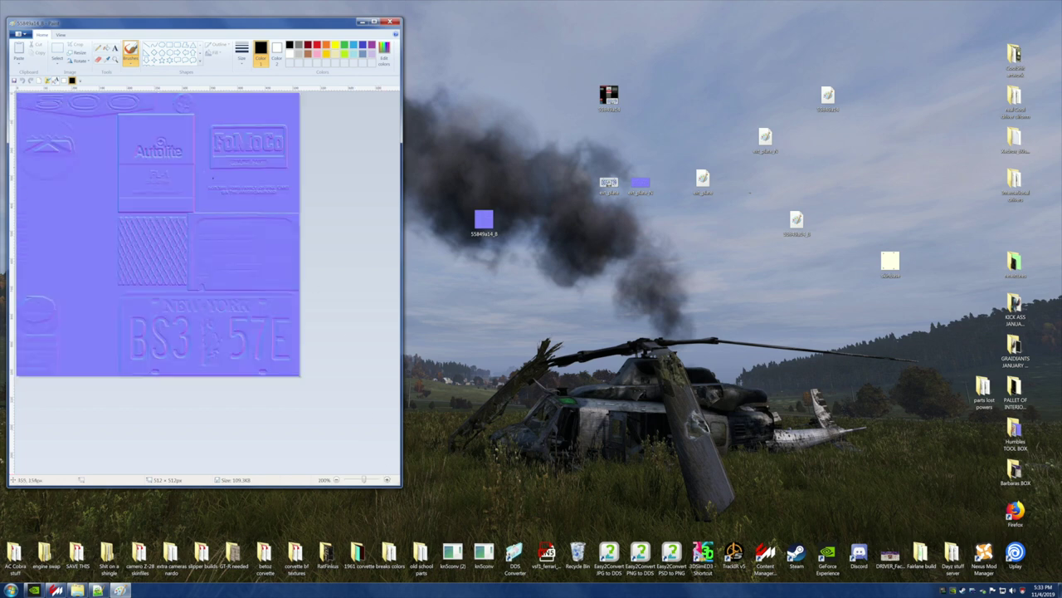
{"action": "left_click", "coordinate": [20, 62]}
{"action": "left_click", "coordinate": [30, 83]}
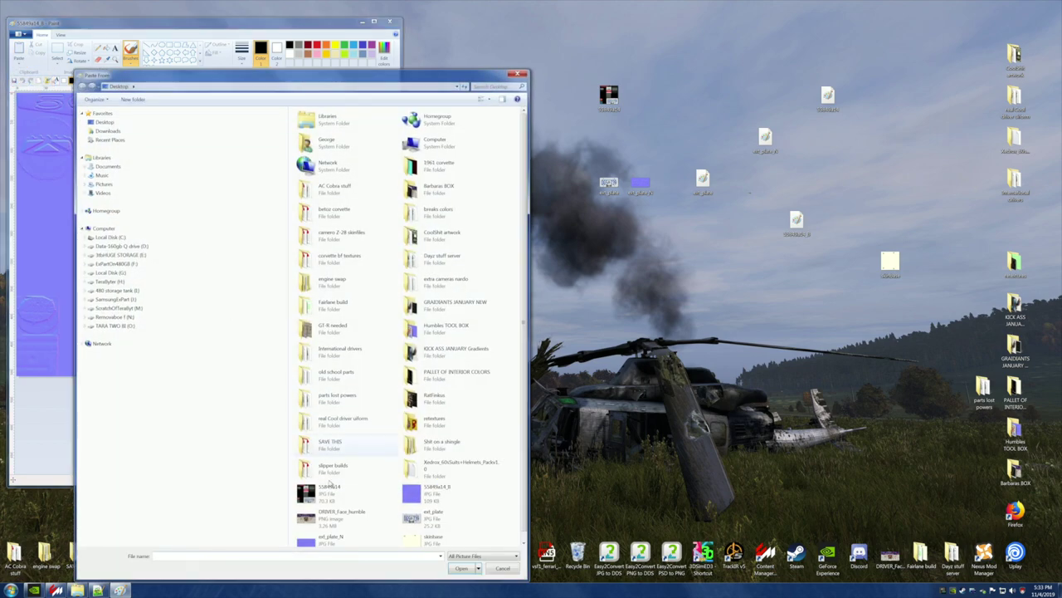
{"action": "left_click", "coordinate": [309, 540]}
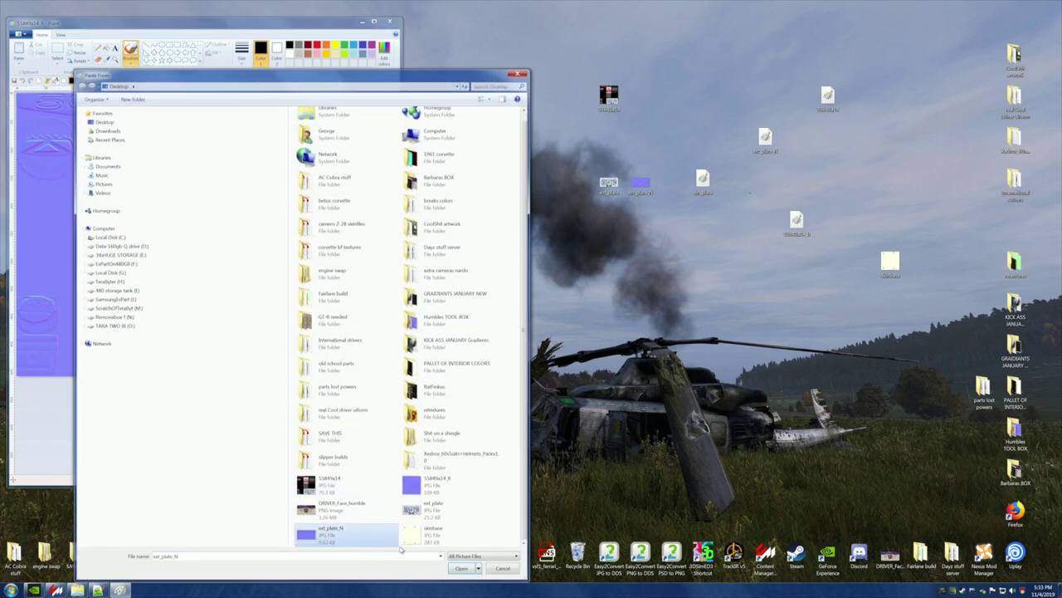
{"action": "left_click", "coordinate": [462, 569]}
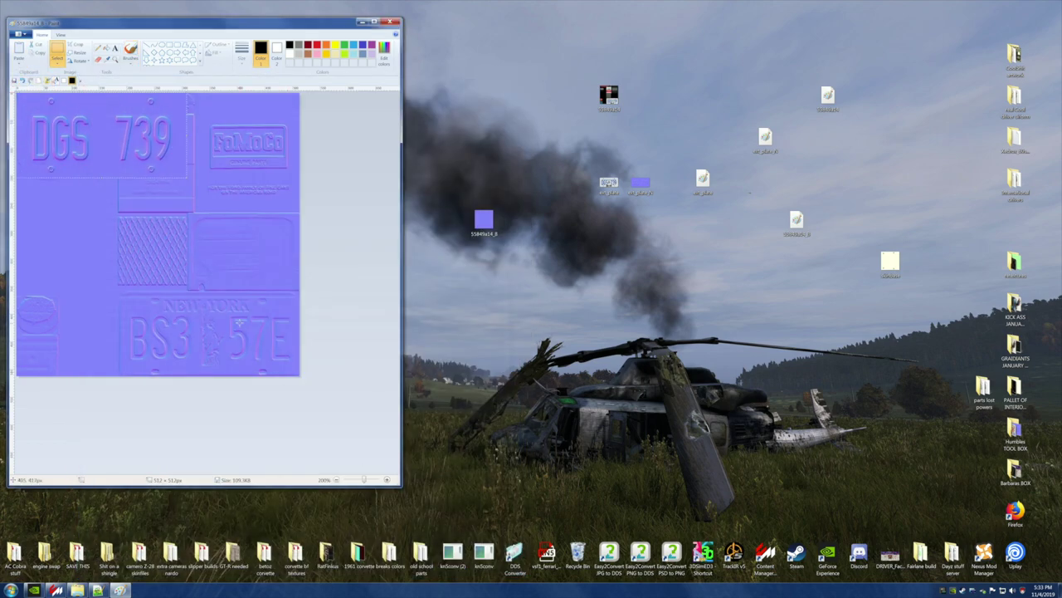
{"action": "left_click_drag", "start_coordinate": [90, 137], "coordinate": [191, 335]}
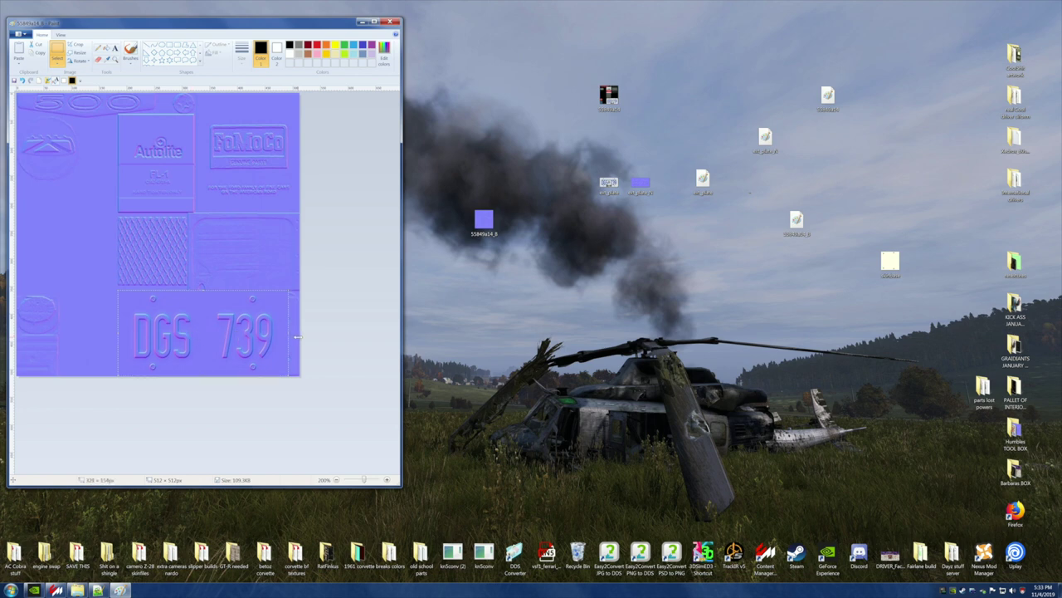
Step: Widen the pasted DGS 739 plate relief to the texture's right edge, then save 55849a14_B.jpg and close Paint
{"action": "left_click_drag", "start_coordinate": [298, 337], "coordinate": [299, 337]}
{"action": "left_click", "coordinate": [362, 302]}
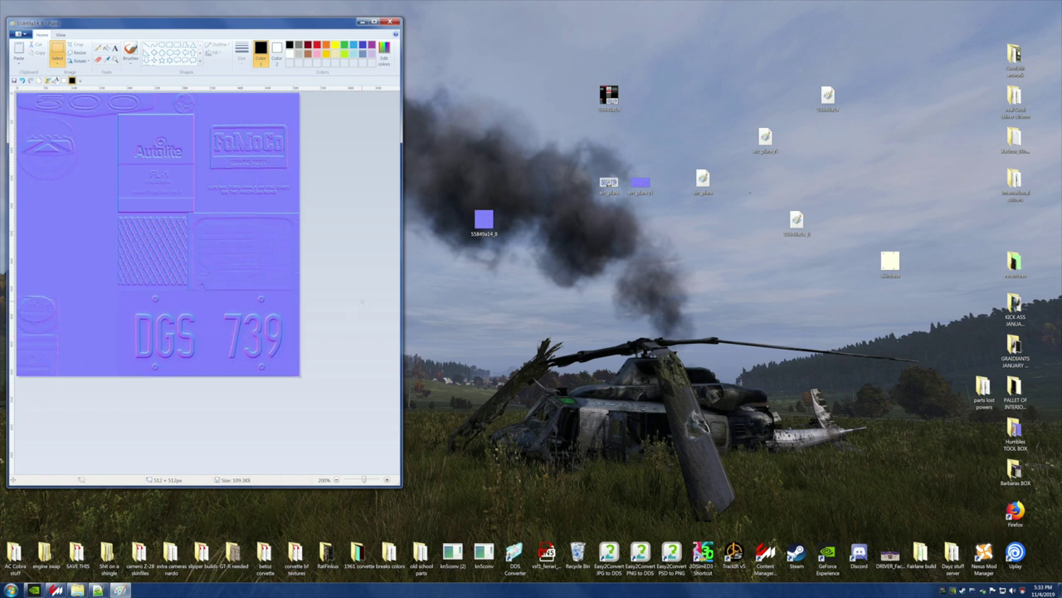
{"action": "left_click", "coordinate": [389, 22]}
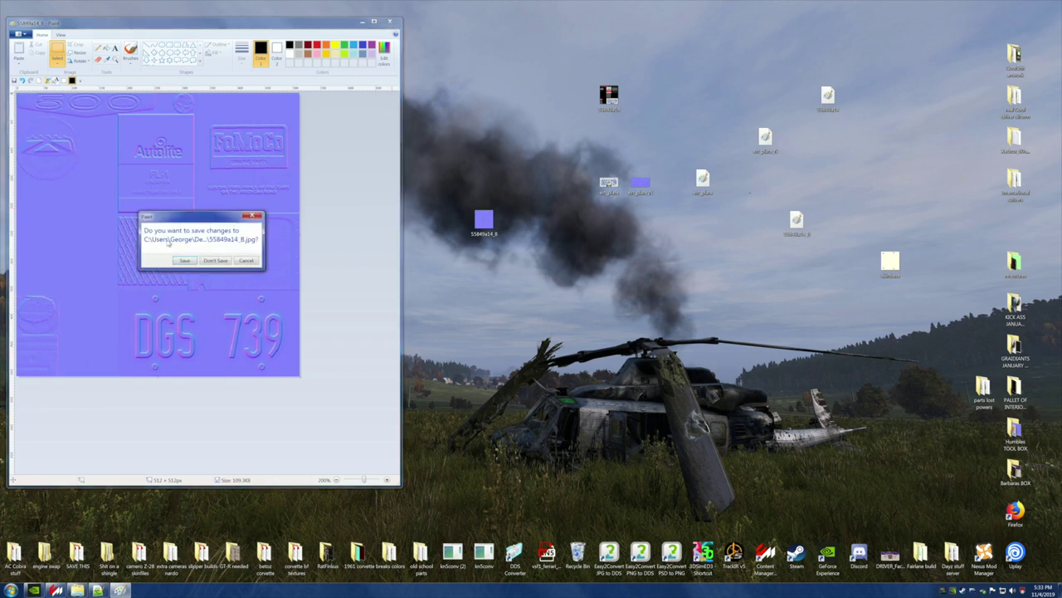
{"action": "left_click", "coordinate": [183, 261]}
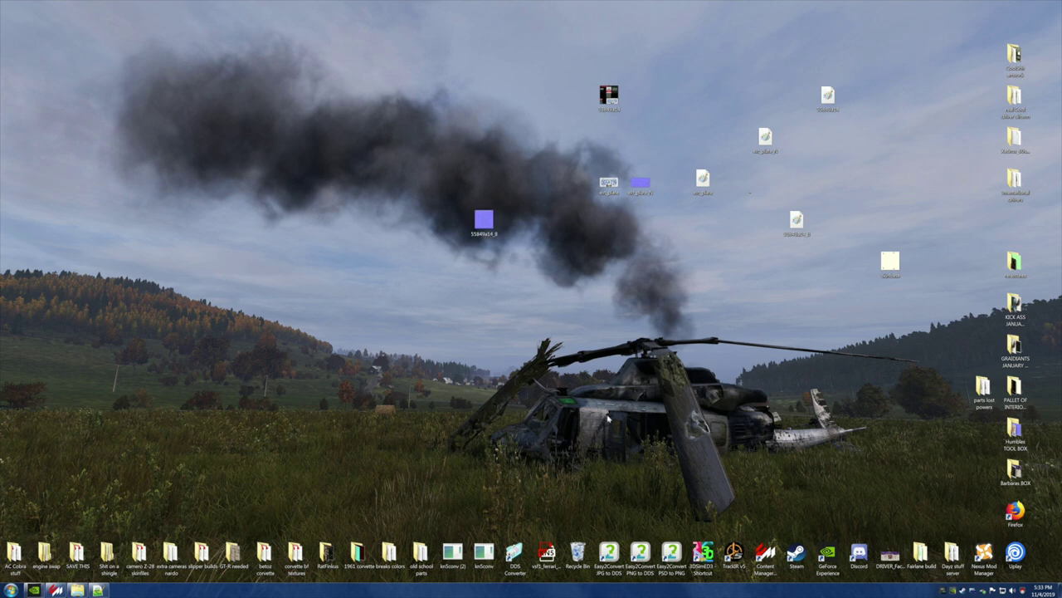
Step: Move the desktop's 55849a14 and ext_plate DDS files to the Recycle Bin and place the 55849a14_B JPG beside the 55849a14 JPG
{"action": "left_click_drag", "start_coordinate": [578, 553], "coordinate": [733, 265]}
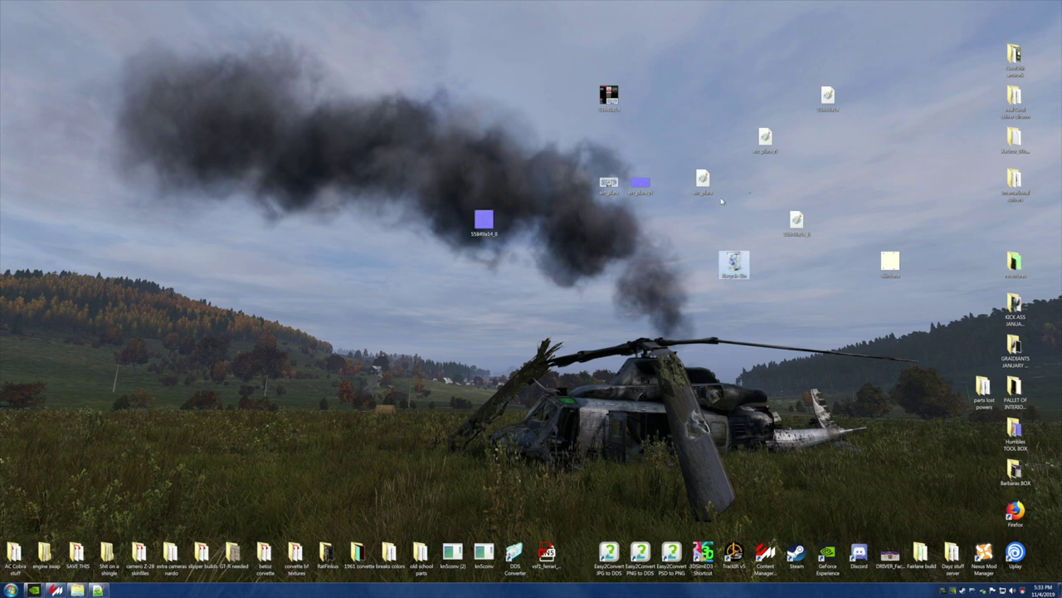
{"action": "left_click", "coordinate": [810, 229]}
{"action": "left_click_drag", "start_coordinate": [810, 229], "coordinate": [734, 264]}
{"action": "left_click", "coordinate": [771, 139]}
{"action": "left_click_drag", "start_coordinate": [765, 140], "coordinate": [733, 264]}
{"action": "left_click_drag", "start_coordinate": [909, 103], "coordinate": [825, 121]}
{"action": "left_click_drag", "start_coordinate": [828, 102], "coordinate": [734, 264]}
{"action": "left_click_drag", "start_coordinate": [479, 224], "coordinate": [636, 100]}
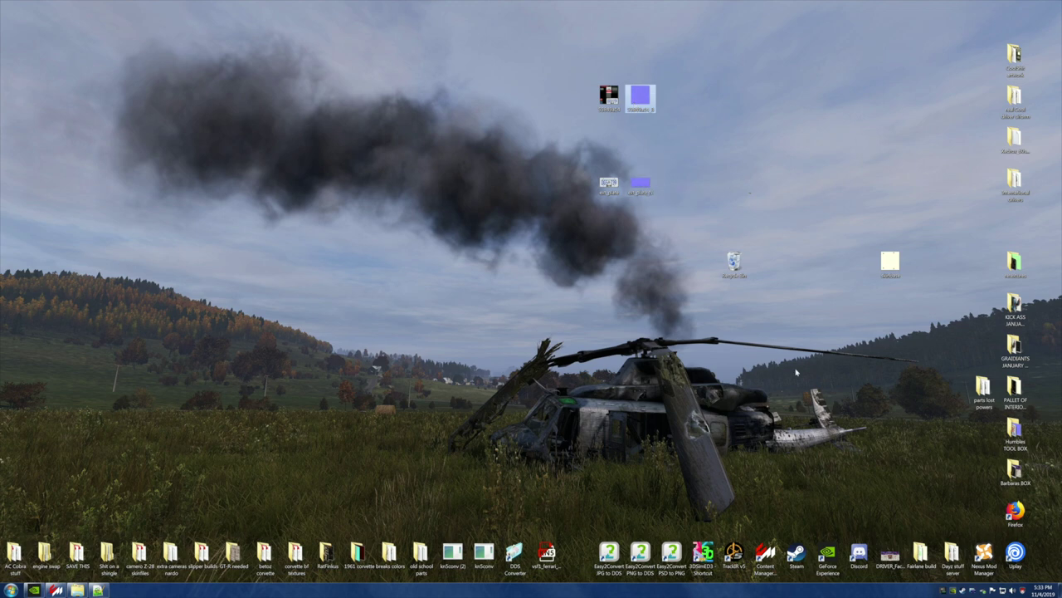
Step: Move the ext_plate_N and ext_plate JPGs into the Fairlane build folder and return the folder to the desktop's bottom icon row
{"action": "left_click_drag", "start_coordinate": [921, 551], "coordinate": [647, 267]}
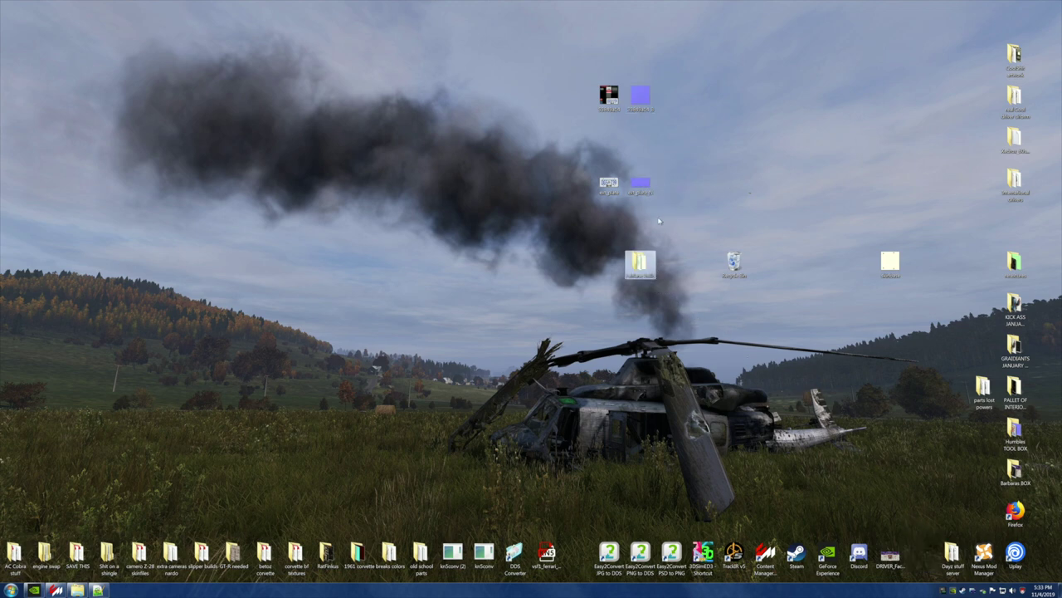
{"action": "left_click_drag", "start_coordinate": [650, 189], "coordinate": [643, 265]}
{"action": "left_click", "coordinate": [608, 182]}
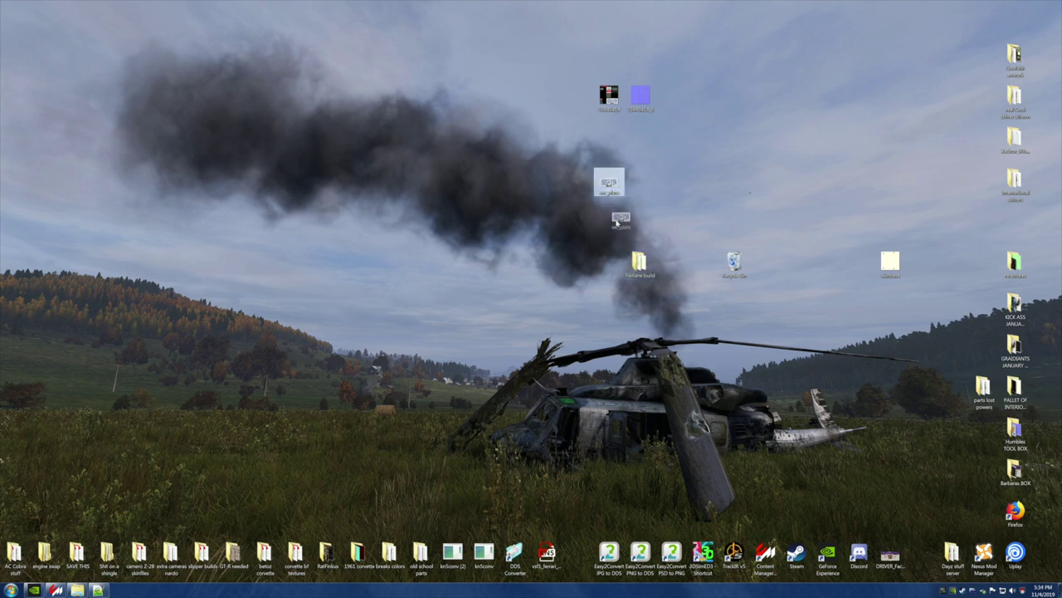
{"action": "left_click_drag", "start_coordinate": [608, 183], "coordinate": [920, 552]}
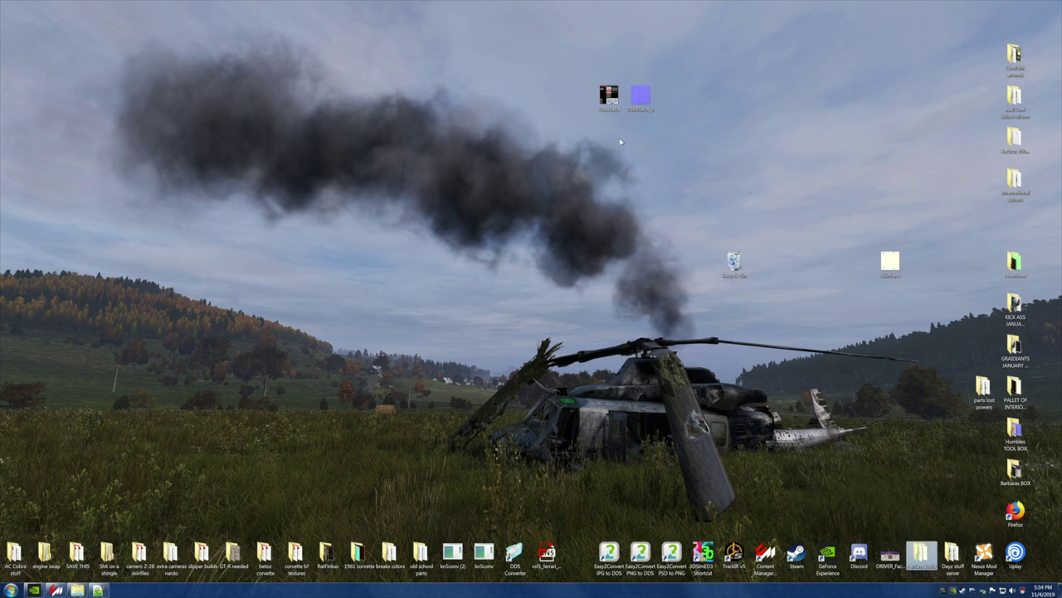
{"action": "double_click", "coordinate": [609, 549]}
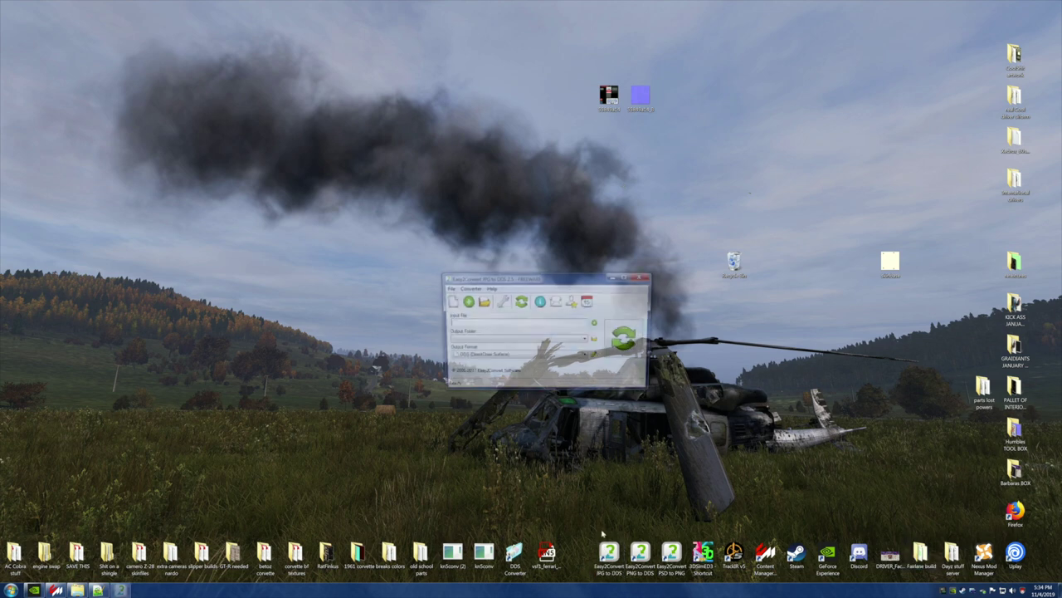
{"action": "left_click", "coordinate": [597, 325]}
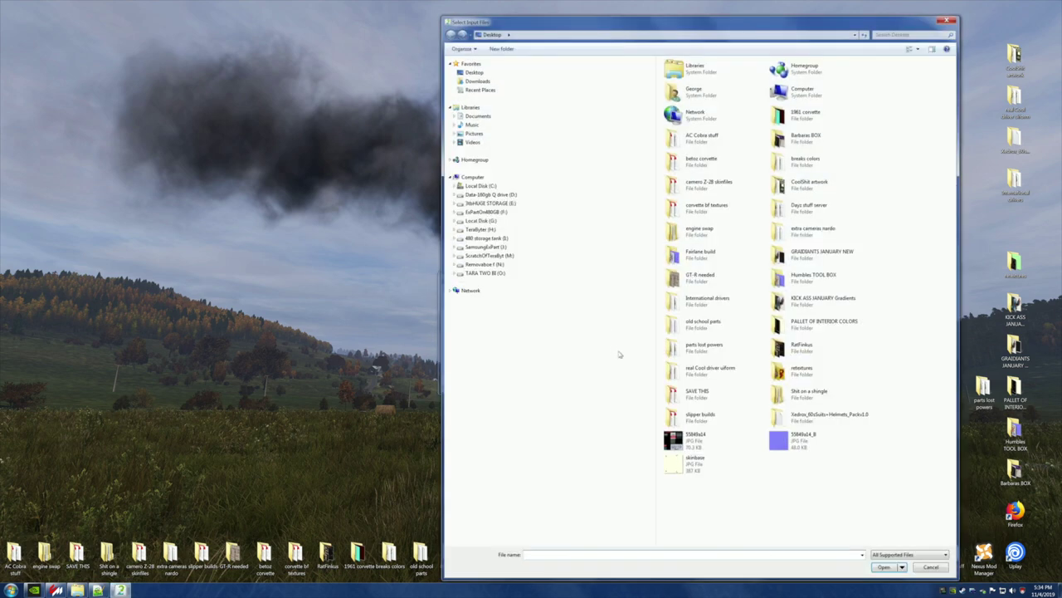
{"action": "left_click", "coordinate": [685, 440]}
{"action": "left_click", "coordinate": [884, 568]}
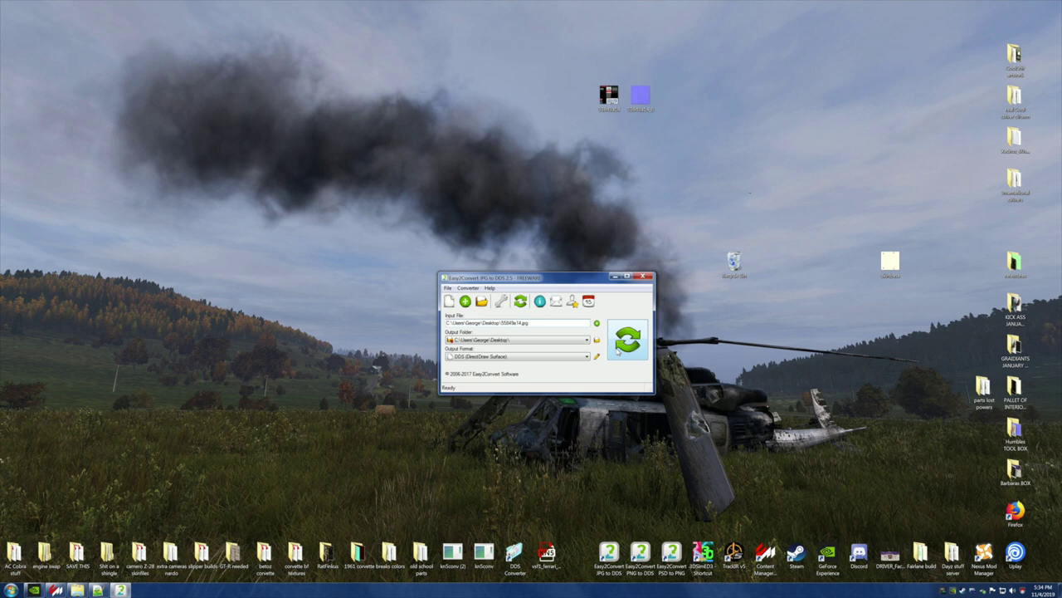
{"action": "left_click", "coordinate": [644, 277]}
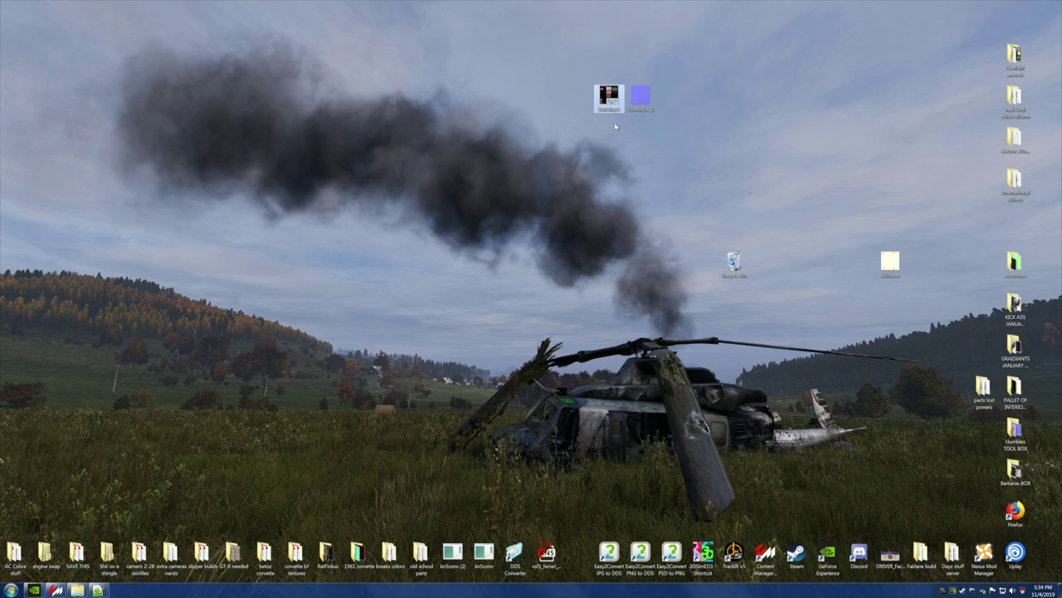
Step: Convert the desktop's 55849a14 JPG to DDS with Easy2Convert JPG to DDS, keeping the output on the desktop, and close the converter
{"action": "mouse_move", "coordinate": [610, 107]}
{"action": "double_click", "coordinate": [609, 553]}
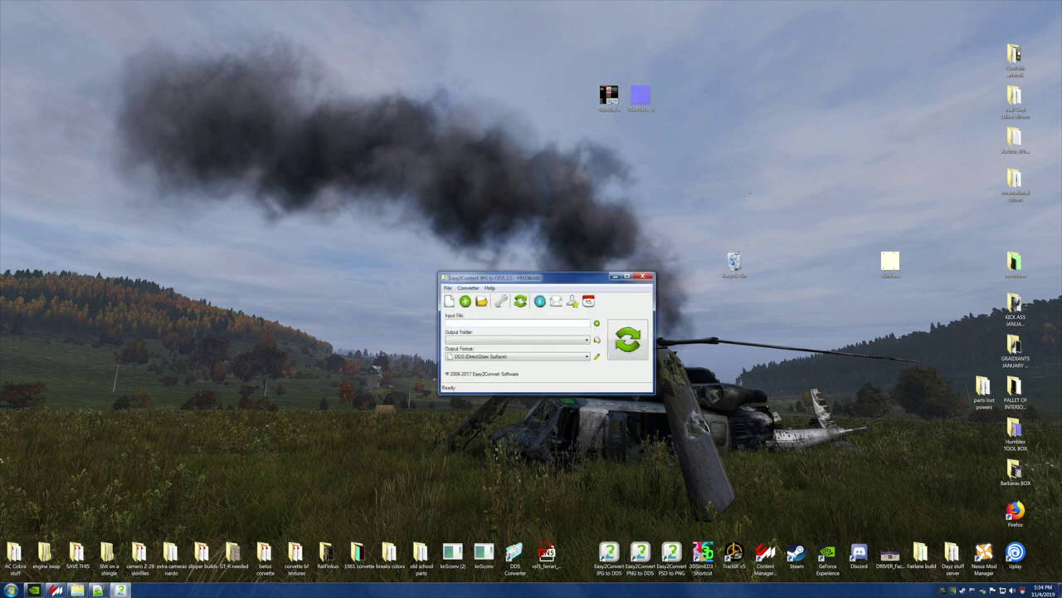
{"action": "left_click", "coordinate": [596, 323]}
{"action": "left_click", "coordinate": [687, 438]}
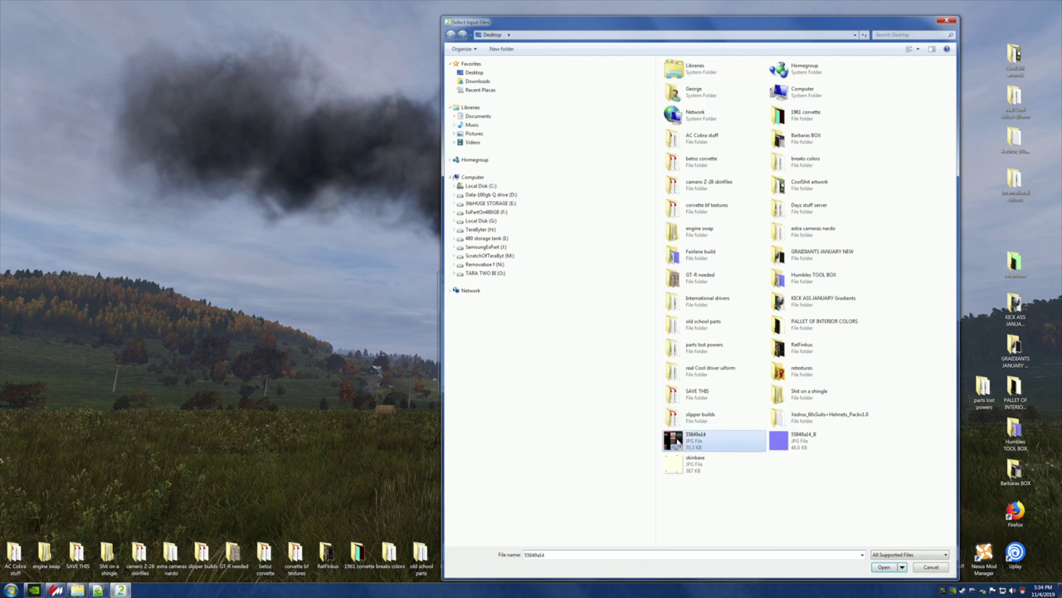
{"action": "left_click", "coordinate": [884, 567]}
{"action": "left_click", "coordinate": [611, 343]}
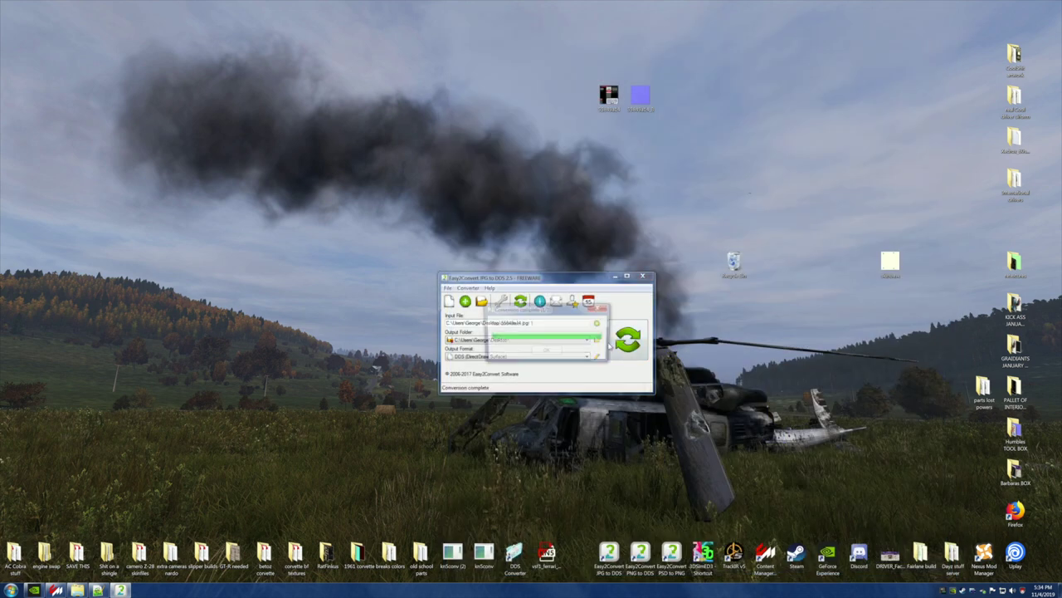
{"action": "left_click", "coordinate": [545, 352]}
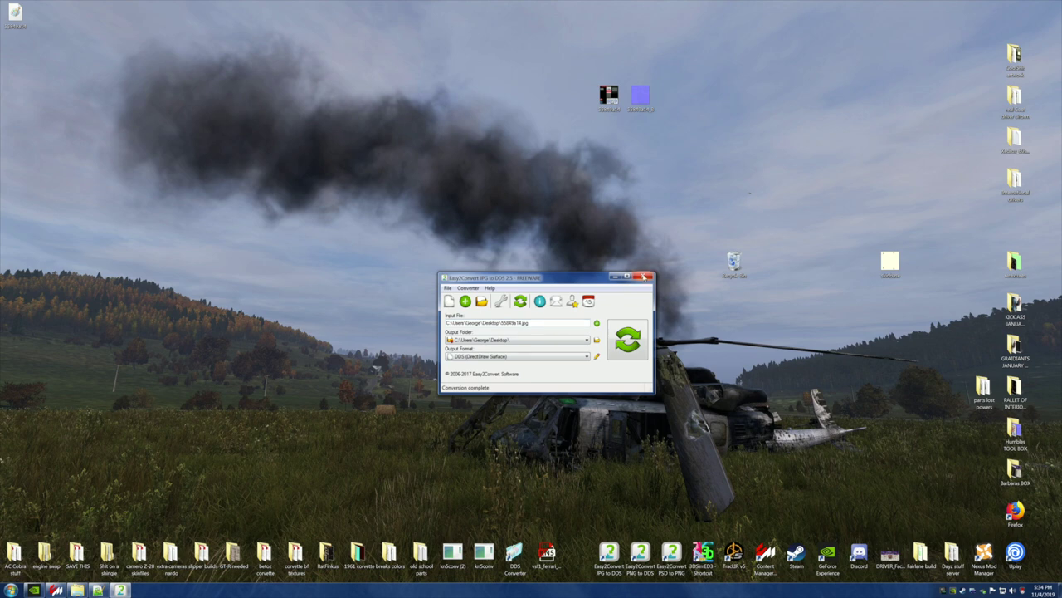
{"action": "left_click", "coordinate": [644, 276]}
Step: Convert the desktop's 55849a14_B JPG to DDS with Easy2Convert JPG to DDS and close the converter
{"action": "double_click", "coordinate": [614, 564]}
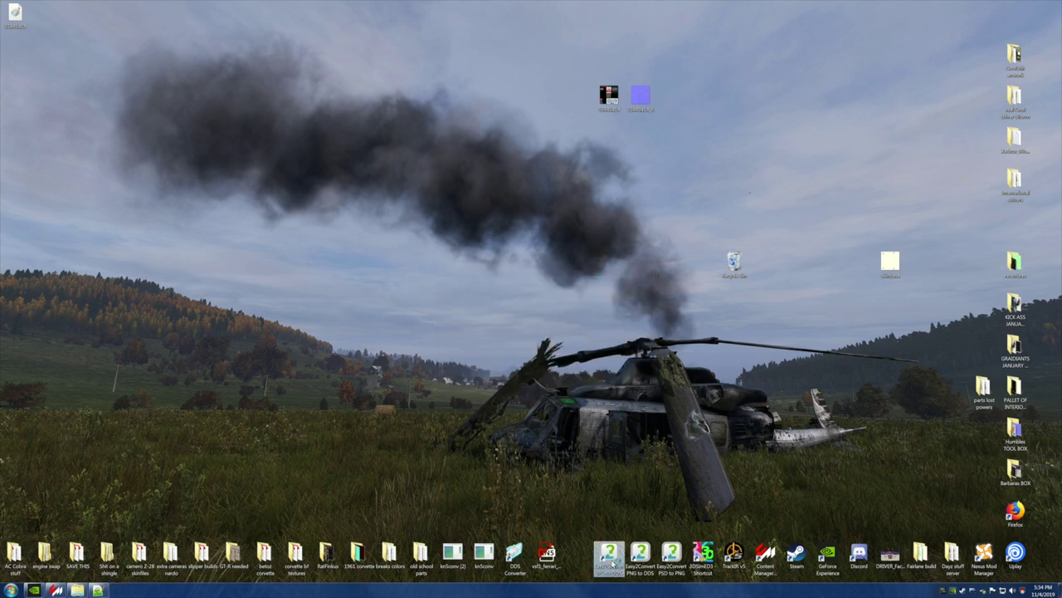
{"action": "left_click", "coordinate": [596, 324]}
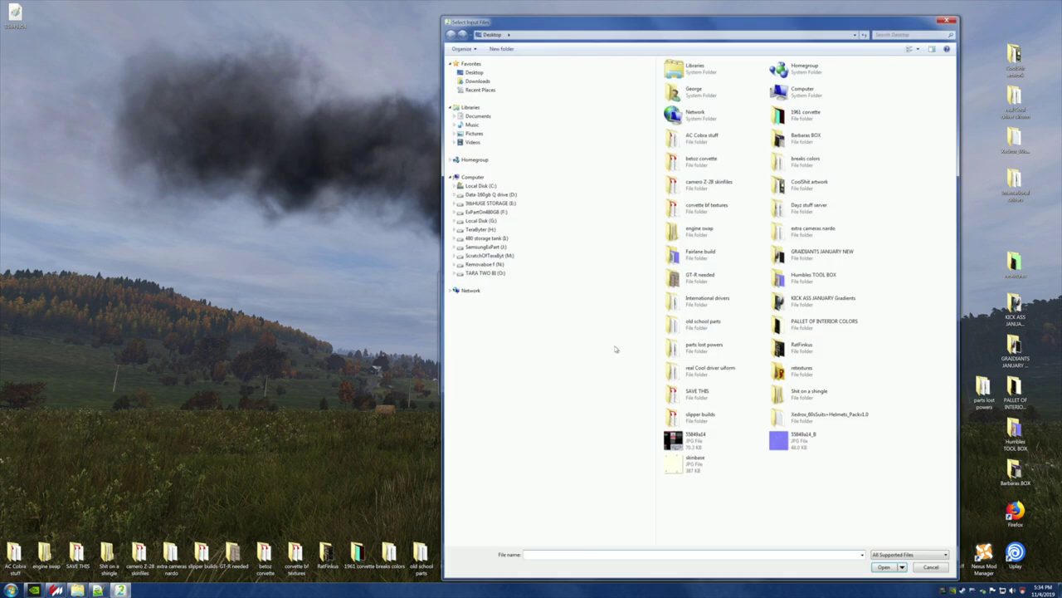
{"action": "left_click", "coordinate": [780, 445]}
{"action": "left_click", "coordinate": [884, 567]}
{"action": "left_click", "coordinate": [626, 342]}
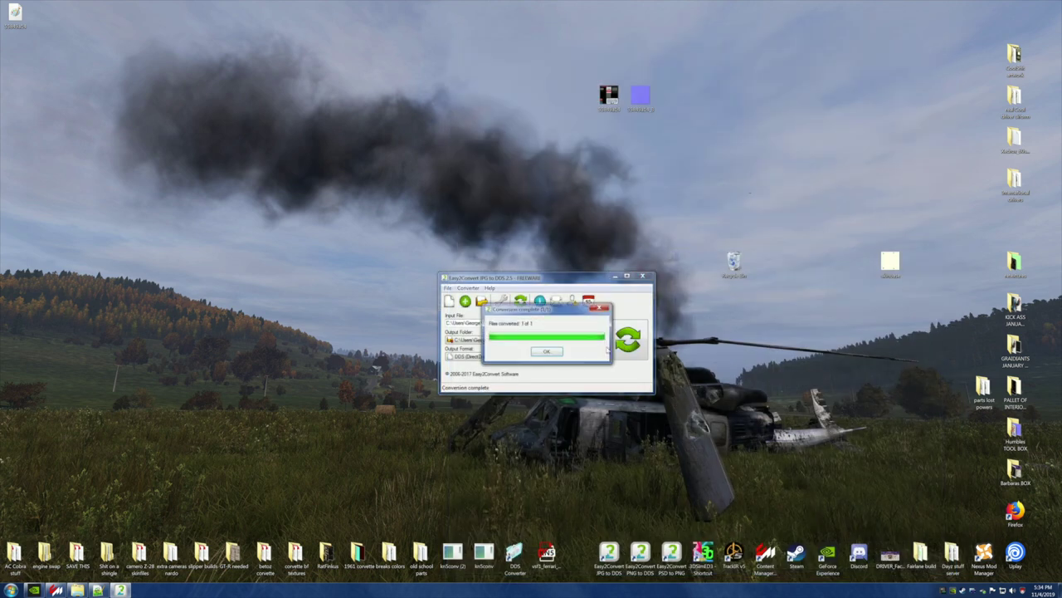
{"action": "left_click", "coordinate": [554, 351]}
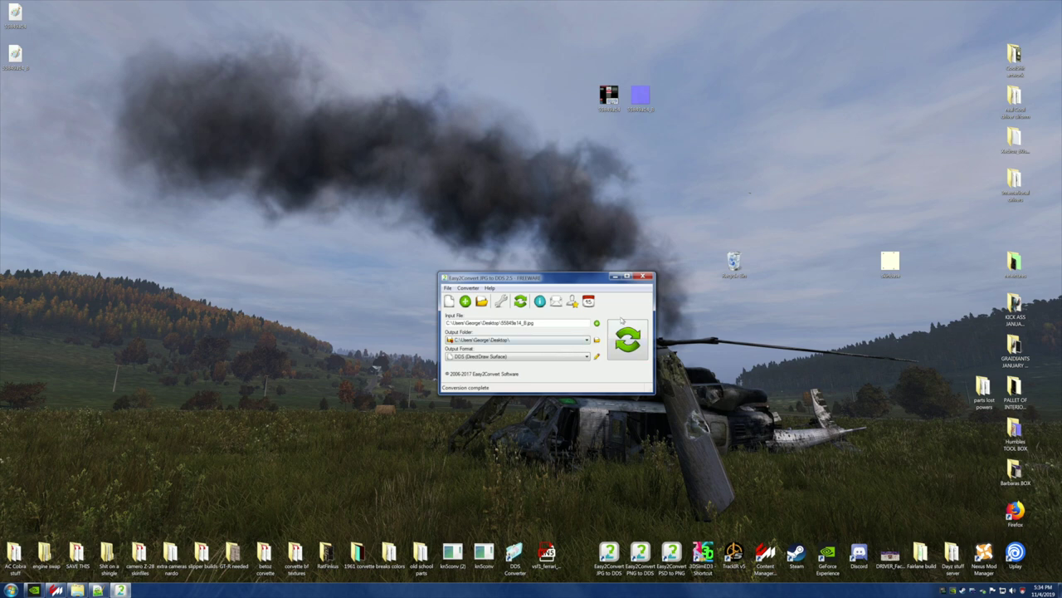
{"action": "left_click", "coordinate": [642, 276]}
Step: Move the new 55849a14 and 55849a14_B DDS files from the desktop into the Fairlane's 12_Pearl_Cream skin folder and minimize the folder window
{"action": "left_click", "coordinate": [76, 589]}
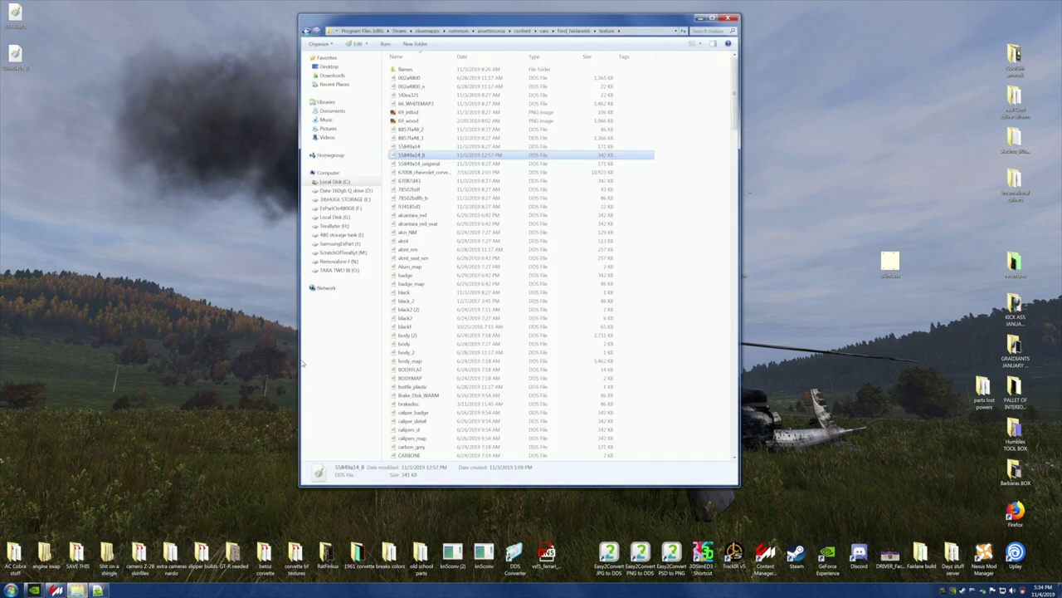
{"action": "left_click", "coordinate": [305, 31]}
{"action": "double_click", "coordinate": [411, 96]}
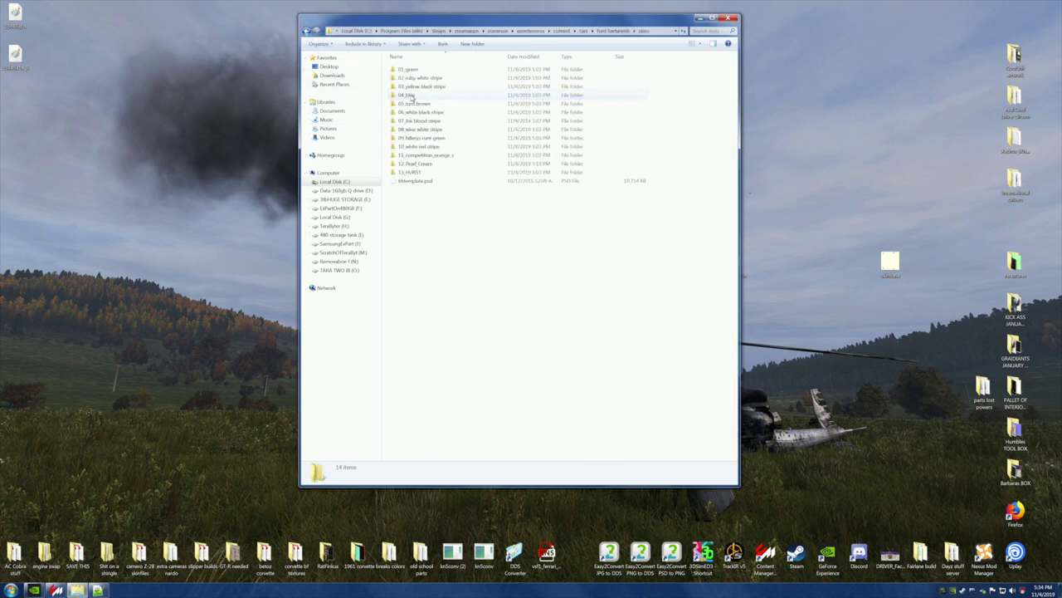
{"action": "double_click", "coordinate": [420, 165]}
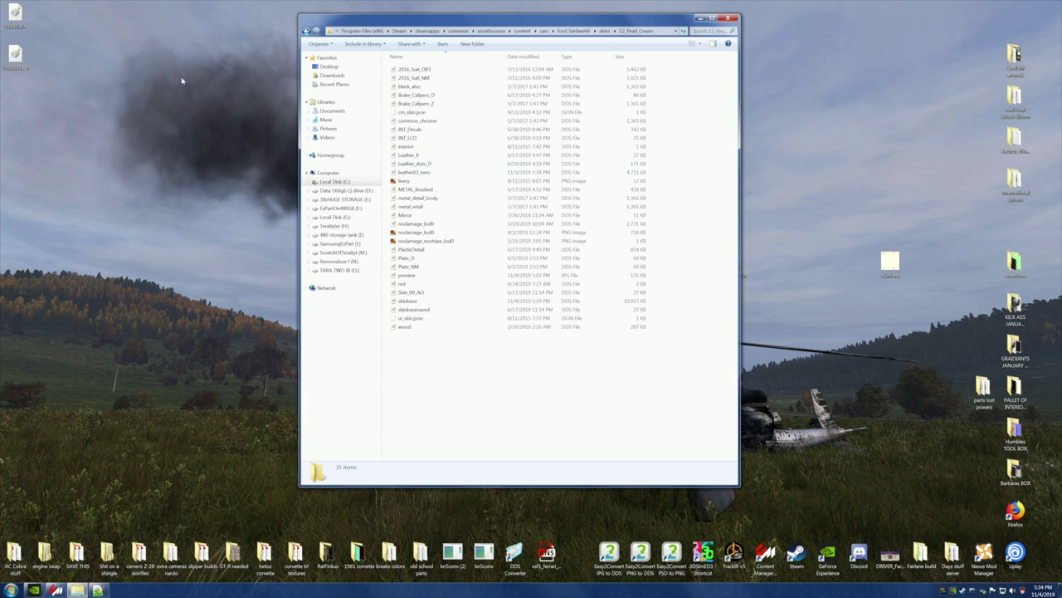
{"action": "left_click_drag", "start_coordinate": [15, 15], "coordinate": [431, 378]}
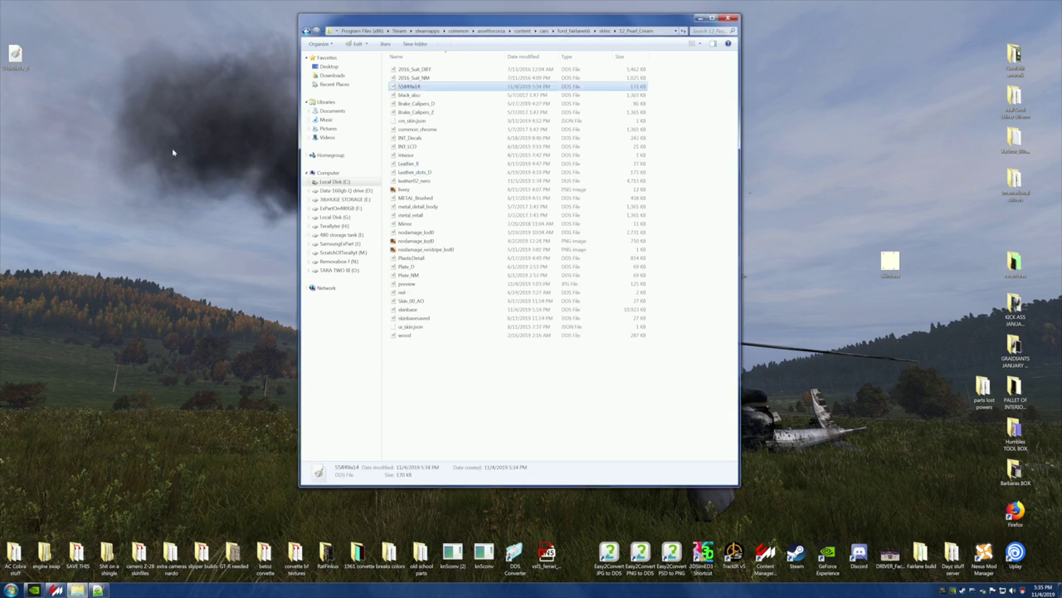
{"action": "left_click_drag", "start_coordinate": [15, 55], "coordinate": [540, 365]}
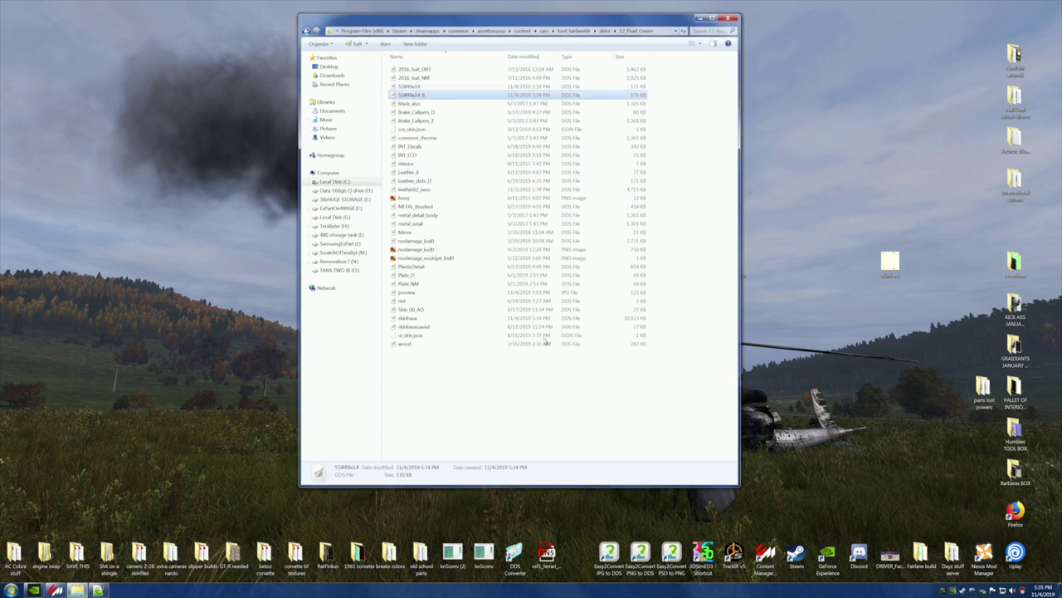
{"action": "left_click", "coordinate": [699, 18]}
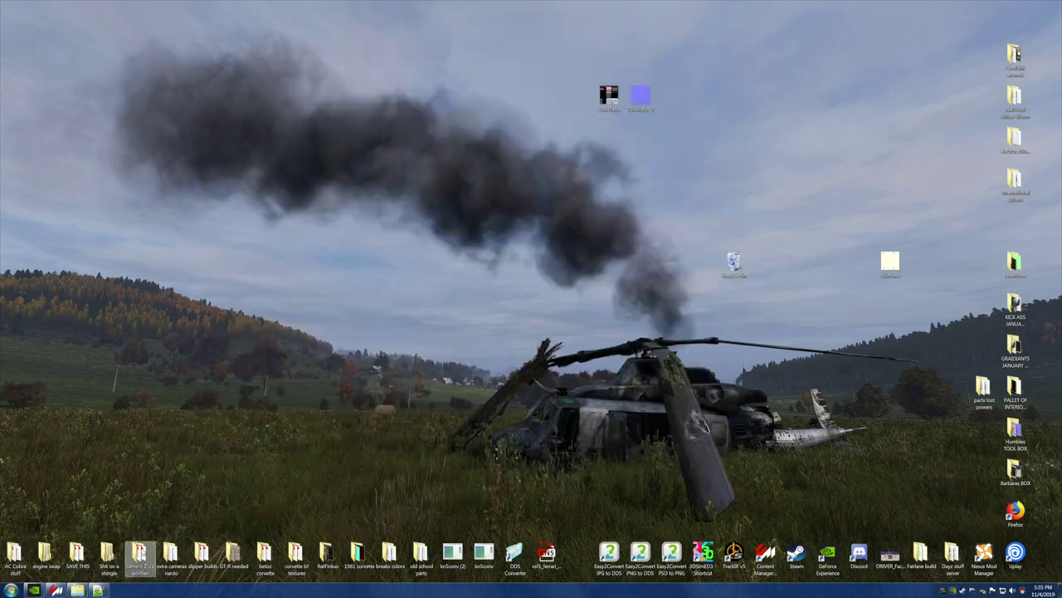
Step: Switch to Content Manager, load the 1966 Ford Fairlane in the CM Showroom and turn on the car's lights
{"action": "left_click", "coordinate": [55, 590]}
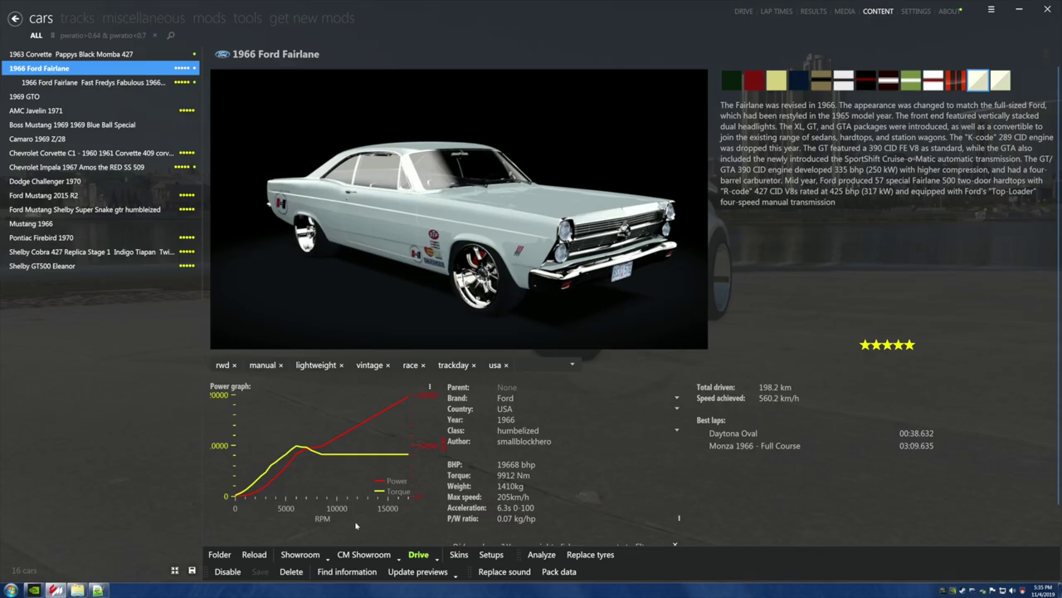
{"action": "left_click", "coordinate": [359, 556]}
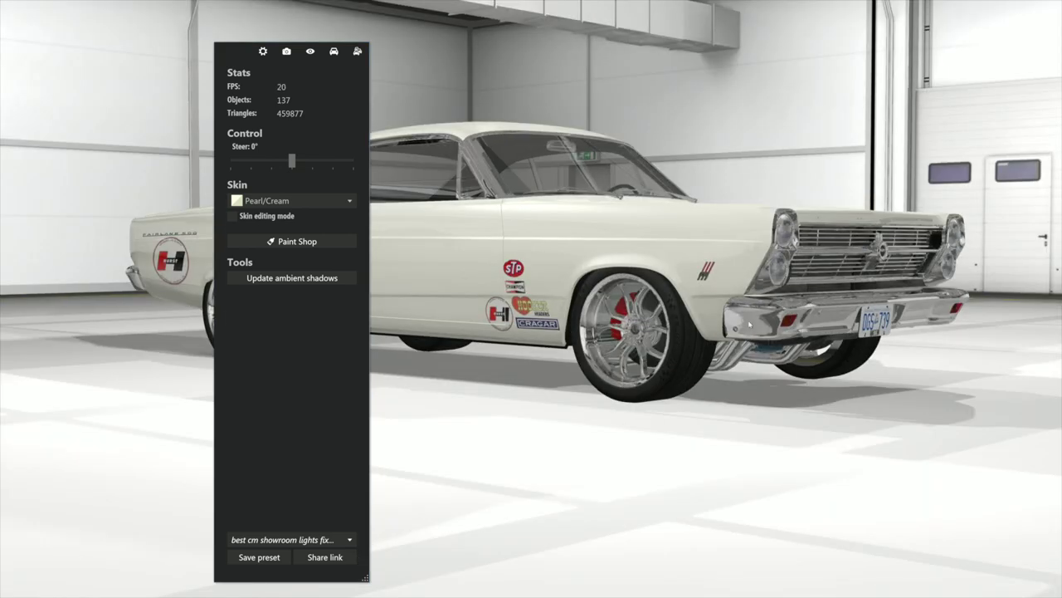
{"action": "left_click_drag", "start_coordinate": [750, 326], "coordinate": [625, 323]}
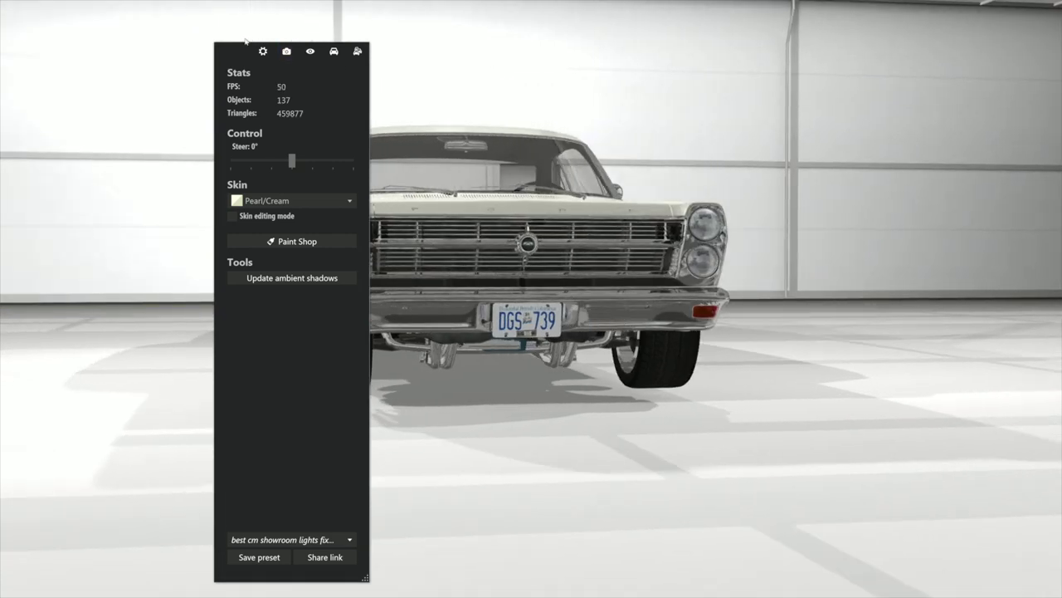
{"action": "left_click_drag", "start_coordinate": [234, 51], "coordinate": [800, 35]}
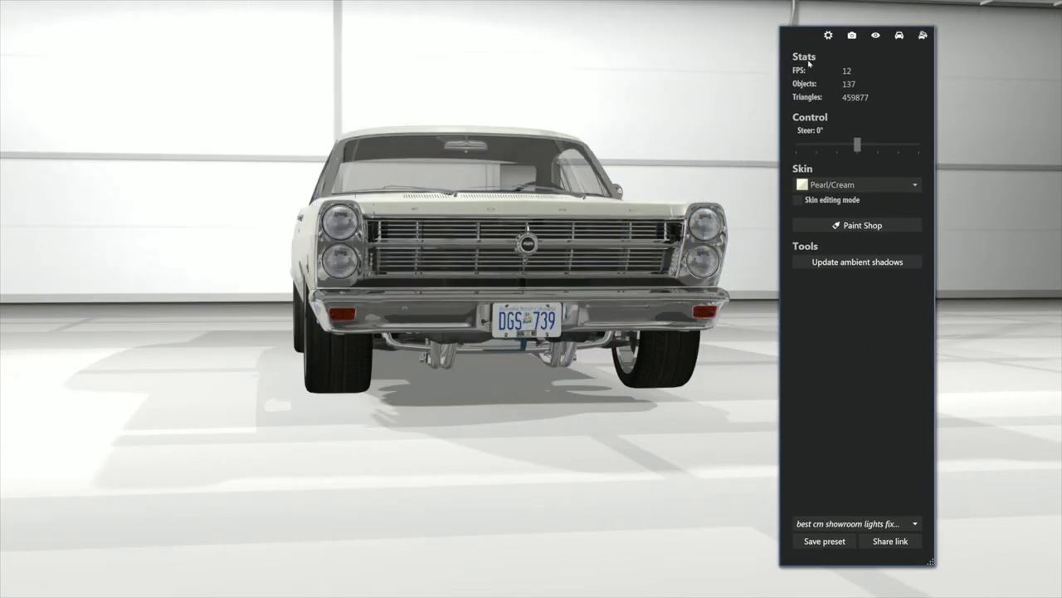
{"action": "left_click", "coordinate": [899, 37]}
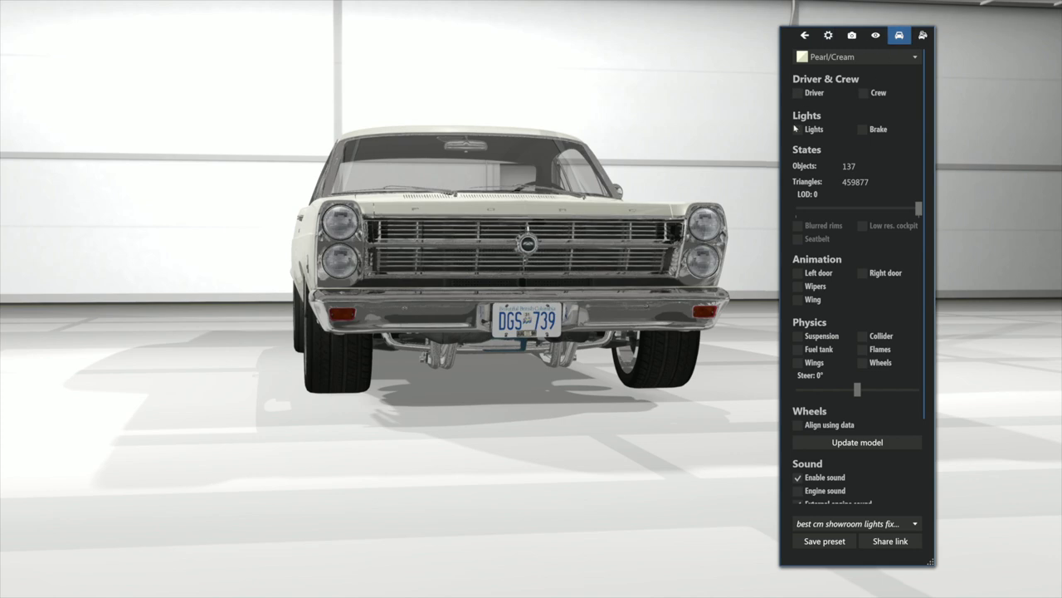
{"action": "left_click", "coordinate": [798, 130]}
Step: Examine the British Columbia plate on the Fairlane's rear bumper up close, and check the car's front and side
{"action": "left_click_drag", "start_coordinate": [581, 257], "coordinate": [223, 244]}
{"action": "scroll", "coordinate": [448, 275], "scroll_direction": "up", "scroll_amount": 2}
{"action": "scroll", "coordinate": [498, 279], "scroll_direction": "up", "scroll_amount": 2}
{"action": "left_click_drag", "start_coordinate": [492, 276], "coordinate": [527, 289]}
{"action": "scroll", "coordinate": [527, 290], "scroll_direction": "up", "scroll_amount": 1}
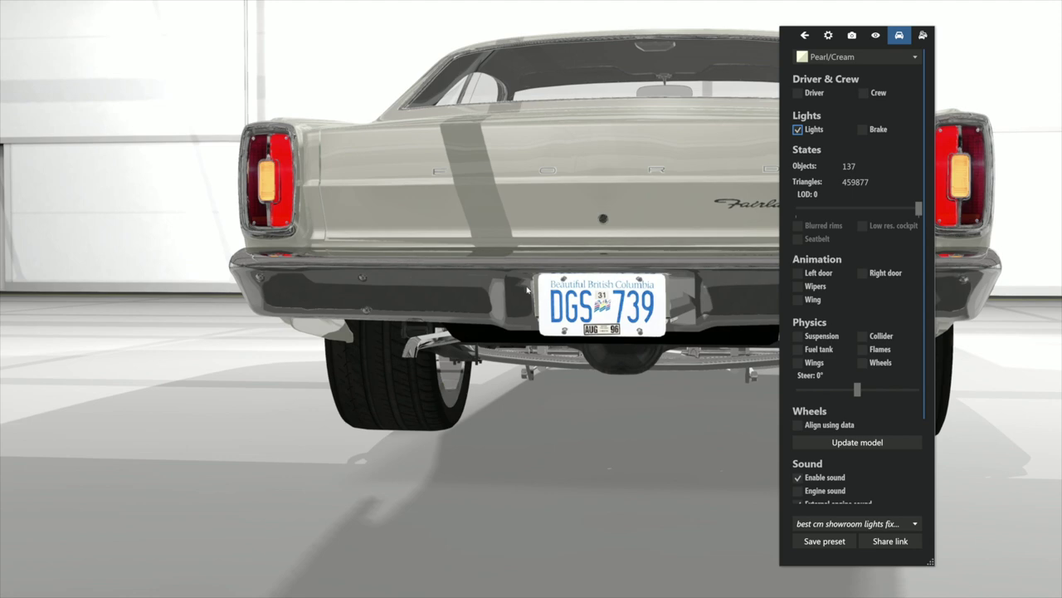
{"action": "scroll", "coordinate": [529, 289], "scroll_direction": "up", "scroll_amount": 3}
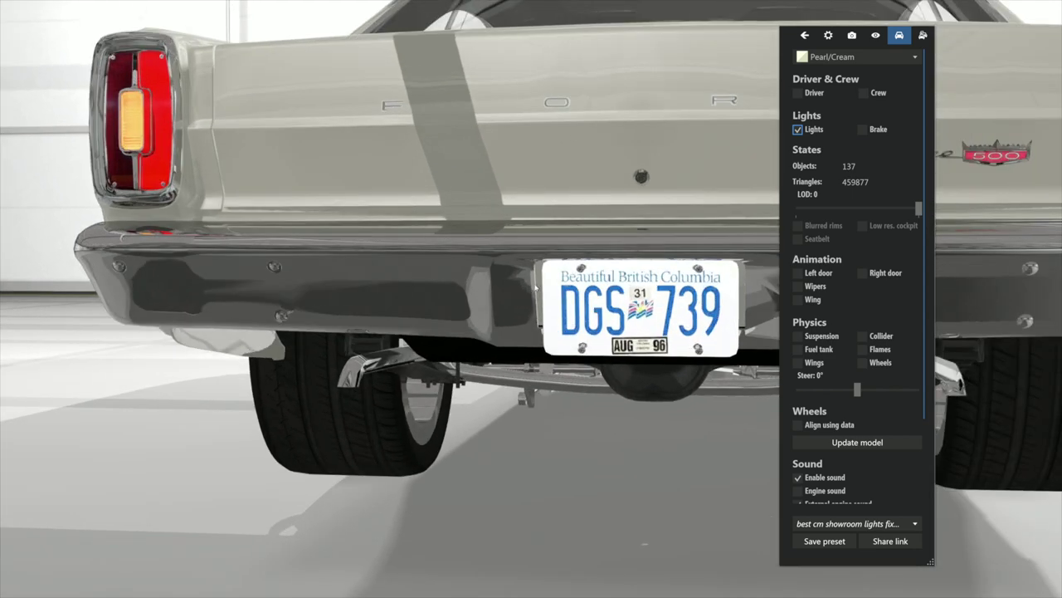
{"action": "scroll", "coordinate": [535, 286], "scroll_direction": "up", "scroll_amount": 1}
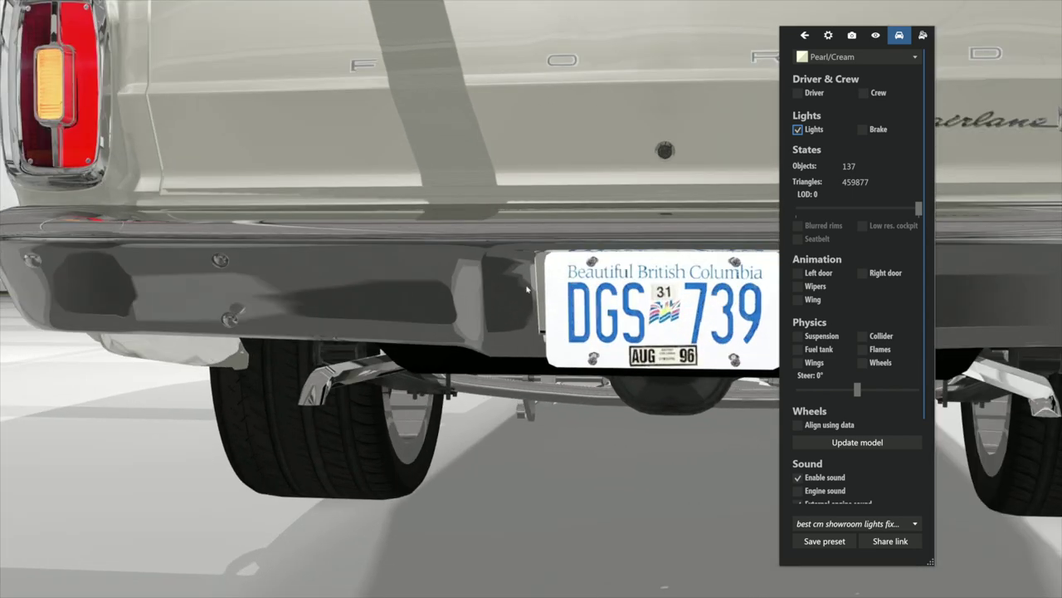
{"action": "mouse_move", "coordinate": [527, 288]}
{"action": "left_mouse_down"}
{"action": "mouse_move", "coordinate": [502, 291]}
{"action": "mouse_move", "coordinate": [511, 286]}
{"action": "left_mouse_up"}
{"action": "scroll", "coordinate": [511, 286], "scroll_direction": "down", "scroll_amount": 5}
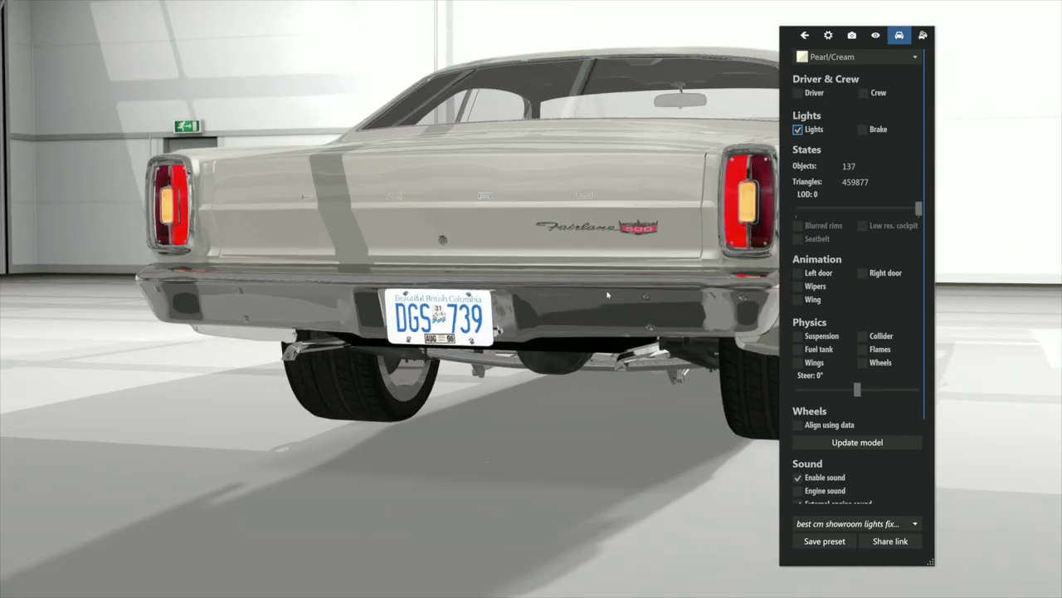
{"action": "left_click_drag", "start_coordinate": [607, 295], "coordinate": [543, 286]}
{"action": "left_click_drag", "start_coordinate": [352, 256], "coordinate": [593, 244]}
{"action": "scroll", "coordinate": [593, 244], "scroll_direction": "down", "scroll_amount": 3}
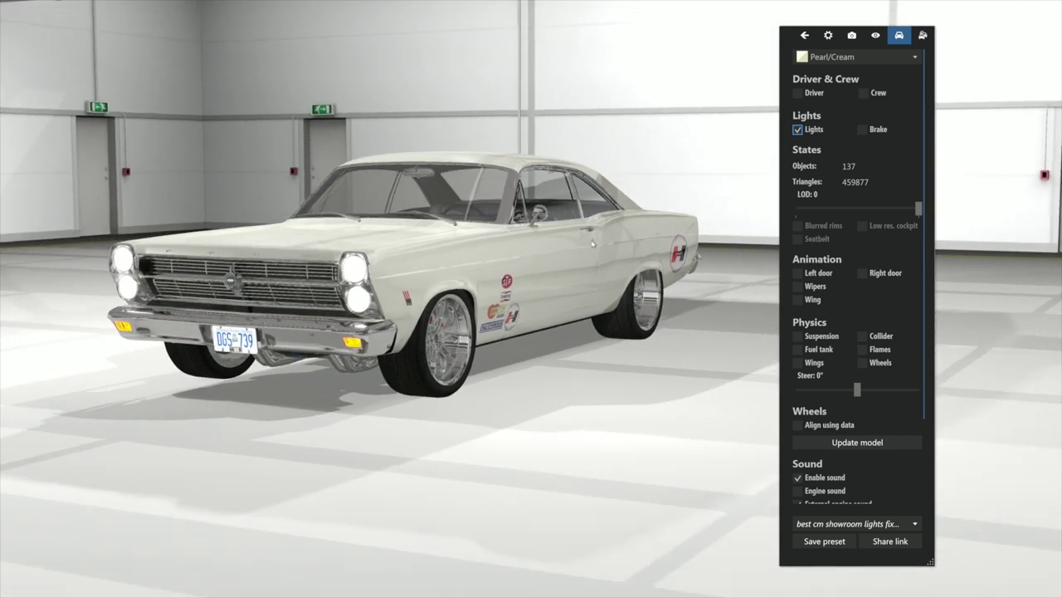
{"action": "left_click_drag", "start_coordinate": [595, 251], "coordinate": [400, 253]}
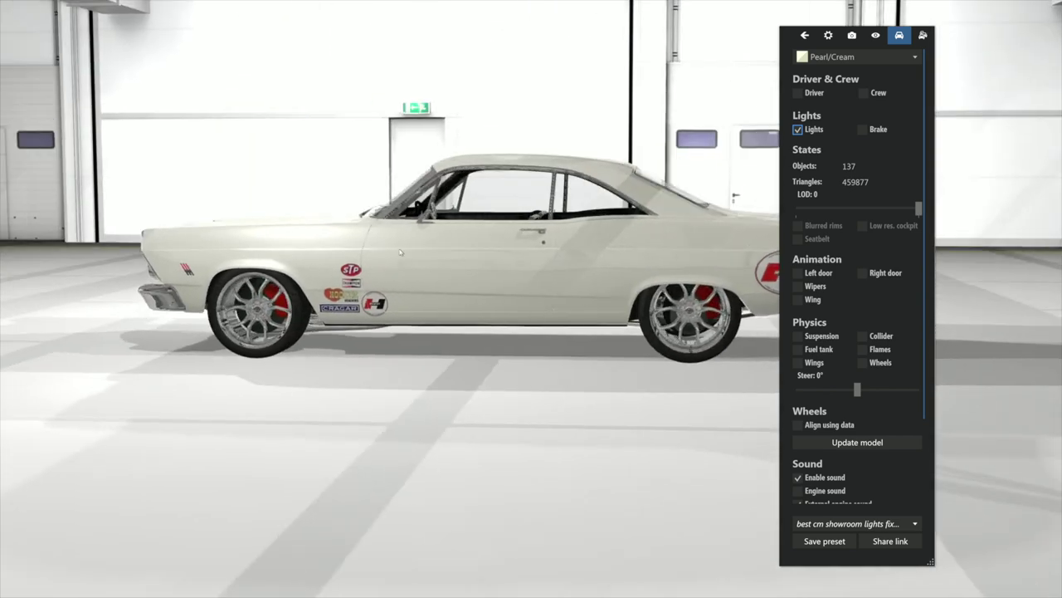
Step: Switch the showroom car to the last Pearl/Cream skin in the skin list and examine its front licence plate
{"action": "left_click", "coordinate": [880, 56]}
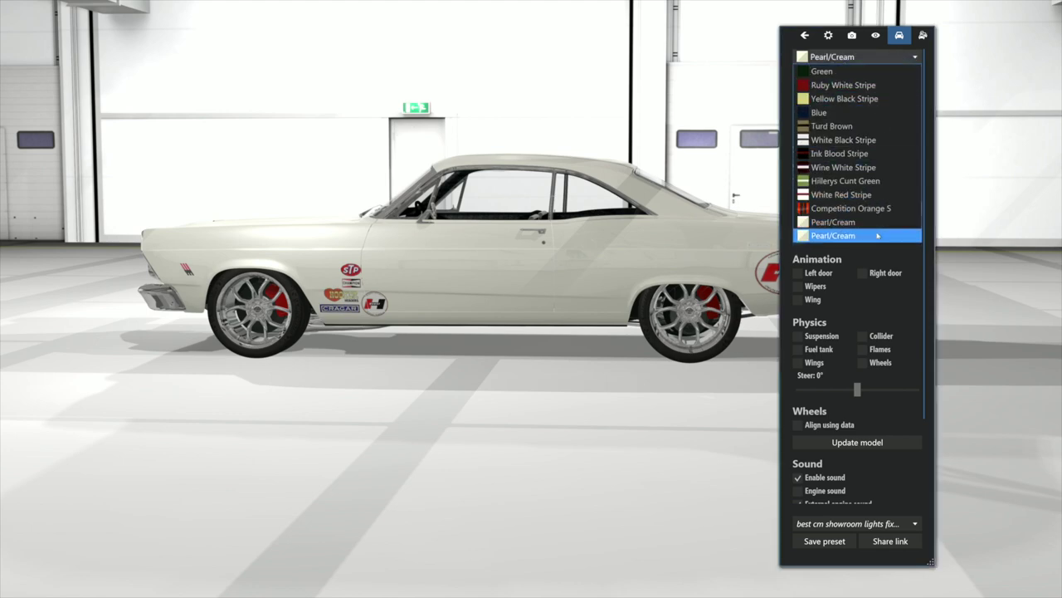
{"action": "left_click", "coordinate": [838, 234]}
{"action": "left_click_drag", "start_coordinate": [563, 275], "coordinate": [532, 275]}
{"action": "left_click_drag", "start_coordinate": [314, 275], "coordinate": [522, 275]}
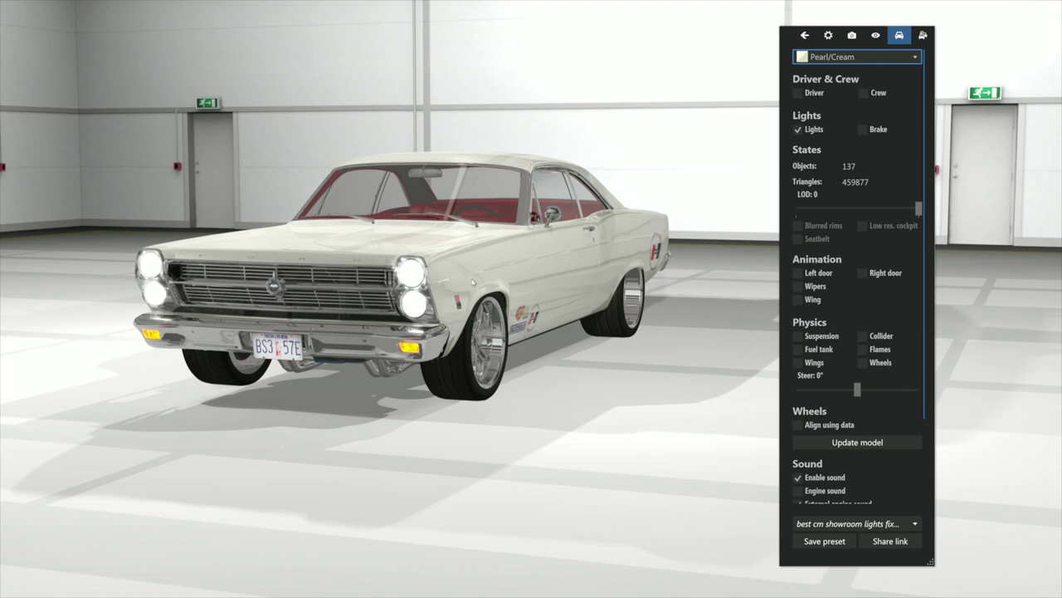
{"action": "left_click_drag", "start_coordinate": [348, 269], "coordinate": [467, 268]}
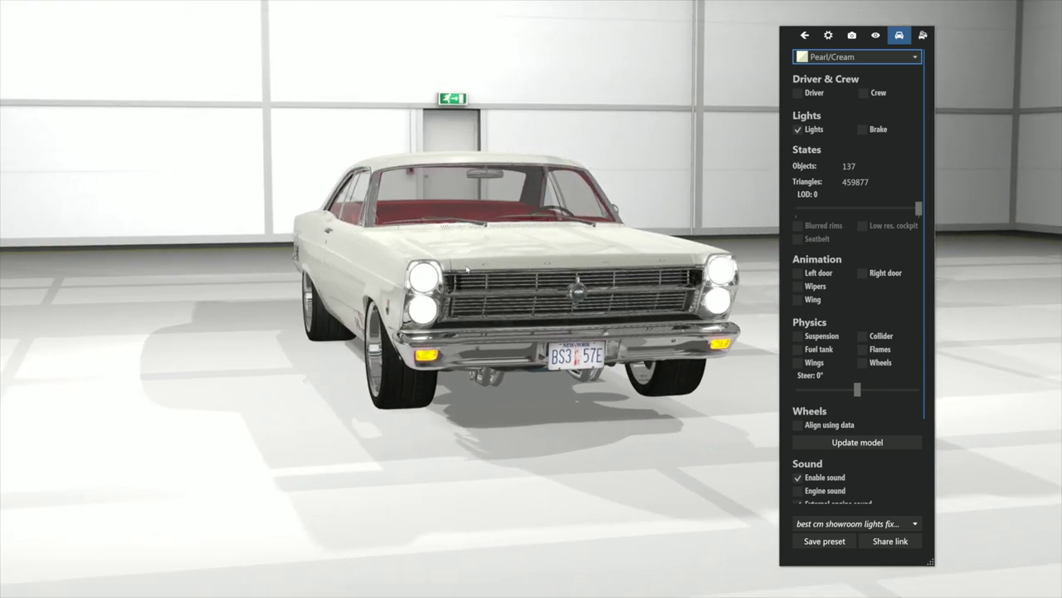